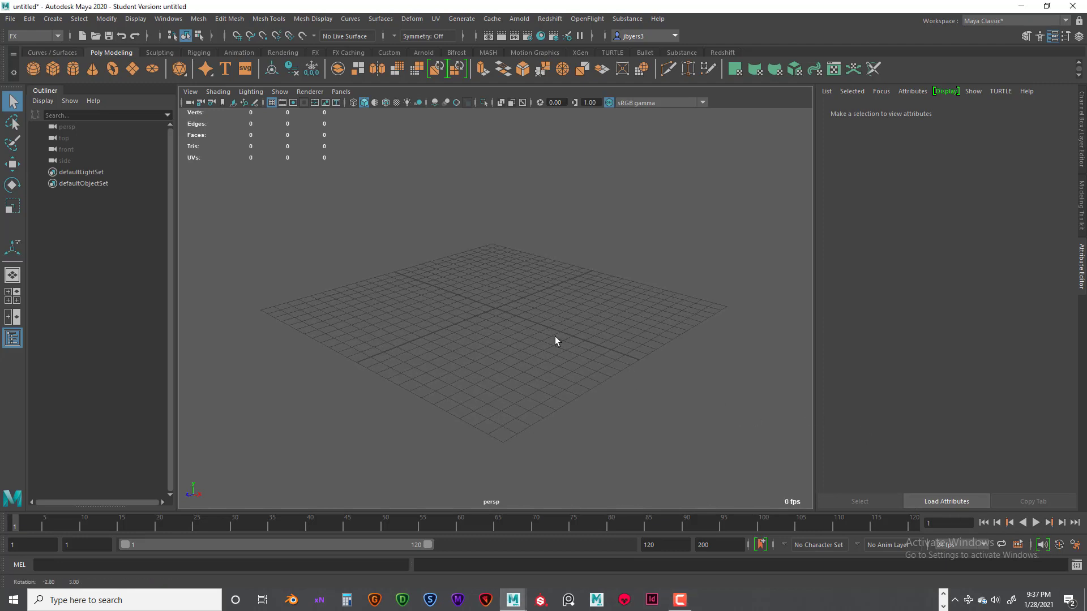
- Create a legacy particle emitter with emitter type Volume and volume shape Sphere
{"action": "left_click_drag", "start_coordinate": [555, 338], "coordinate": [527, 346], "text": "alt"}
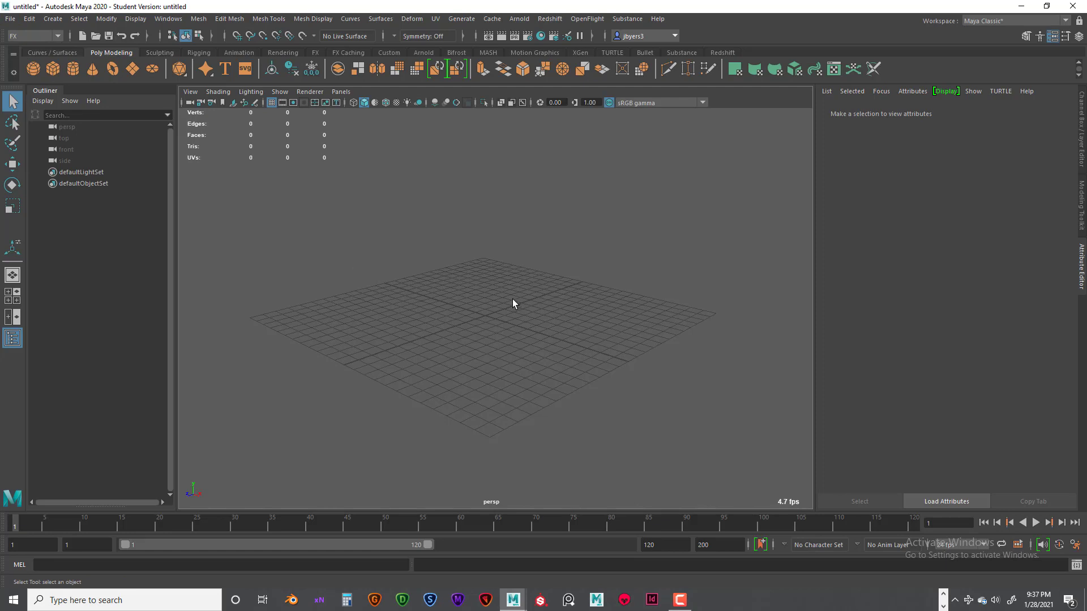
{"action": "key", "text": "space"}
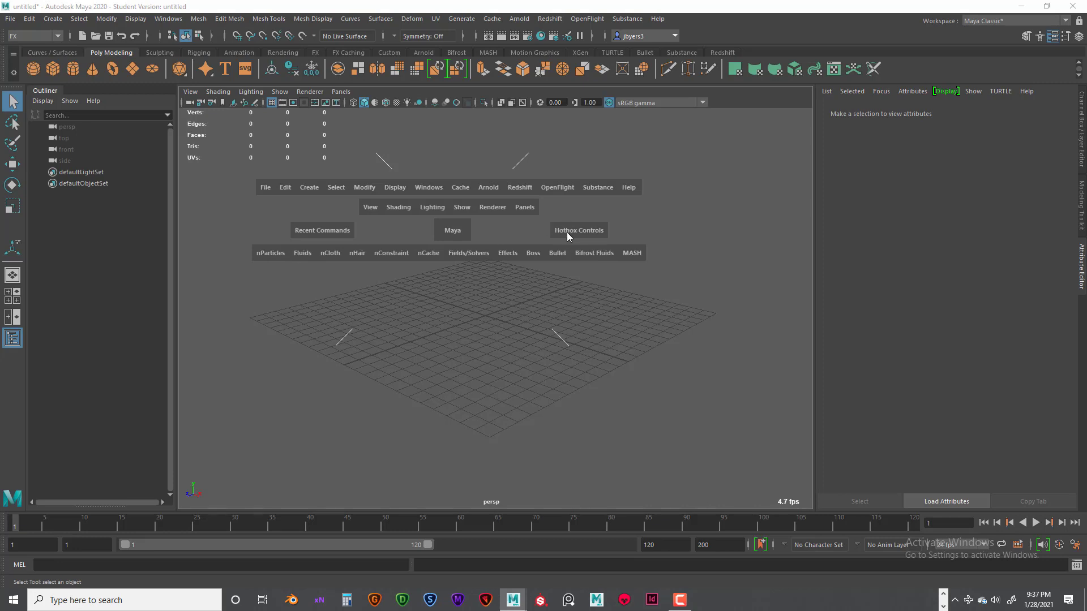
{"action": "left_click_drag", "start_coordinate": [569, 230], "coordinate": [569, 267]}
{"action": "left_click", "coordinate": [274, 254]}
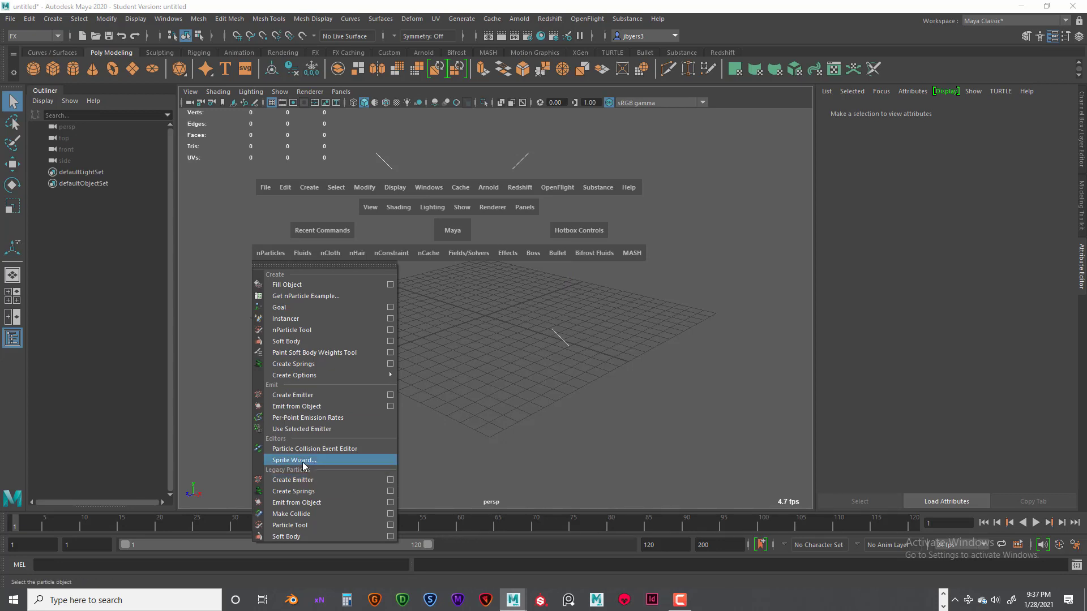
{"action": "left_click", "coordinate": [391, 480]}
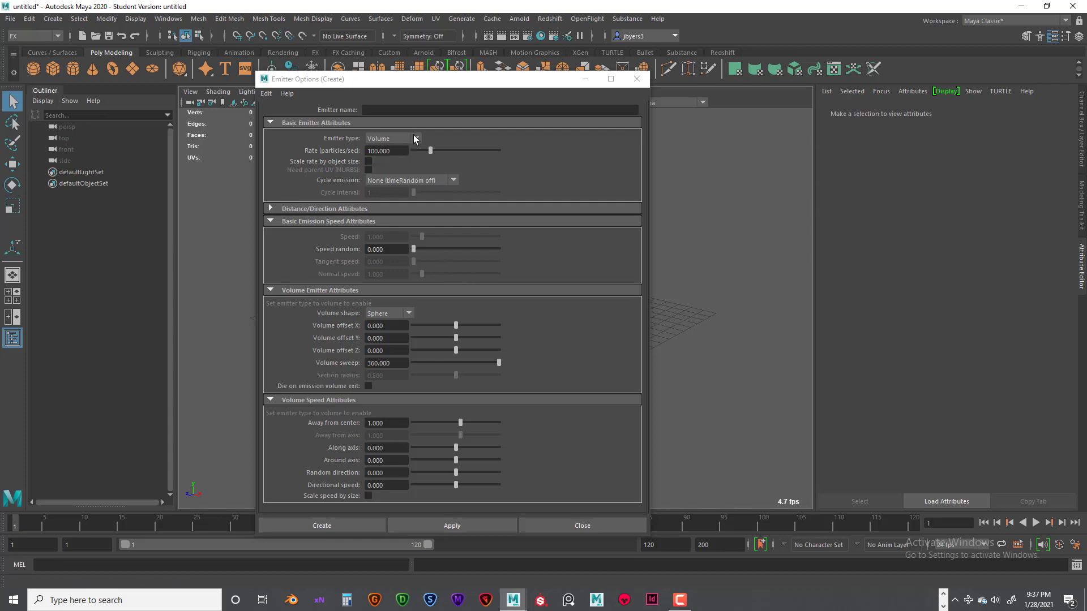
{"action": "left_click", "coordinate": [415, 139]}
{"action": "left_click", "coordinate": [396, 175]}
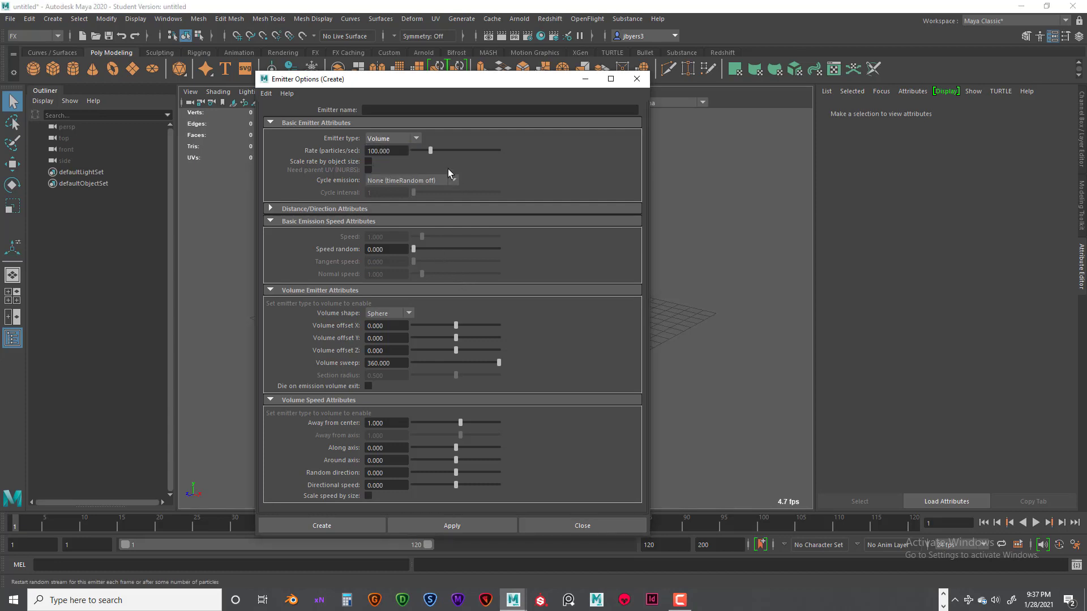
{"action": "left_click", "coordinate": [408, 313]}
{"action": "left_click", "coordinate": [387, 336]}
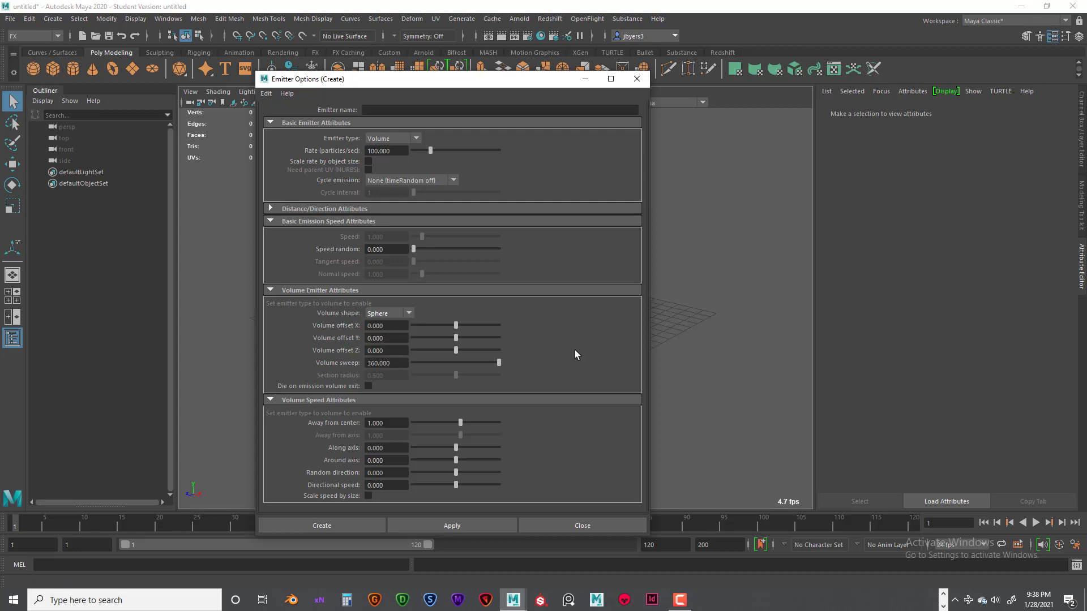
{"action": "left_click", "coordinate": [358, 524]}
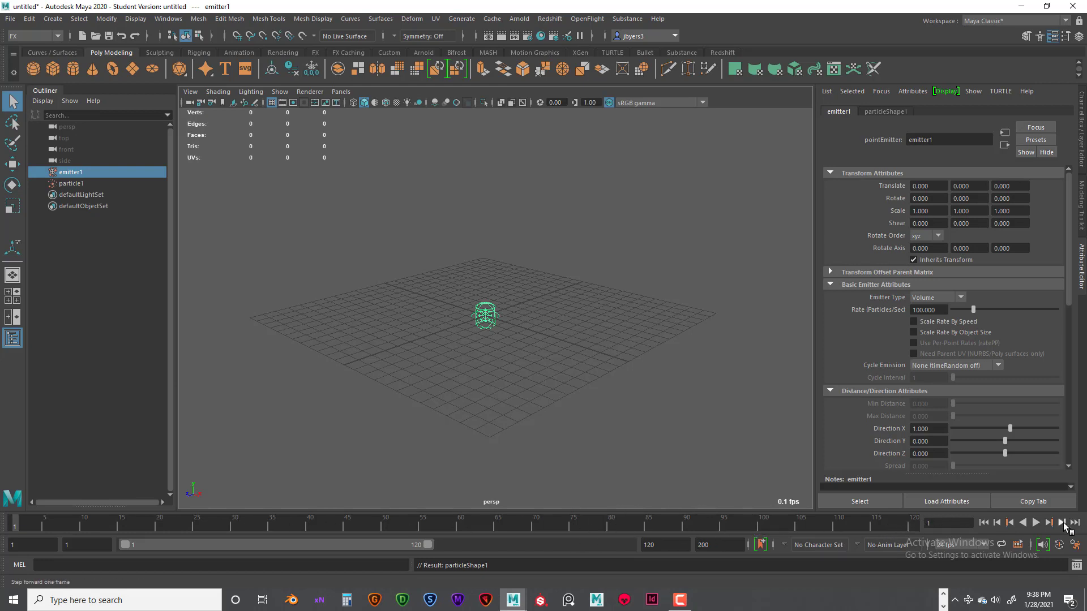
- Check the playback speed settings in the Time Slider preferences and save the preferences
{"action": "left_click", "coordinate": [1075, 546]}
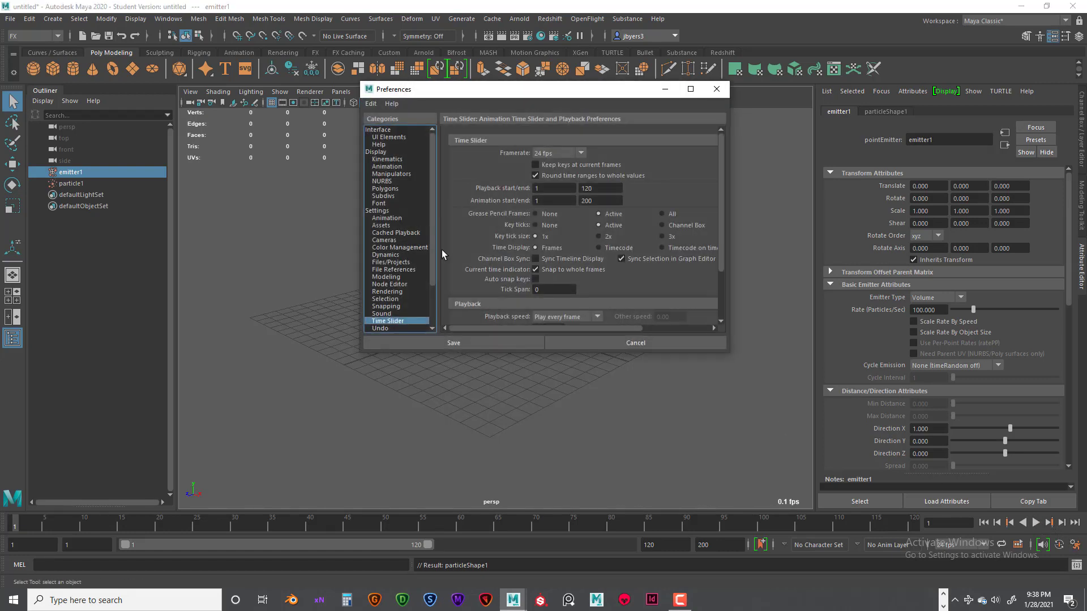
{"action": "scroll", "coordinate": [562, 275], "scroll_direction": "down", "scroll_amount": 3}
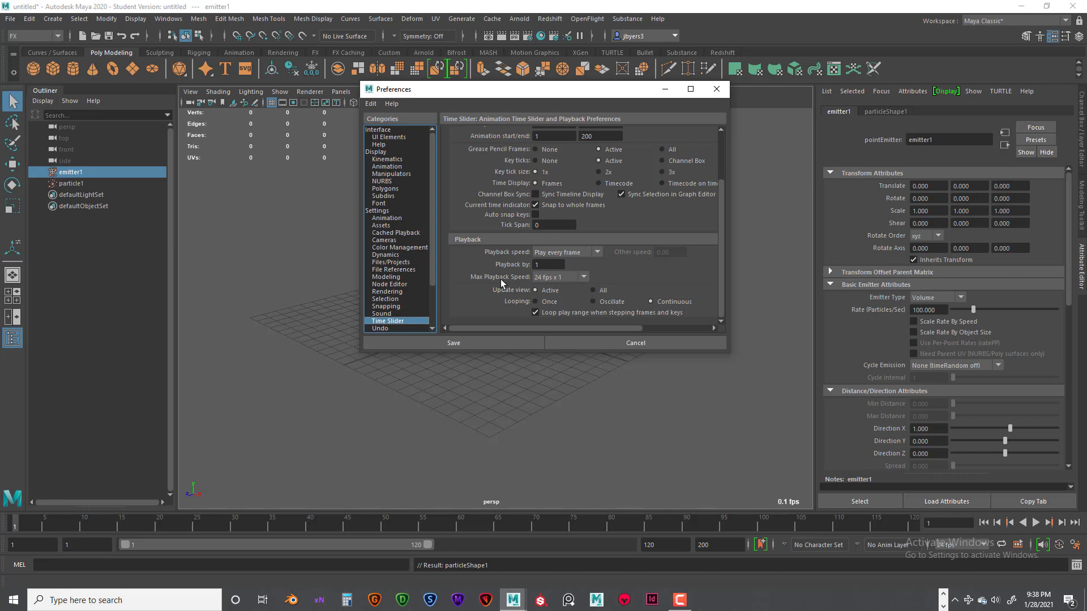
{"action": "left_click", "coordinate": [472, 343]}
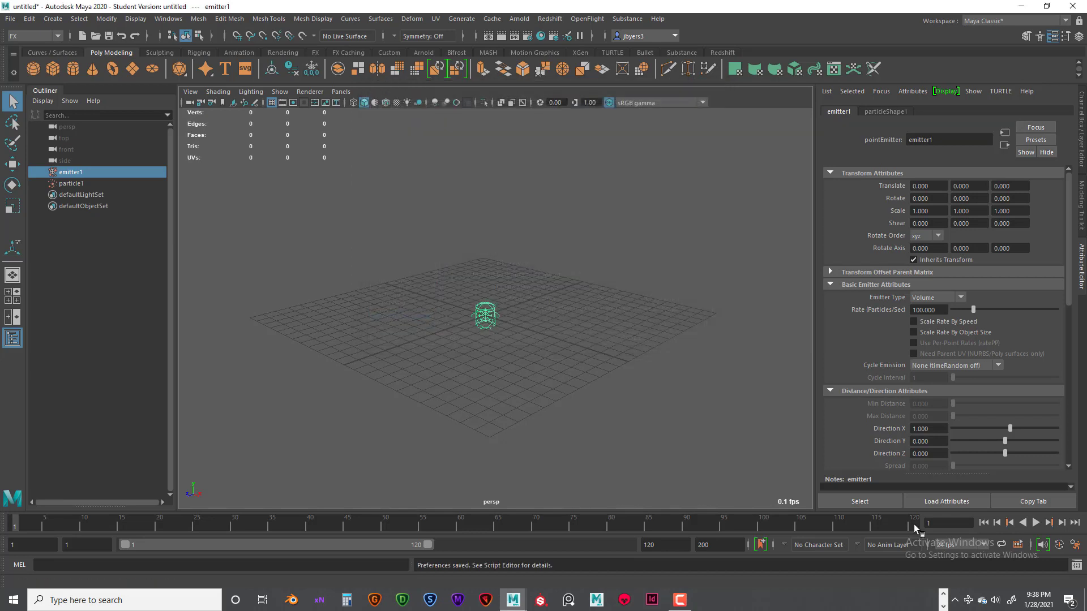
- Play the particle emission, stop it, clear the selection and return to the first frame
{"action": "left_click", "coordinate": [1035, 523]}
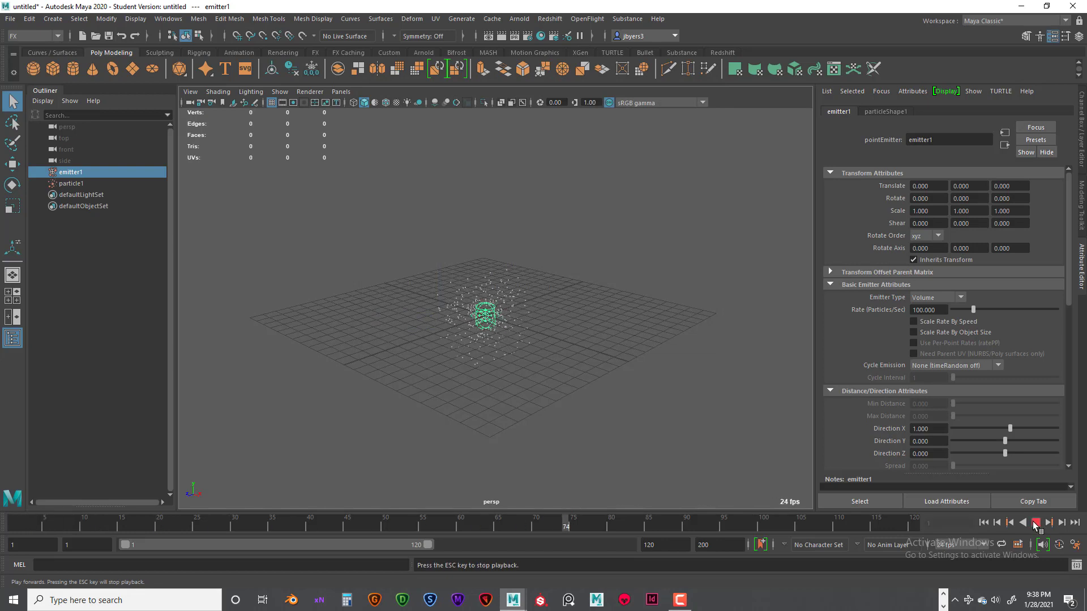
{"action": "left_click", "coordinate": [1036, 523]}
{"action": "left_click", "coordinate": [535, 290]}
{"action": "left_click", "coordinate": [626, 353]}
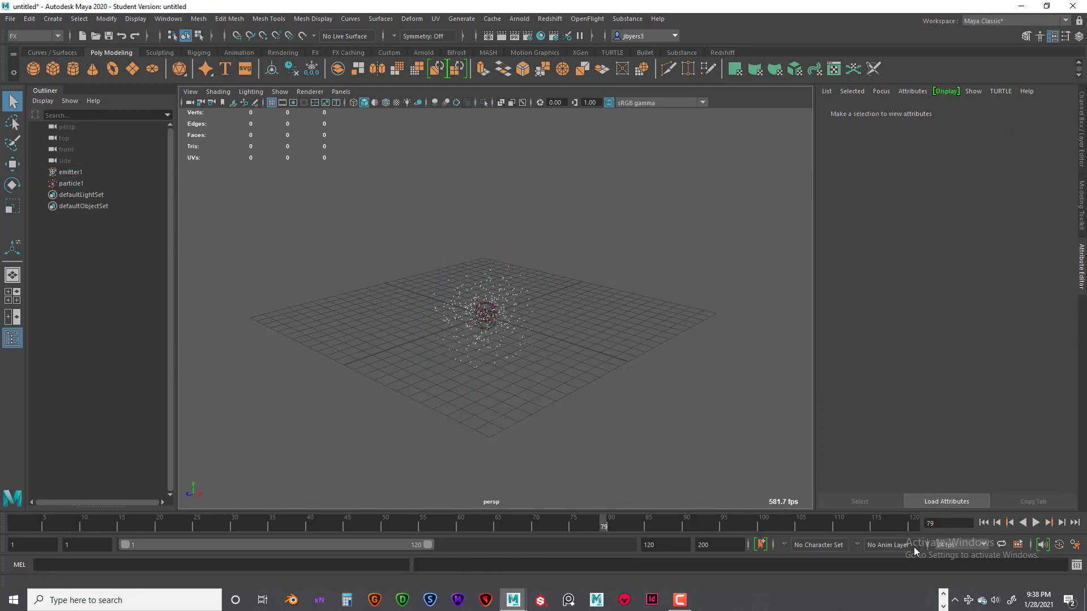
{"action": "left_click", "coordinate": [983, 522]}
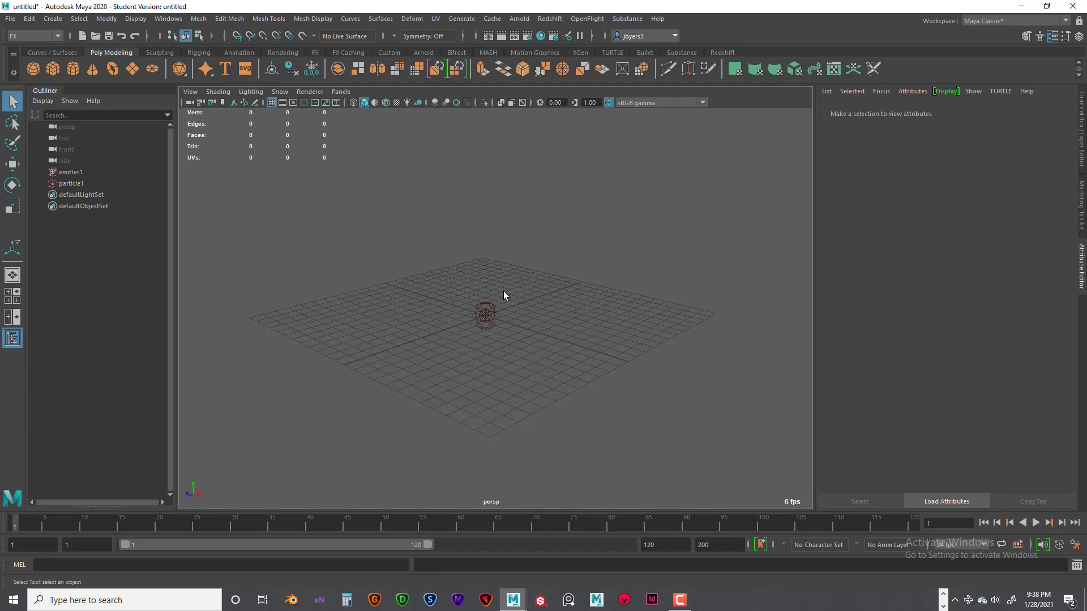
- Select the emitter at the grid centre and play the simulation to about frame 52
{"action": "left_click", "coordinate": [485, 316]}
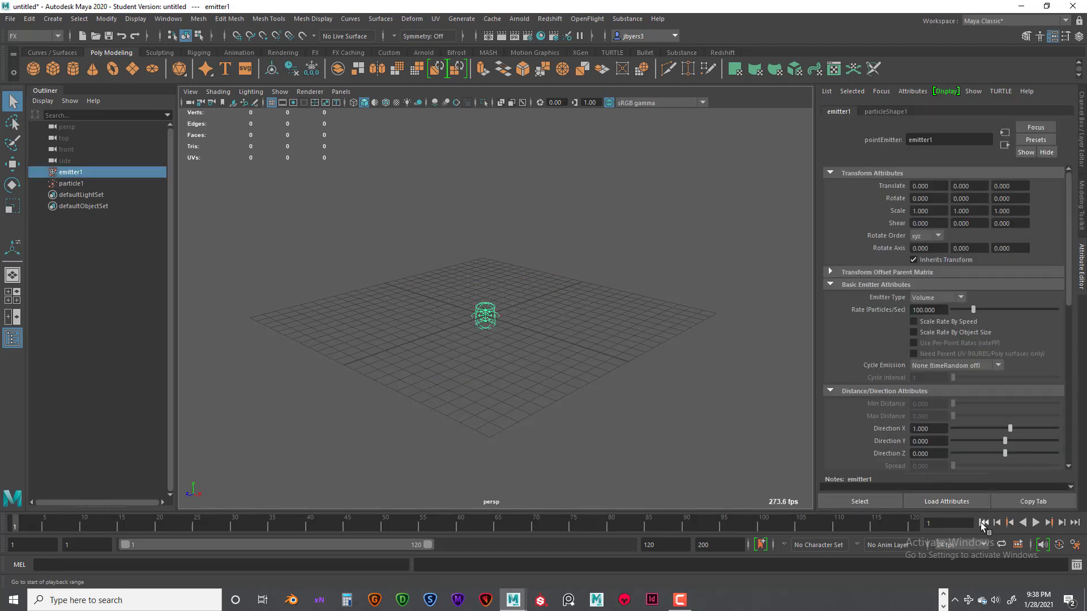
{"action": "left_click", "coordinate": [1036, 523]}
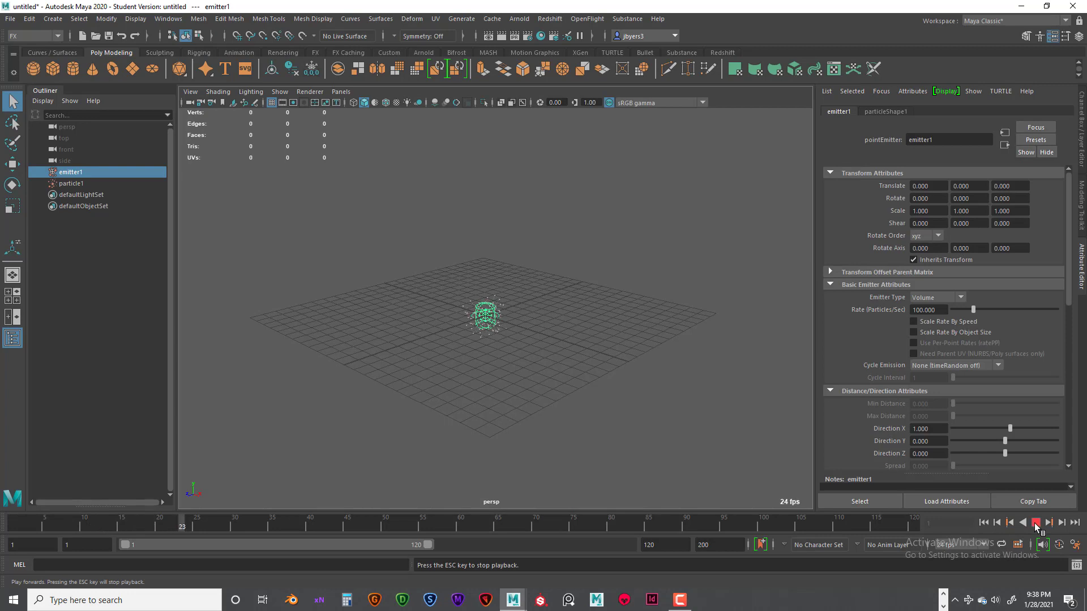
{"action": "left_click", "coordinate": [1036, 522]}
- Select the emitted particles and set their shape's Particle Render Type to Blobby Surface (s/w)
{"action": "left_click", "coordinate": [518, 289]}
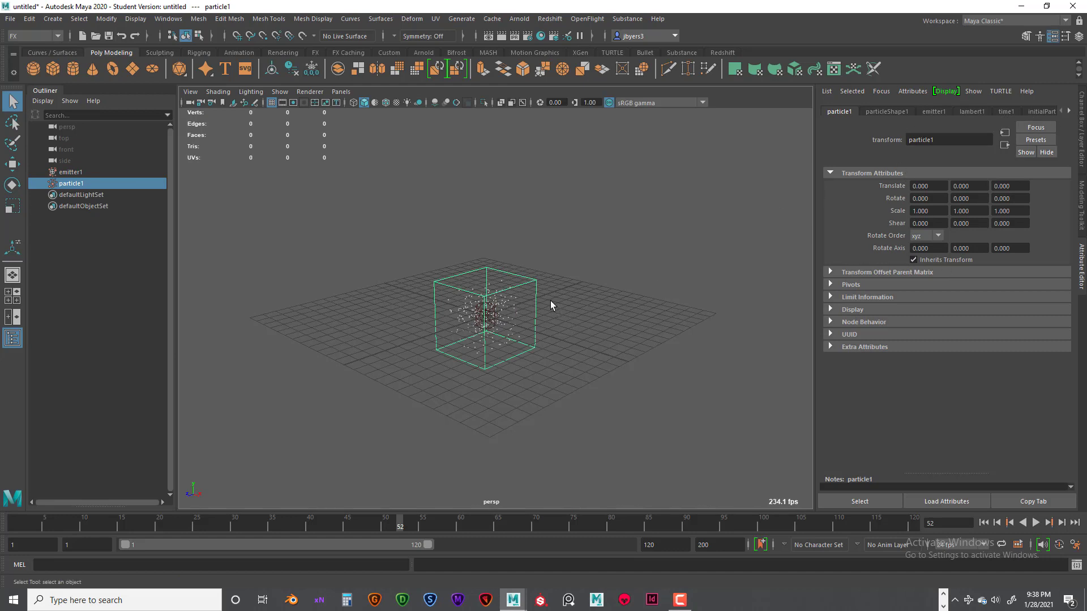
{"action": "left_click", "coordinate": [897, 111]}
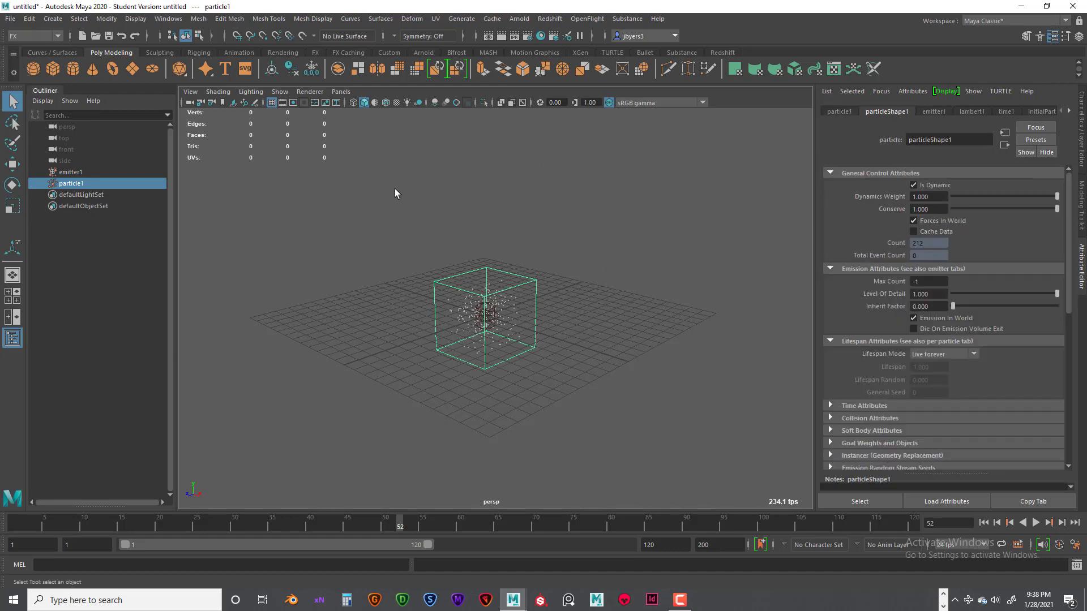
{"action": "left_click", "coordinate": [72, 172]}
{"action": "left_click", "coordinate": [72, 184]}
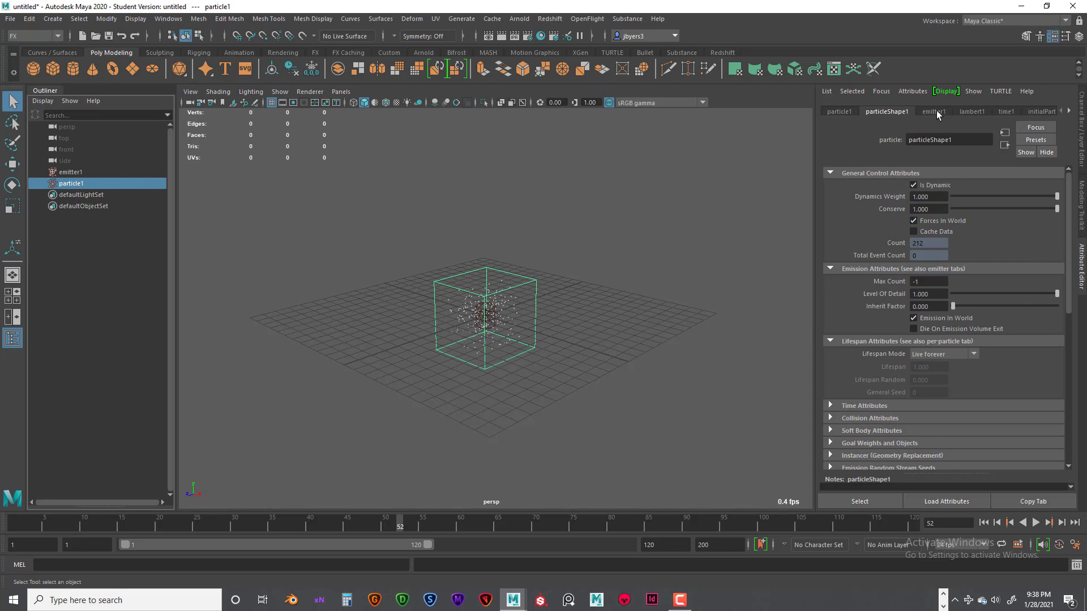
{"action": "scroll", "coordinate": [1007, 325], "scroll_direction": "down", "scroll_amount": 5}
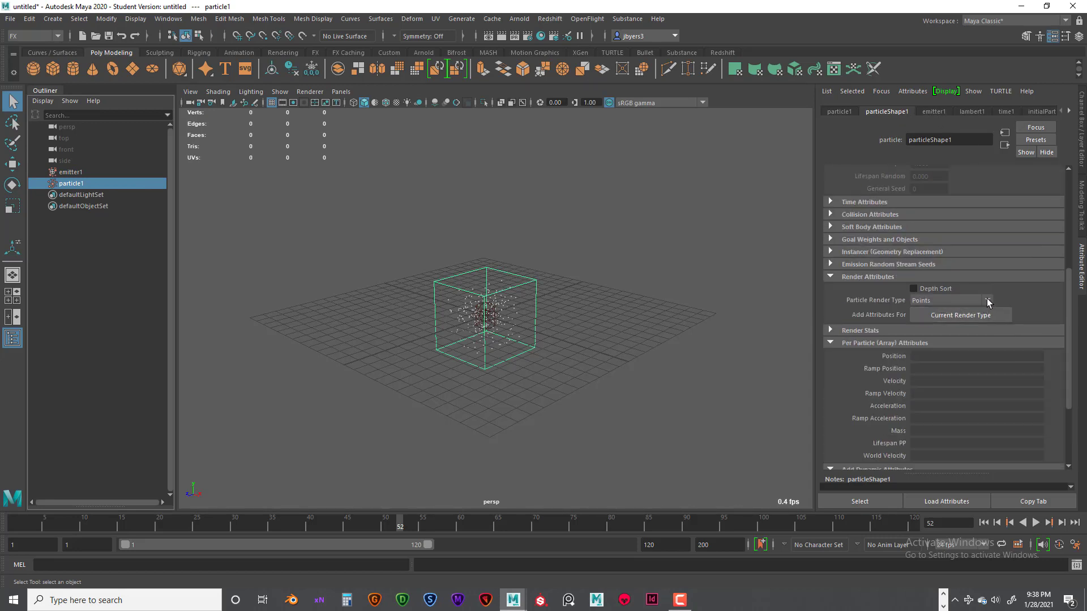
{"action": "left_click", "coordinate": [987, 300]}
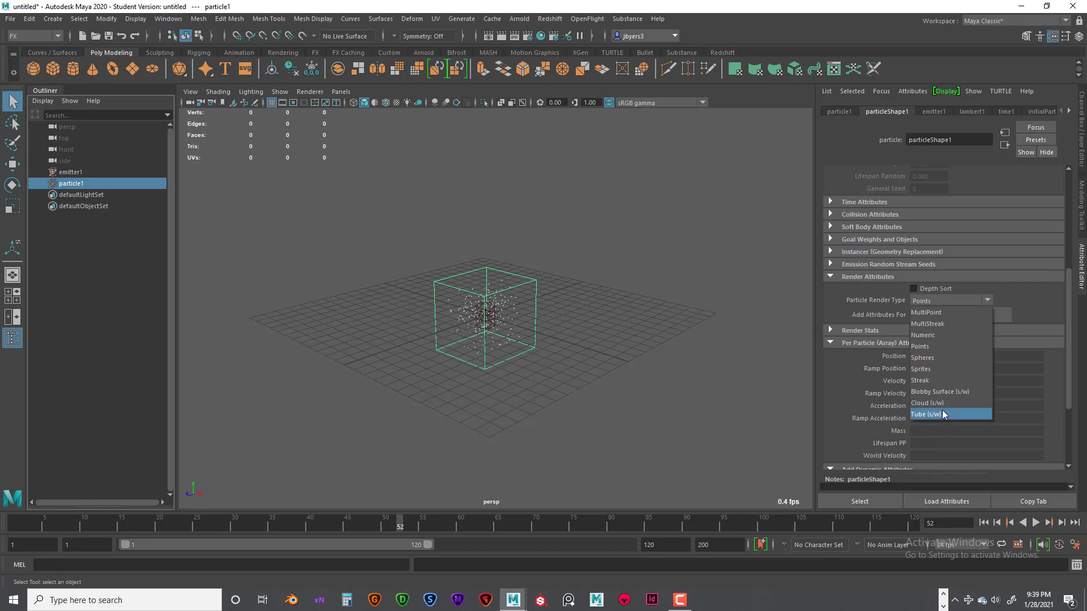
{"action": "left_click", "coordinate": [943, 391]}
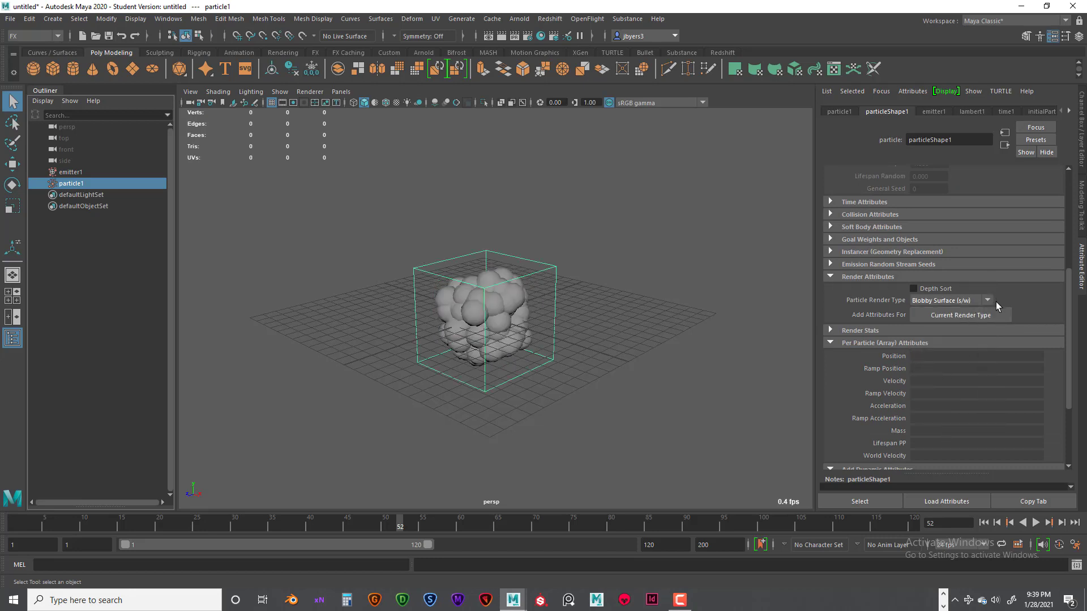
- Add the attributes for the current render type and set the particle radius to 0.1
{"action": "left_click", "coordinate": [990, 315]}
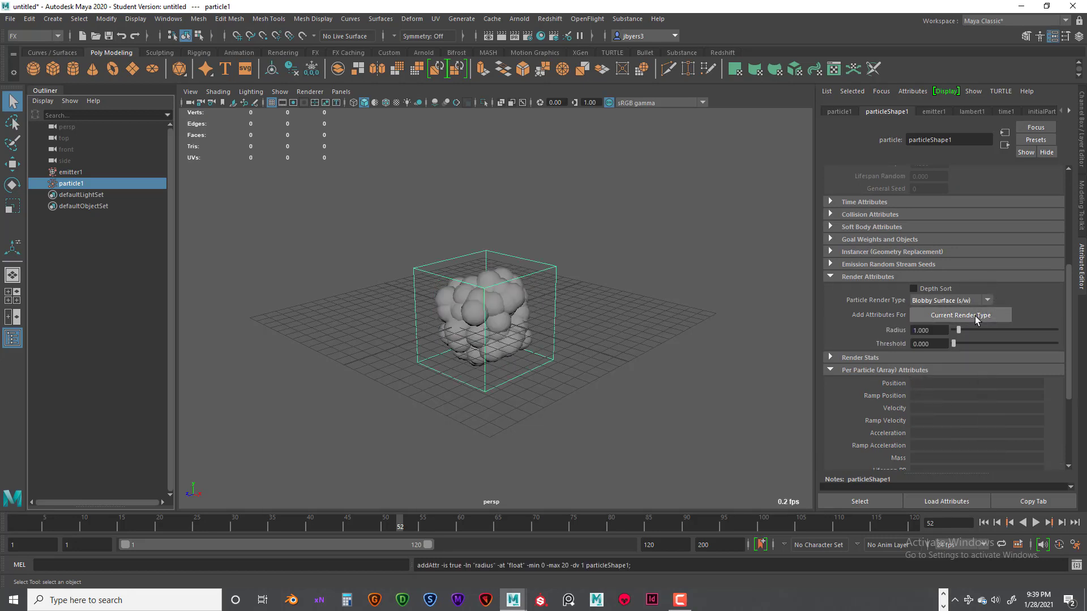
{"action": "left_click", "coordinate": [937, 330]}
{"action": "key", "text": "BackSpace"}
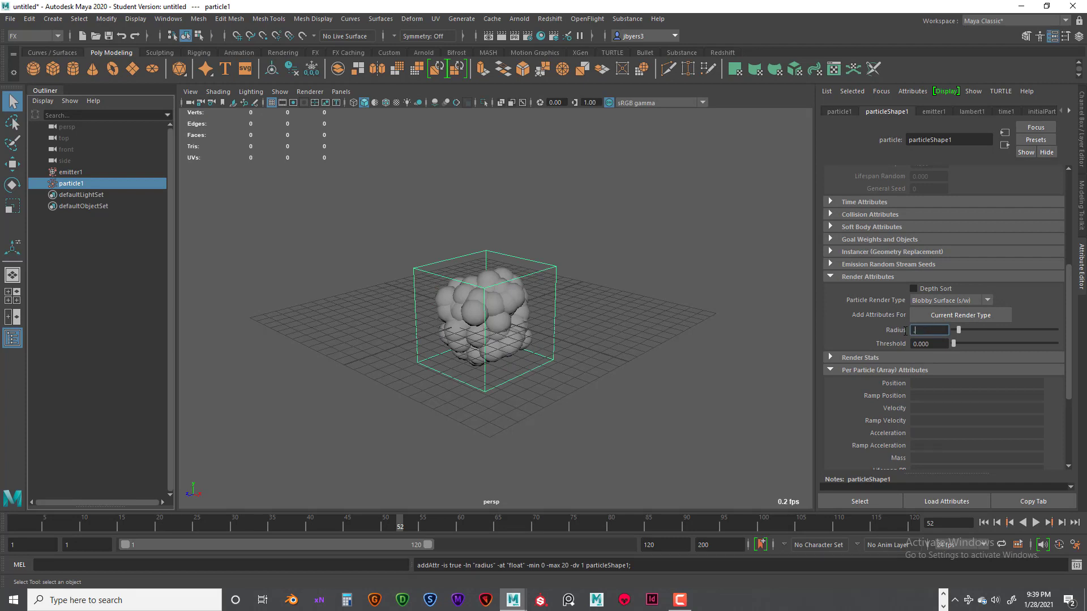
{"action": "type", "text": ".1"}
{"action": "key", "text": "Return"}
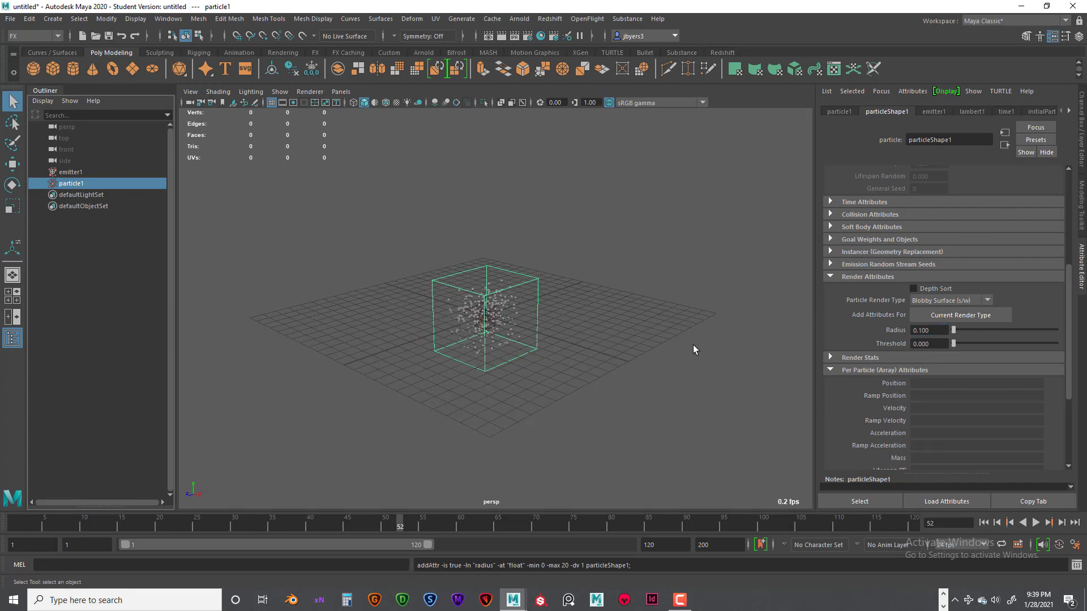
- Reselect the particles and assign a new Maya Blinn material to them
{"action": "left_click", "coordinate": [539, 264]}
{"action": "left_click", "coordinate": [510, 287]}
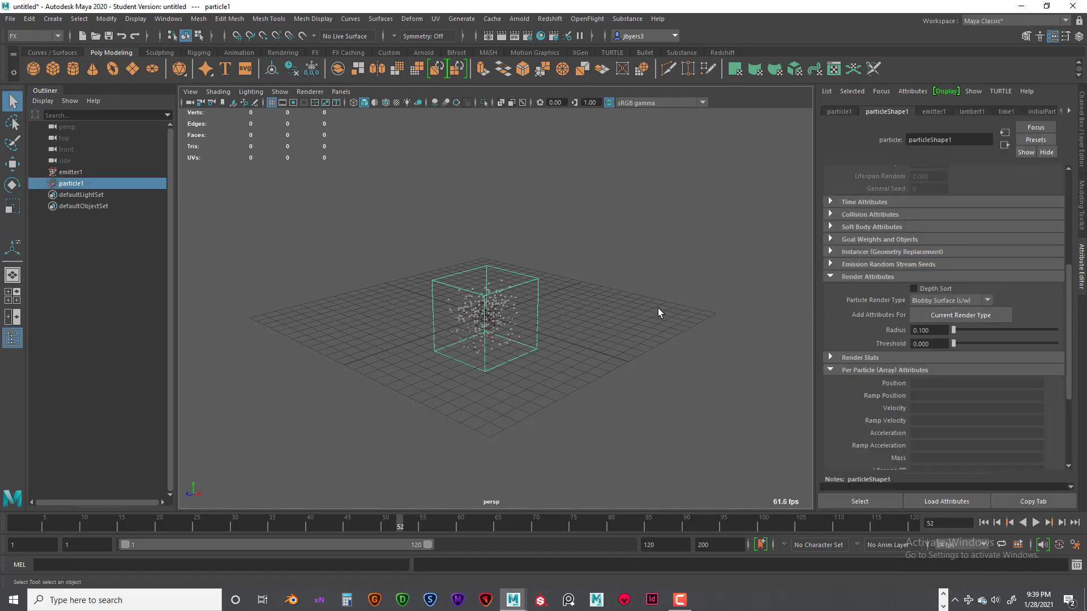
{"action": "right_click", "coordinate": [512, 300]}
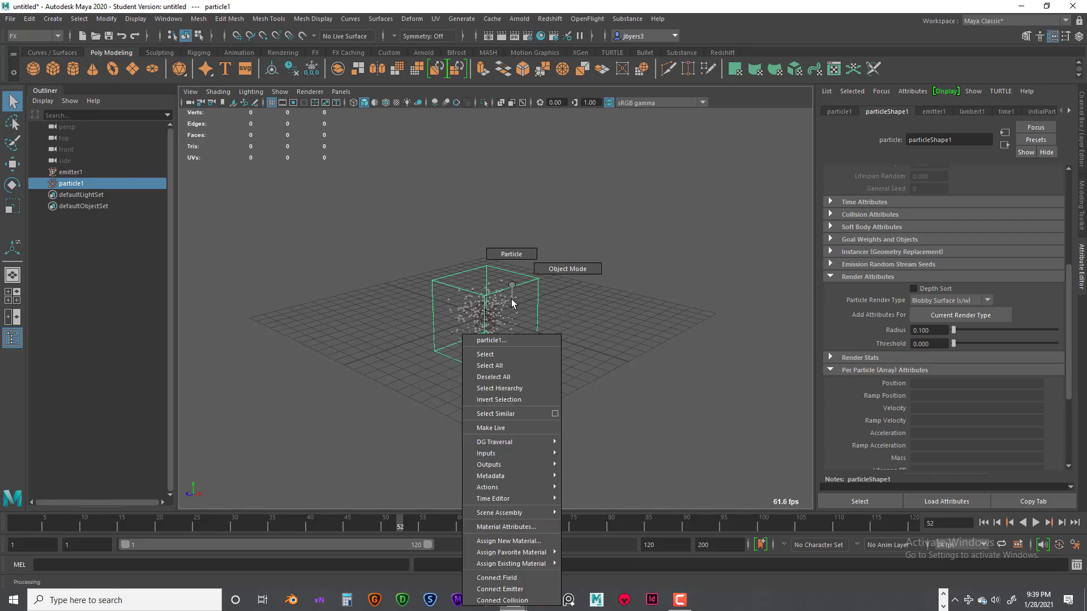
{"action": "left_click", "coordinate": [518, 541]}
{"action": "left_click", "coordinate": [688, 258]}
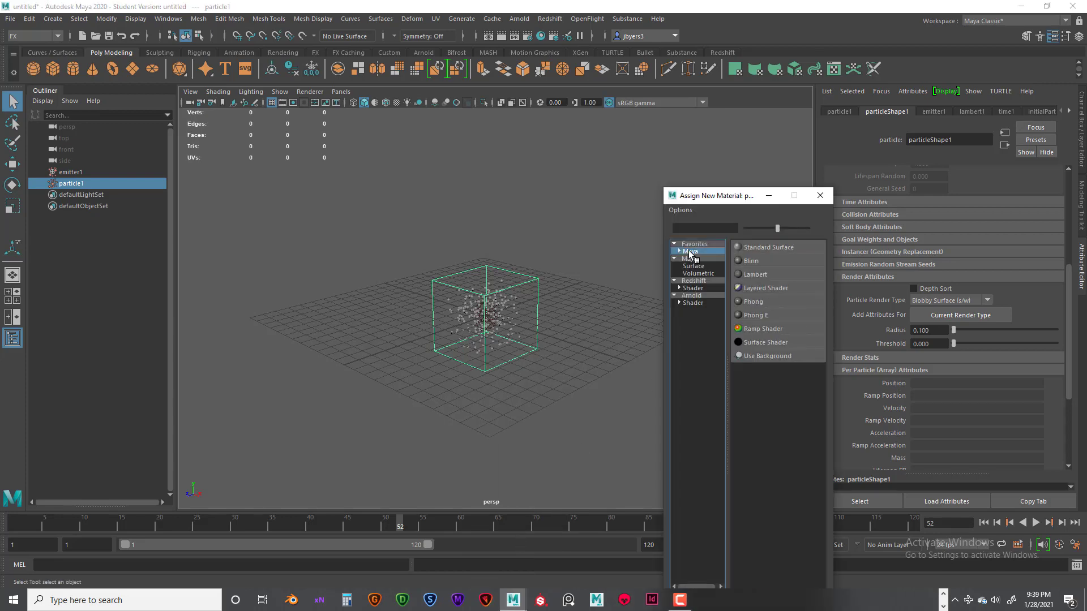
{"action": "left_click", "coordinate": [751, 261]}
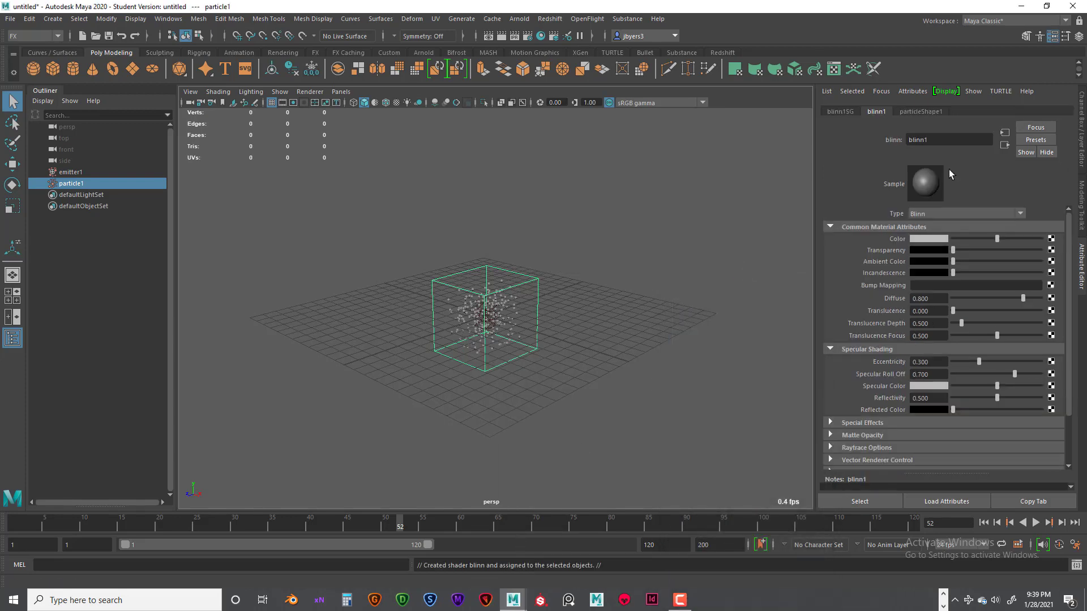
- Set the Blinn material's color to blue with slightly reduced saturation, then deselect the particles
{"action": "left_click", "coordinate": [939, 238]}
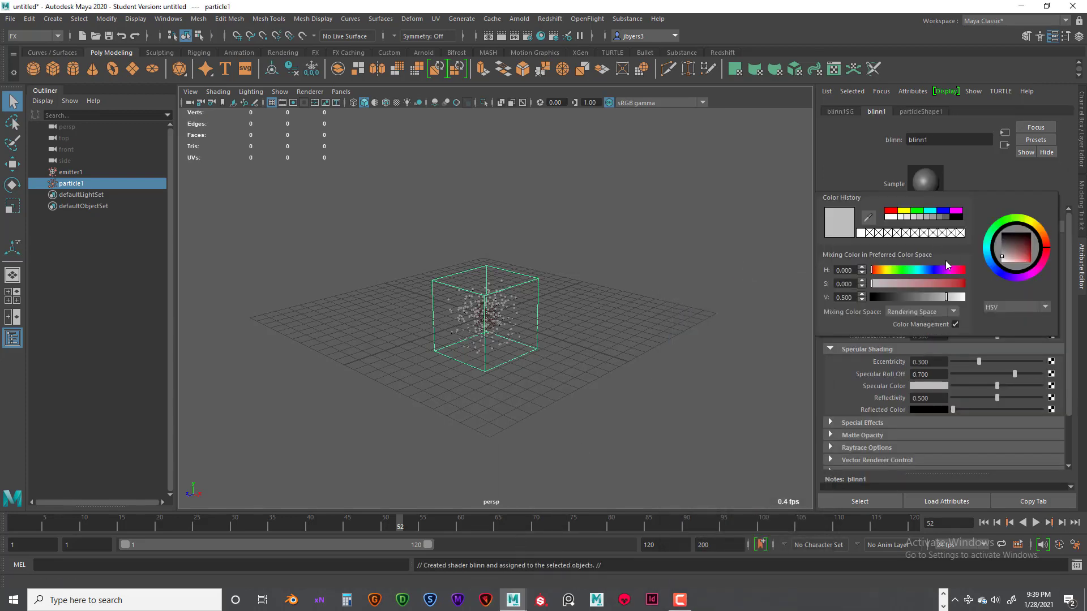
{"action": "left_click", "coordinate": [943, 210]}
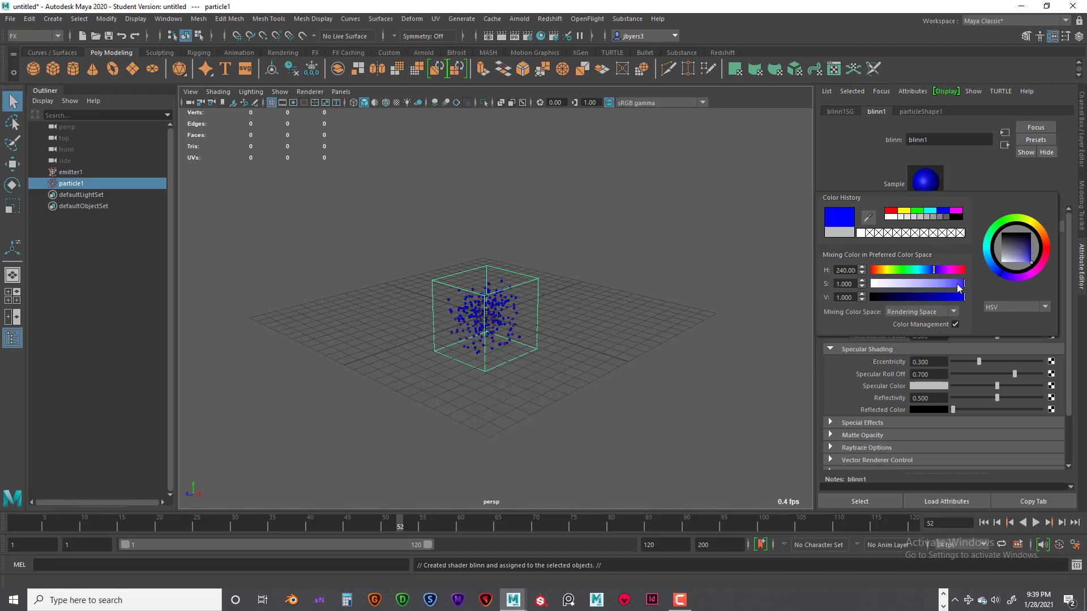
{"action": "left_click_drag", "start_coordinate": [963, 283], "coordinate": [957, 284]}
{"action": "left_click", "coordinate": [605, 296]}
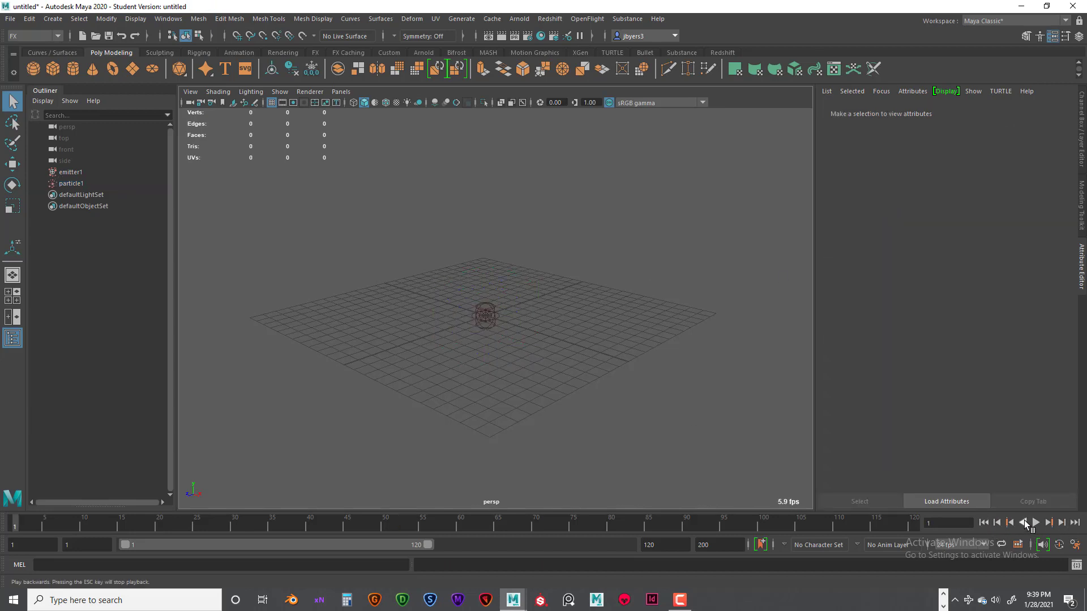
- Replay the simulation from the first frame to about frame 59 and select the blue particles
{"action": "left_click", "coordinate": [984, 522]}
{"action": "left_click", "coordinate": [1035, 523]}
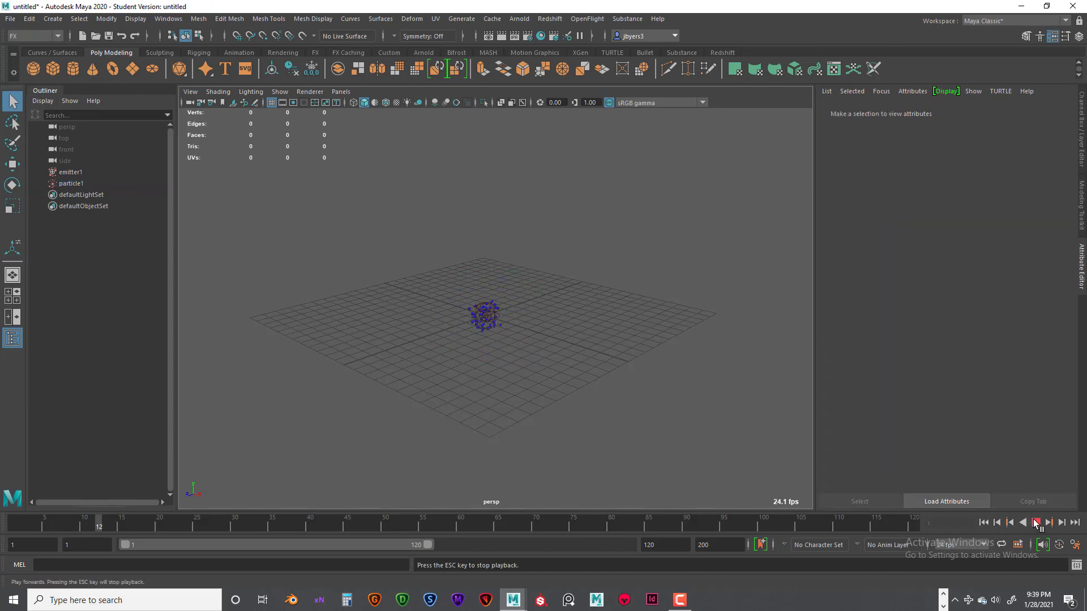
{"action": "left_click", "coordinate": [1035, 521]}
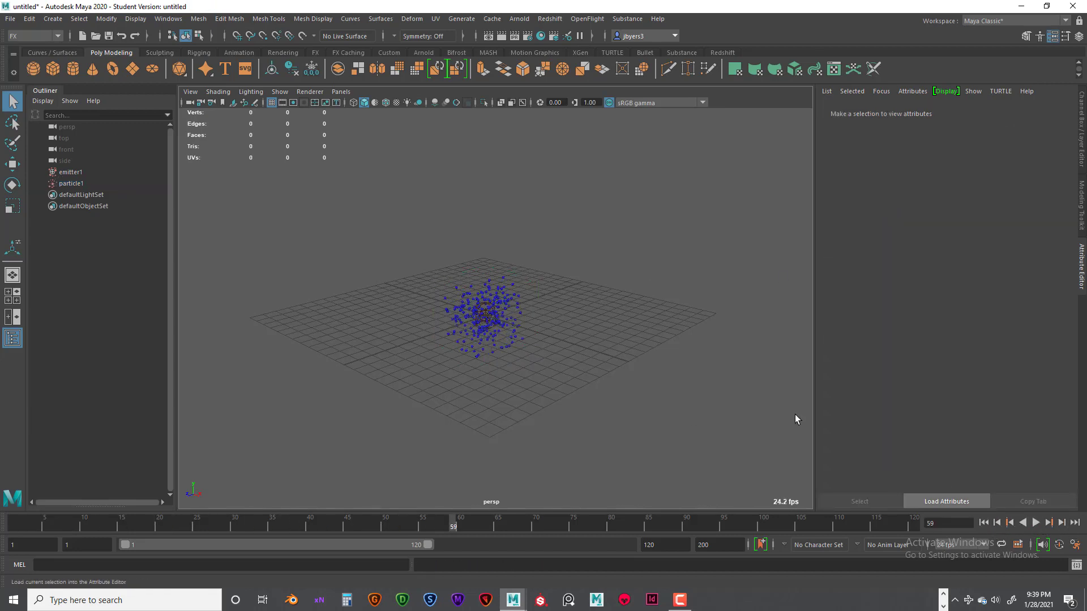
{"action": "left_click_drag", "start_coordinate": [501, 261], "coordinate": [523, 285]}
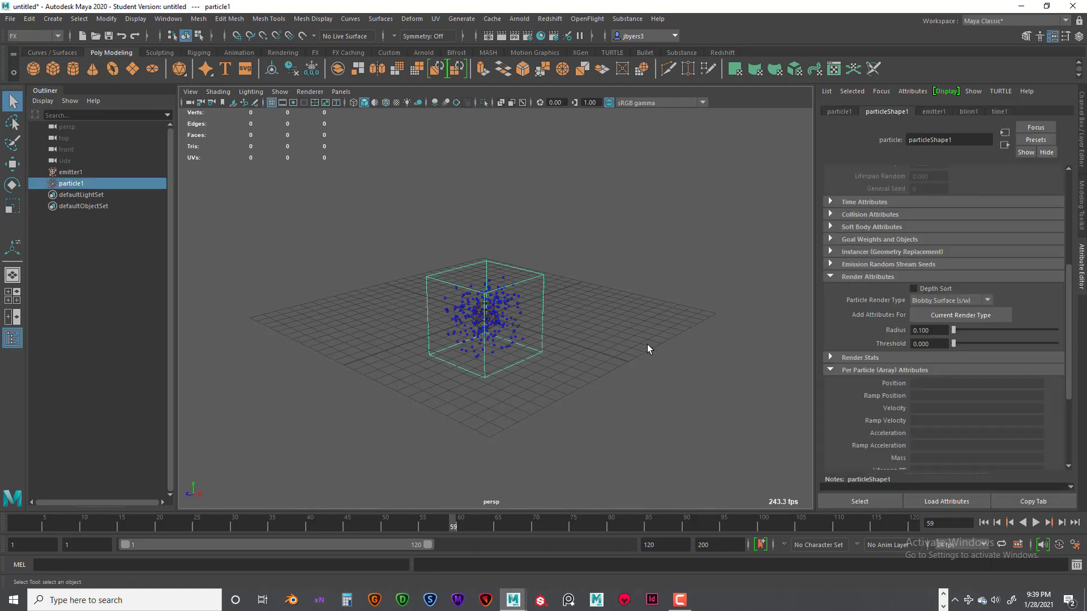
{"action": "left_click_drag", "start_coordinate": [650, 345], "coordinate": [622, 345], "text": "alt"}
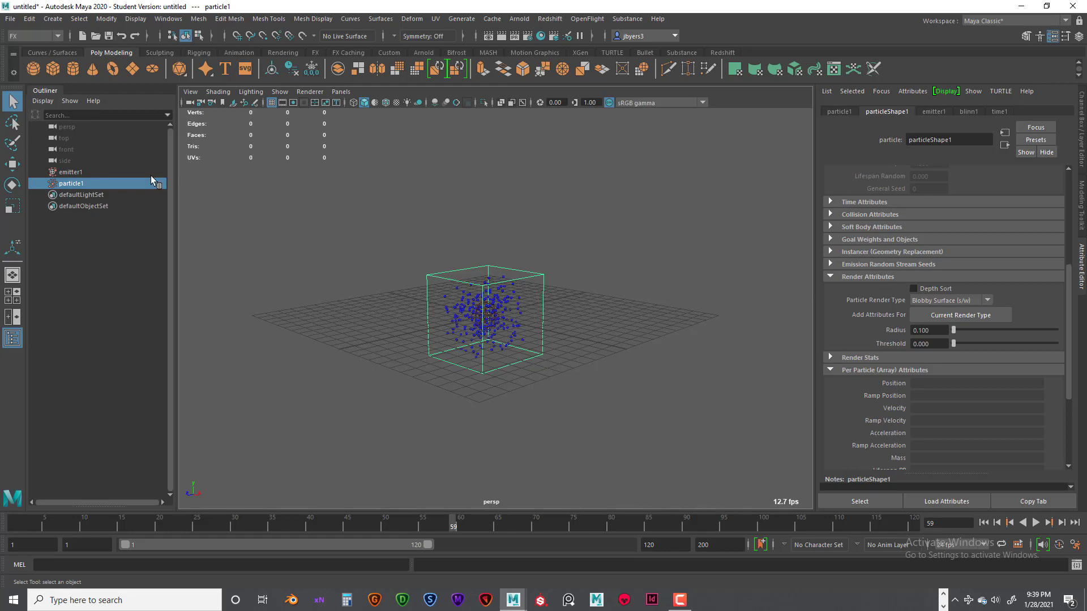
- Select emitter1, set its Rate (Particles/Sec) to 1000, and return the timeline to the first frame
{"action": "left_click", "coordinate": [71, 172]}
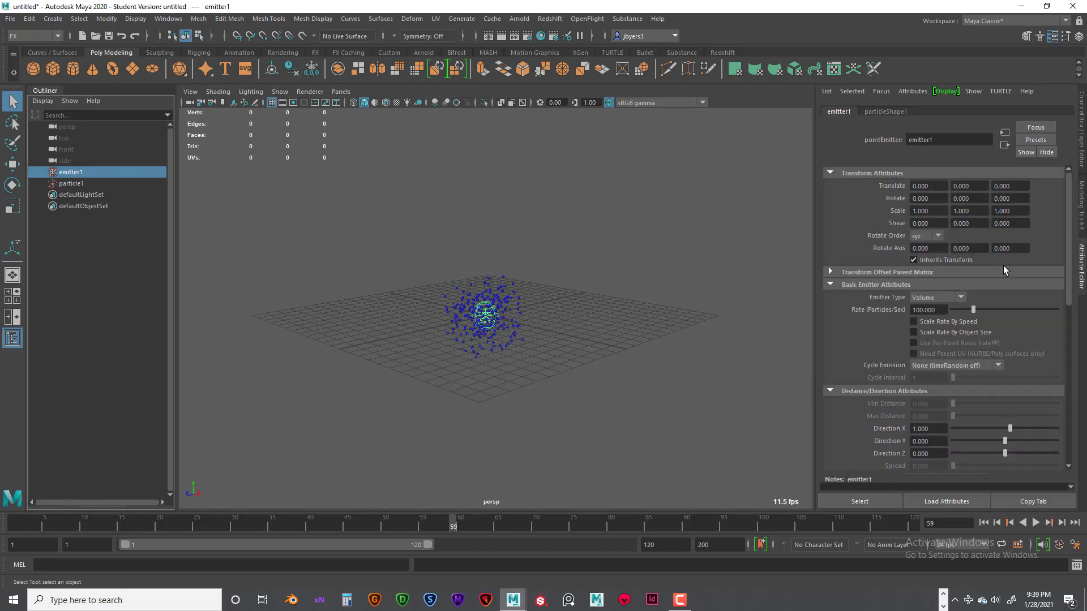
{"action": "scroll", "coordinate": [1004, 267], "scroll_direction": "down", "scroll_amount": 2}
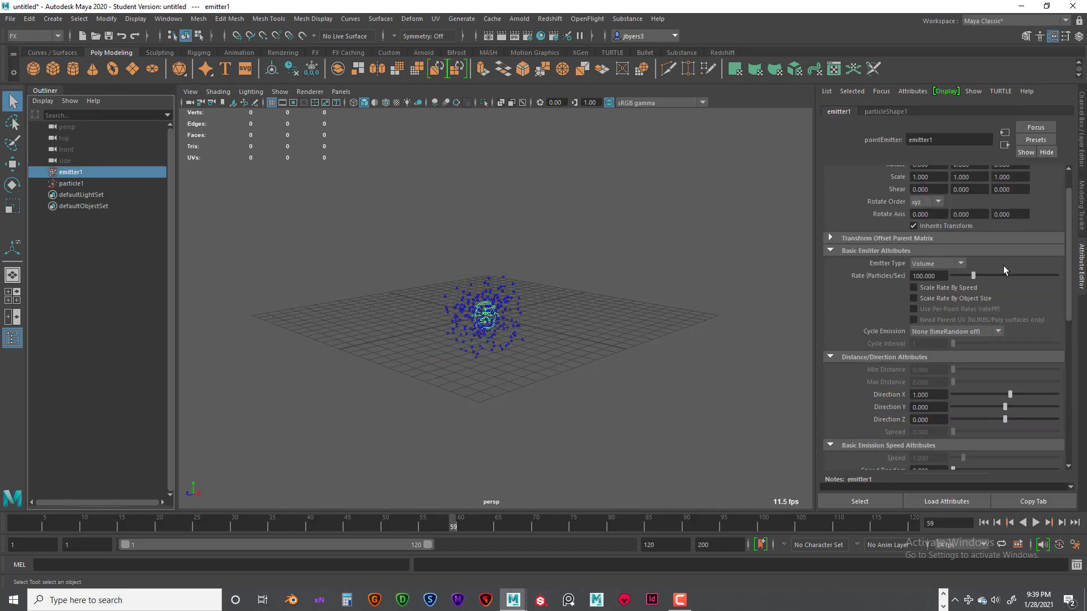
{"action": "scroll", "coordinate": [1003, 266], "scroll_direction": "up", "scroll_amount": 1}
{"action": "scroll", "coordinate": [1003, 266], "scroll_direction": "down", "scroll_amount": 1}
{"action": "left_click", "coordinate": [924, 276]}
{"action": "type", "text": "0"}
{"action": "key", "text": "Return"}
{"action": "left_click", "coordinate": [984, 522]}
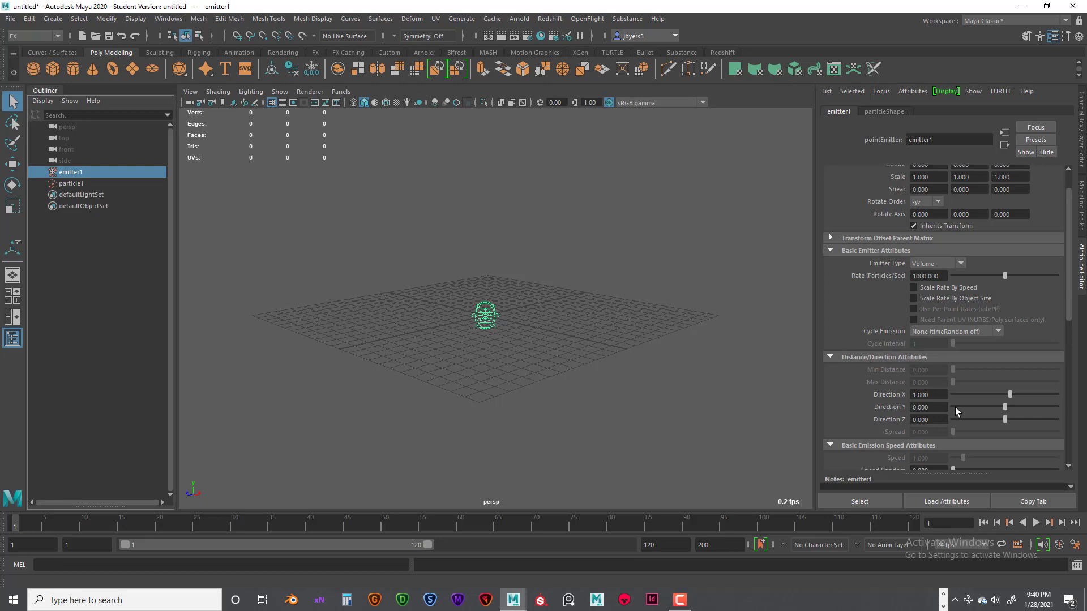
- Set the emitter's Direction X to 0 and its Speed Random to 1
{"action": "left_click", "coordinate": [923, 396]}
{"action": "key", "text": "Return"}
{"action": "left_click", "coordinate": [929, 395]}
{"action": "scroll", "coordinate": [938, 409], "scroll_direction": "down", "scroll_amount": 2}
{"action": "scroll", "coordinate": [938, 412], "scroll_direction": "down", "scroll_amount": 1}
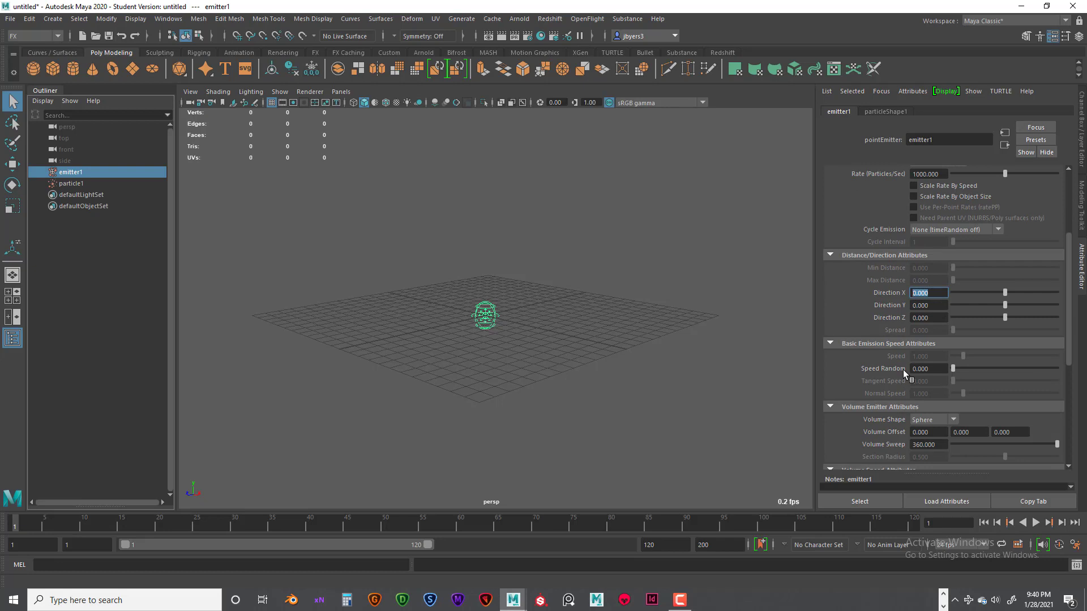
{"action": "left_click", "coordinate": [939, 369]}
{"action": "type", "text": "1"}
{"action": "key", "text": "Return"}
- Set the emitter's Away From Center volume speed to 0.5
{"action": "scroll", "coordinate": [946, 377], "scroll_direction": "down", "scroll_amount": 3}
{"action": "scroll", "coordinate": [946, 378], "scroll_direction": "down", "scroll_amount": 2}
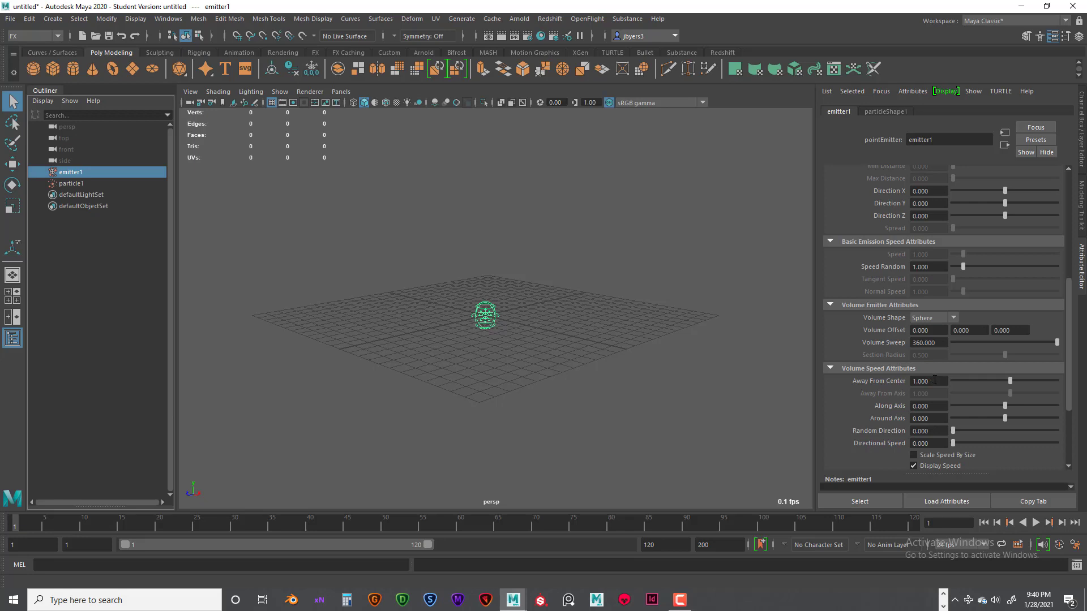
{"action": "left_click_drag", "start_coordinate": [934, 380], "coordinate": [910, 380]}
{"action": "type", "text": ".5"}
{"action": "key", "text": "Return"}
- Play the simulation twice to check the outward emission, returning to the first frame each time
{"action": "left_click", "coordinate": [1036, 523]}
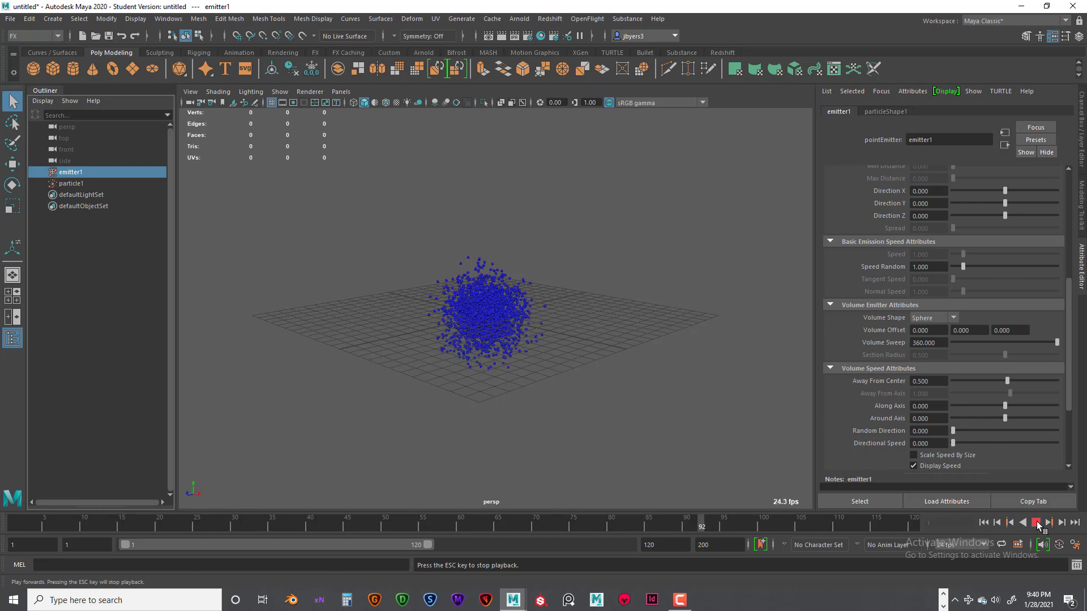
{"action": "left_click", "coordinate": [1037, 523]}
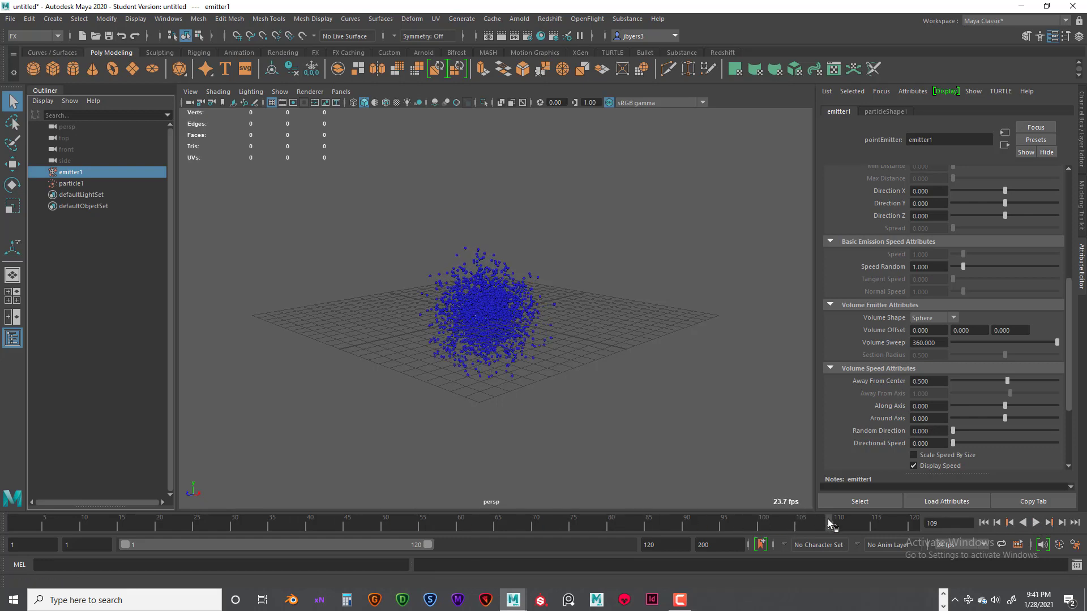
{"action": "left_click_drag", "start_coordinate": [828, 519], "coordinate": [67, 466]}
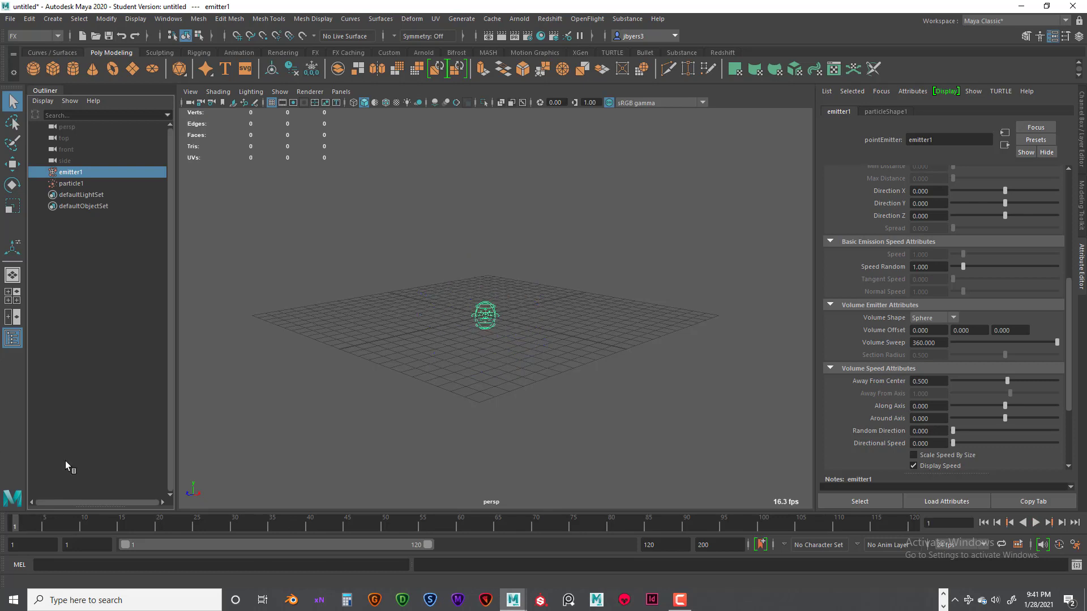
{"action": "left_click", "coordinate": [1037, 523]}
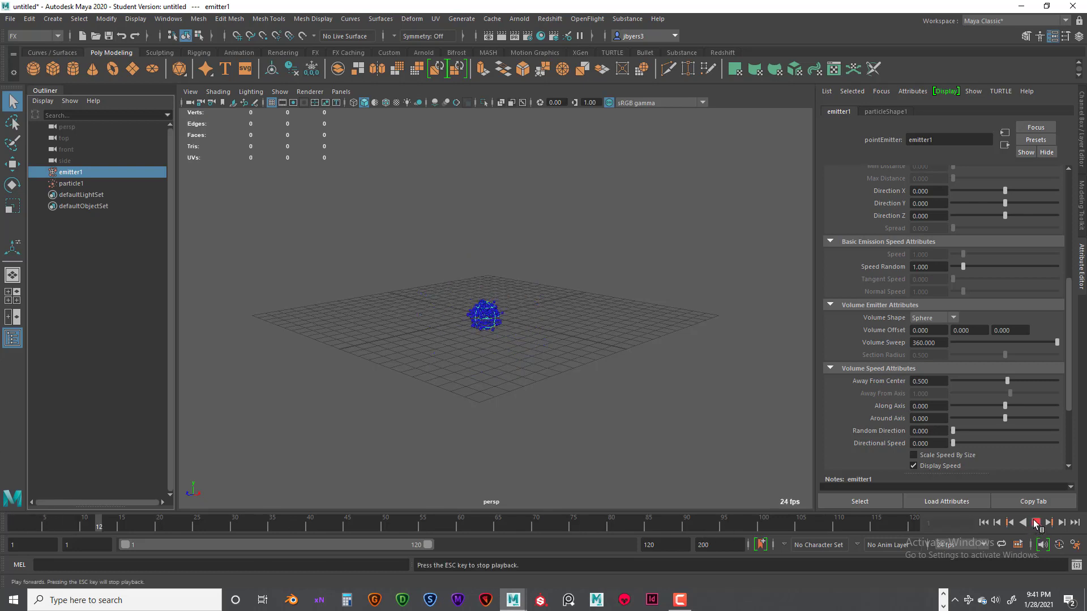
{"action": "left_click", "coordinate": [1035, 522]}
{"action": "left_click_drag", "start_coordinate": [135, 524], "coordinate": [0, 522]}
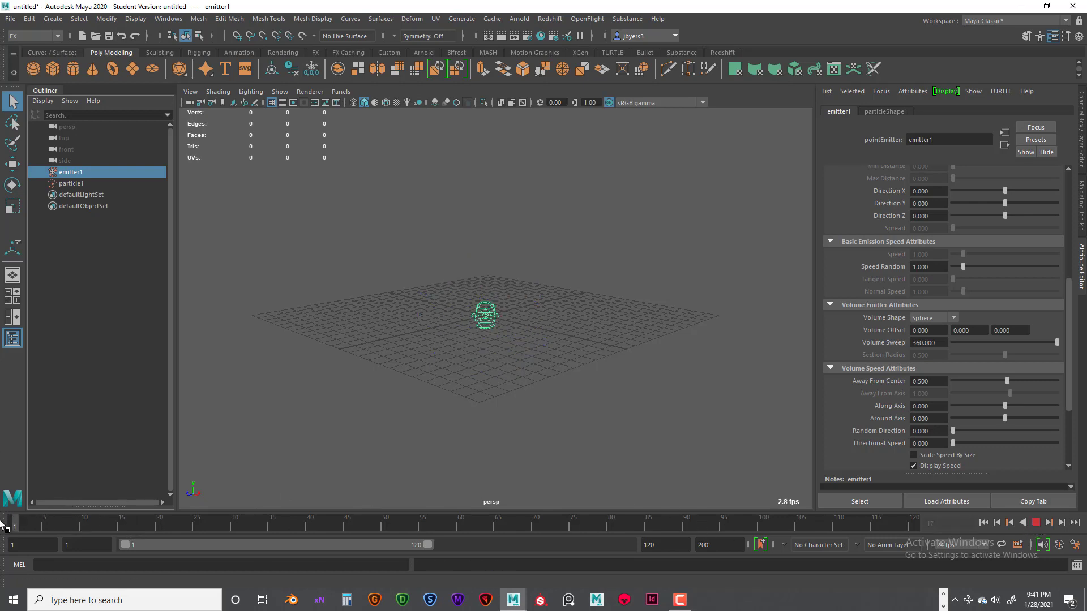
- Look at the emitter's volume sphere up close and set its Along Axis speed to 10
{"action": "left_click_drag", "start_coordinate": [468, 375], "coordinate": [535, 369], "text": "alt"}
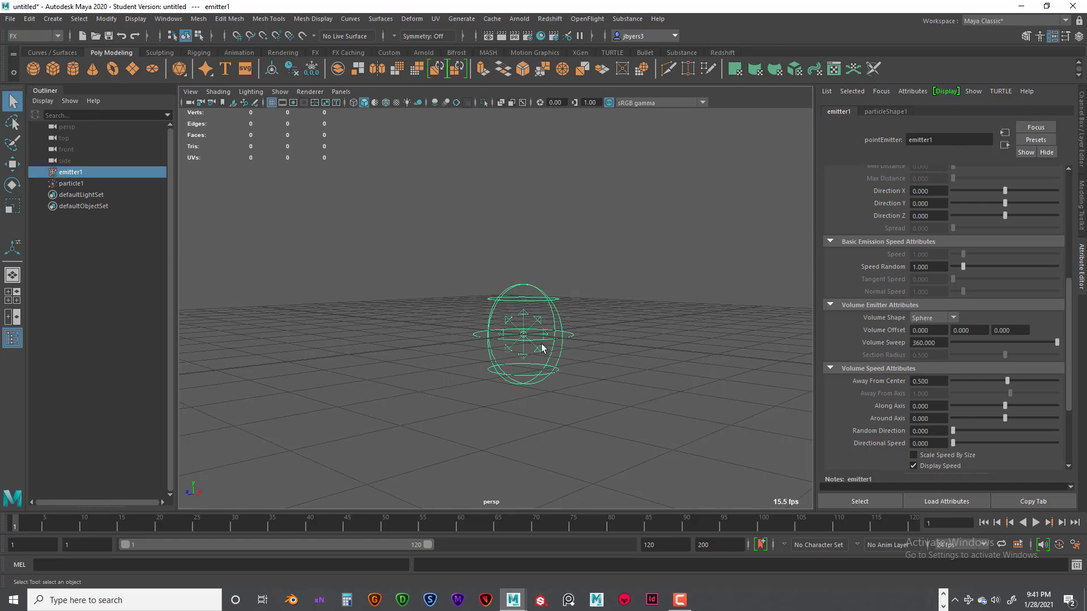
{"action": "left_click_drag", "start_coordinate": [540, 345], "coordinate": [524, 381], "text": "alt"}
{"action": "left_click_drag", "start_coordinate": [517, 310], "coordinate": [510, 336], "text": "alt"}
{"action": "scroll", "coordinate": [526, 305], "scroll_direction": "down", "scroll_amount": 6}
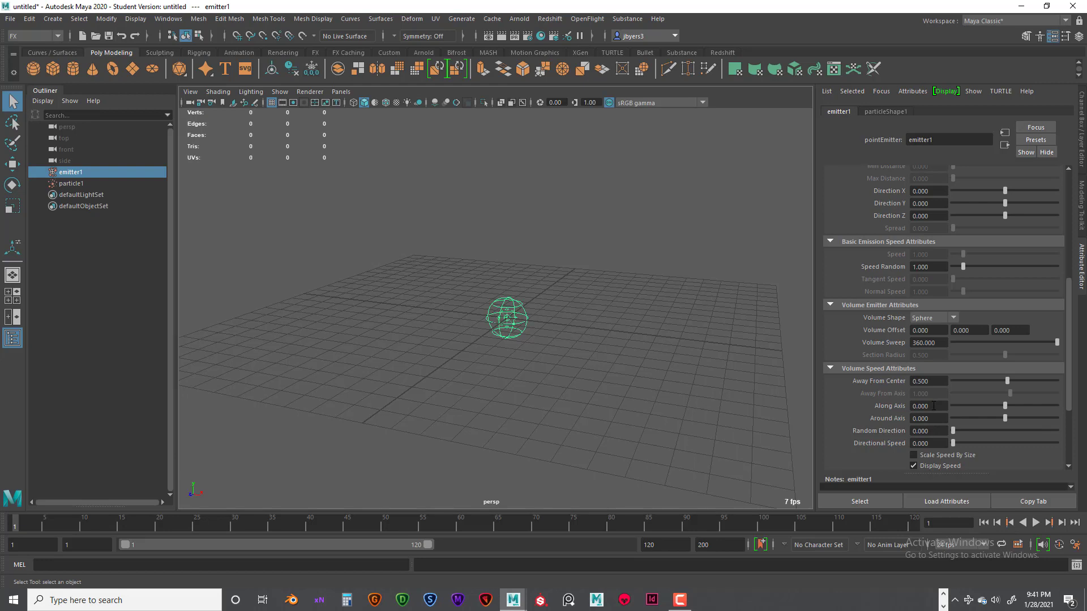
{"action": "left_click", "coordinate": [934, 406]}
{"action": "type", "text": "10"}
{"action": "key", "text": "Return"}
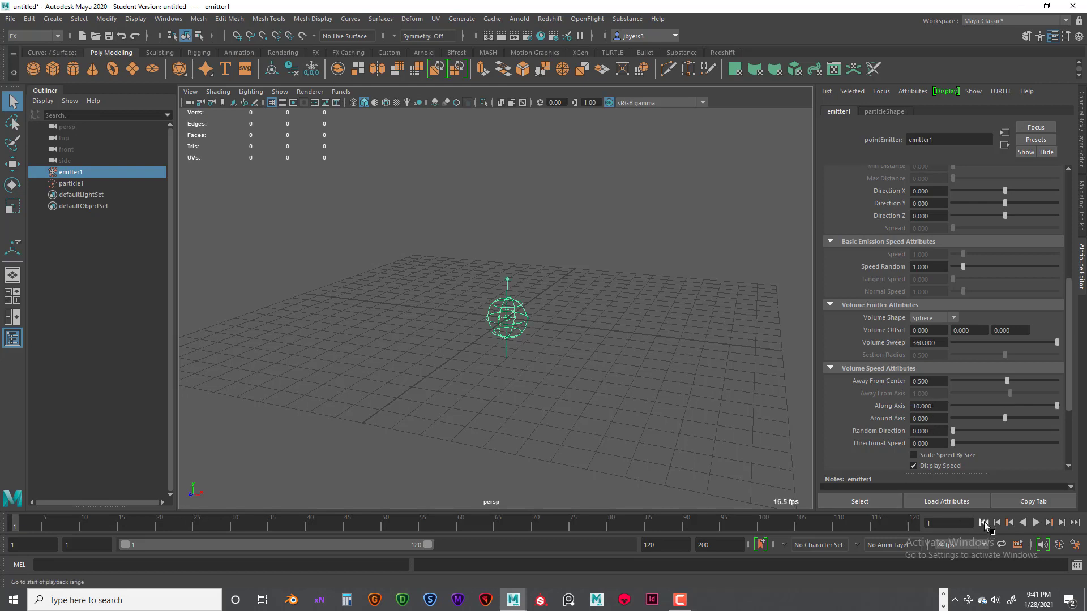
- Play the simulation past frame 100 with the rising particle column in view, and return to the first frame
{"action": "left_click", "coordinate": [1036, 523]}
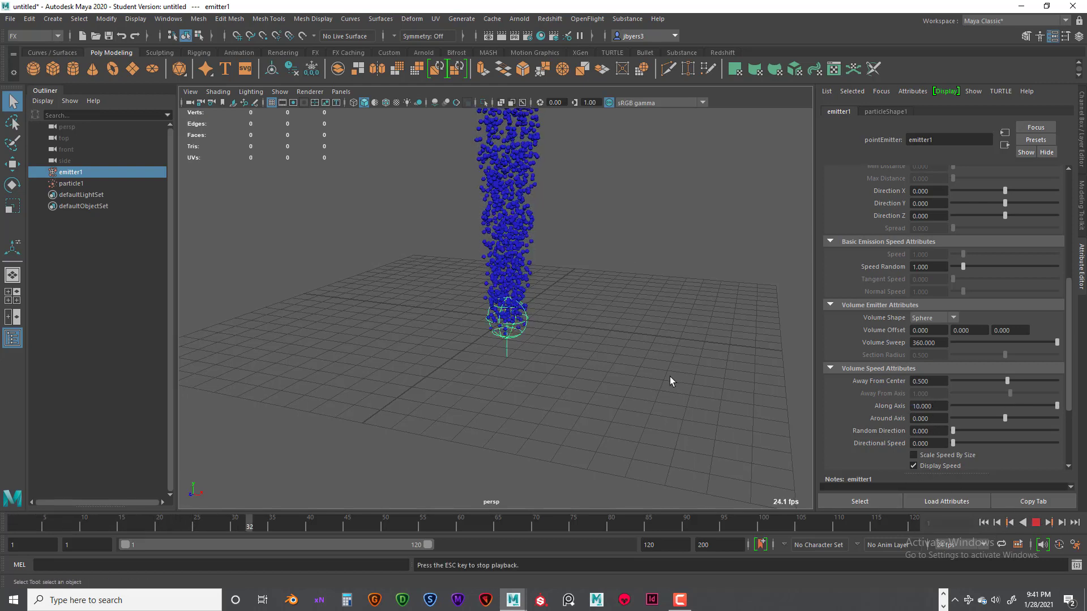
{"action": "scroll", "coordinate": [669, 377], "scroll_direction": "down", "scroll_amount": 3}
{"action": "scroll", "coordinate": [669, 377], "scroll_direction": "down", "scroll_amount": 3}
{"action": "middle_click_drag", "start_coordinate": [631, 325], "coordinate": [632, 409], "text": "alt"}
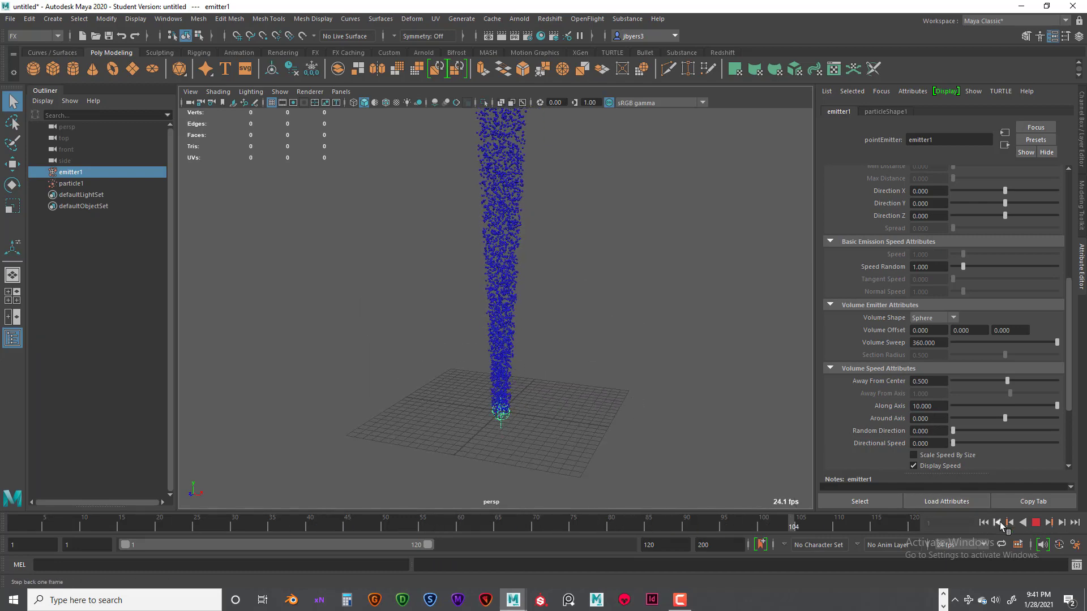
{"action": "left_click", "coordinate": [1036, 524]}
{"action": "left_click", "coordinate": [986, 524]}
{"action": "left_click_drag", "start_coordinate": [633, 415], "coordinate": [625, 417], "text": "alt"}
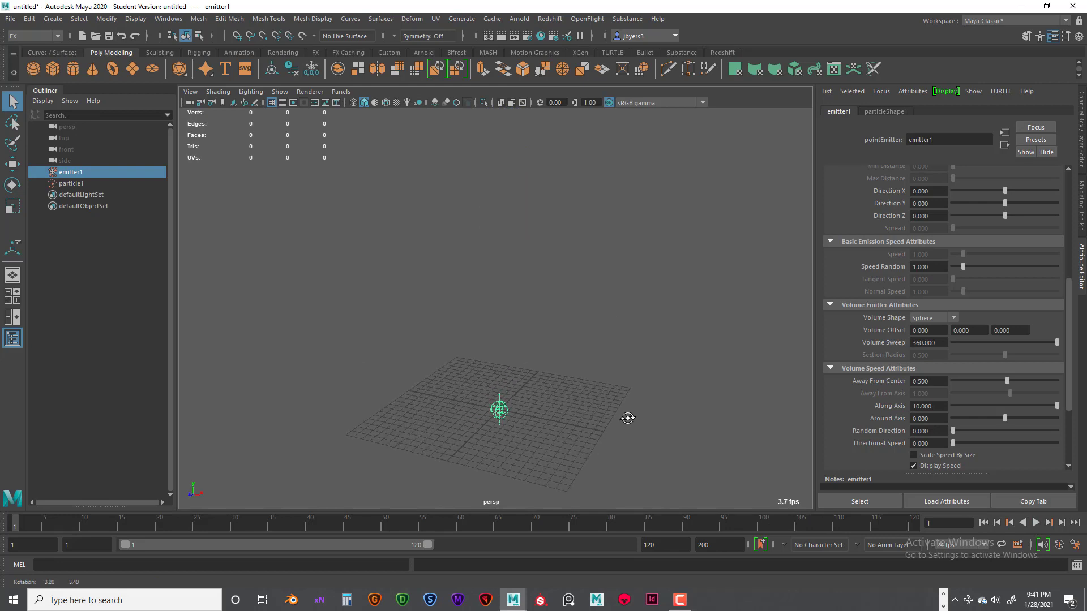
- Replay the simulation to about frame 83 and examine the particle column's spread from near and far
{"action": "left_click", "coordinate": [1034, 523]}
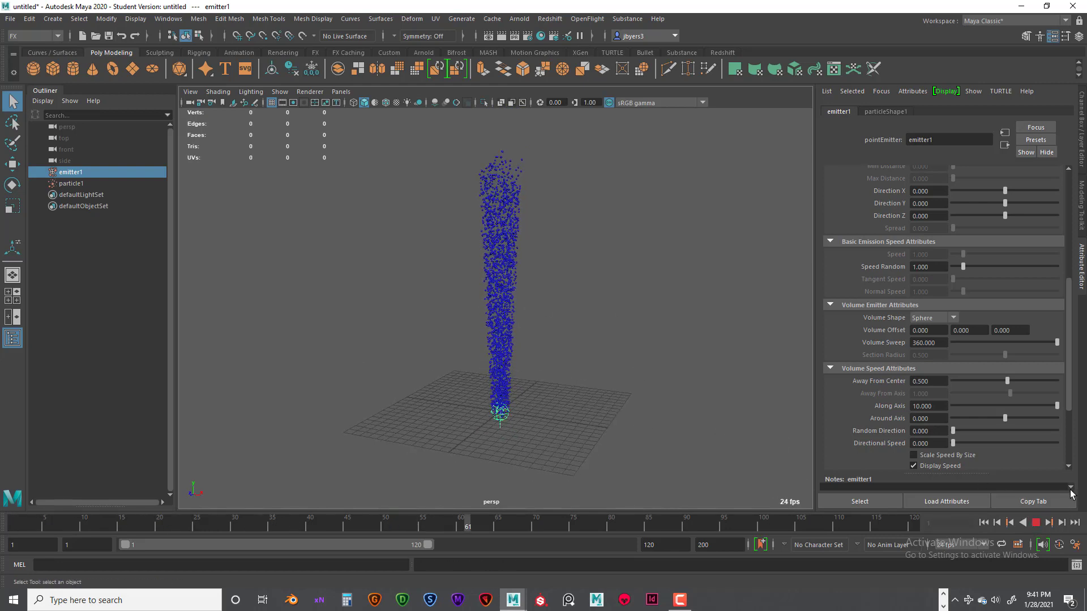
{"action": "left_click", "coordinate": [1036, 523]}
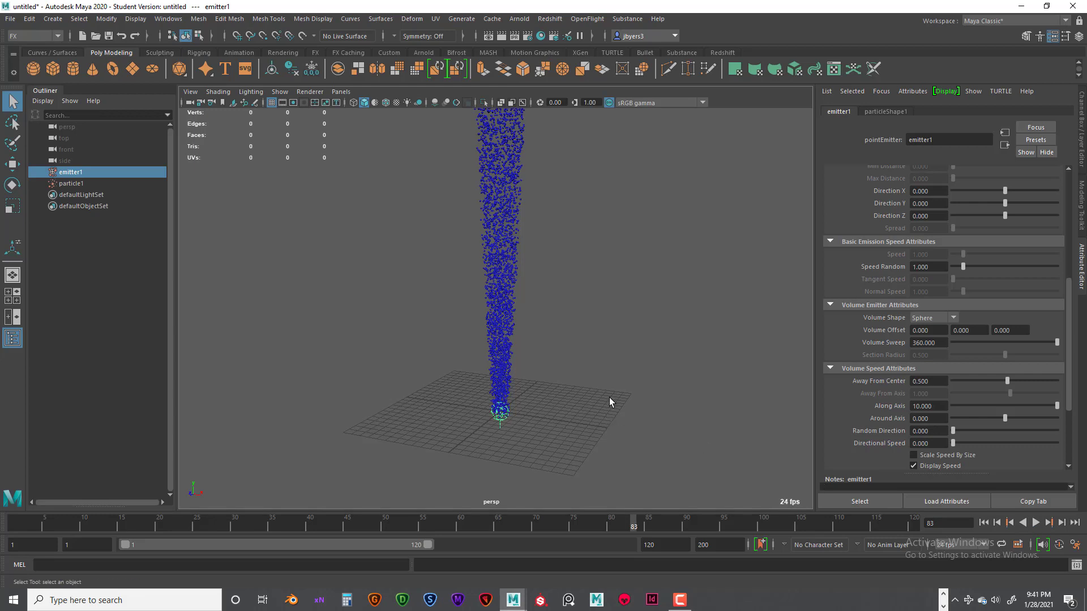
{"action": "right_click_drag", "start_coordinate": [609, 398], "coordinate": [561, 330], "text": "alt"}
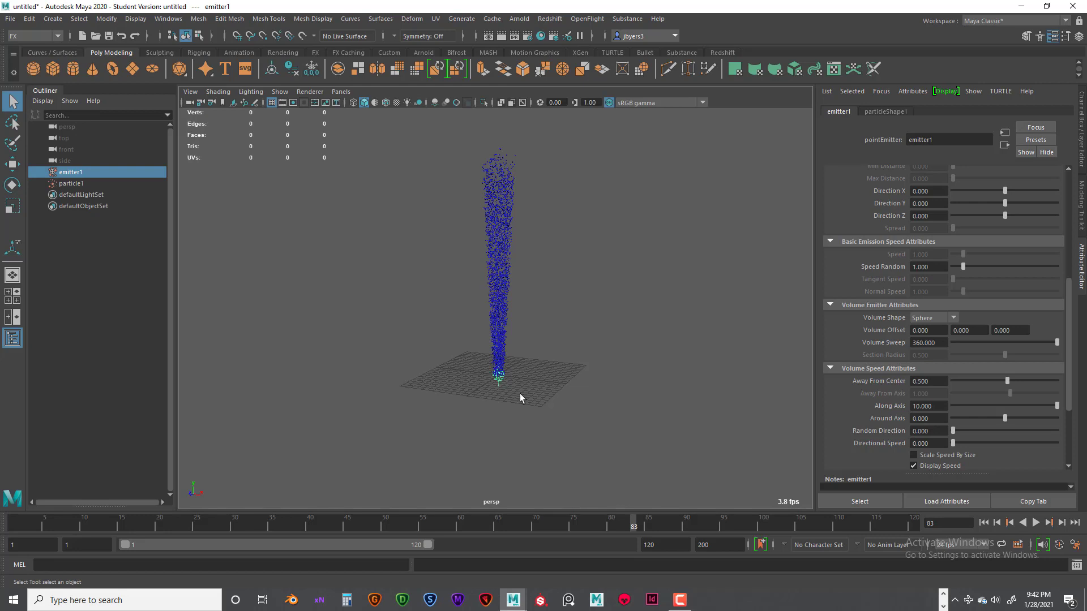
{"action": "scroll", "coordinate": [557, 348], "scroll_direction": "up", "scroll_amount": 6}
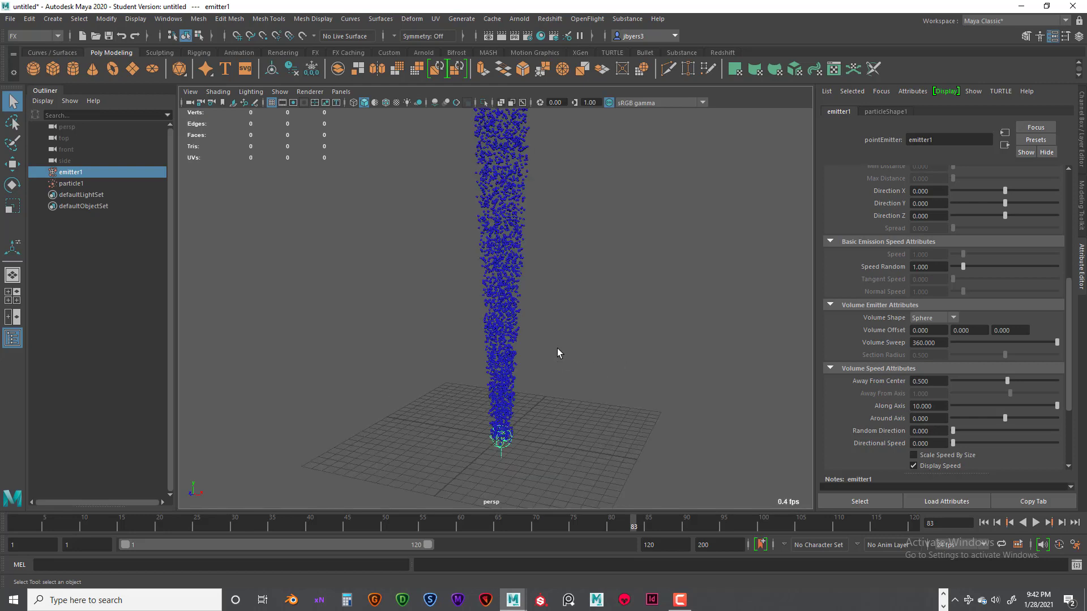
{"action": "scroll", "coordinate": [558, 348], "scroll_direction": "down", "scroll_amount": 6}
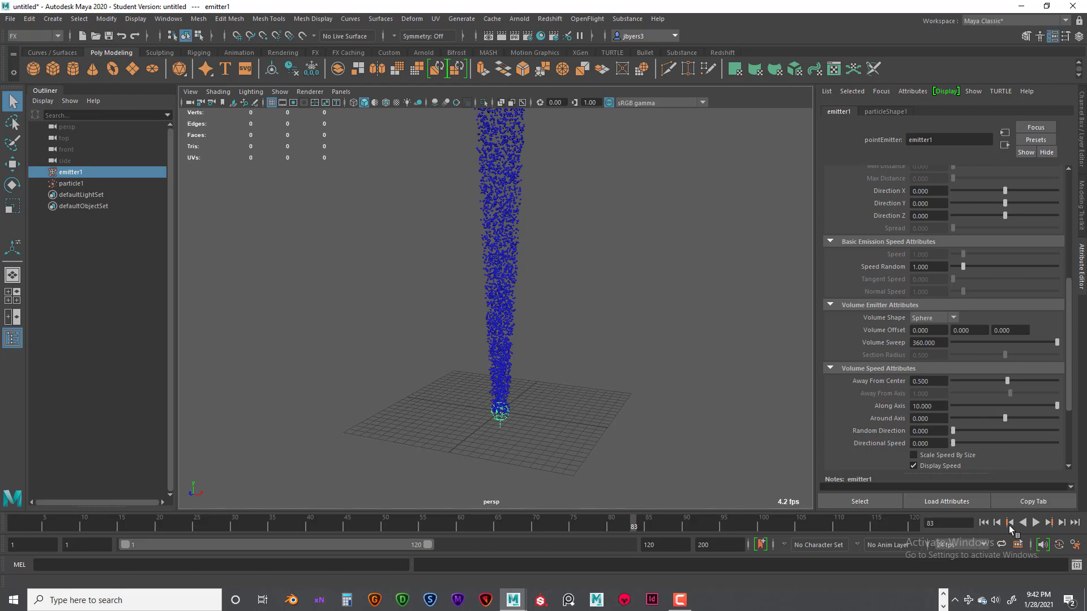
- Replay the simulation from the first frame to about frame 67 and select the particle column
{"action": "left_click", "coordinate": [984, 523]}
{"action": "left_click", "coordinate": [1036, 522]}
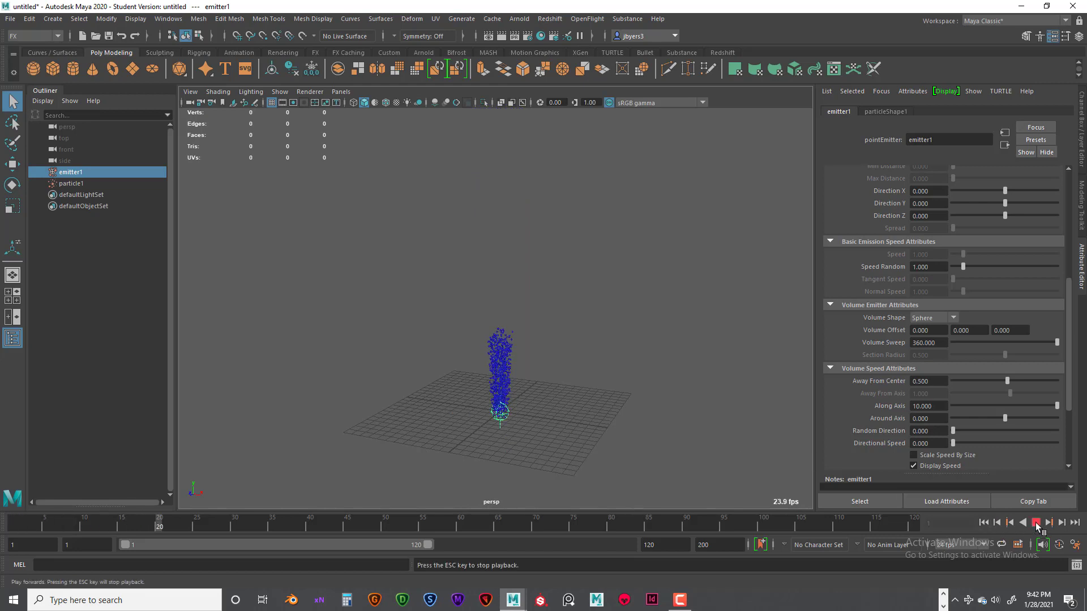
{"action": "left_click", "coordinate": [1036, 522]}
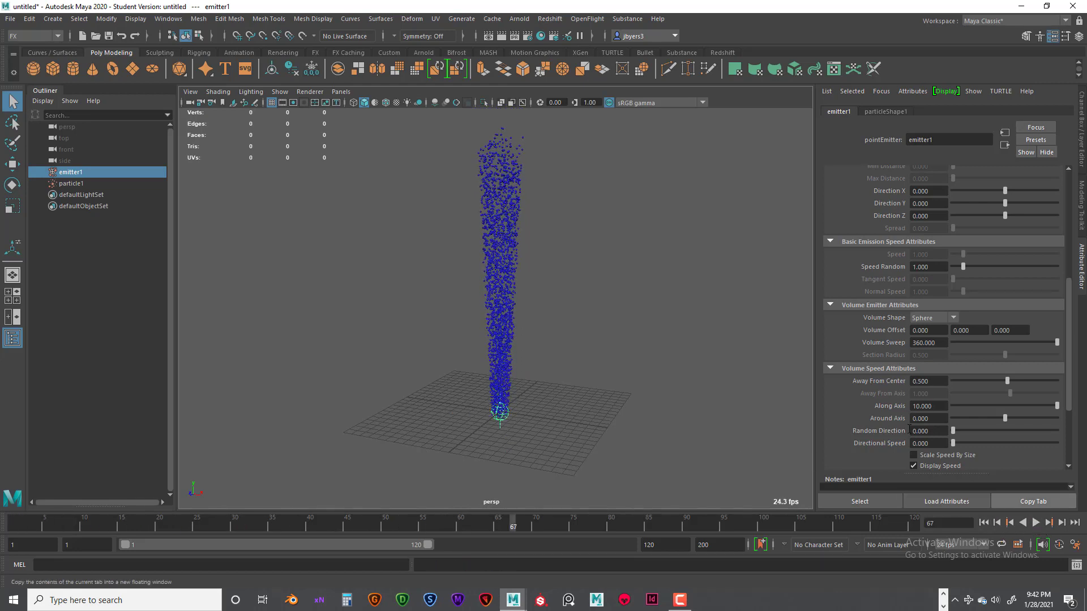
{"action": "left_click", "coordinate": [480, 138]}
{"action": "left_click", "coordinate": [602, 338]}
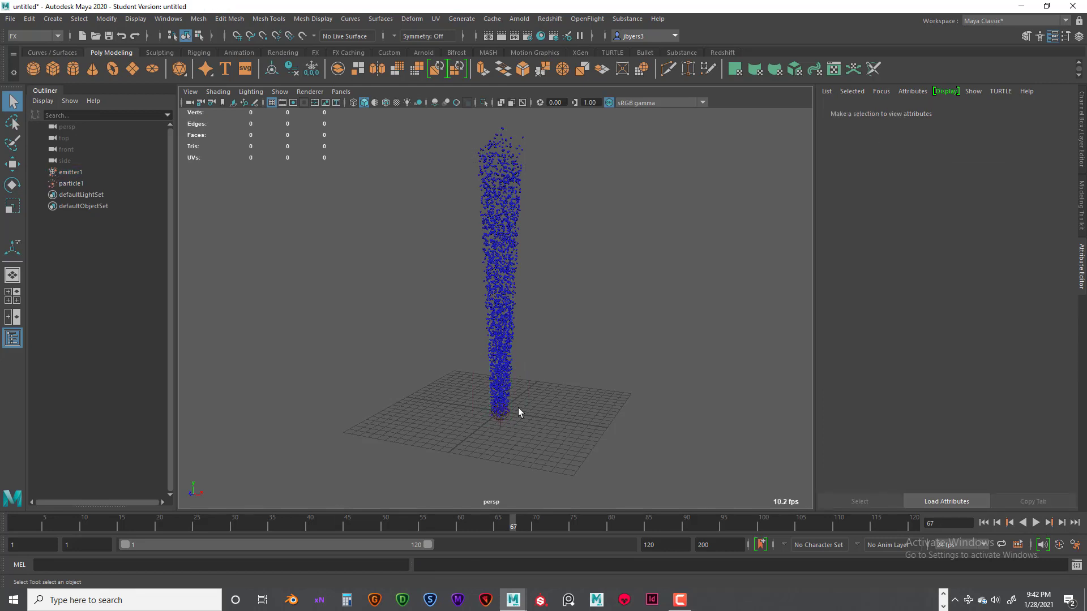
{"action": "left_click", "coordinate": [506, 386]}
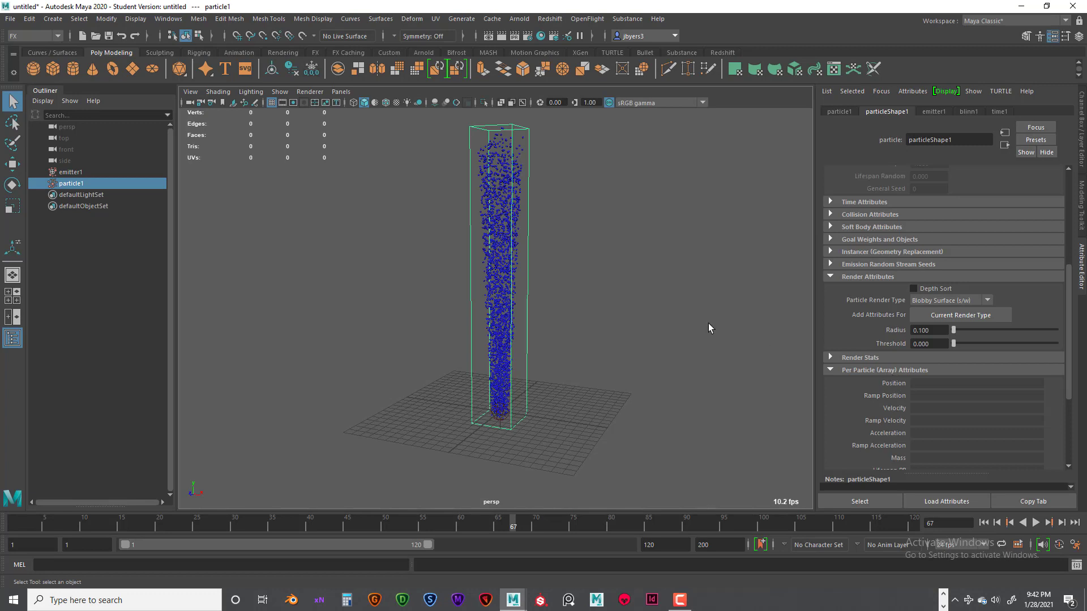
- Reselect emitter1 and set its Along Axis speed to 100
{"action": "left_click", "coordinate": [66, 172]}
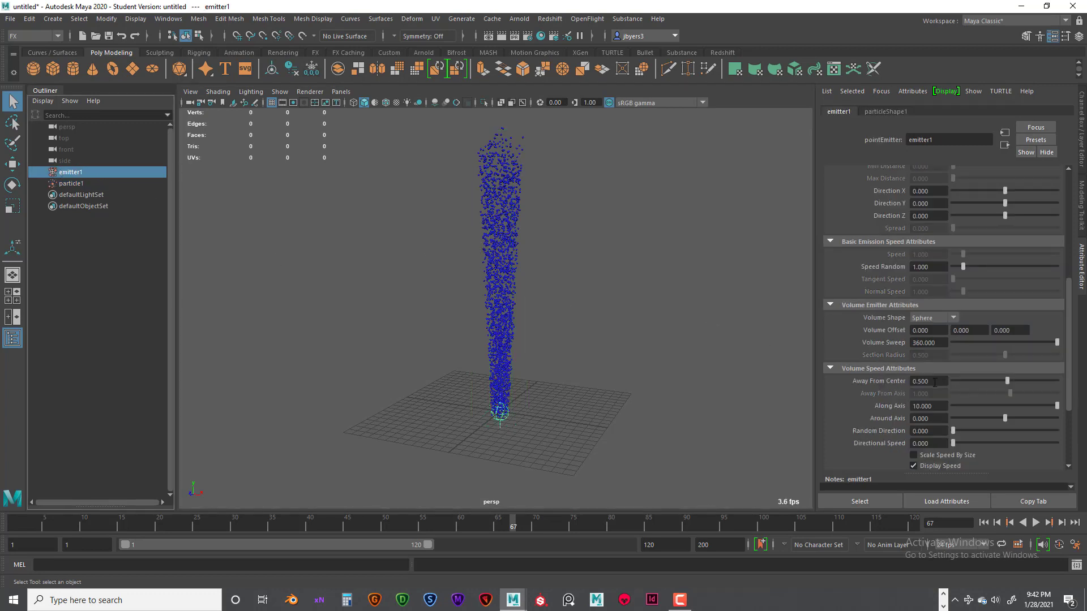
{"action": "left_click_drag", "start_coordinate": [934, 406], "coordinate": [910, 406]}
{"action": "type", "text": "100"}
{"action": "key", "text": "Return"}
- Play the simulation from the first frame to see the much faster particle stream, and return to the first frame
{"action": "left_click", "coordinate": [984, 522]}
{"action": "left_click", "coordinate": [1032, 522]}
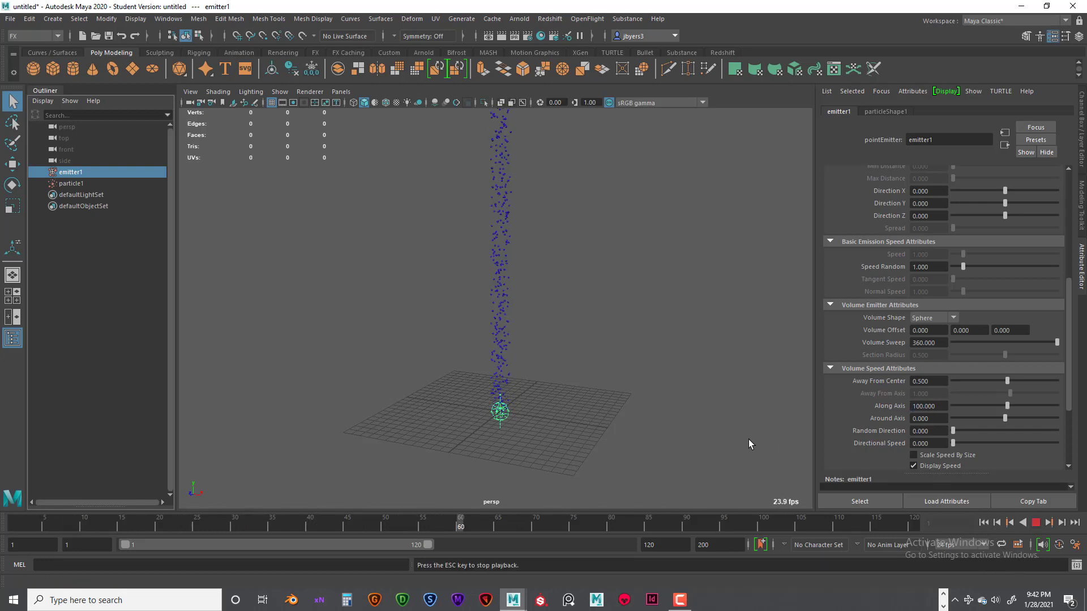
{"action": "scroll", "coordinate": [747, 439], "scroll_direction": "down", "scroll_amount": 10}
{"action": "scroll", "coordinate": [735, 434], "scroll_direction": "up", "scroll_amount": 3}
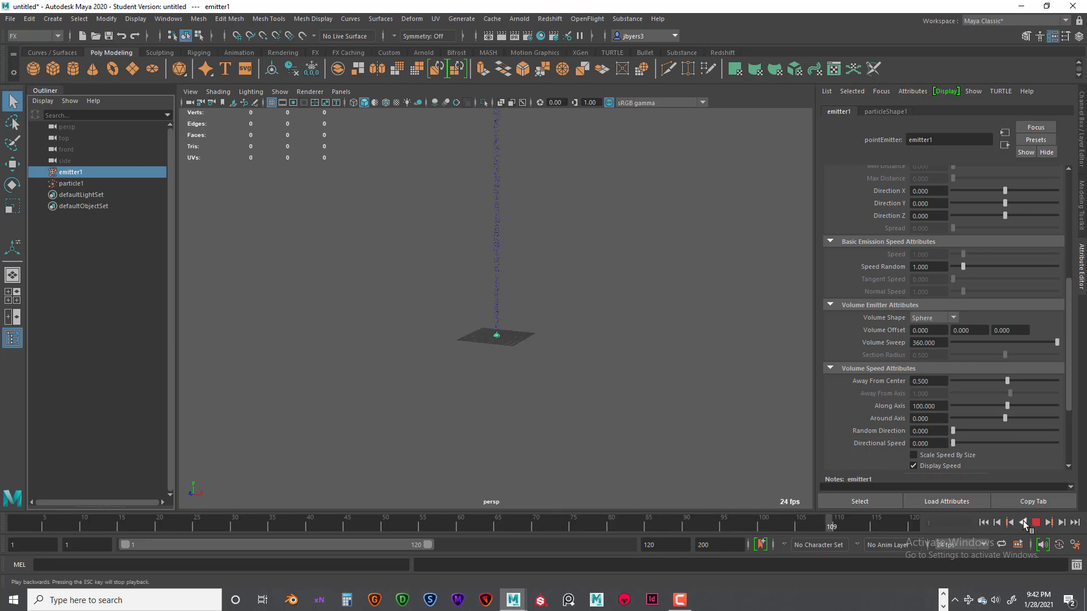
{"action": "left_click", "coordinate": [1036, 522]}
{"action": "left_click", "coordinate": [985, 523]}
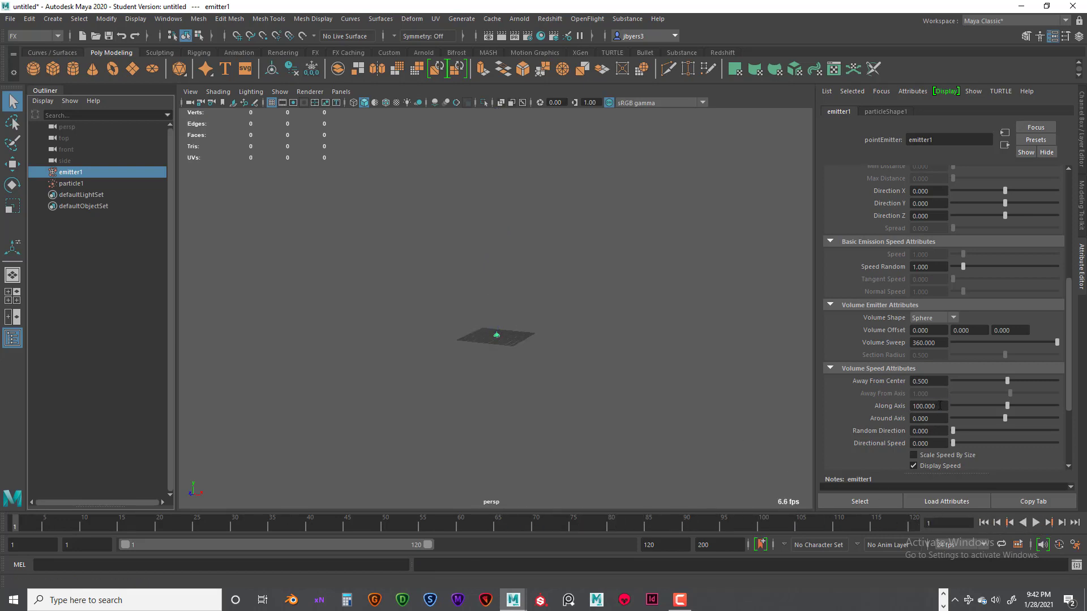
- Set the Along Axis speed to 10, play the simulation to about frame 31, and return to the first frame
{"action": "double_click", "coordinate": [940, 406]}
{"action": "type", "text": "10"}
{"action": "key", "text": "Return"}
{"action": "left_click", "coordinate": [1036, 522]}
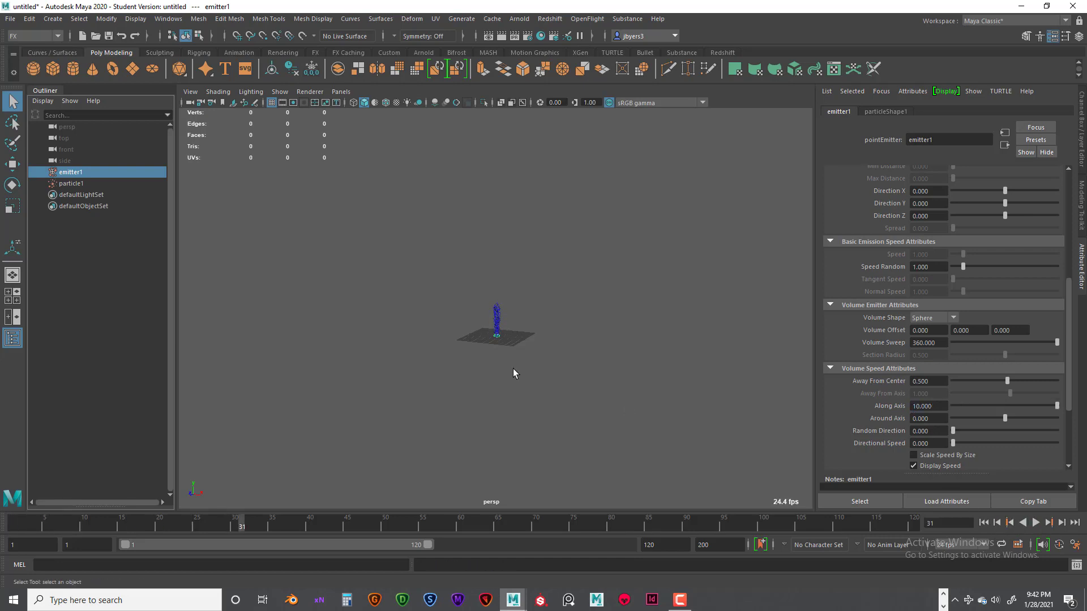
{"action": "key", "text": "Escape"}
{"action": "left_click_drag", "start_coordinate": [560, 380], "coordinate": [541, 241], "text": "alt"}
{"action": "left_click", "coordinate": [985, 522]}
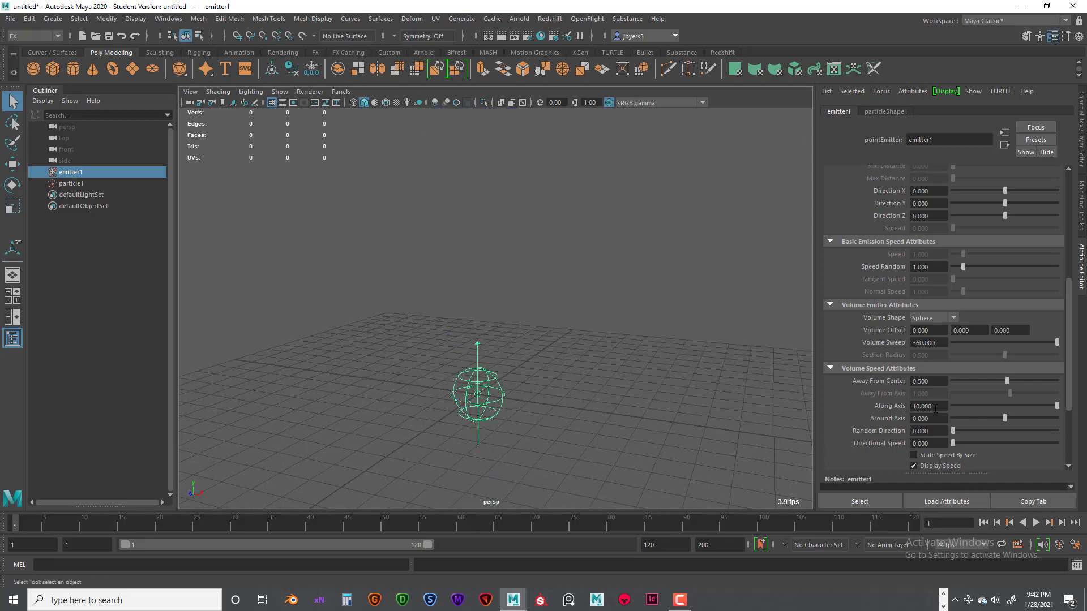
- Set the emitter's Along Axis speed to 1
{"action": "left_click_drag", "start_coordinate": [935, 408], "coordinate": [897, 406]}
{"action": "type", "text": "0"}
{"action": "key", "text": "Return"}
{"action": "type", "text": "1"}
{"action": "key", "text": "Return"}
- Rotate the emitter about -70 degrees around its X axis to tilt the emission direction
{"action": "mouse_move", "coordinate": [557, 358]}
{"action": "left_mouse_down", "text": "alt"}
{"action": "mouse_move", "coordinate": [444, 355]}
{"action": "mouse_move", "coordinate": [540, 356]}
{"action": "left_mouse_up", "text": "alt"}
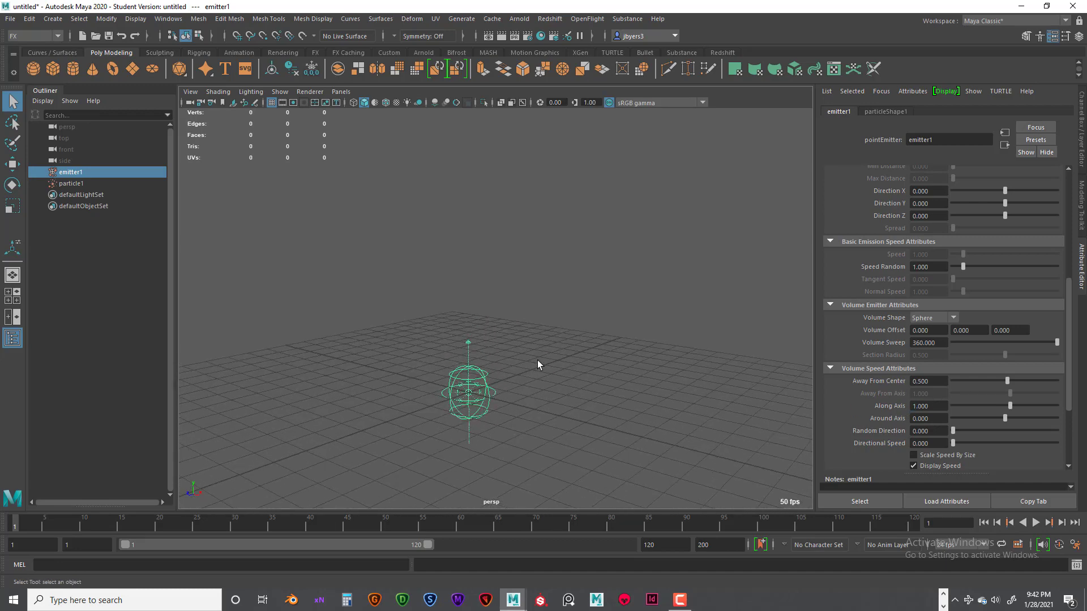
{"action": "key", "text": "e"}
{"action": "left_click", "coordinate": [456, 361]}
{"action": "left_click_drag", "start_coordinate": [456, 361], "coordinate": [776, 456]}
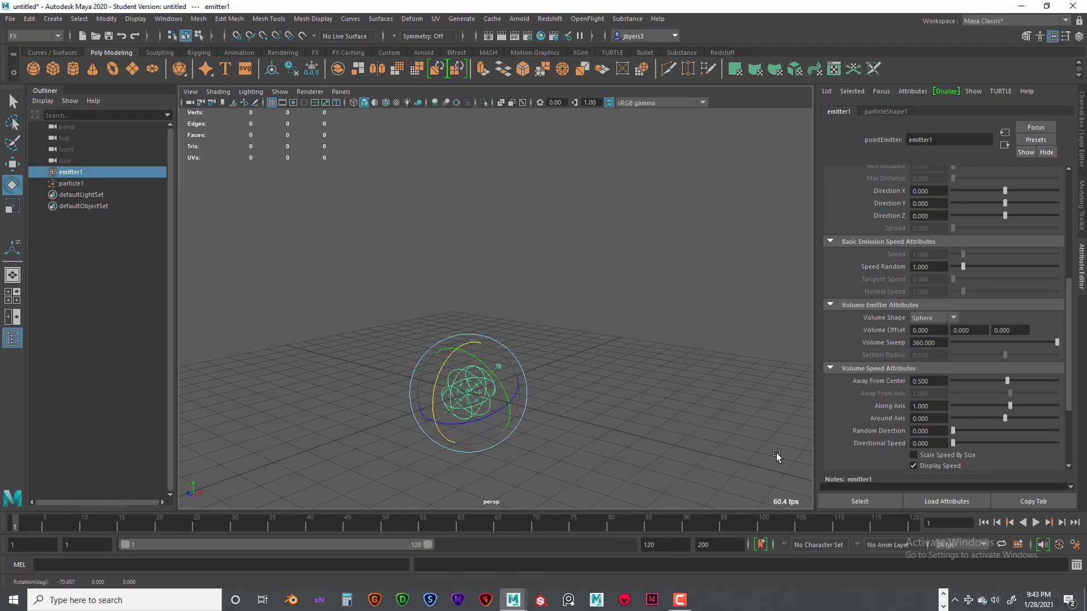
- Play the simulation to about frame 37 to check the tilted emission, and return to the first frame
{"action": "left_click", "coordinate": [1035, 524]}
{"action": "left_click", "coordinate": [1035, 523]}
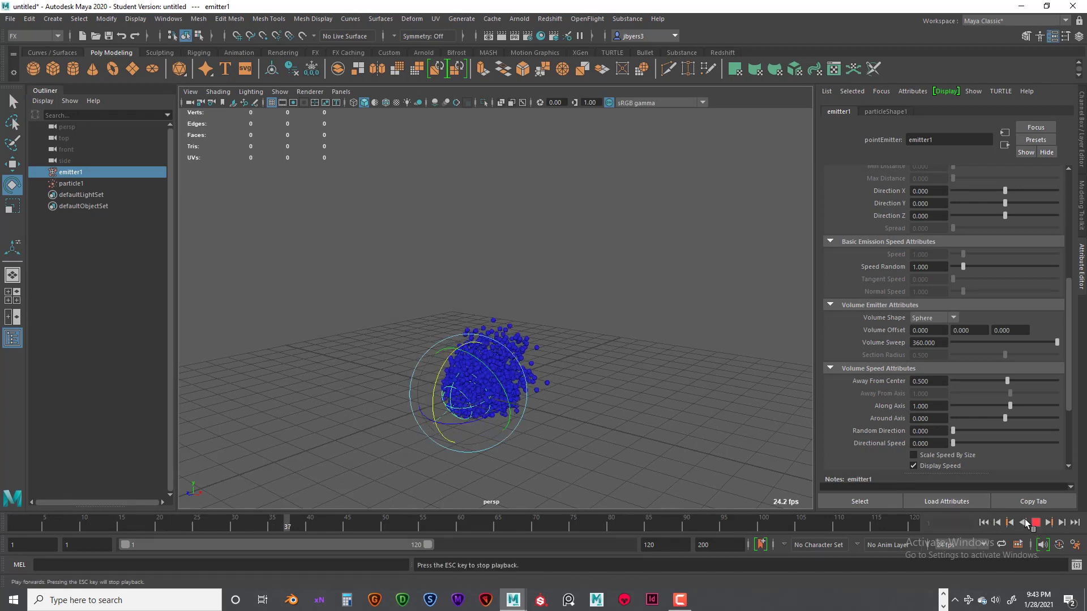
{"action": "left_click", "coordinate": [984, 523]}
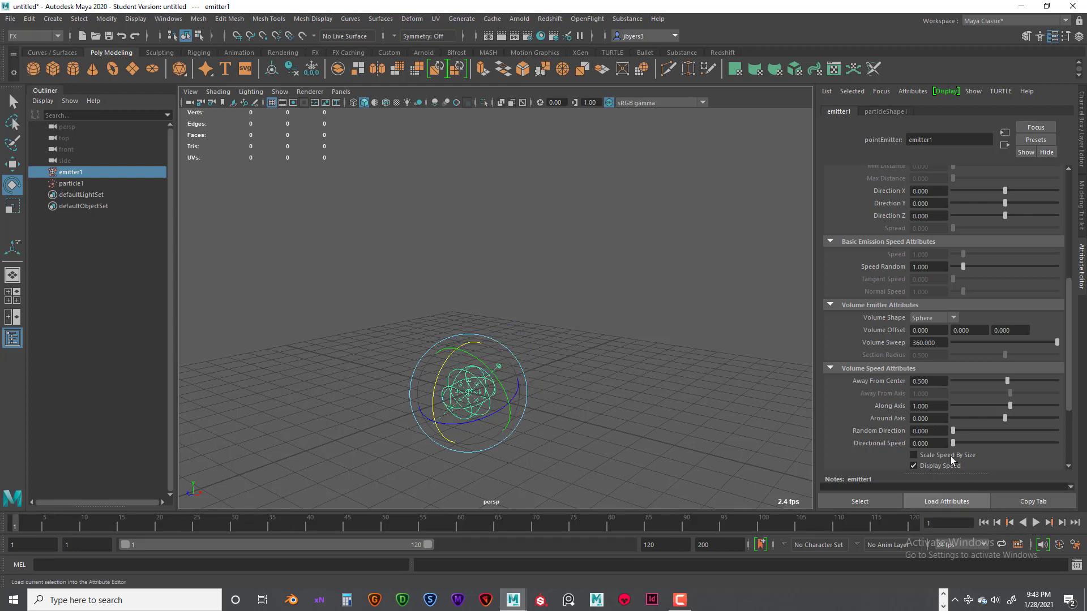
- Set the emitter's Along Axis speed to 10 and play the simulation to about frame 45
{"action": "left_click", "coordinate": [934, 406]}
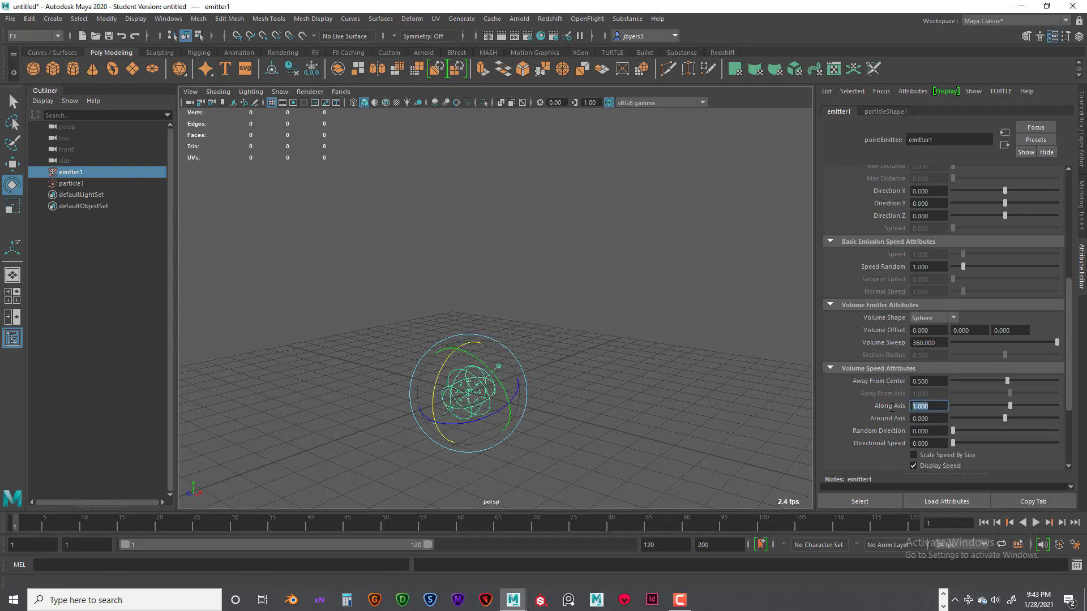
{"action": "type", "text": "10"}
{"action": "key", "text": "Return"}
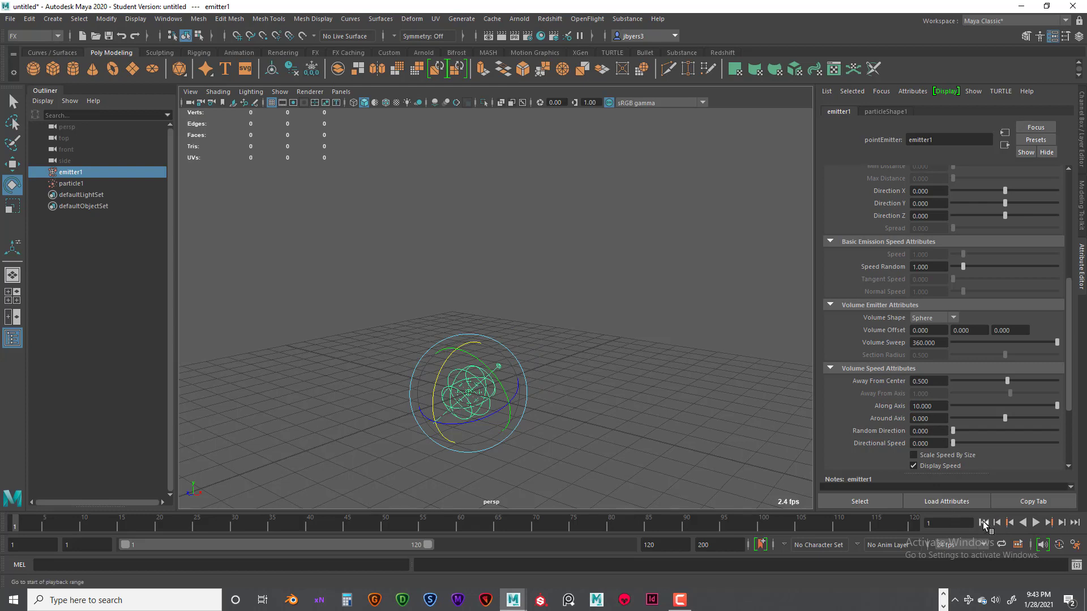
{"action": "left_click", "coordinate": [1035, 523]}
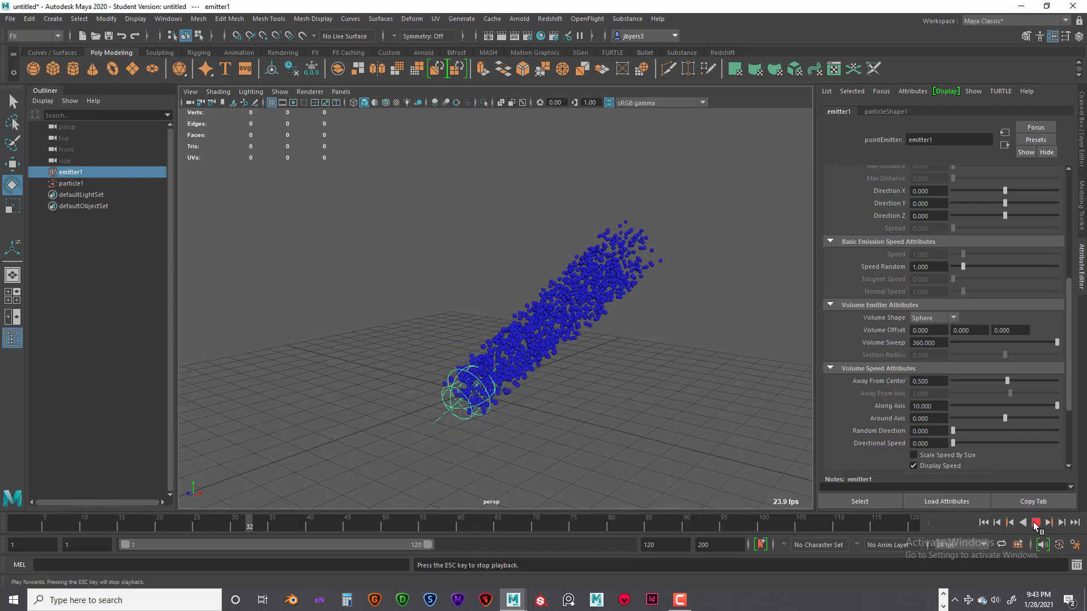
{"action": "left_click", "coordinate": [1035, 524]}
- Try rotating the emitter further, and undo the changes back until it stands upright with an Along Axis speed of 1
{"action": "left_click_drag", "start_coordinate": [450, 357], "coordinate": [421, 424]}
{"action": "key", "text": "ctrl+z"}
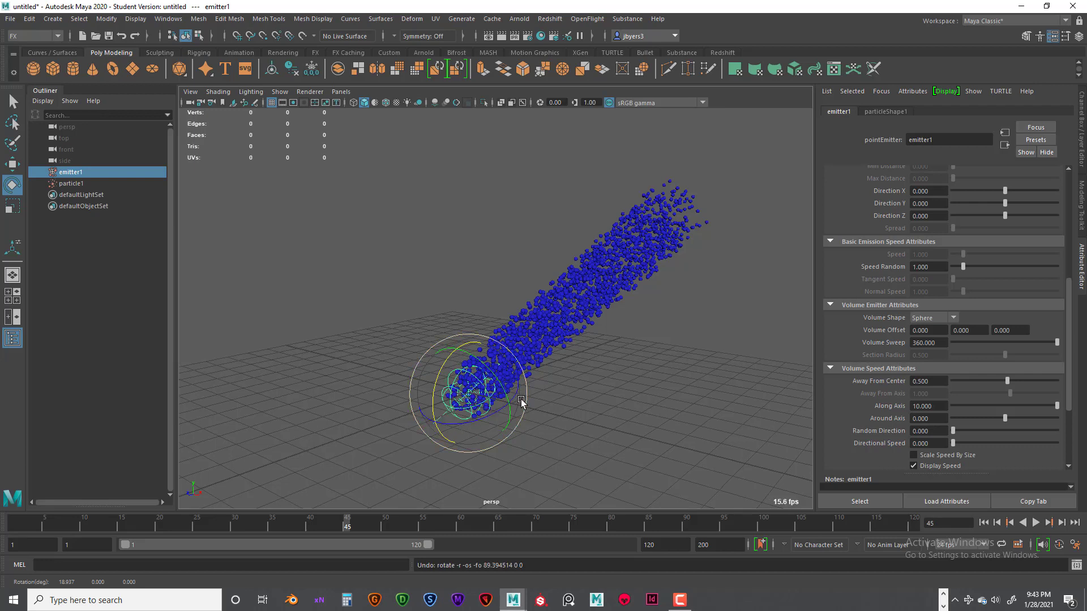
{"action": "key", "text": "ctrl+z"}
{"action": "key", "text": "ctrl+z"}
{"action": "key", "text": "ctrl+z"}
{"action": "key", "text": "ctrl+z"}
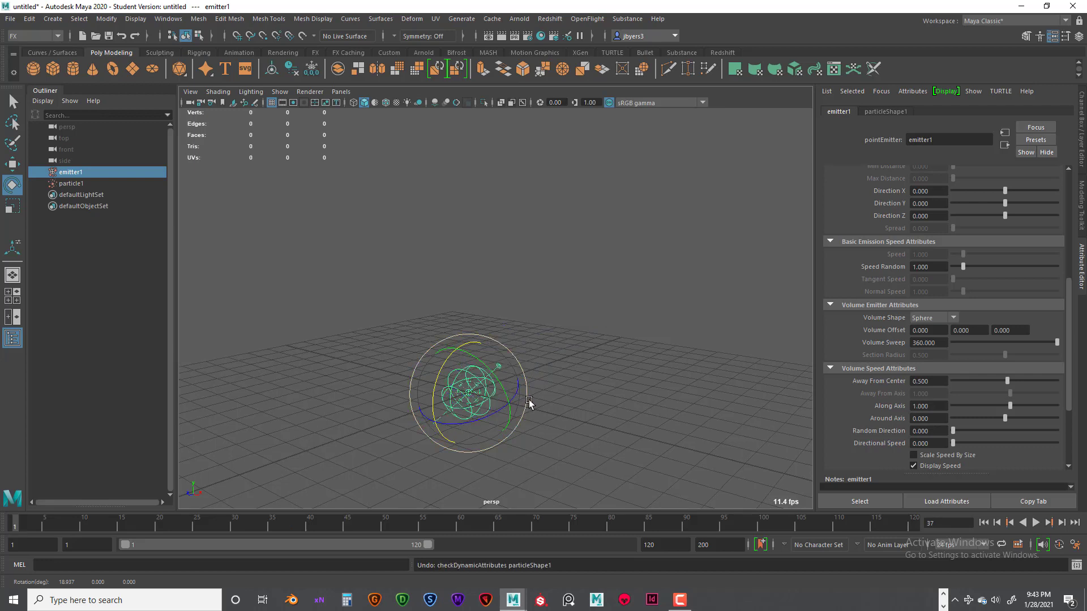
{"action": "key", "text": "ctrl+z"}
{"action": "left_click", "coordinate": [537, 394]}
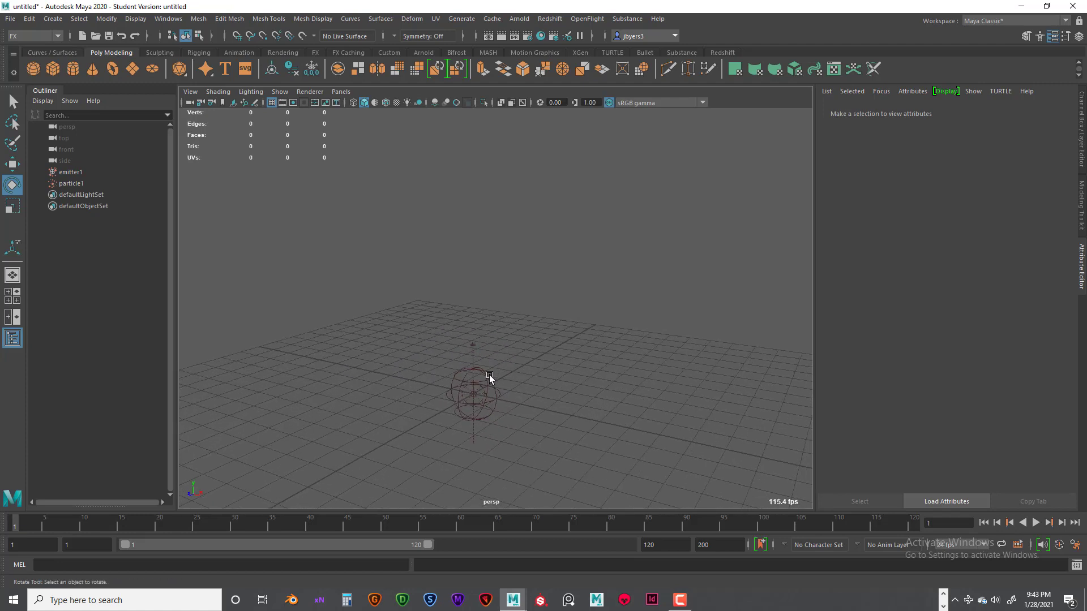
- Select the upright emitter, play the simulation to about frame 64, and return to the first frame
{"action": "left_click", "coordinate": [489, 376]}
{"action": "left_click_drag", "start_coordinate": [577, 385], "coordinate": [556, 381], "text": "alt"}
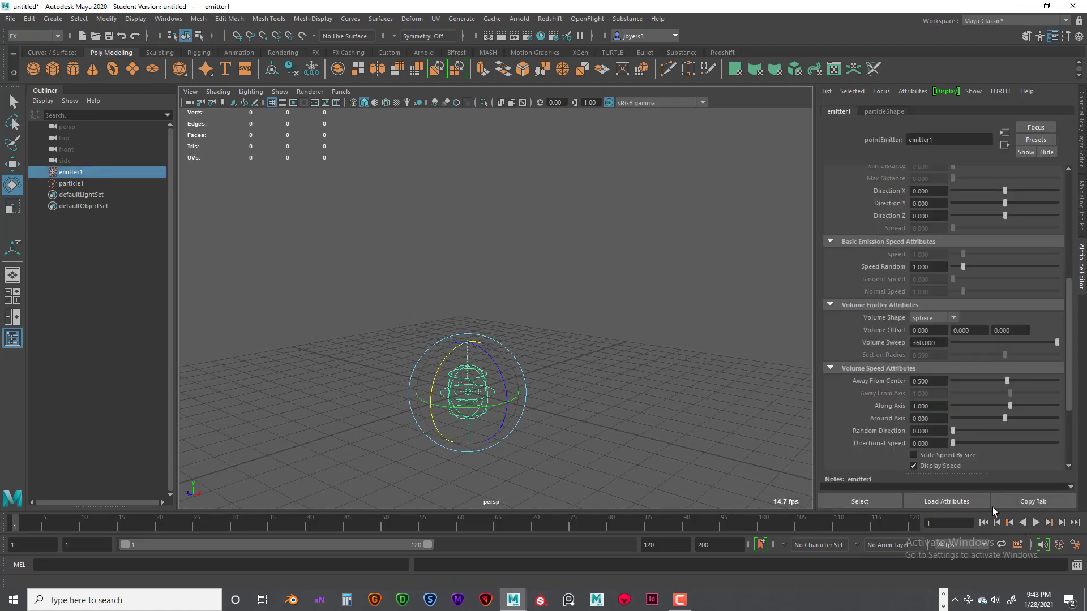
{"action": "left_click", "coordinate": [1036, 522]}
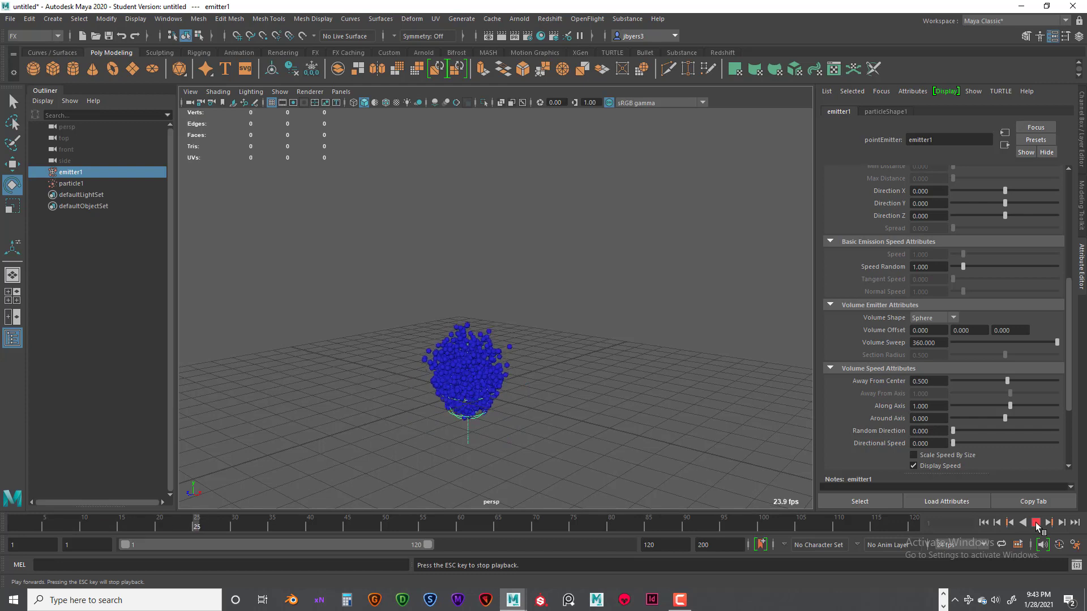
{"action": "left_click", "coordinate": [1035, 523]}
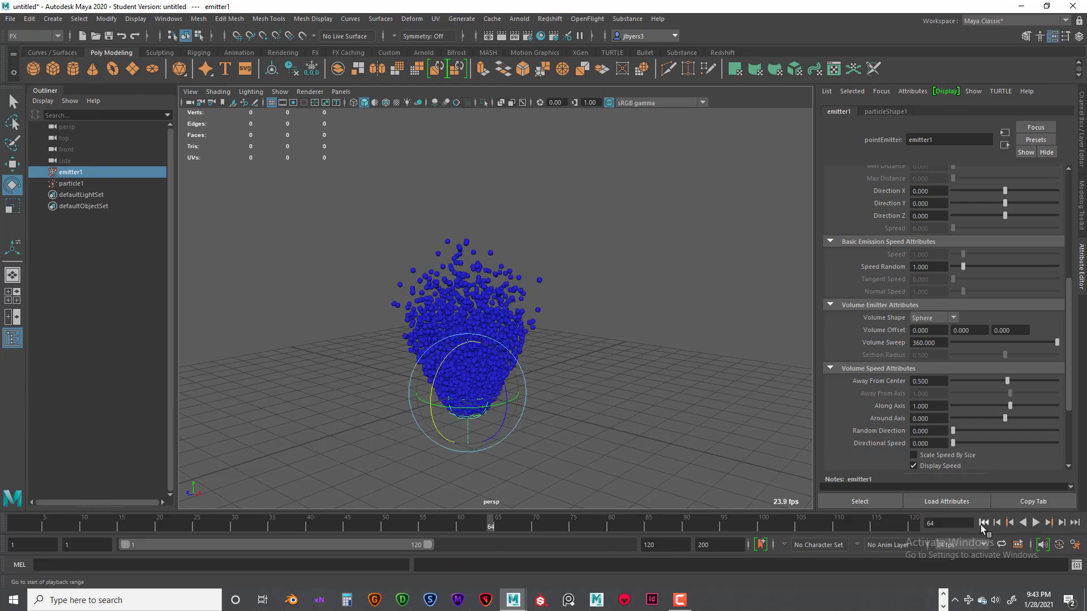
{"action": "left_click", "coordinate": [982, 523]}
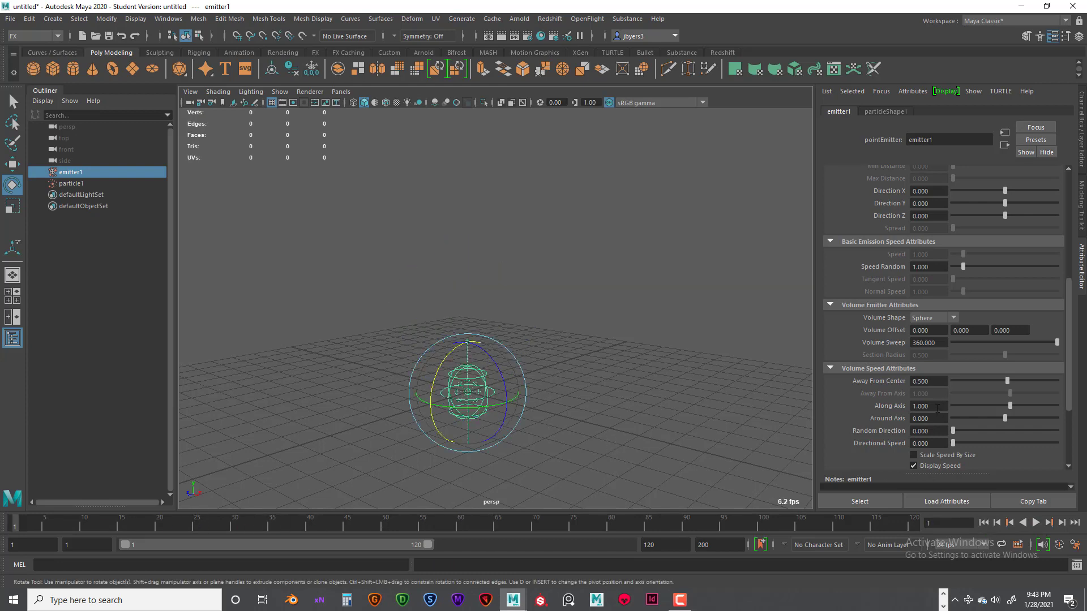
- Set the emitter's Along Axis speed to 10 and play the simulation to about frame 31 to examine the vertical stream
{"action": "left_click_drag", "start_coordinate": [938, 407], "coordinate": [902, 406]}
{"action": "type", "text": "10"}
{"action": "key", "text": "Return"}
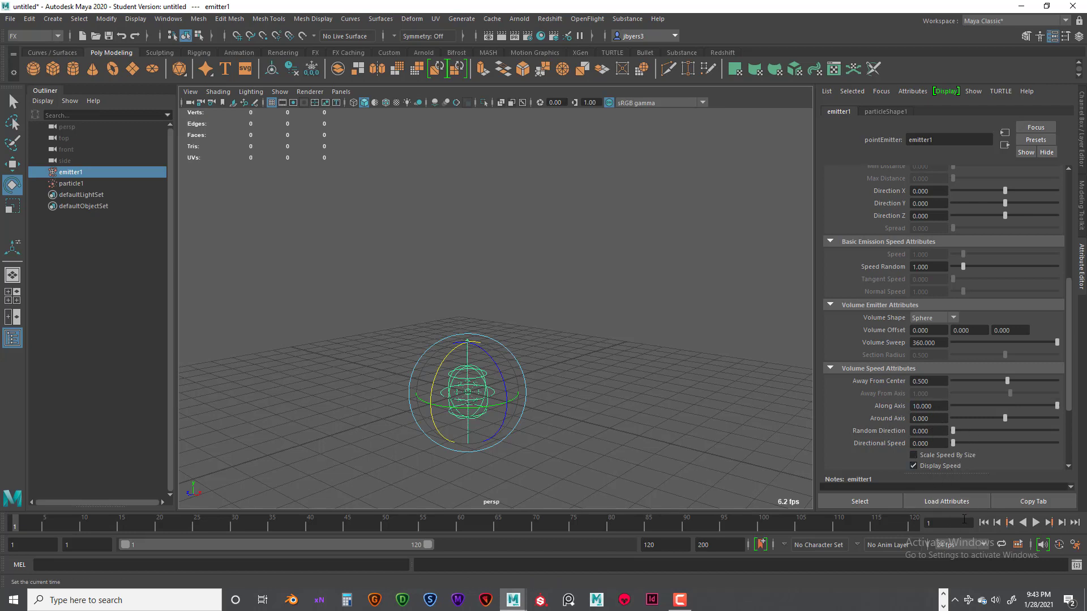
{"action": "left_click", "coordinate": [1035, 522]}
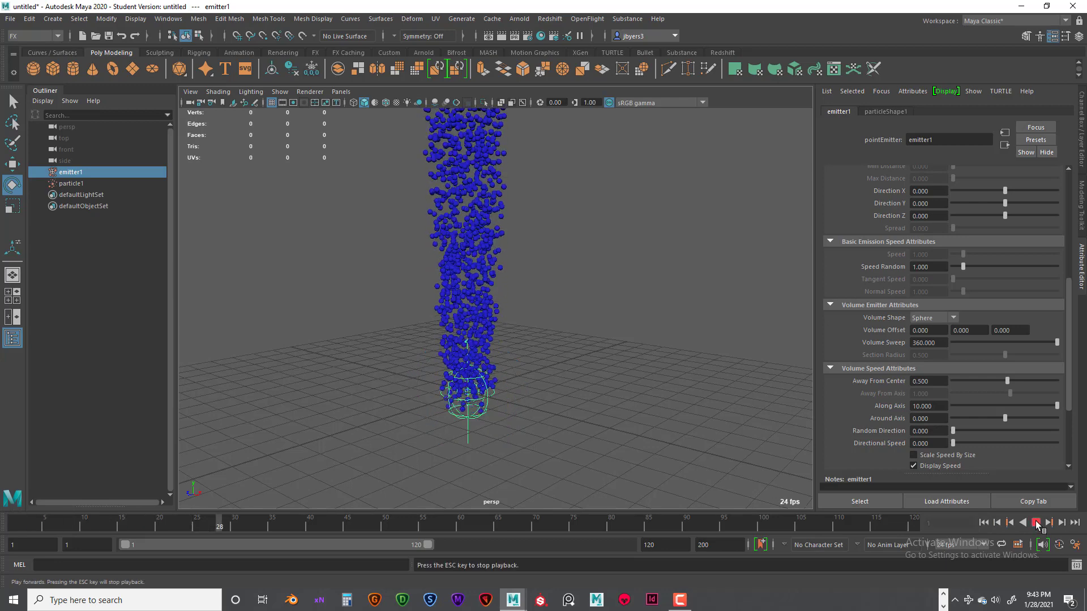
{"action": "left_click_drag", "start_coordinate": [629, 328], "coordinate": [655, 347], "text": "alt"}
{"action": "mouse_move", "coordinate": [535, 360]}
{"action": "left_mouse_down", "text": "alt"}
{"action": "mouse_move", "coordinate": [529, 337]}
{"action": "mouse_move", "coordinate": [518, 352]}
{"action": "left_mouse_up", "text": "alt"}
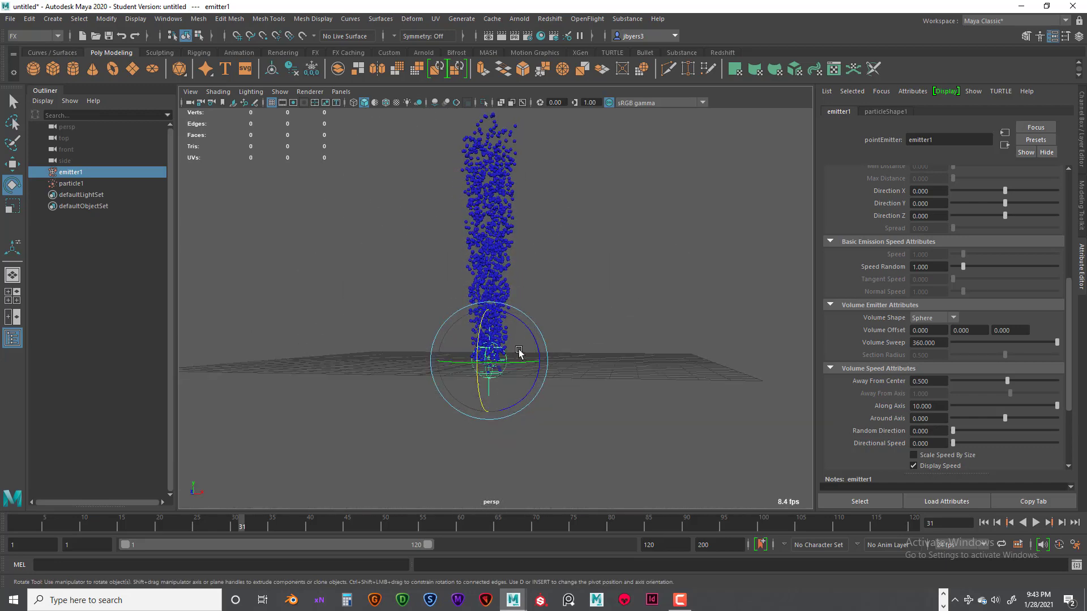
{"action": "left_click_drag", "start_coordinate": [648, 387], "coordinate": [648, 359], "text": "alt"}
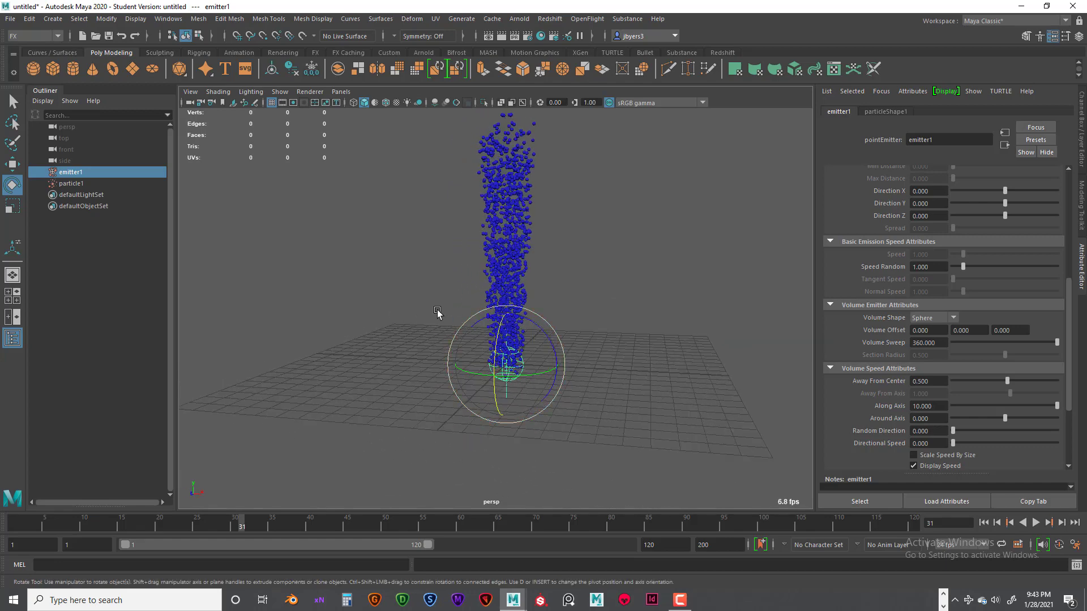
- Create a polygon cylinder at the emitter, scale it to about 3.54 in Y, and raise it to about 4.7 in Y
{"action": "left_click", "coordinate": [73, 69]}
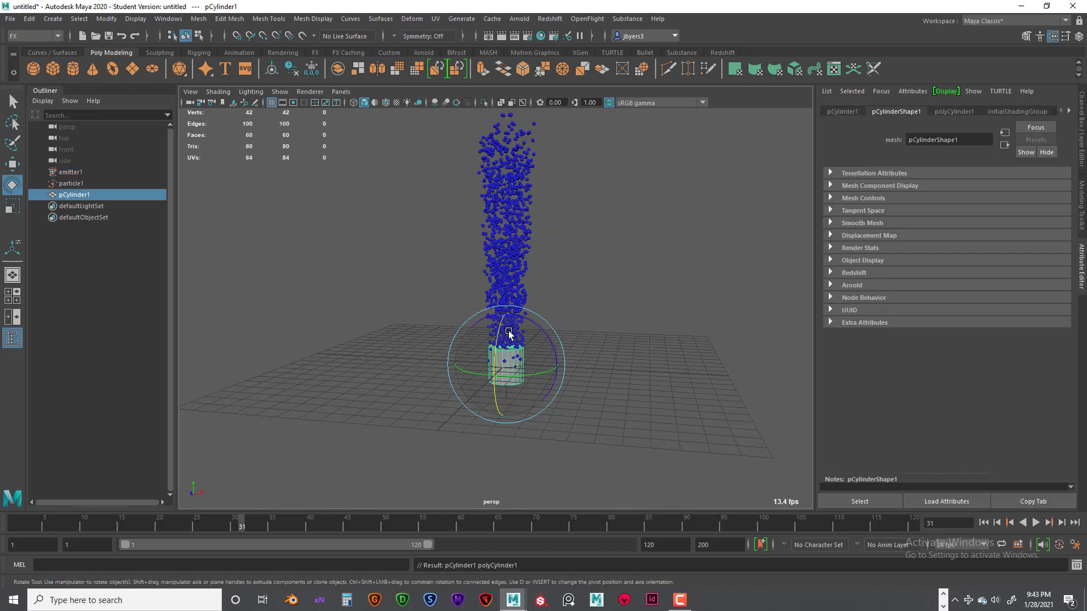
{"action": "key", "text": "r"}
{"action": "left_click_drag", "start_coordinate": [519, 320], "coordinate": [521, 192]}
{"action": "key", "text": "w"}
{"action": "left_click_drag", "start_coordinate": [505, 318], "coordinate": [512, 253]}
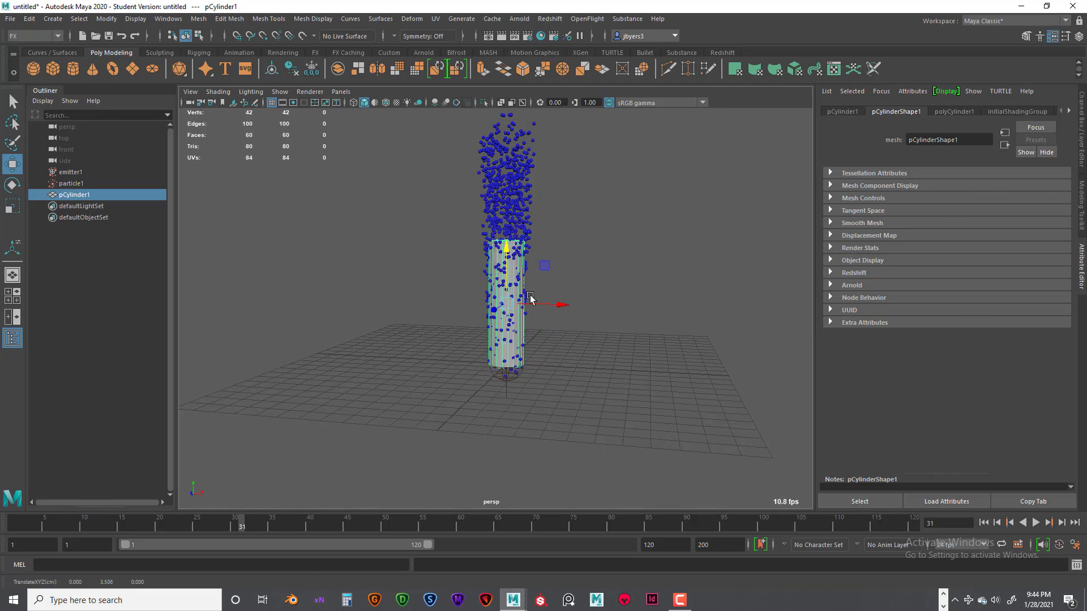
{"action": "key", "text": "e"}
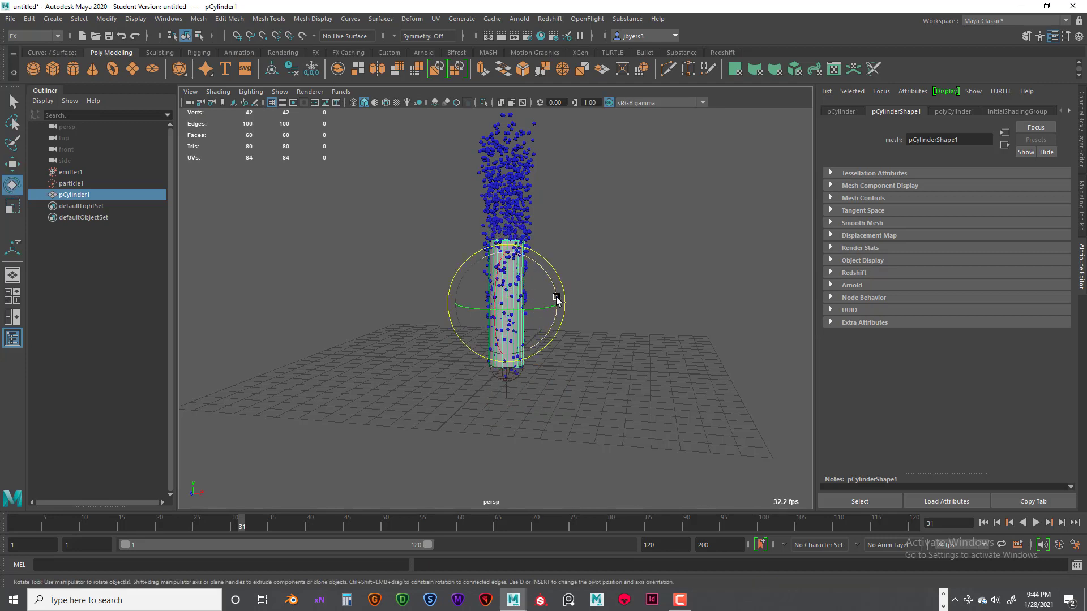
{"action": "key", "text": "w"}
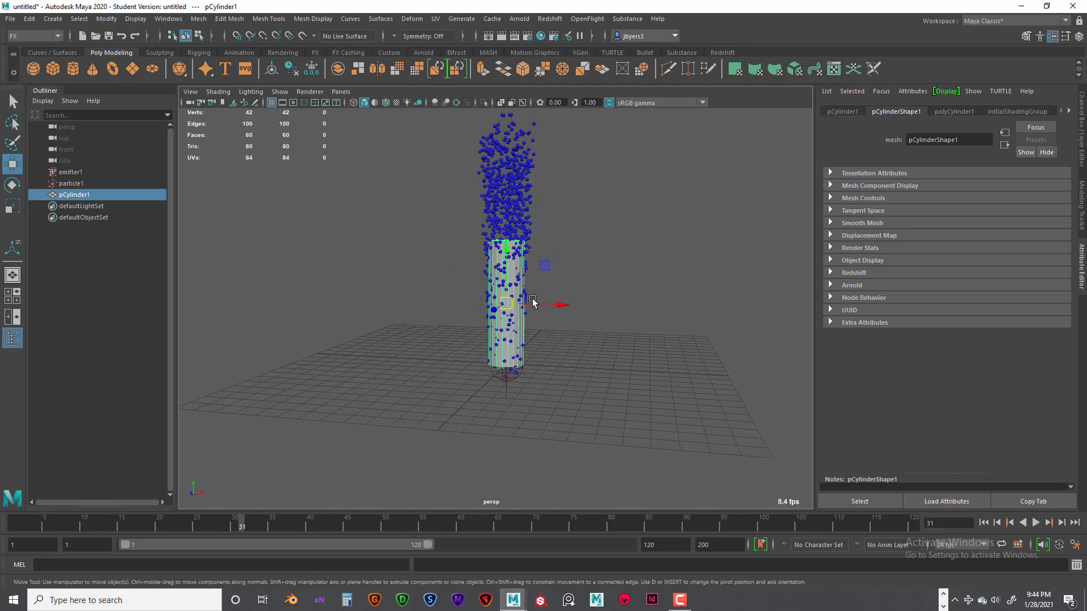
{"action": "mouse_move", "coordinate": [505, 249]}
{"action": "left_mouse_down"}
{"action": "mouse_move", "coordinate": [505, 306]}
{"action": "mouse_move", "coordinate": [503, 238]}
{"action": "left_mouse_up"}
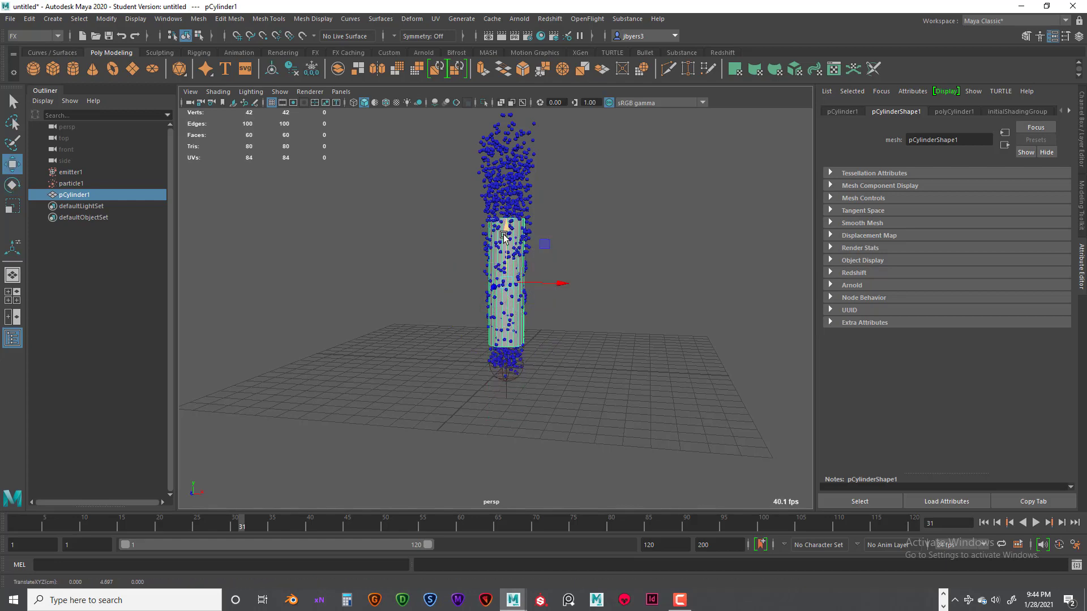
{"action": "key", "text": "super"}
{"action": "key", "text": "super"}
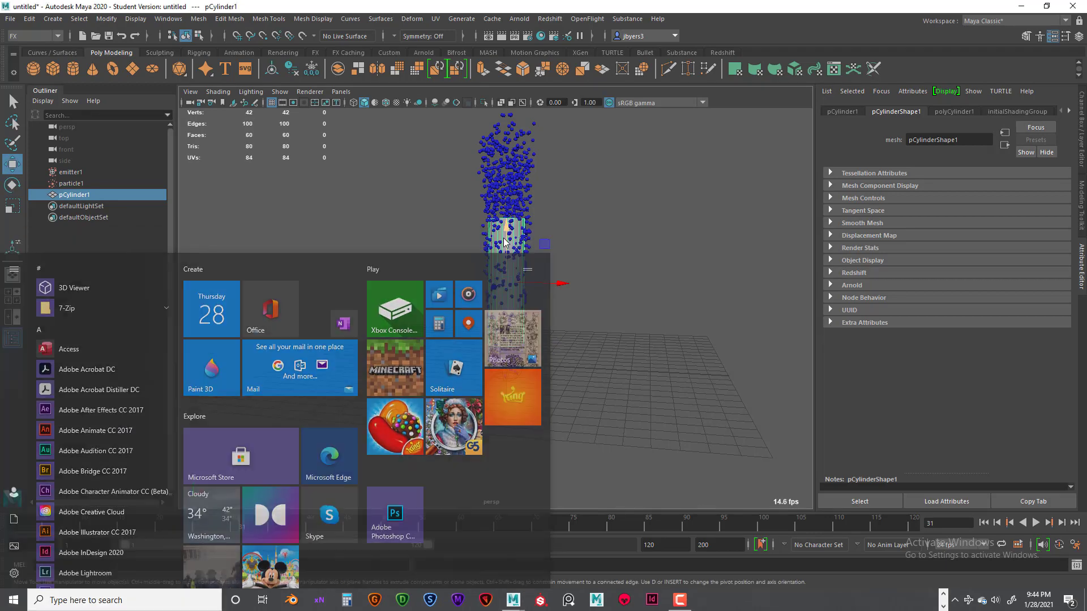
- Show the cylinder's transform channels and move its pivot down to the center of its base
{"action": "key", "text": "ctrl+a"}
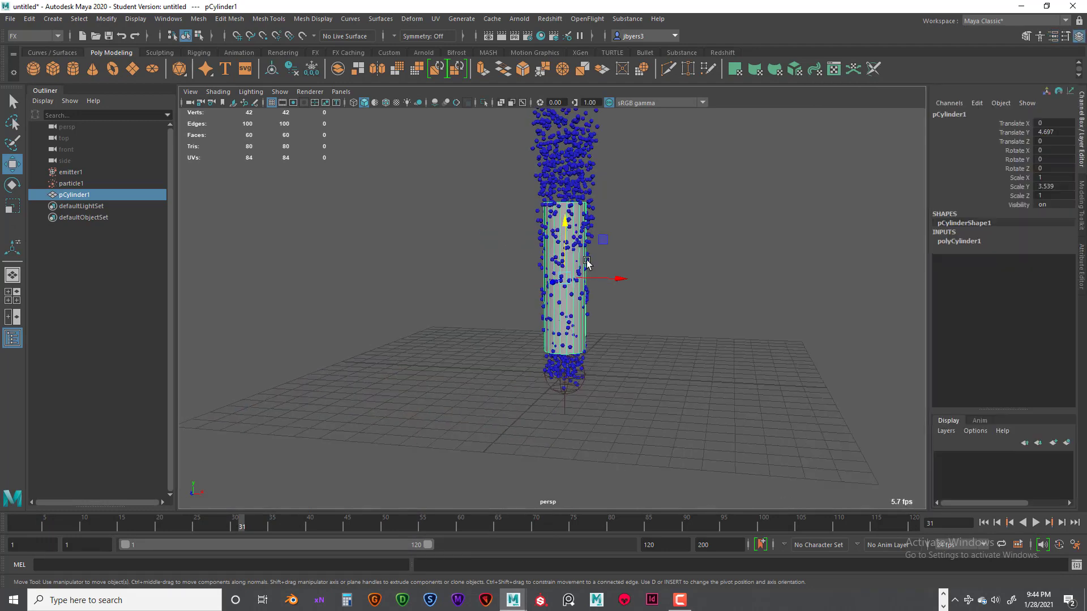
{"action": "key", "text": "d"}
{"action": "middle_click_drag", "start_coordinate": [566, 222], "coordinate": [564, 301]}
{"action": "key", "text": "d"}
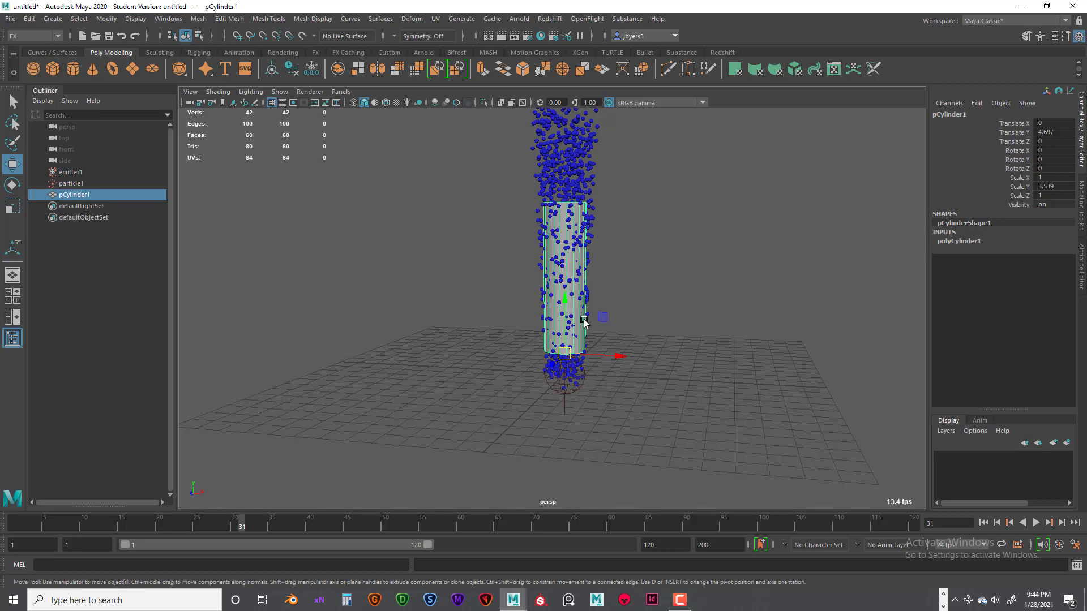
- Rotate the cylinder about 61.7 degrees around Z and move it beside the particle stream to about -3.05 in X
{"action": "key", "text": "e"}
{"action": "left_click_drag", "start_coordinate": [599, 323], "coordinate": [572, 359]}
{"action": "key", "text": "w"}
{"action": "left_click_drag", "start_coordinate": [654, 323], "coordinate": [573, 369], "text": "alt"}
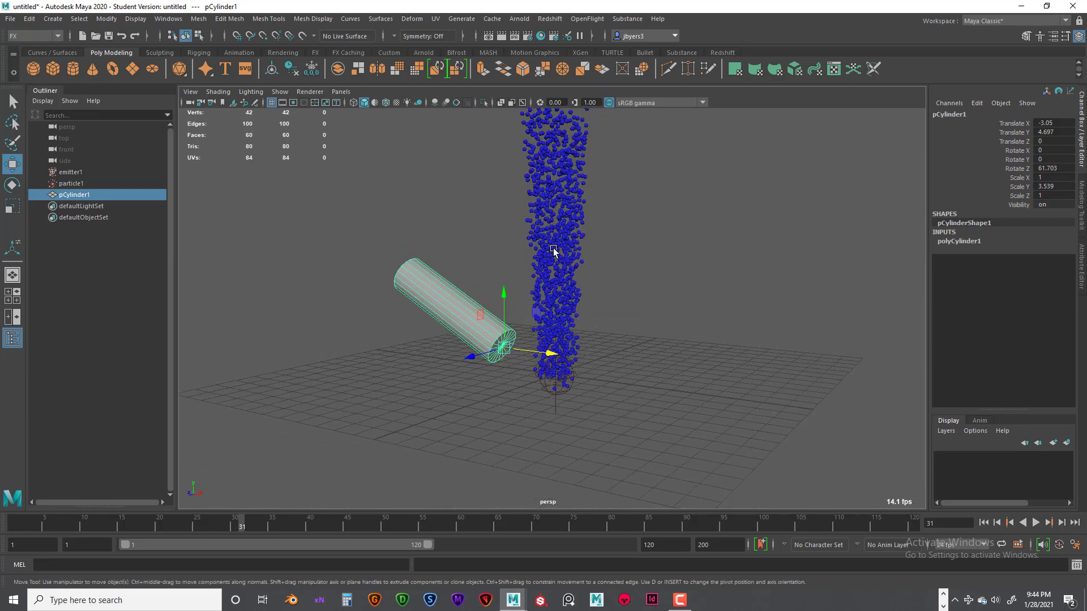
{"action": "left_click_drag", "start_coordinate": [560, 293], "coordinate": [545, 311], "text": "alt"}
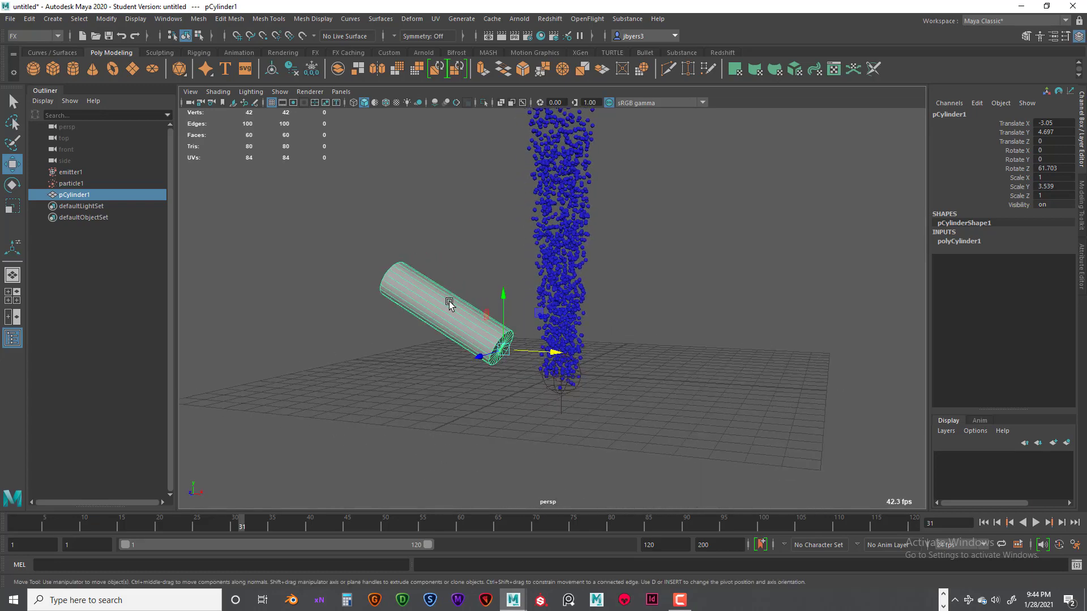
{"action": "scroll", "coordinate": [601, 352], "scroll_direction": "down", "scroll_amount": 5}
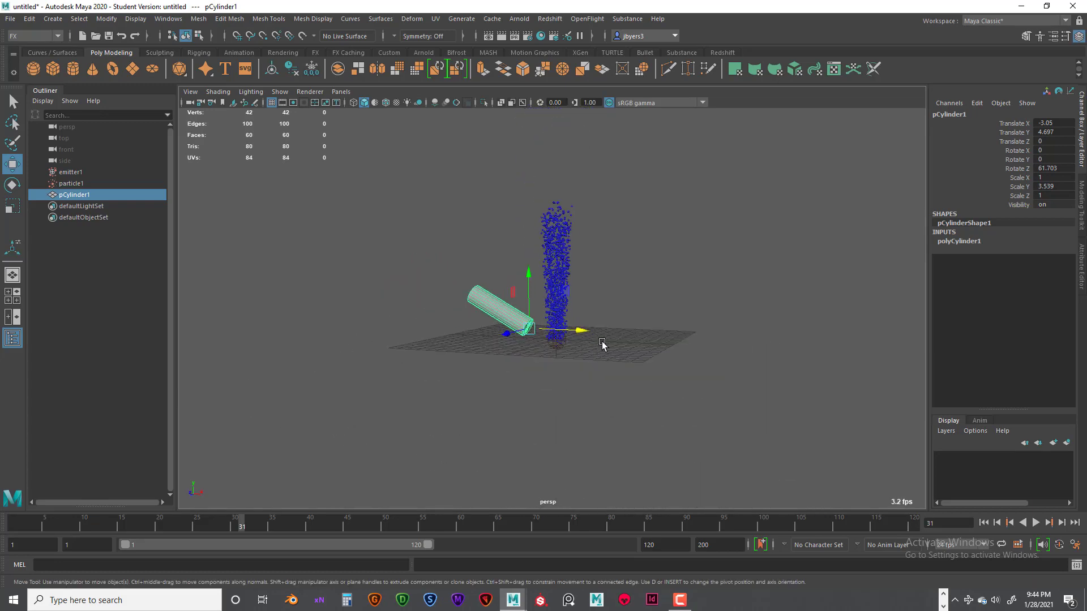
{"action": "scroll", "coordinate": [602, 346], "scroll_direction": "up", "scroll_amount": 5}
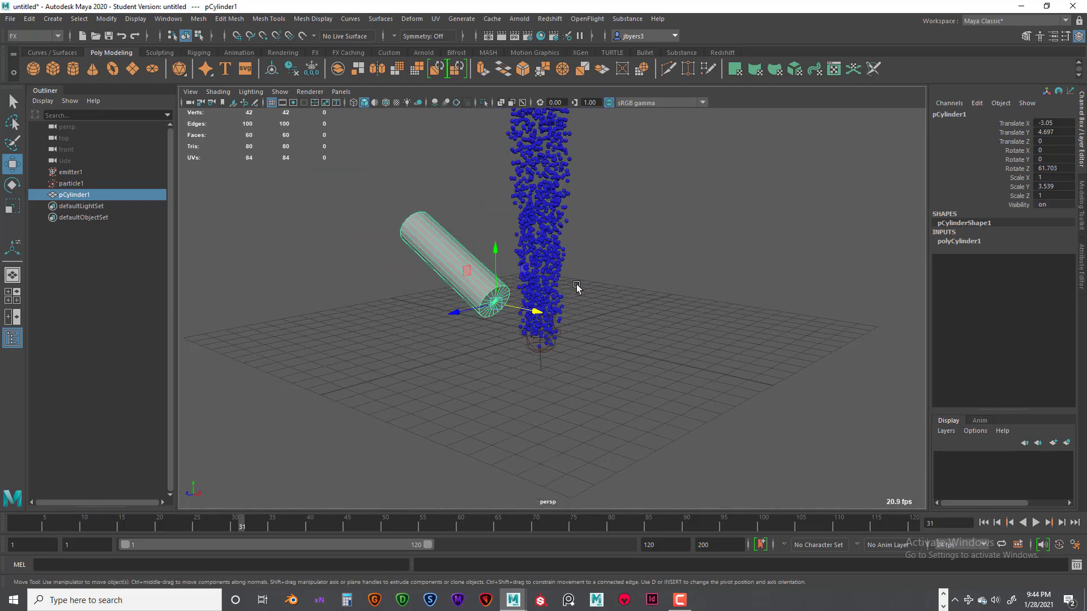
{"action": "left_click_drag", "start_coordinate": [576, 286], "coordinate": [514, 390], "text": "alt"}
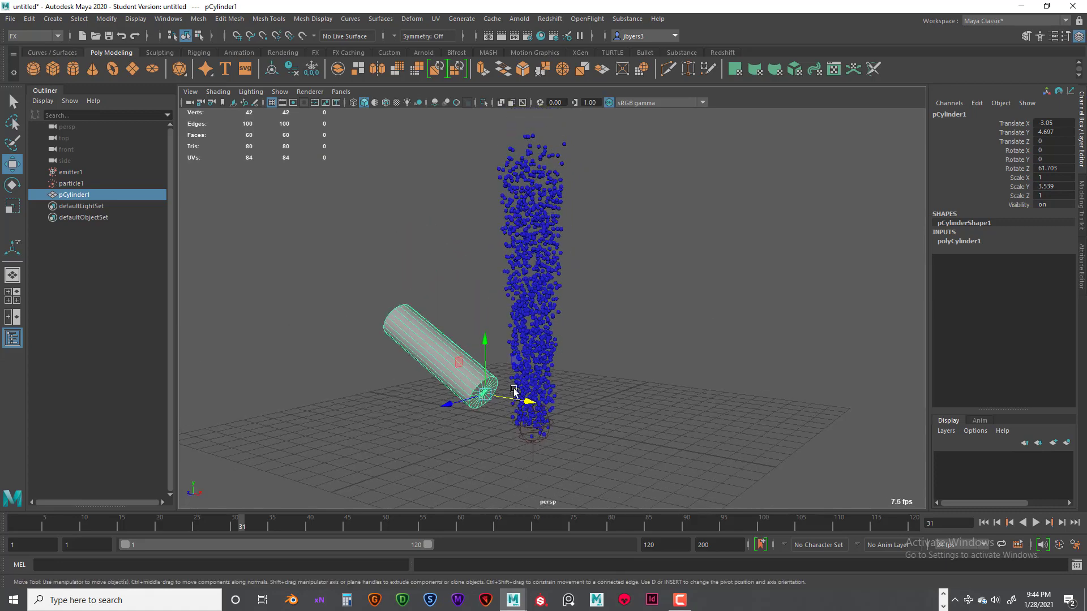
{"action": "left_click_drag", "start_coordinate": [563, 357], "coordinate": [616, 308], "text": "alt"}
{"action": "scroll", "coordinate": [617, 308], "scroll_direction": "down", "scroll_amount": 3}
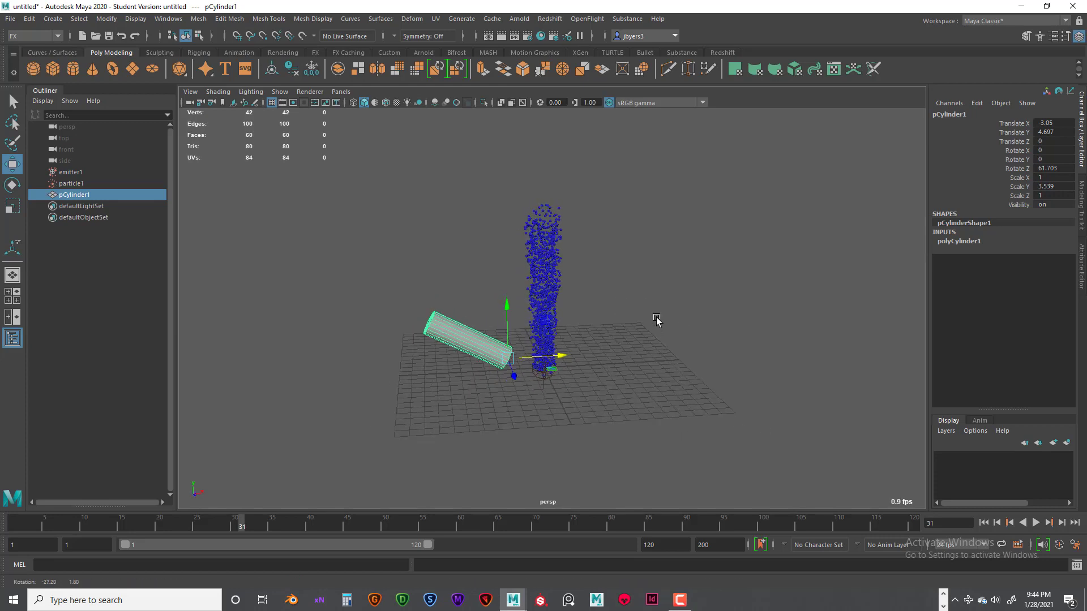
- Select the particle object and create a Gravity field that affects it
{"action": "left_click", "coordinate": [532, 232]}
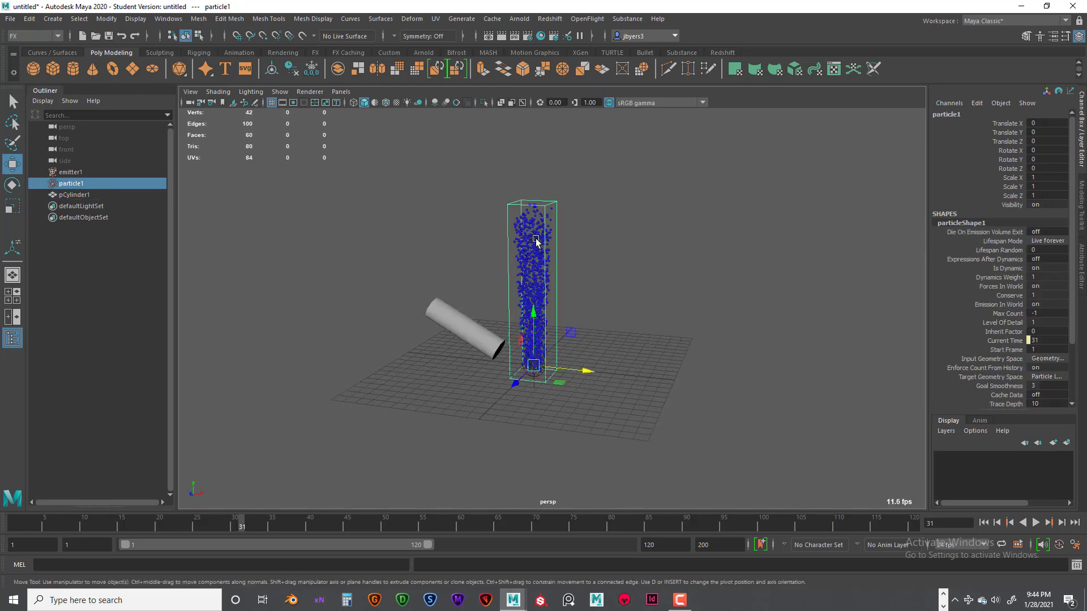
{"action": "scroll", "coordinate": [629, 230], "scroll_direction": "up", "scroll_amount": 5}
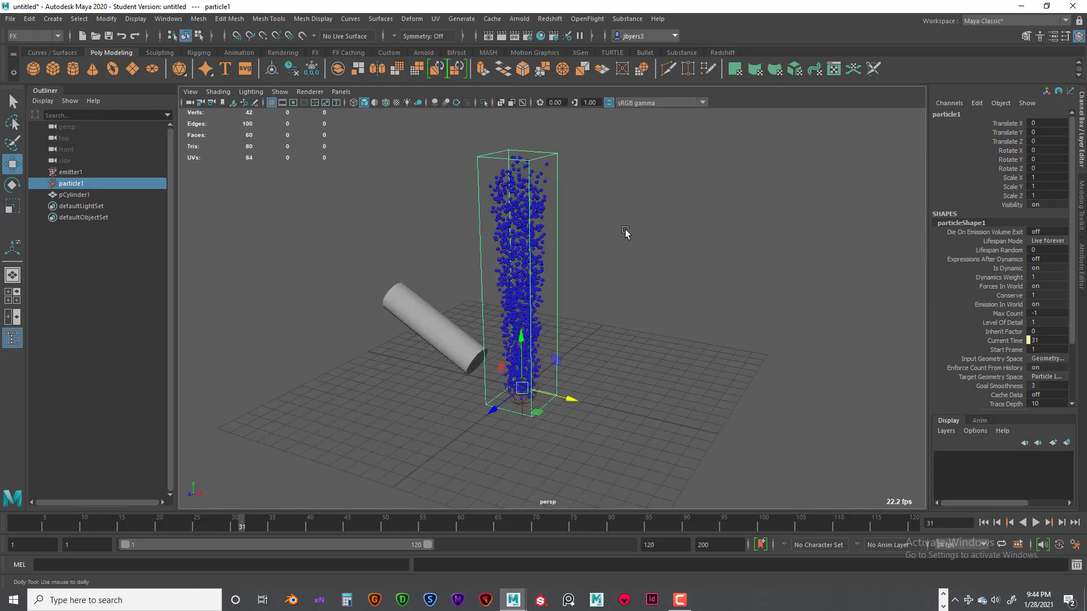
{"action": "middle_click_drag", "start_coordinate": [628, 231], "coordinate": [672, 250], "text": "alt"}
{"action": "right_click_drag", "start_coordinate": [672, 250], "coordinate": [531, 240], "text": "alt"}
{"action": "mouse_move", "coordinate": [529, 234]}
{"action": "left_mouse_down", "text": "alt"}
{"action": "mouse_move", "coordinate": [579, 232]}
{"action": "mouse_move", "coordinate": [539, 225]}
{"action": "left_mouse_up", "text": "alt"}
{"action": "middle_click_drag", "start_coordinate": [591, 223], "coordinate": [583, 253], "text": "alt"}
{"action": "left_click", "coordinate": [642, 227]}
{"action": "left_click_drag", "start_coordinate": [541, 199], "coordinate": [609, 230]}
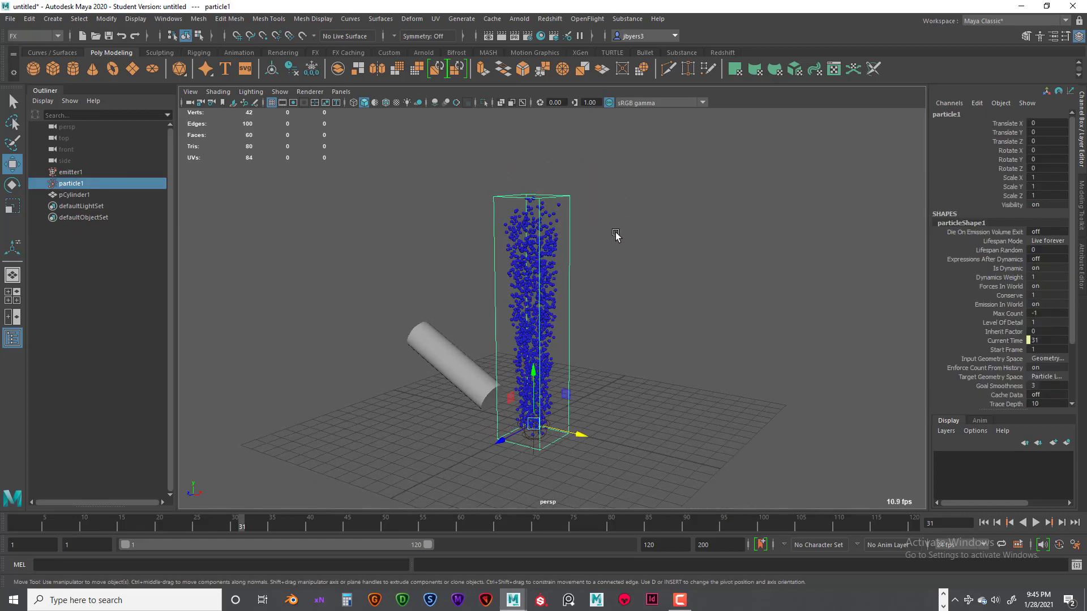
{"action": "scroll", "coordinate": [616, 234], "scroll_direction": "up", "scroll_amount": 6}
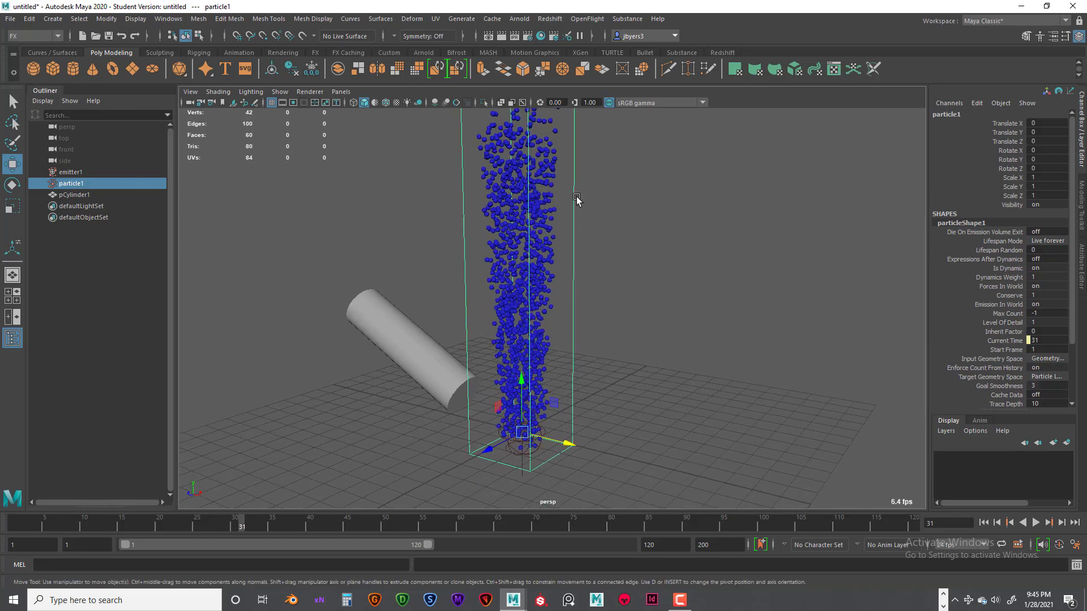
{"action": "left_click_drag", "start_coordinate": [576, 198], "coordinate": [578, 205], "text": "alt"}
{"action": "middle_click_drag", "start_coordinate": [578, 205], "coordinate": [581, 221], "text": "alt"}
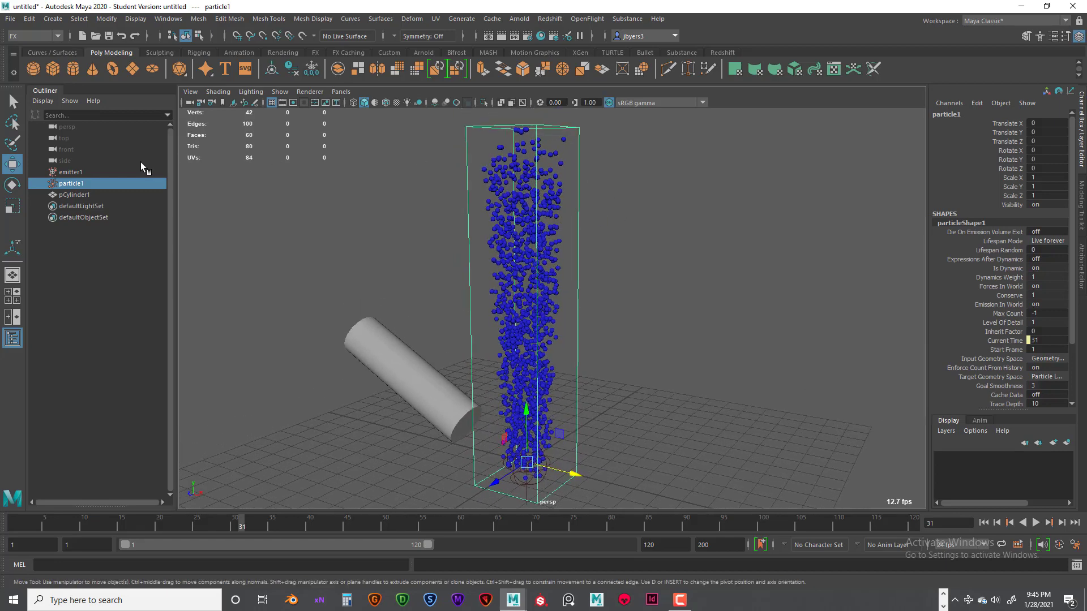
{"action": "key", "text": "space"}
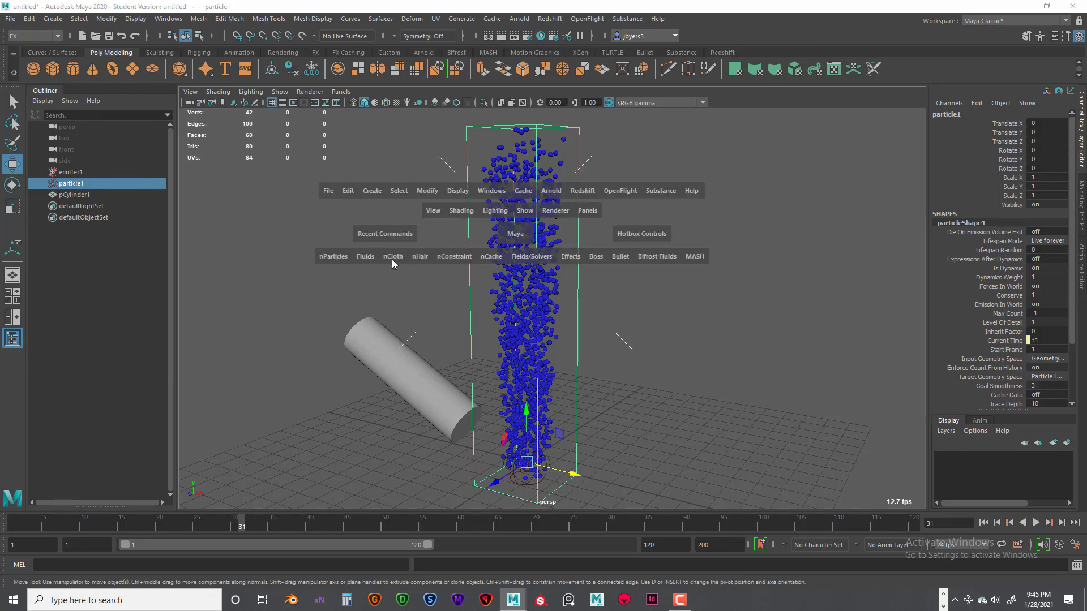
{"action": "left_click", "coordinate": [531, 258]}
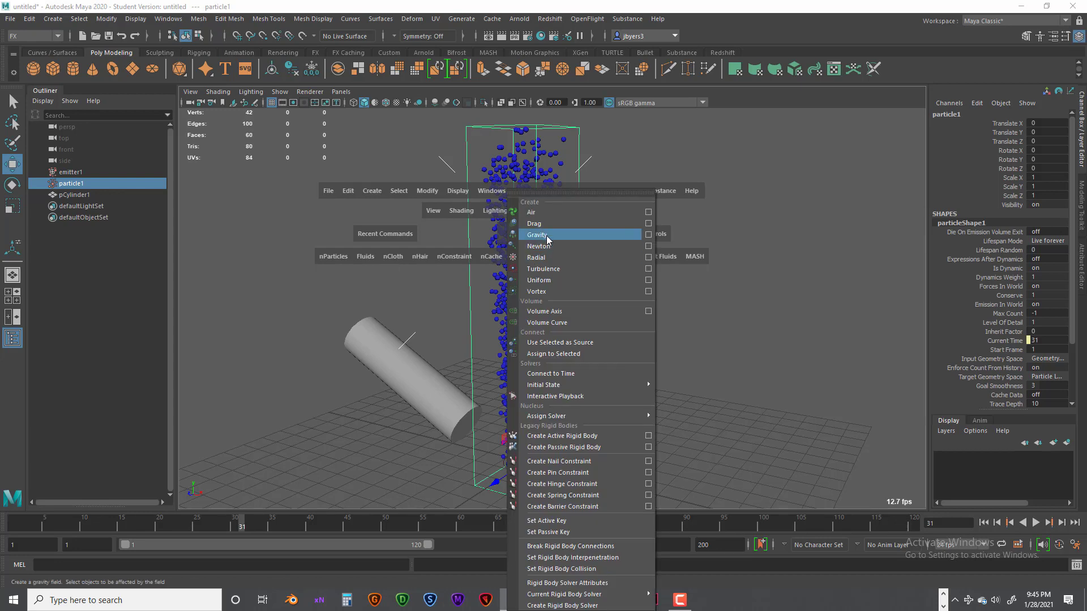
{"action": "left_click", "coordinate": [548, 237]}
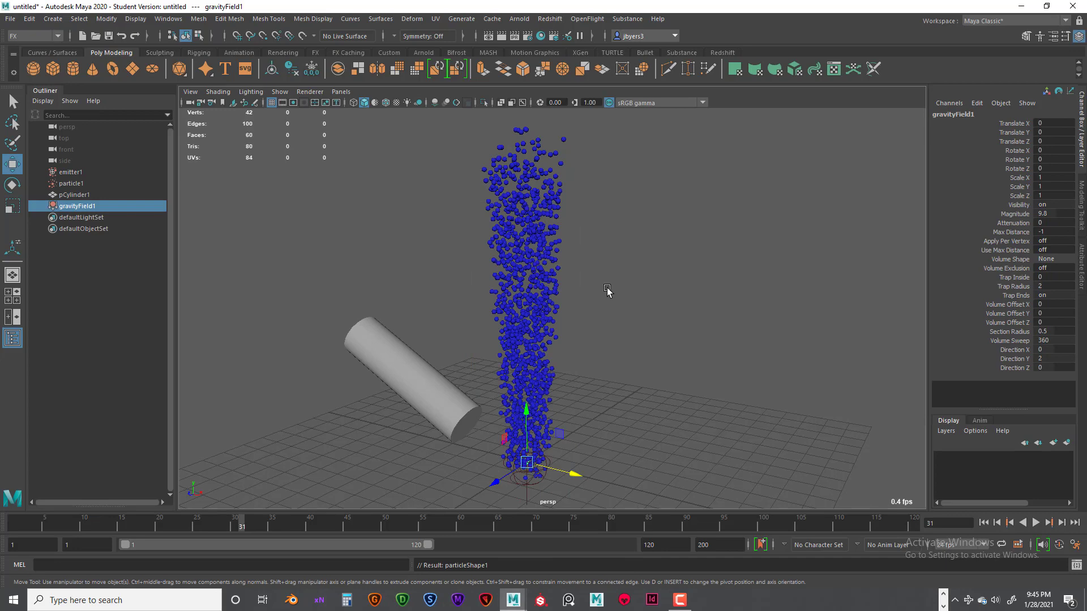
- Play the simulation from the first frame to about frame 93 to examine the gravity field's effect on the particle stream
{"action": "left_click", "coordinate": [985, 523]}
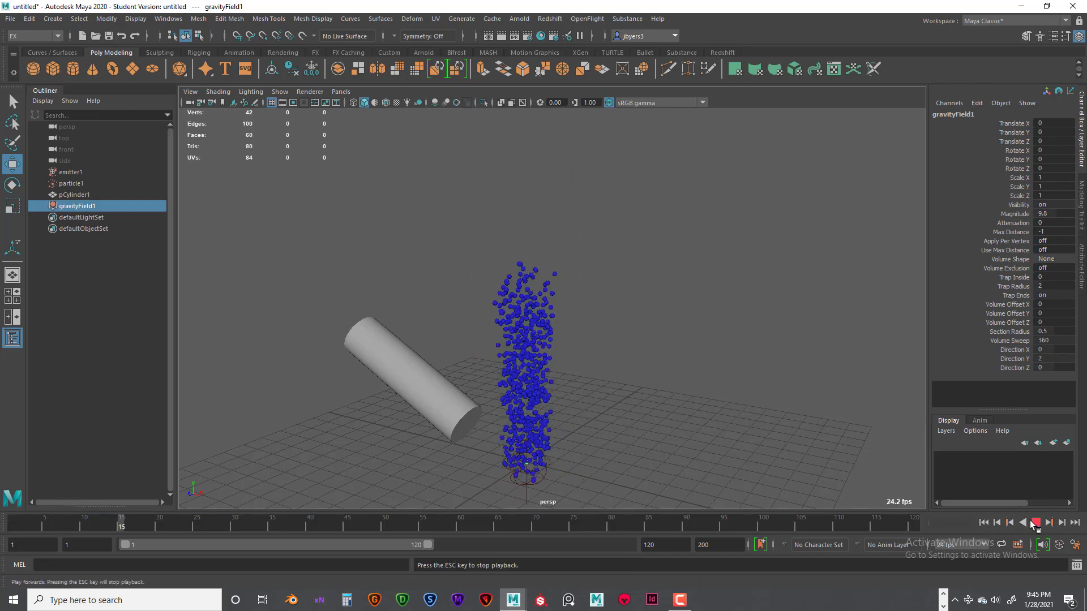
{"action": "scroll", "coordinate": [813, 376], "scroll_direction": "down", "scroll_amount": 5}
{"action": "scroll", "coordinate": [811, 383], "scroll_direction": "down", "scroll_amount": 3}
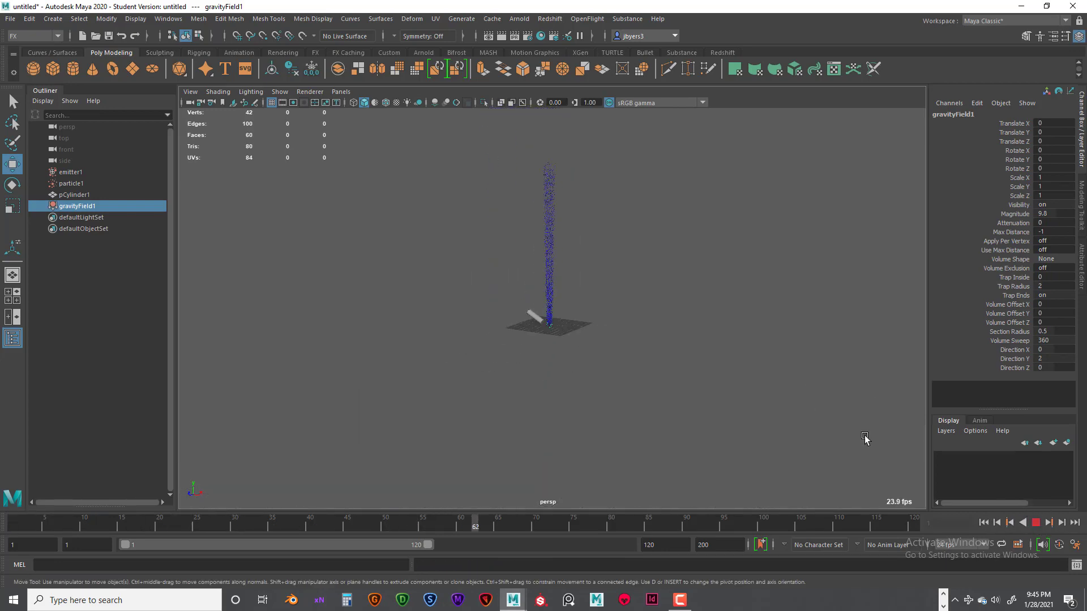
{"action": "key", "text": "Escape"}
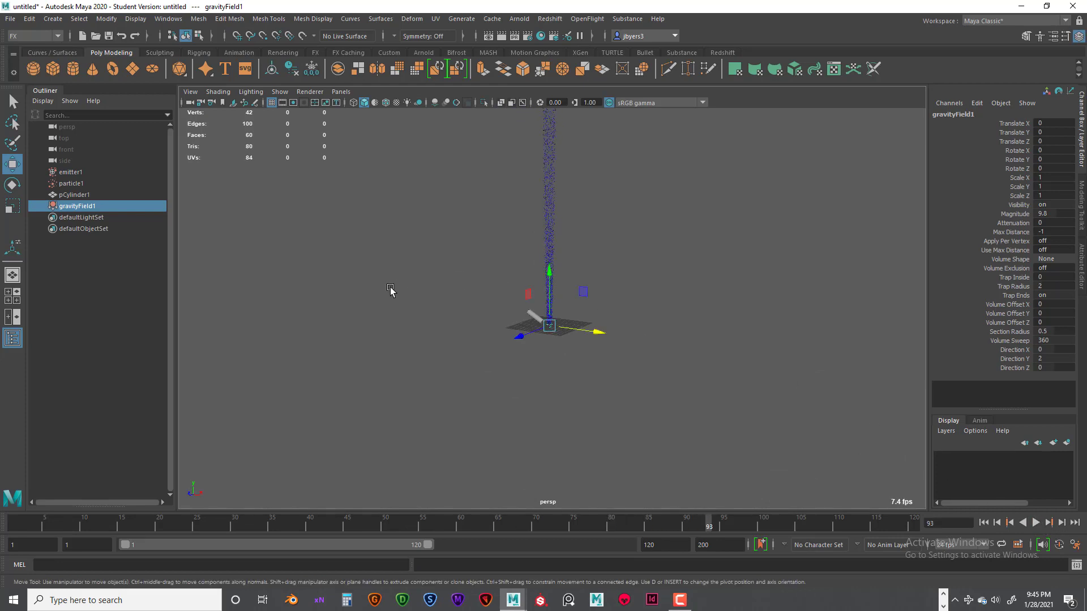
- Set the gravity field's Y direction to -1
{"action": "left_click", "coordinate": [83, 208]}
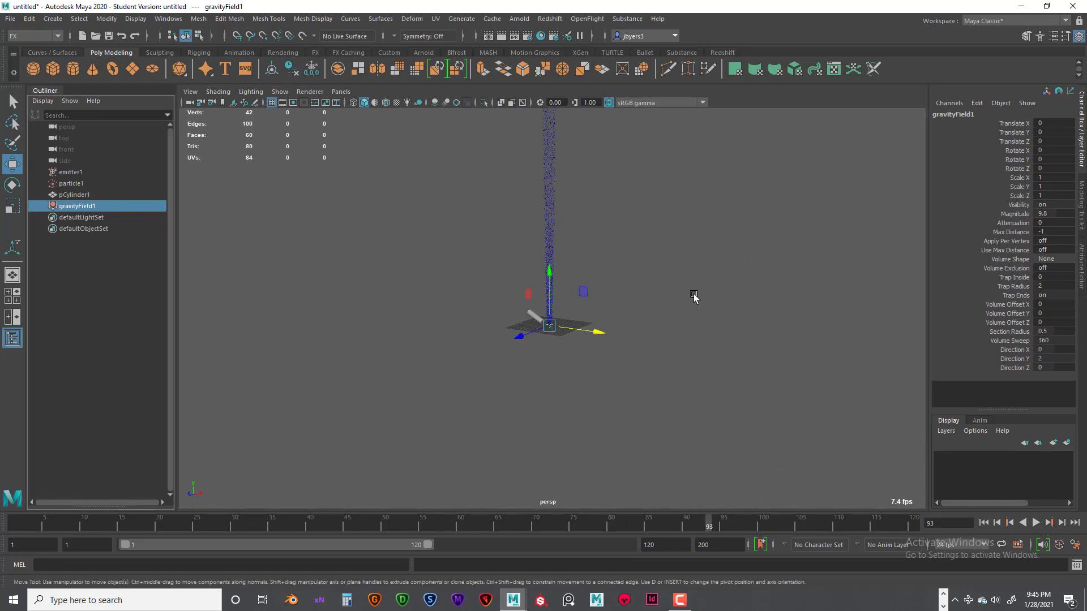
{"action": "key", "text": "ctrl+a"}
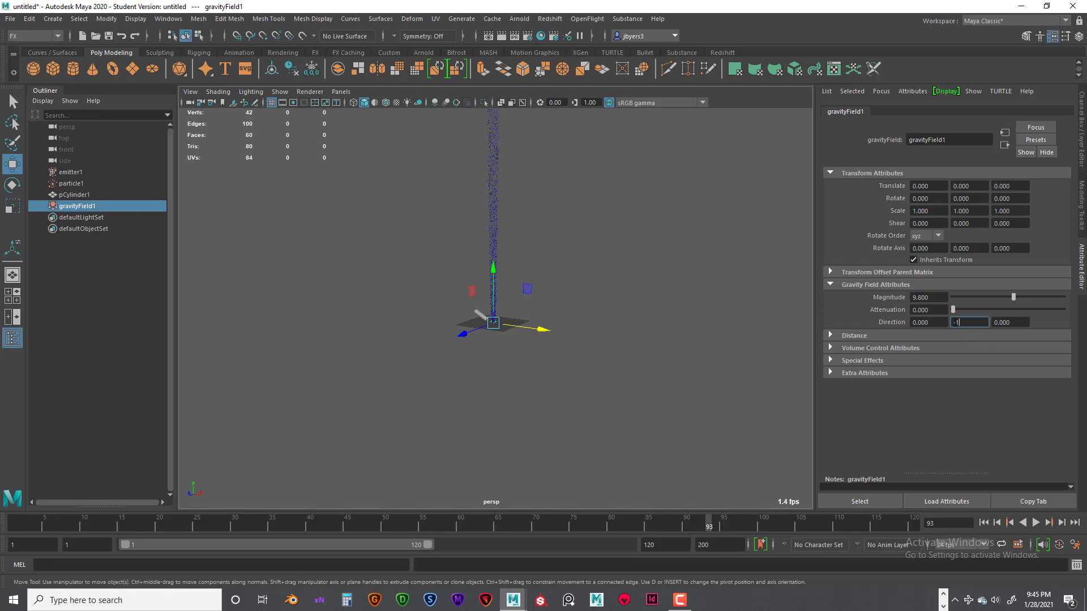
{"action": "type", "text": "1"}
{"action": "key", "text": "Return"}
- Play the simulation from the first frame to examine the particles under the reversed gravity, and return to frame 1
{"action": "left_click", "coordinate": [984, 523]}
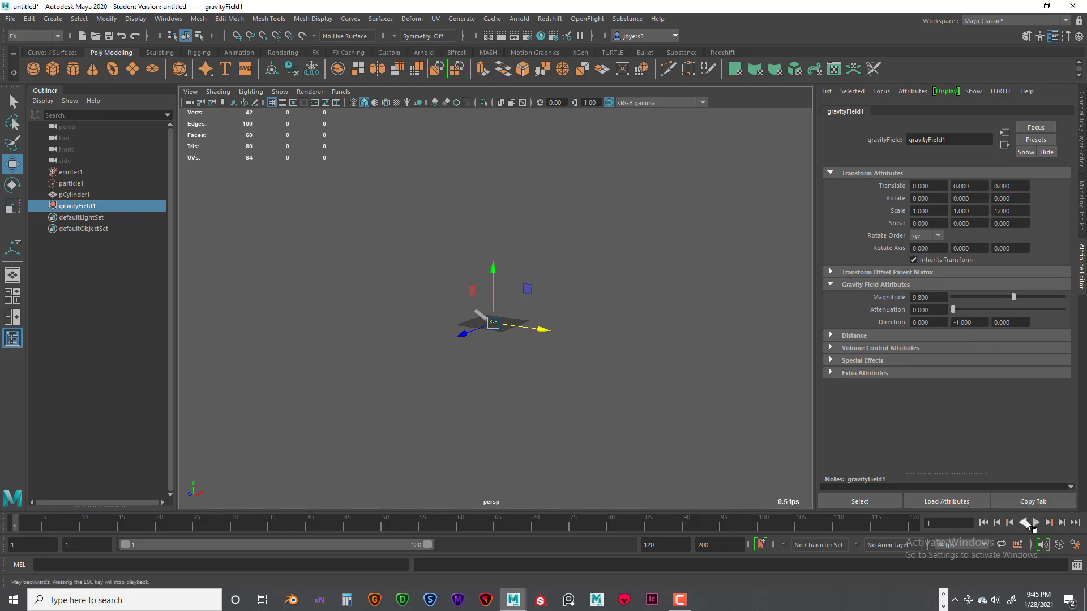
{"action": "left_click", "coordinate": [1035, 523]}
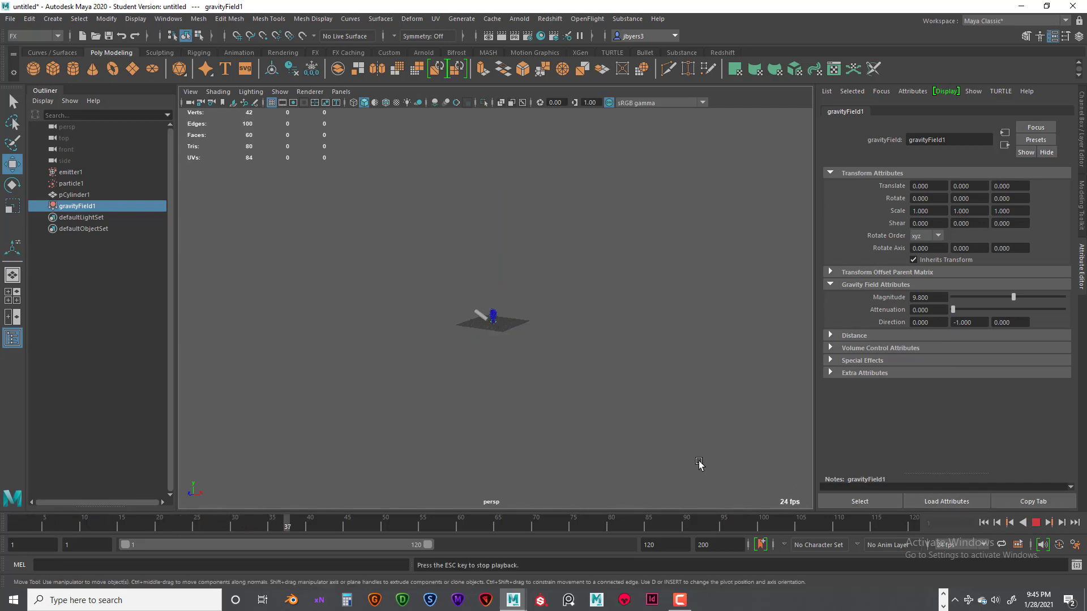
{"action": "scroll", "coordinate": [689, 452], "scroll_direction": "up", "scroll_amount": 5}
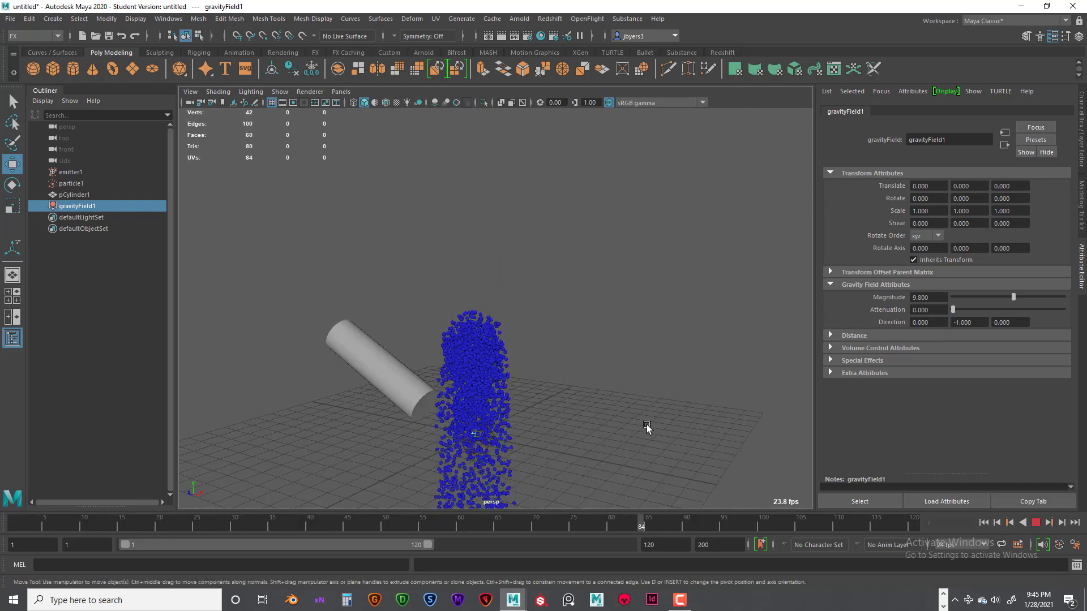
{"action": "left_click_drag", "start_coordinate": [648, 430], "coordinate": [630, 298], "text": "alt"}
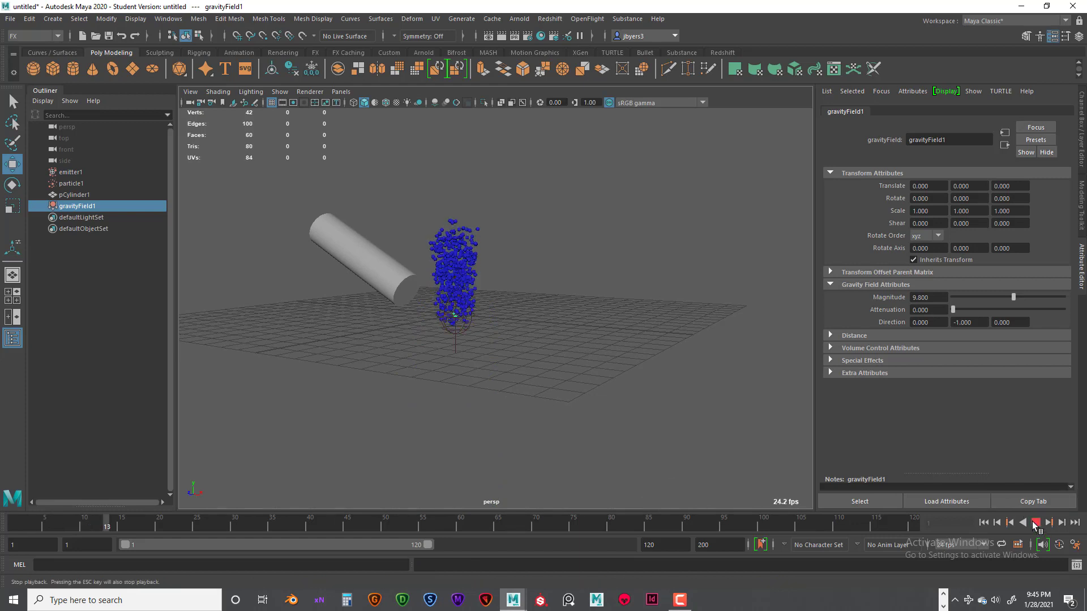
{"action": "left_click", "coordinate": [1036, 522]}
{"action": "left_click", "coordinate": [983, 522]}
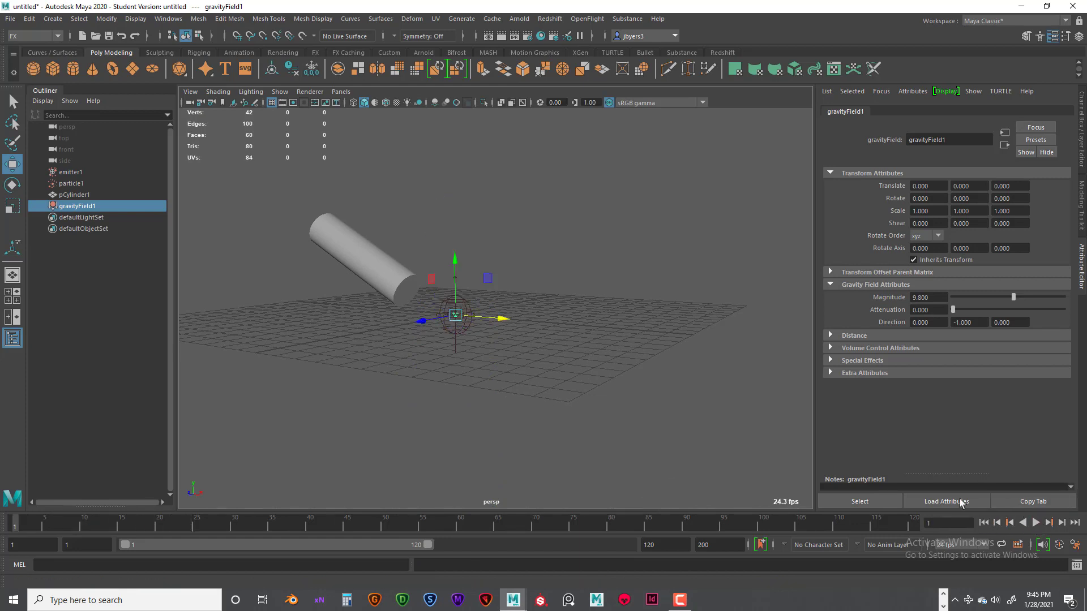
- Set the emitter's Along Axis speed to 20
{"action": "left_click", "coordinate": [77, 185]}
{"action": "left_click", "coordinate": [71, 172]}
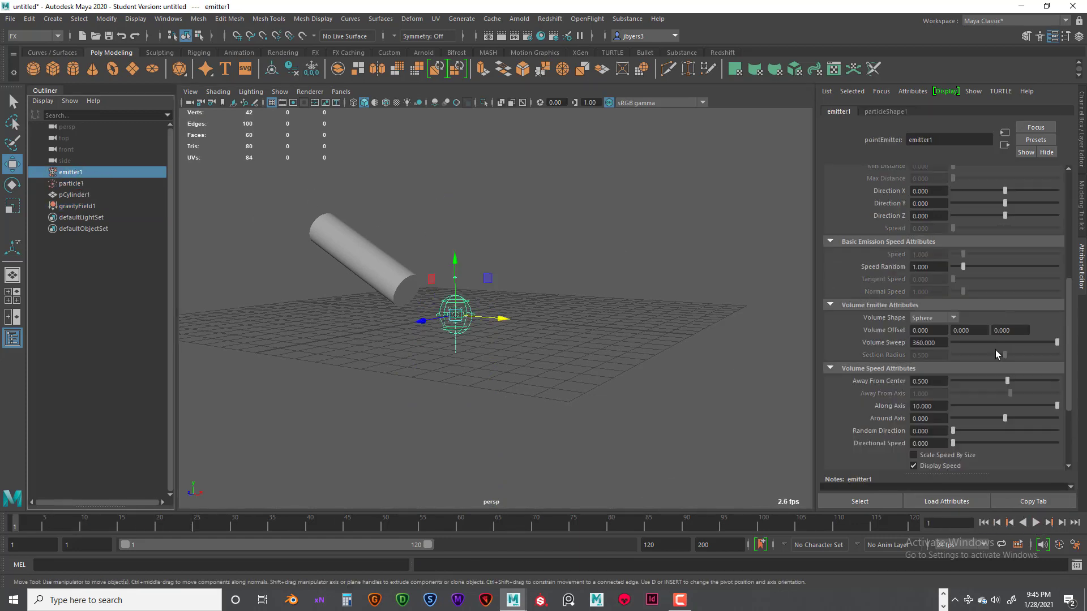
{"action": "left_click_drag", "start_coordinate": [939, 409], "coordinate": [912, 410]}
{"action": "type", "text": "20"}
{"action": "key", "text": "Return"}
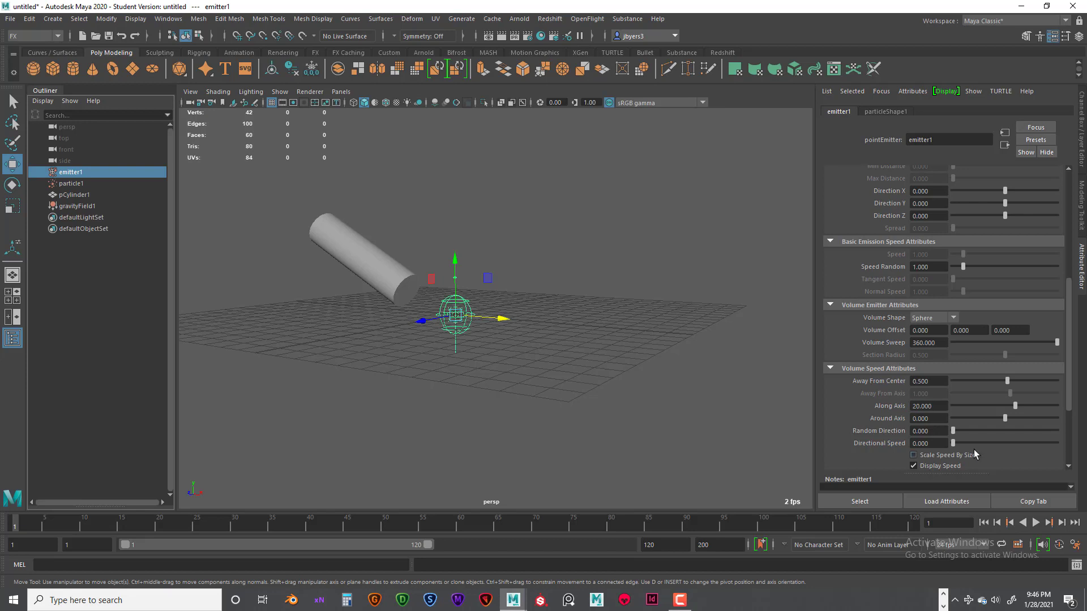
- Play the looping simulation to examine the faster particle fountain near and far, stopping at about frame 73
{"action": "left_click", "coordinate": [1036, 523]}
{"action": "scroll", "coordinate": [731, 415], "scroll_direction": "down", "scroll_amount": 2}
{"action": "scroll", "coordinate": [707, 414], "scroll_direction": "down", "scroll_amount": 3}
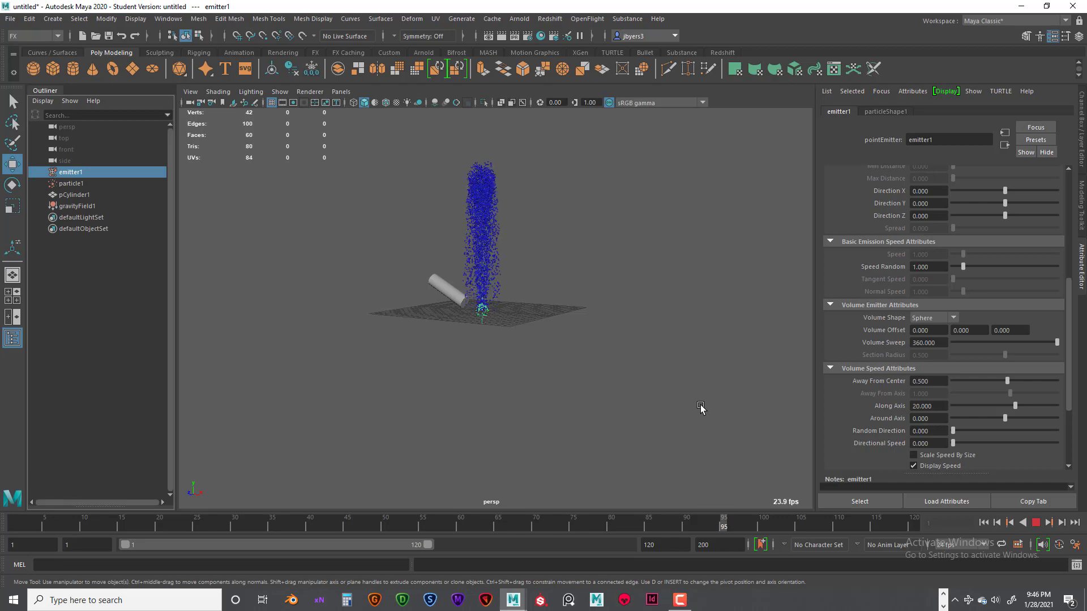
{"action": "scroll", "coordinate": [587, 351], "scroll_direction": "up", "scroll_amount": 3}
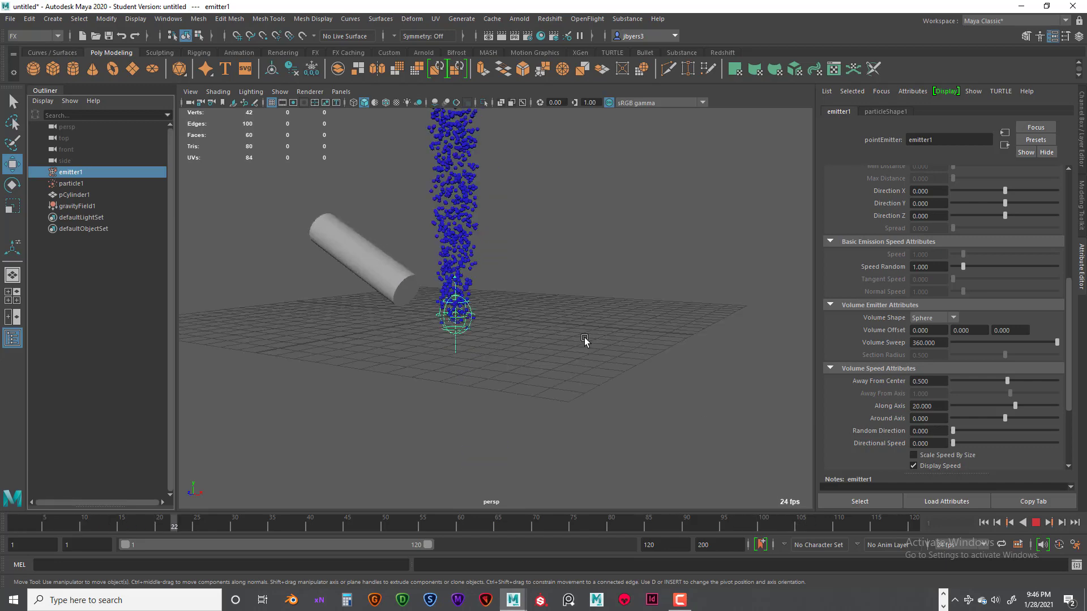
{"action": "scroll", "coordinate": [606, 340], "scroll_direction": "up", "scroll_amount": 3}
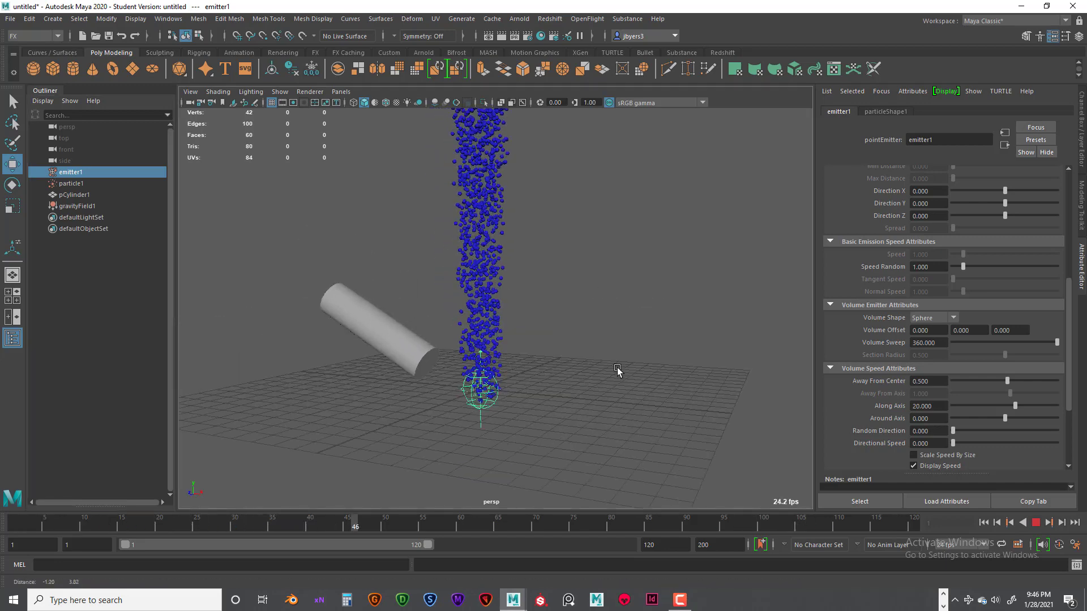
{"action": "scroll", "coordinate": [614, 371], "scroll_direction": "down", "scroll_amount": 5}
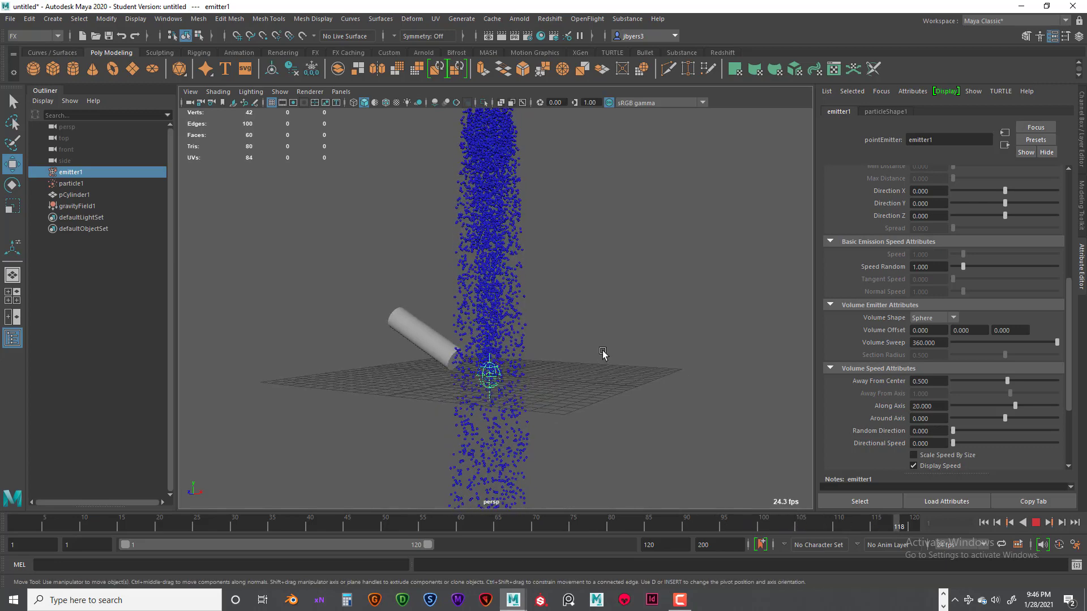
{"action": "left_click_drag", "start_coordinate": [604, 371], "coordinate": [607, 401], "text": "alt"}
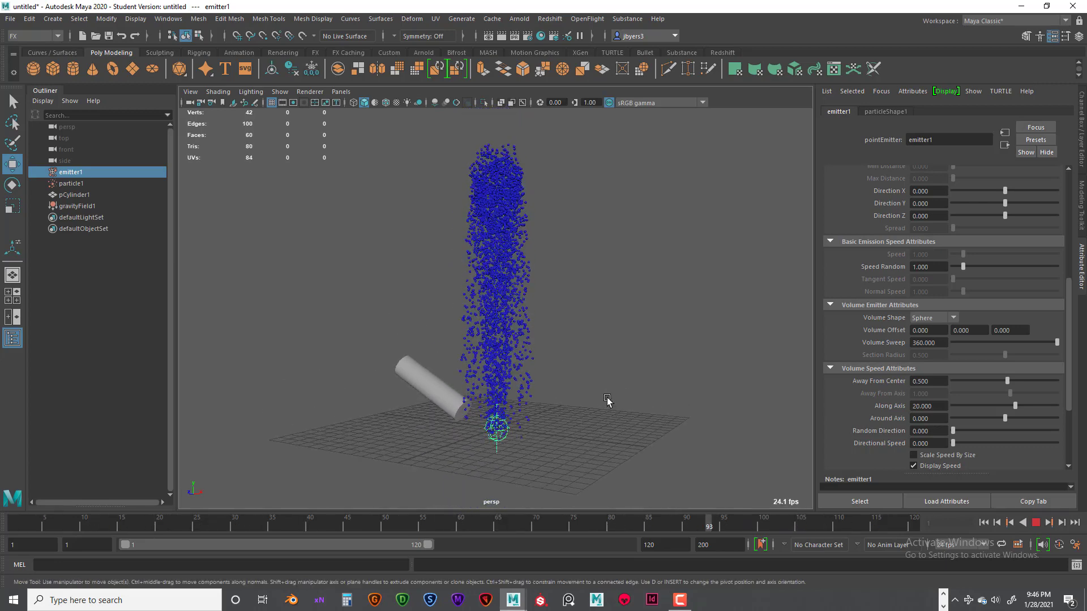
{"action": "left_click_drag", "start_coordinate": [607, 403], "coordinate": [600, 441], "text": "alt"}
{"action": "left_click", "coordinate": [1037, 524]}
- Delete the tilted cylinder beside the particle stream
{"action": "left_click", "coordinate": [426, 394]}
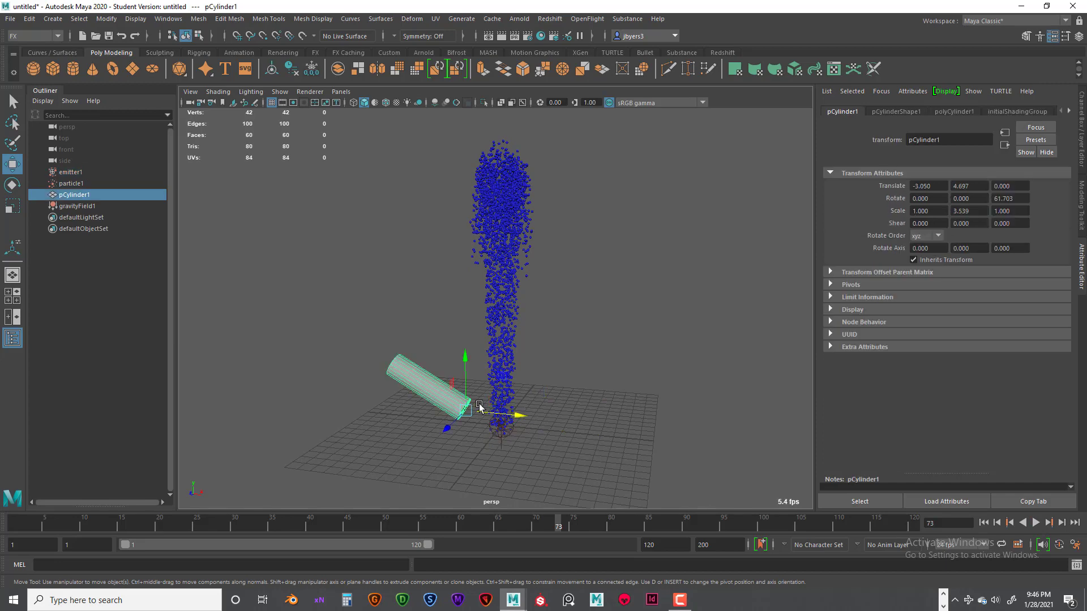
{"action": "key", "text": "Delete"}
{"action": "mouse_move", "coordinate": [544, 392]}
{"action": "left_mouse_down", "text": "alt"}
{"action": "mouse_move", "coordinate": [560, 387]}
{"action": "mouse_move", "coordinate": [554, 395]}
{"action": "left_mouse_up", "text": "alt"}
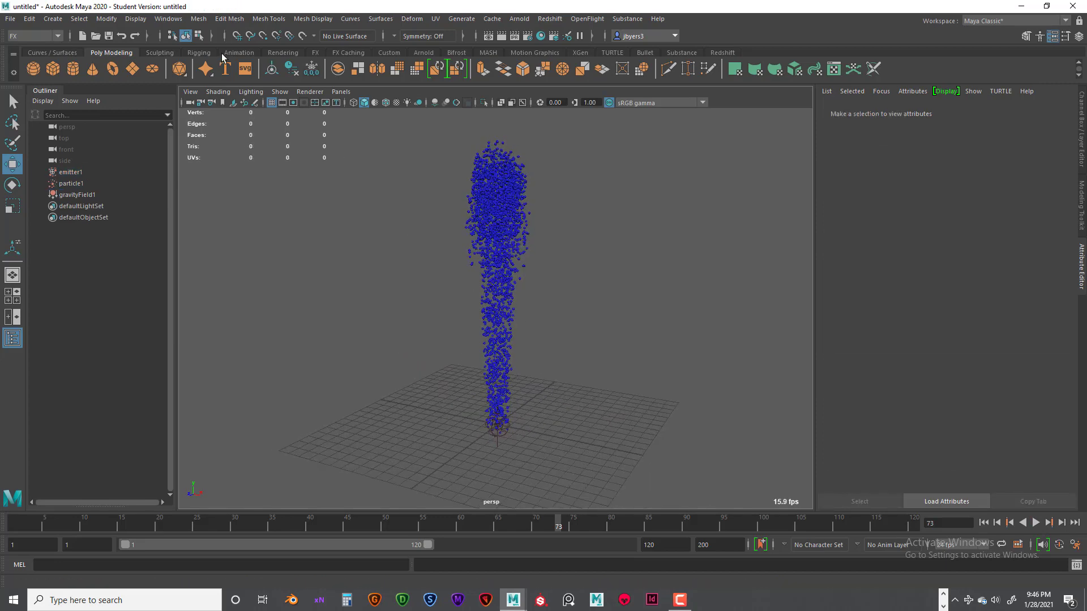
- Create a polygon cube at the emitter and scale it into a flat slab of about 25.4 in X and Z and 1.28 in Y
{"action": "left_click", "coordinate": [517, 212]}
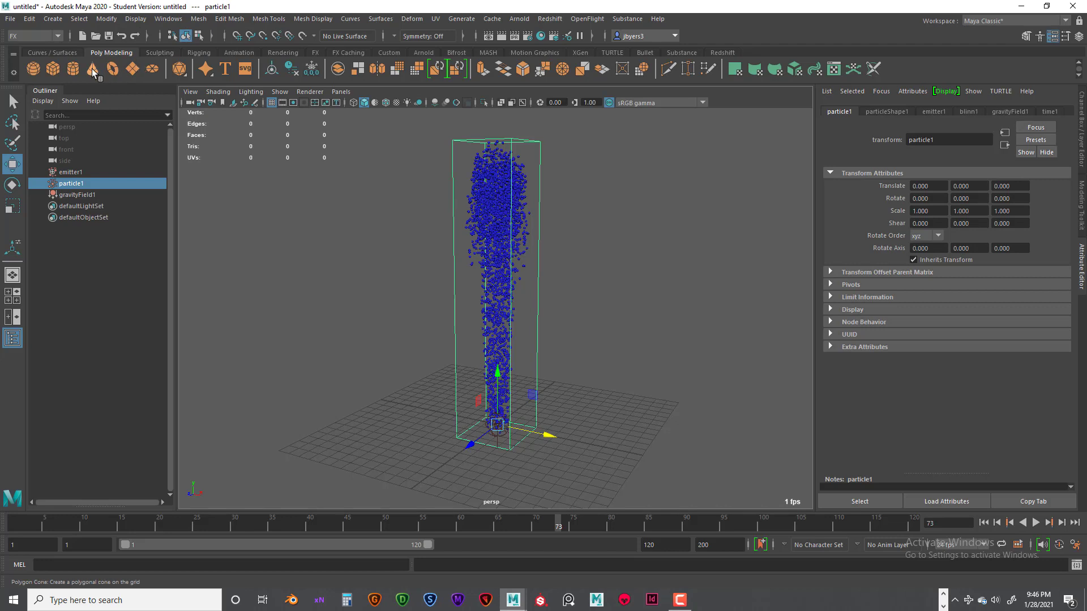
{"action": "left_click", "coordinate": [54, 68]}
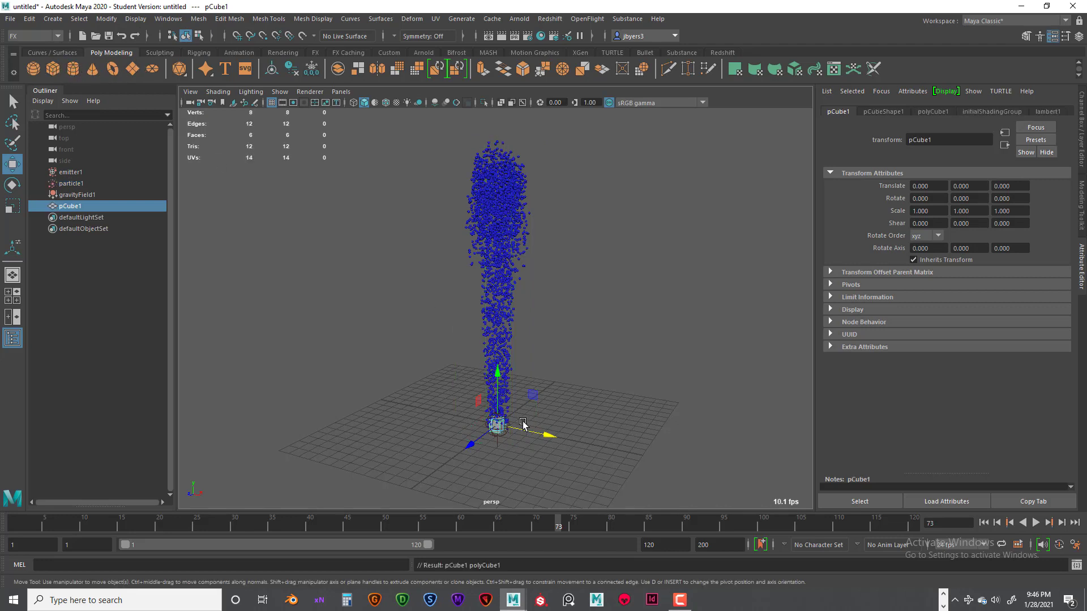
{"action": "key", "text": "r"}
{"action": "left_click_drag", "start_coordinate": [496, 427], "coordinate": [599, 427]}
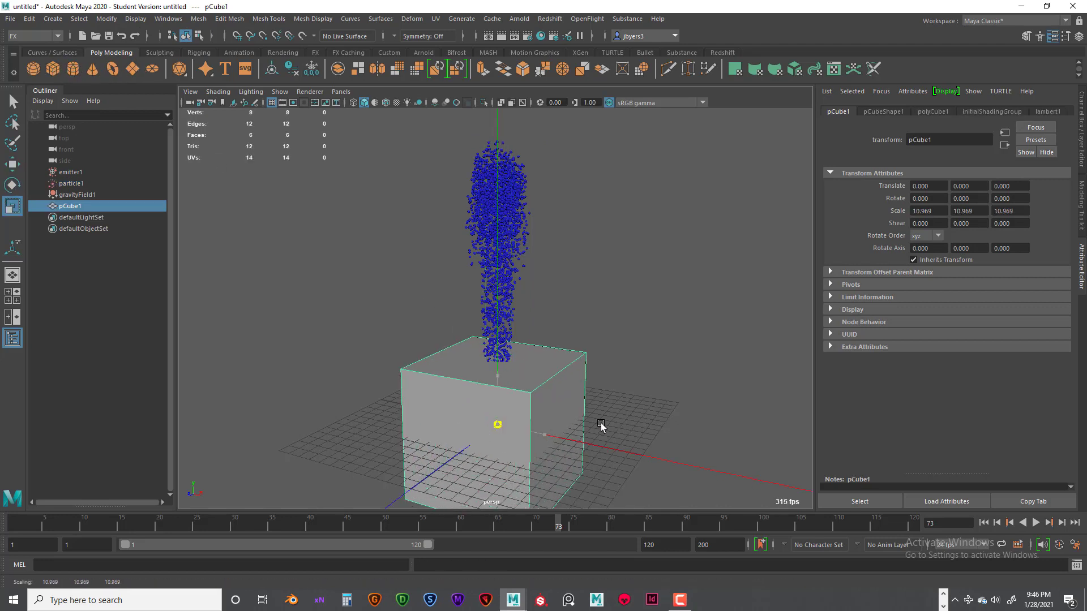
{"action": "key", "text": "e"}
{"action": "key", "text": "r"}
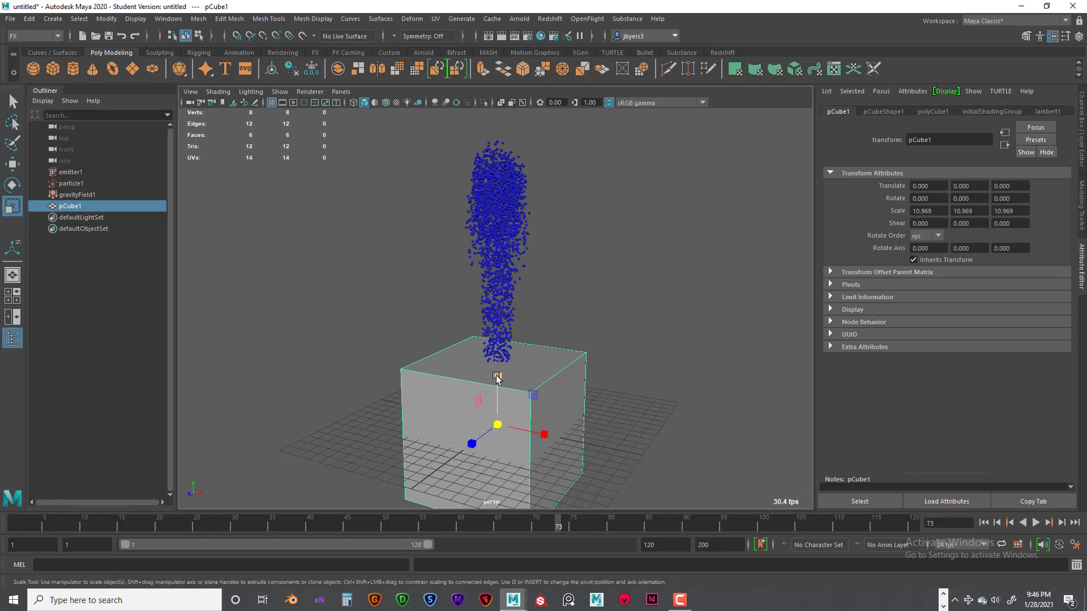
{"action": "left_click_drag", "start_coordinate": [497, 378], "coordinate": [501, 426]}
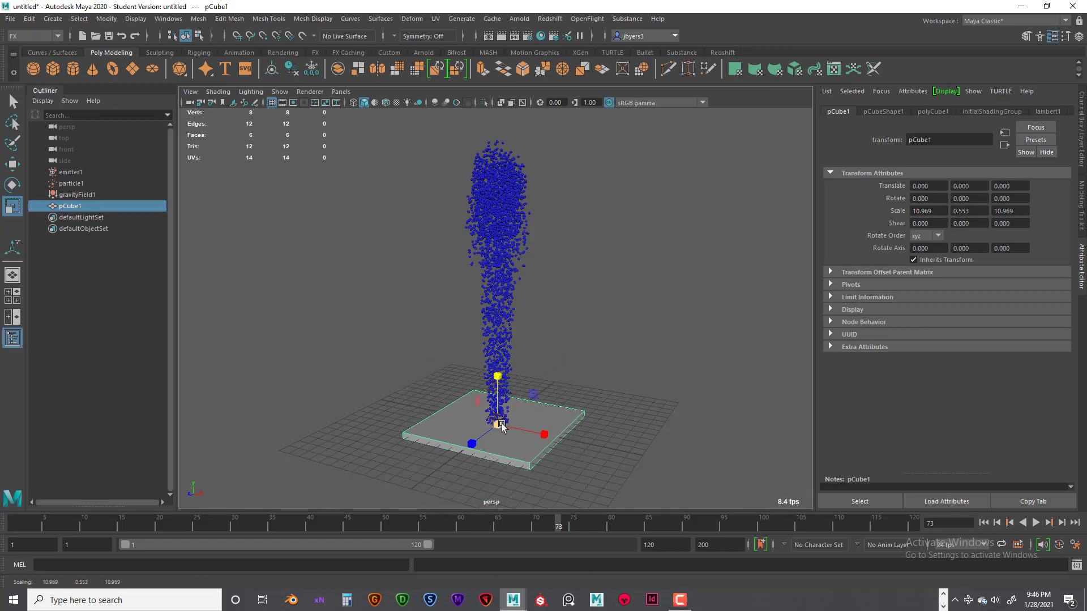
{"action": "scroll", "coordinate": [503, 426], "scroll_direction": "up", "scroll_amount": 3}
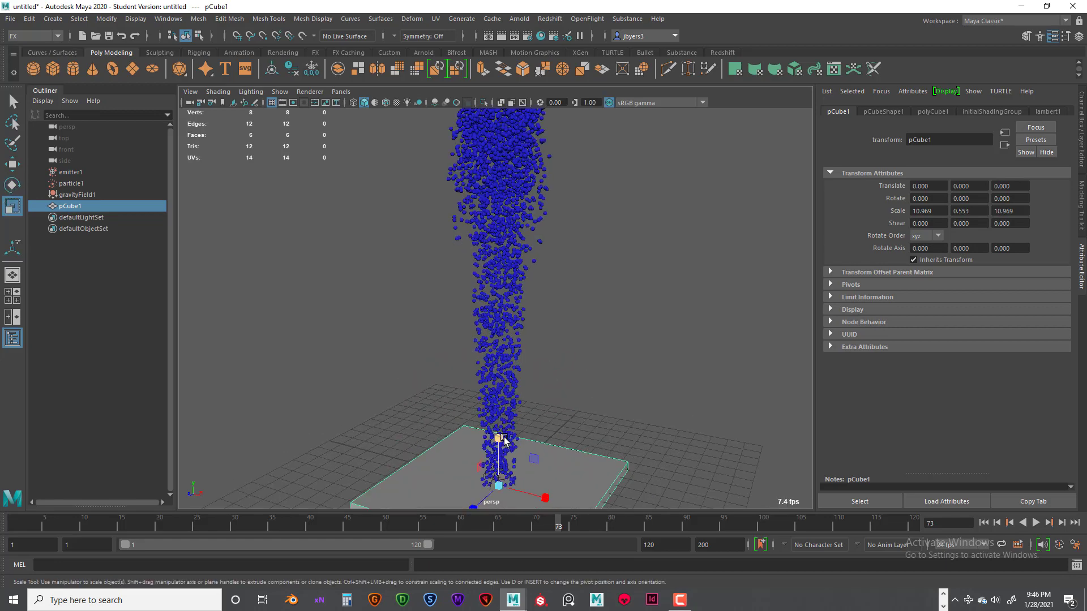
{"action": "scroll", "coordinate": [503, 436], "scroll_direction": "down", "scroll_amount": 3}
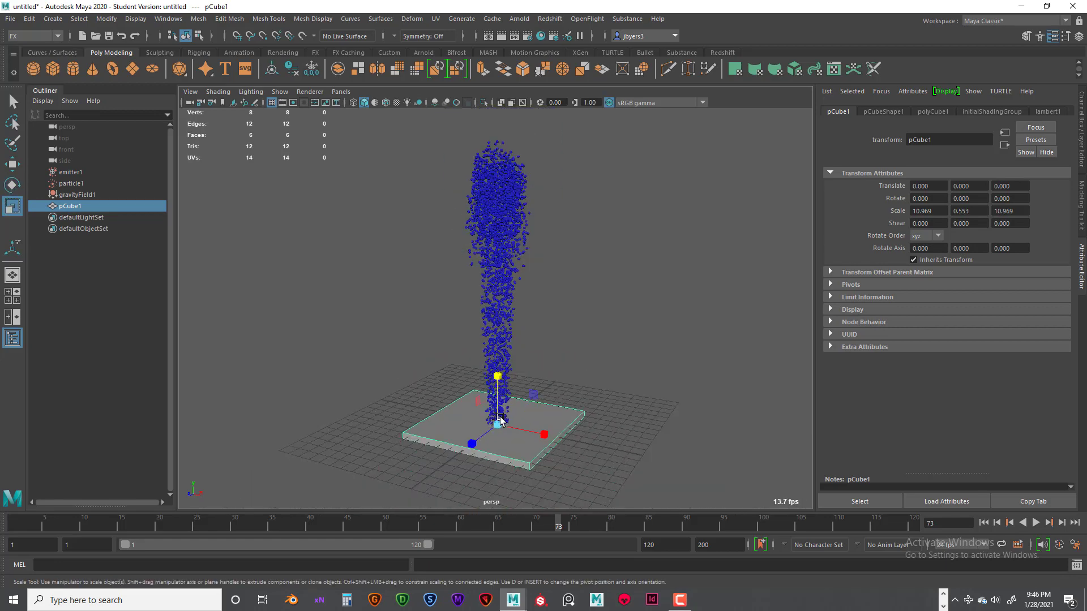
{"action": "left_click_drag", "start_coordinate": [500, 424], "coordinate": [567, 386]}
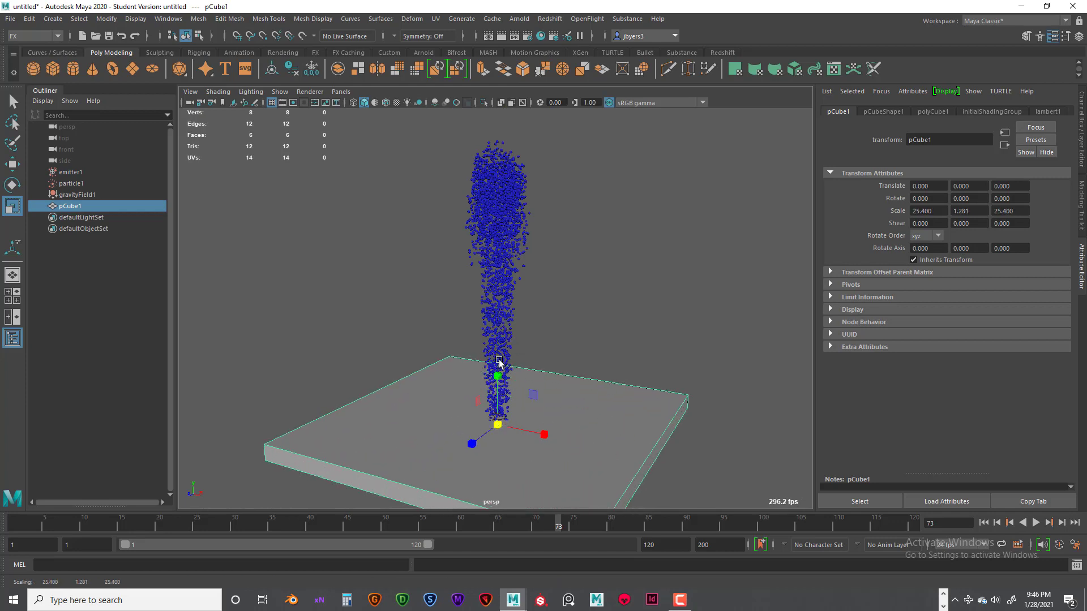
- Thin the ground slab to a Y scale of about 0.36
{"action": "left_click_drag", "start_coordinate": [497, 377], "coordinate": [475, 404]}
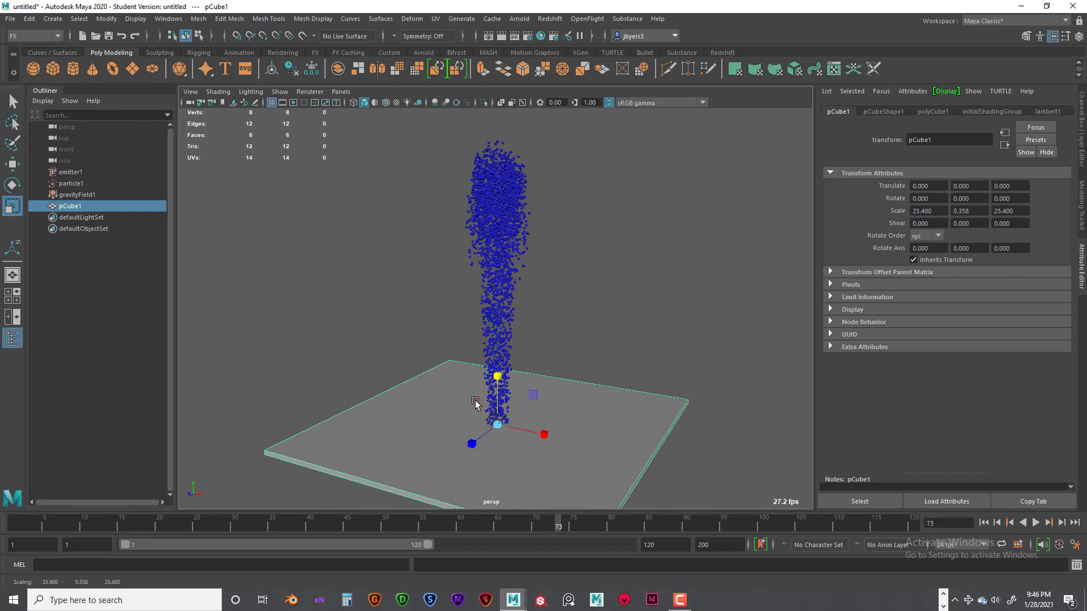
- Create a polygon plane, raise it to about 1.7 in Y above the slab, and scale it uniformly to about 2.44
{"action": "left_click", "coordinate": [132, 68]}
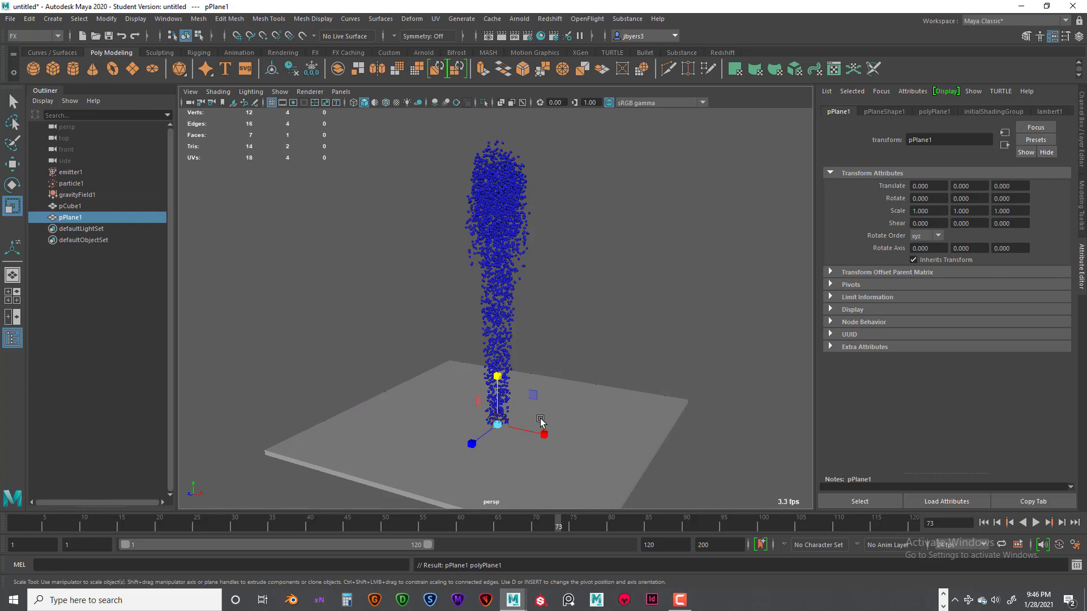
{"action": "key", "text": "w"}
{"action": "left_click_drag", "start_coordinate": [498, 388], "coordinate": [498, 358]}
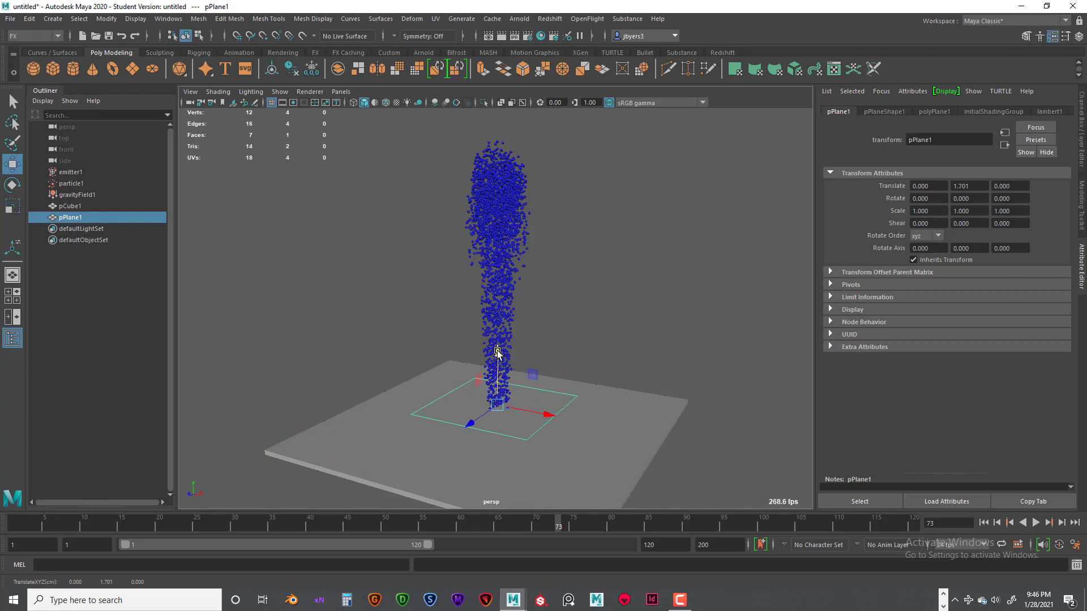
{"action": "key", "text": "r"}
{"action": "left_click_drag", "start_coordinate": [498, 405], "coordinate": [429, 386]}
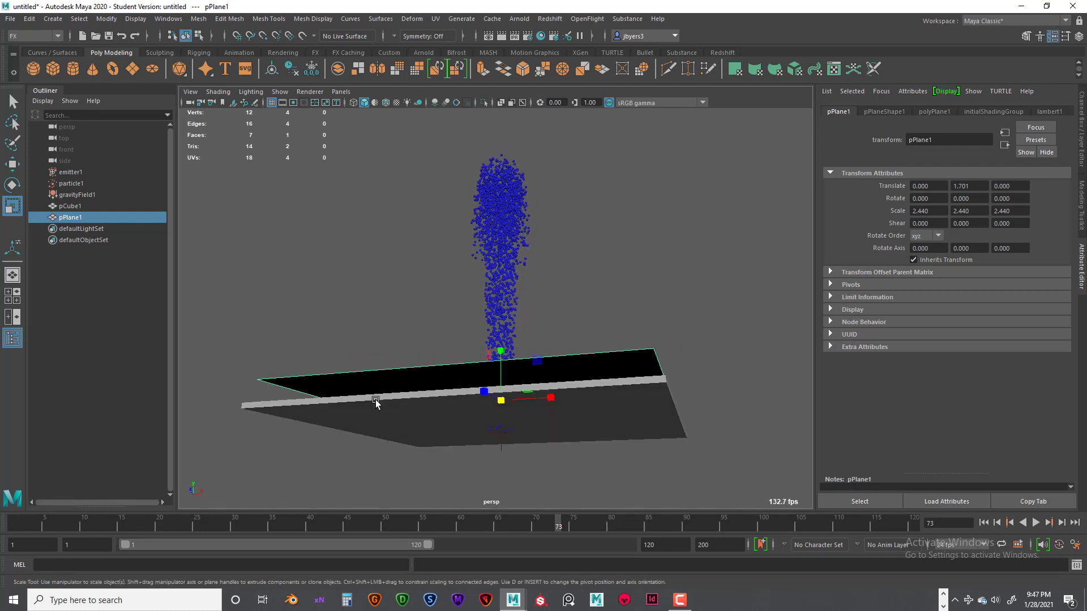
- Compare the plane's underside with the slab's, then delete the plane
{"action": "left_click_drag", "start_coordinate": [408, 424], "coordinate": [405, 385], "text": "alt"}
{"action": "left_click_drag", "start_coordinate": [385, 460], "coordinate": [445, 449], "text": "alt"}
{"action": "left_click", "coordinate": [408, 418]}
{"action": "left_click", "coordinate": [447, 428]}
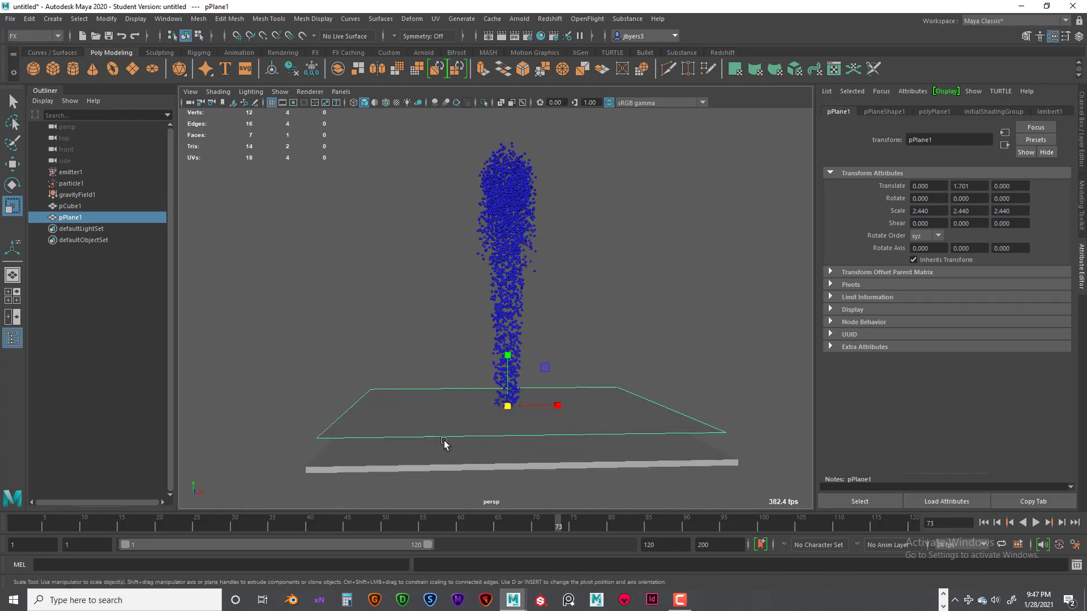
{"action": "key", "text": "Delete"}
- Play the simulation from the first frame to frame 20 and examine where the particles leave the emitter at the slab
{"action": "left_click_drag", "start_coordinate": [529, 401], "coordinate": [605, 394], "text": "alt"}
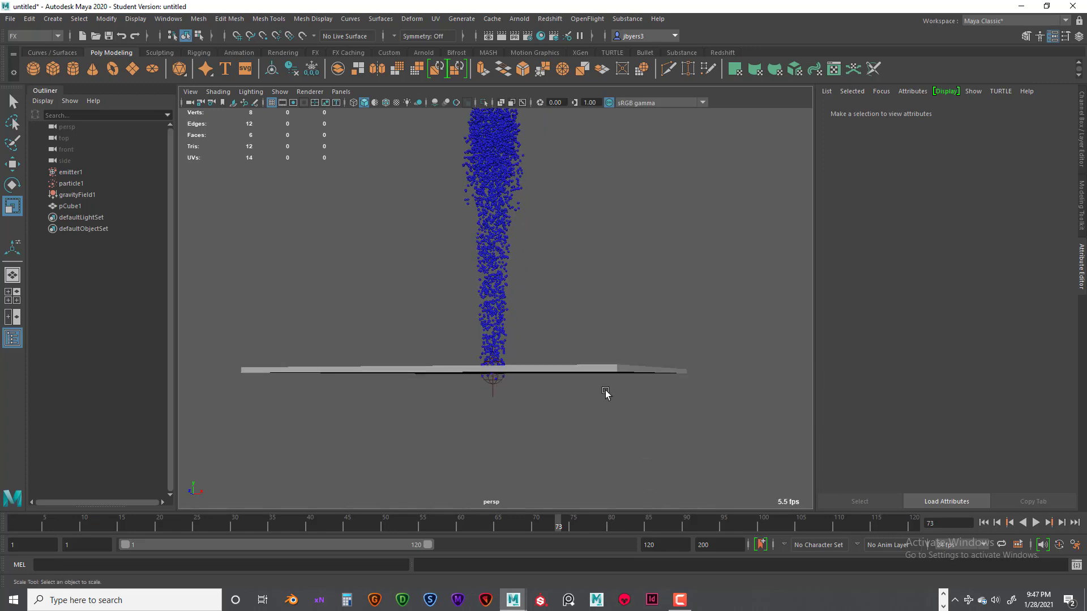
{"action": "left_click", "coordinate": [985, 522]}
{"action": "left_click", "coordinate": [1035, 523]}
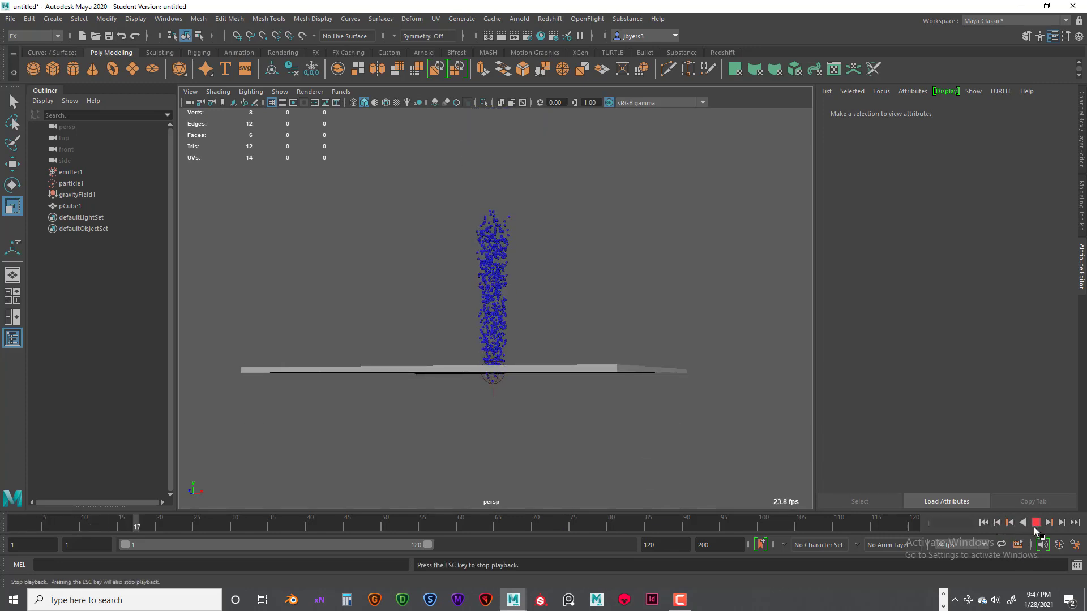
{"action": "left_click_drag", "start_coordinate": [640, 447], "coordinate": [655, 445], "text": "alt"}
{"action": "scroll", "coordinate": [650, 444], "scroll_direction": "up", "scroll_amount": 6}
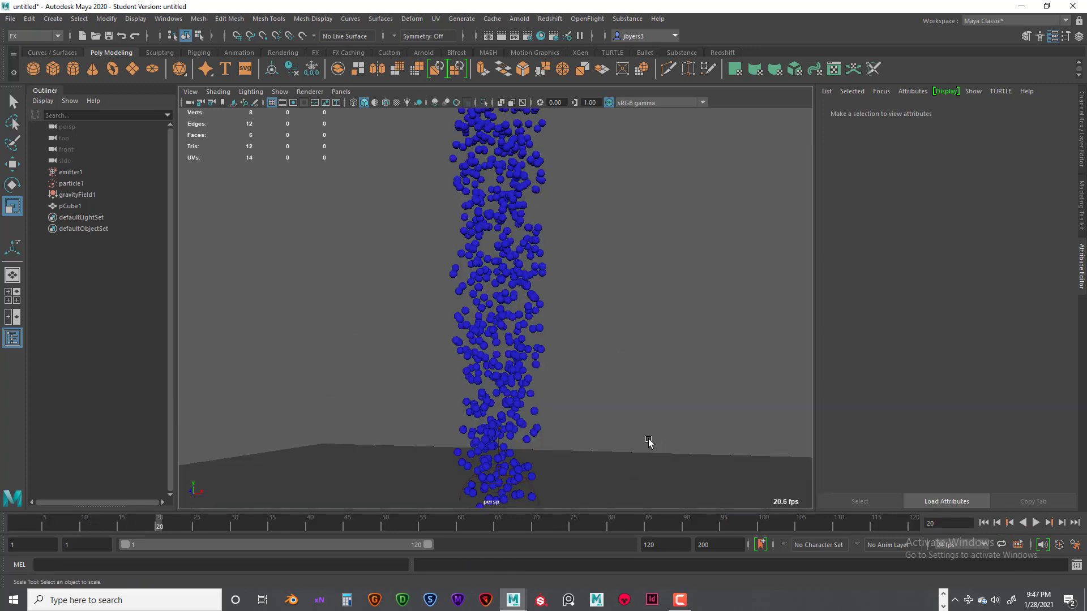
{"action": "middle_click_drag", "start_coordinate": [649, 444], "coordinate": [631, 258], "text": "alt"}
{"action": "left_click_drag", "start_coordinate": [503, 329], "coordinate": [589, 368], "text": "alt"}
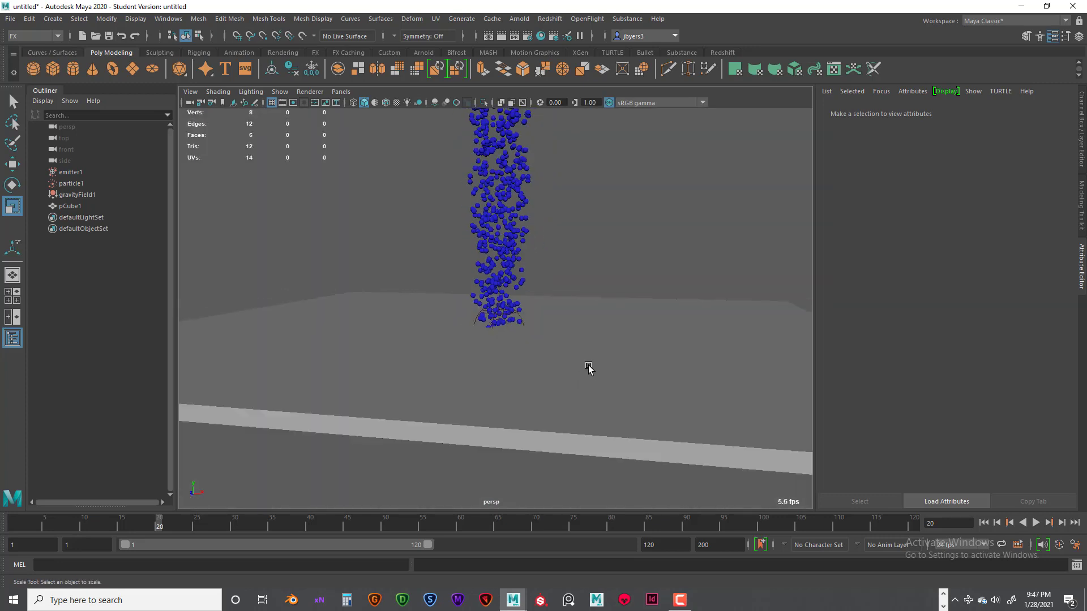
- Move the emitter up about 1.18 in Y so it sits above the slab
{"action": "left_click", "coordinate": [554, 368]}
{"action": "left_click", "coordinate": [526, 312]}
{"action": "left_click", "coordinate": [523, 318]}
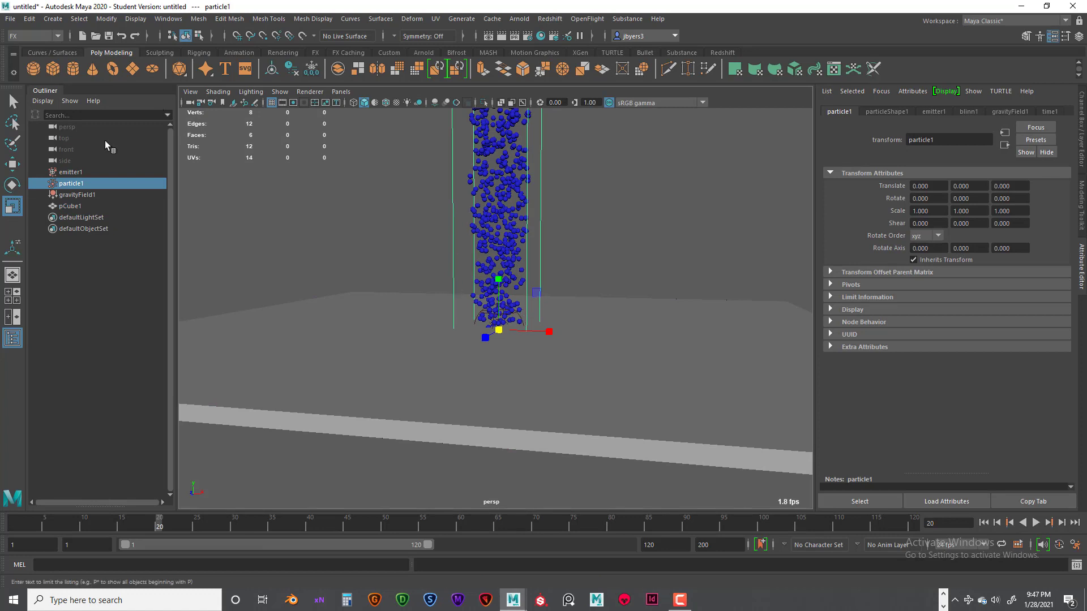
{"action": "left_click", "coordinate": [68, 172]}
{"action": "key", "text": "w"}
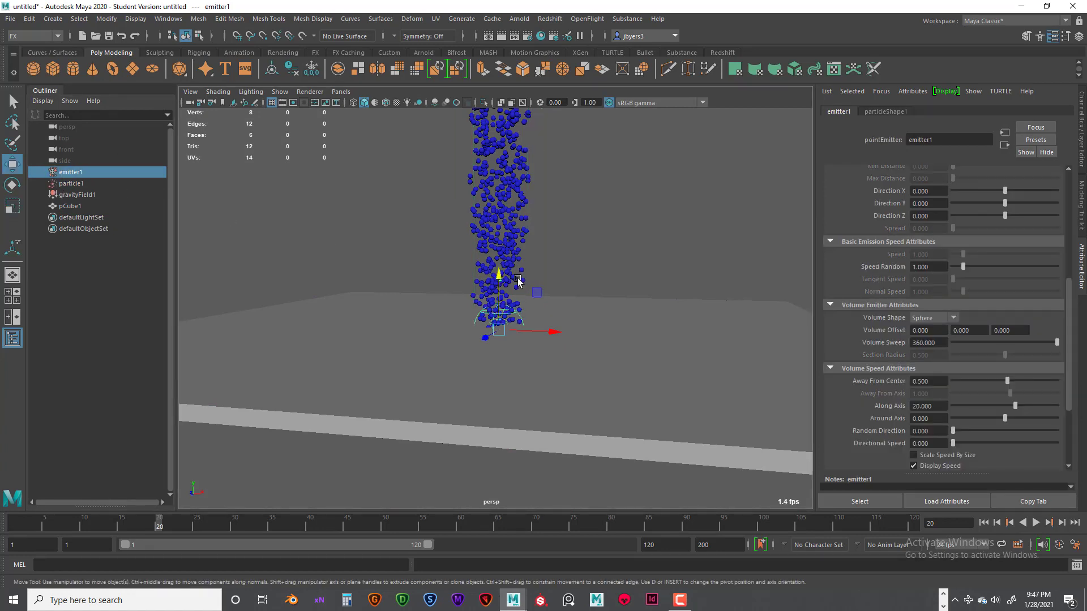
{"action": "left_click_drag", "start_coordinate": [498, 274], "coordinate": [499, 244]}
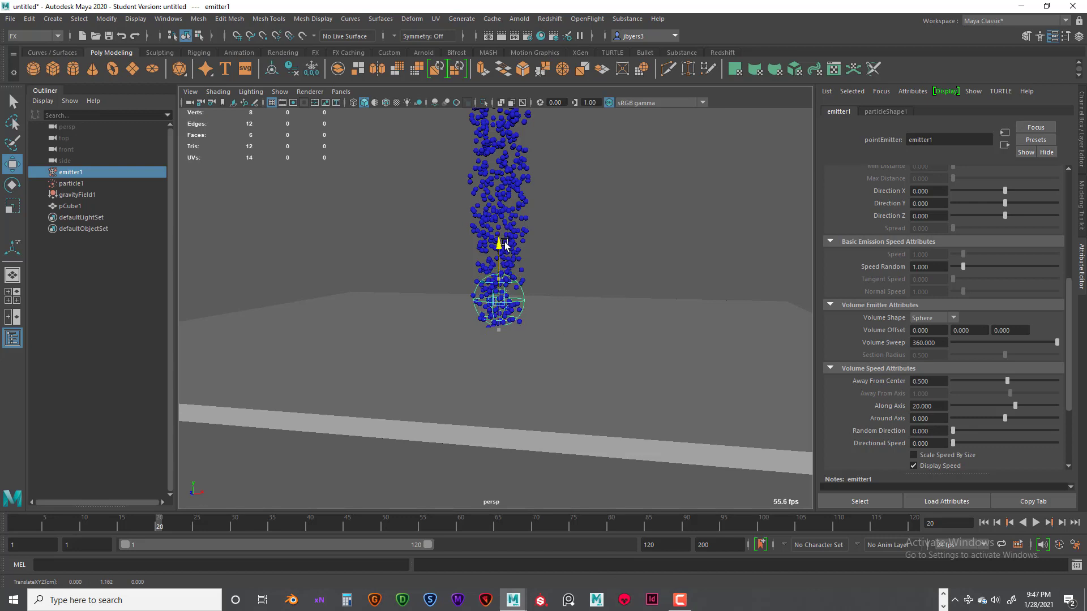
- Replay the simulation from the start to frame 31 and examine the raised emitter's stream from above and below the slab
{"action": "left_click", "coordinate": [984, 523]}
{"action": "left_click", "coordinate": [1036, 524]}
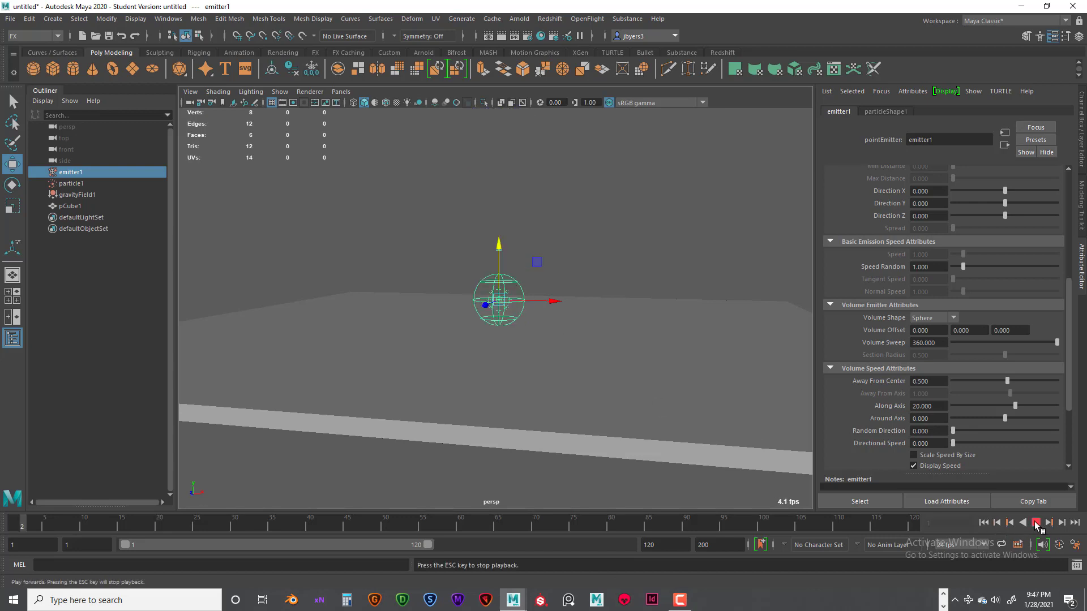
{"action": "left_click", "coordinate": [1037, 523]}
{"action": "left_click_drag", "start_coordinate": [602, 364], "coordinate": [617, 347], "text": "alt"}
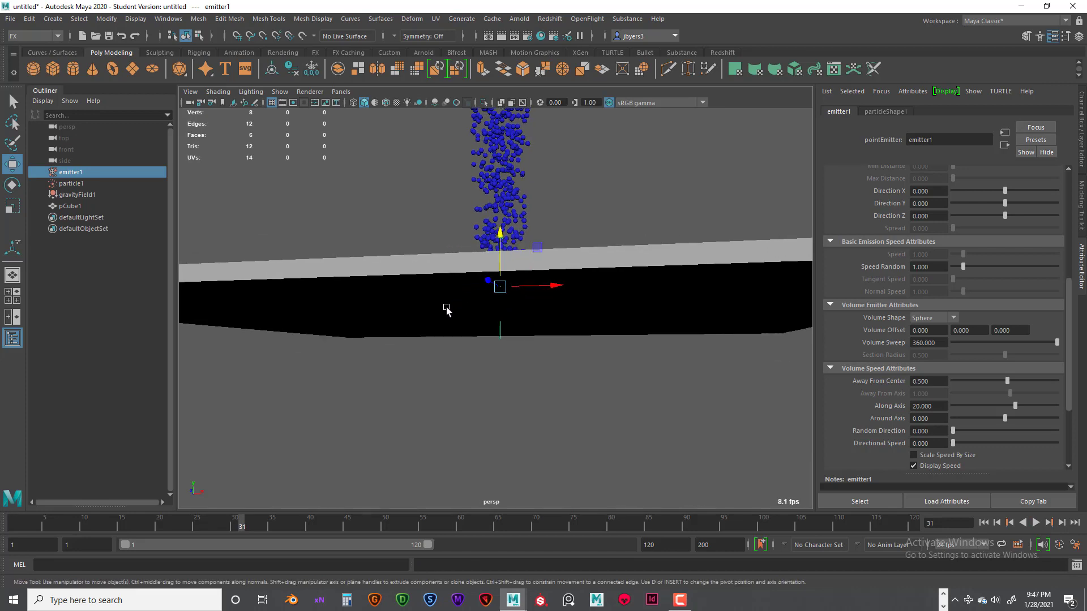
{"action": "left_click_drag", "start_coordinate": [490, 327], "coordinate": [602, 332], "text": "alt"}
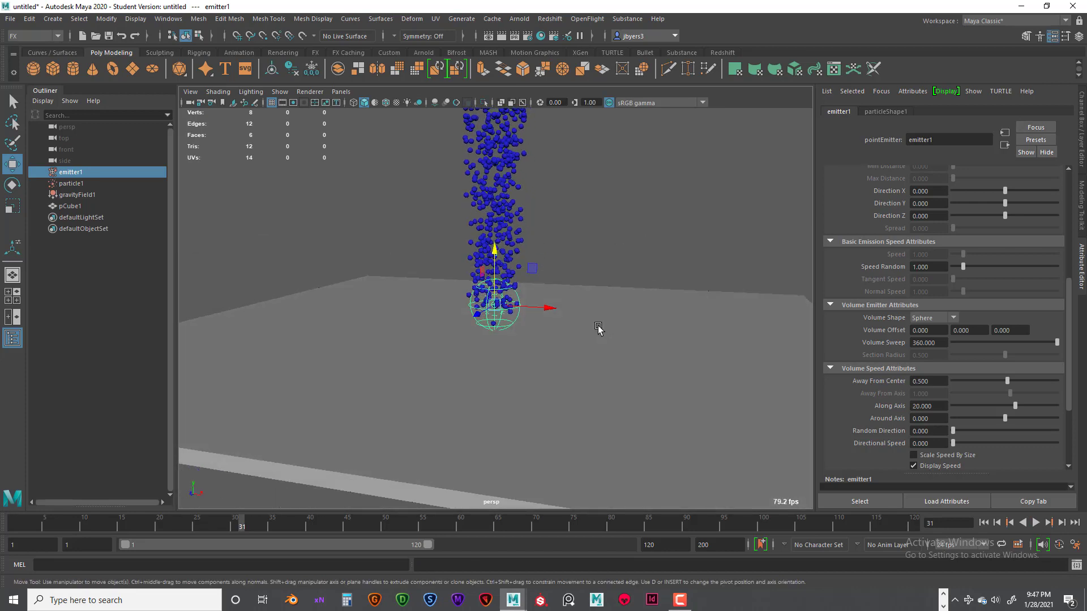
{"action": "right_click_drag", "start_coordinate": [597, 328], "coordinate": [557, 316], "text": "alt"}
{"action": "middle_click_drag", "start_coordinate": [557, 314], "coordinate": [571, 357], "text": "alt"}
{"action": "scroll", "coordinate": [571, 357], "scroll_direction": "down", "scroll_amount": 2}
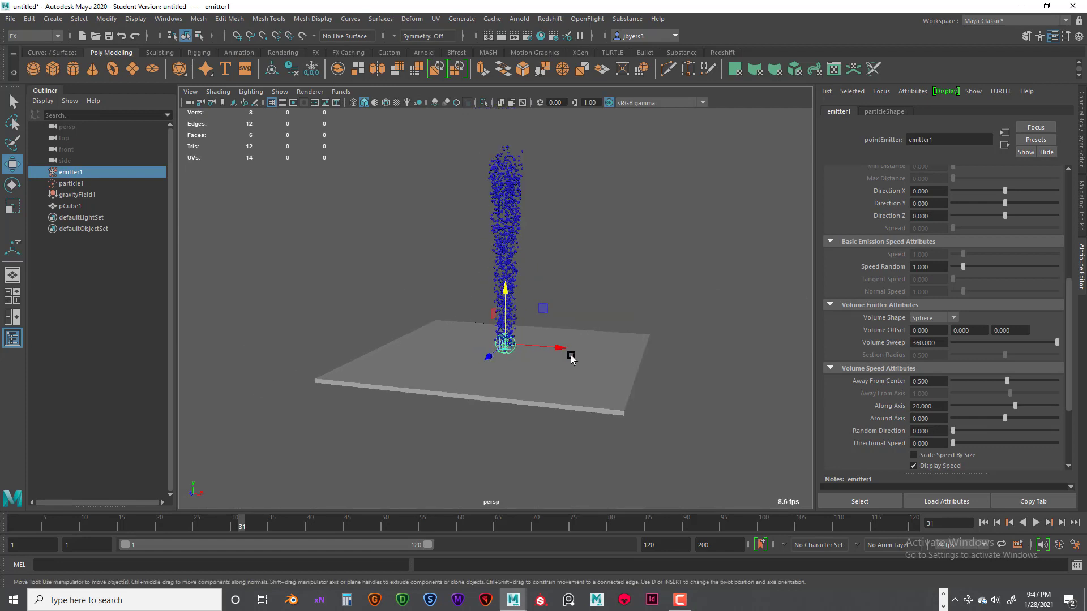
{"action": "scroll", "coordinate": [571, 357], "scroll_direction": "up", "scroll_amount": 3}
{"action": "left_click_drag", "start_coordinate": [582, 295], "coordinate": [544, 310], "text": "alt"}
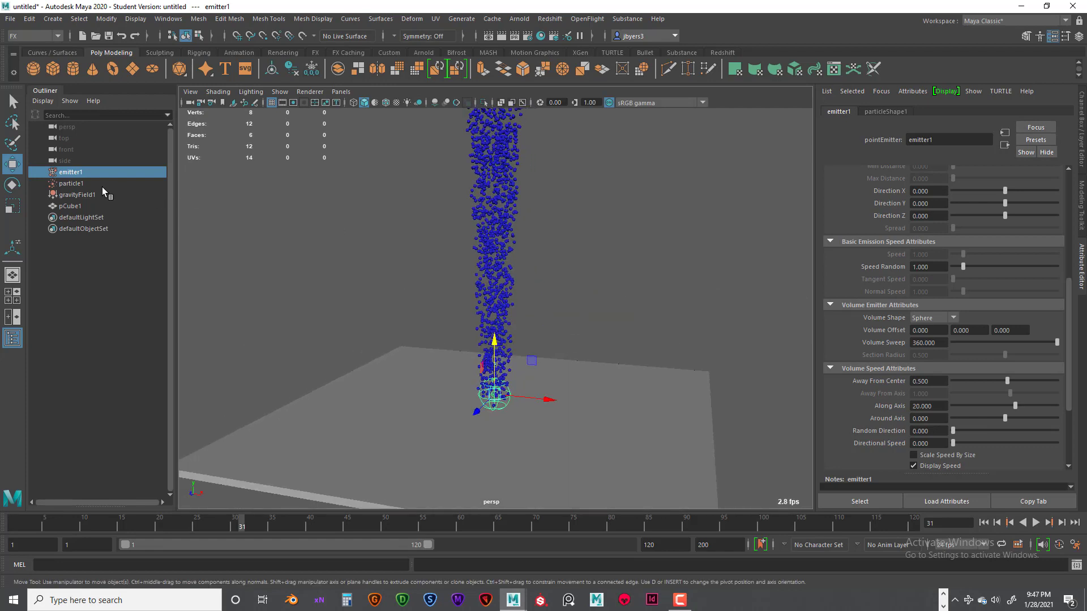
- Make the particles collide with the slab using the legacy particle Make Collide command
{"action": "left_click", "coordinate": [79, 182]}
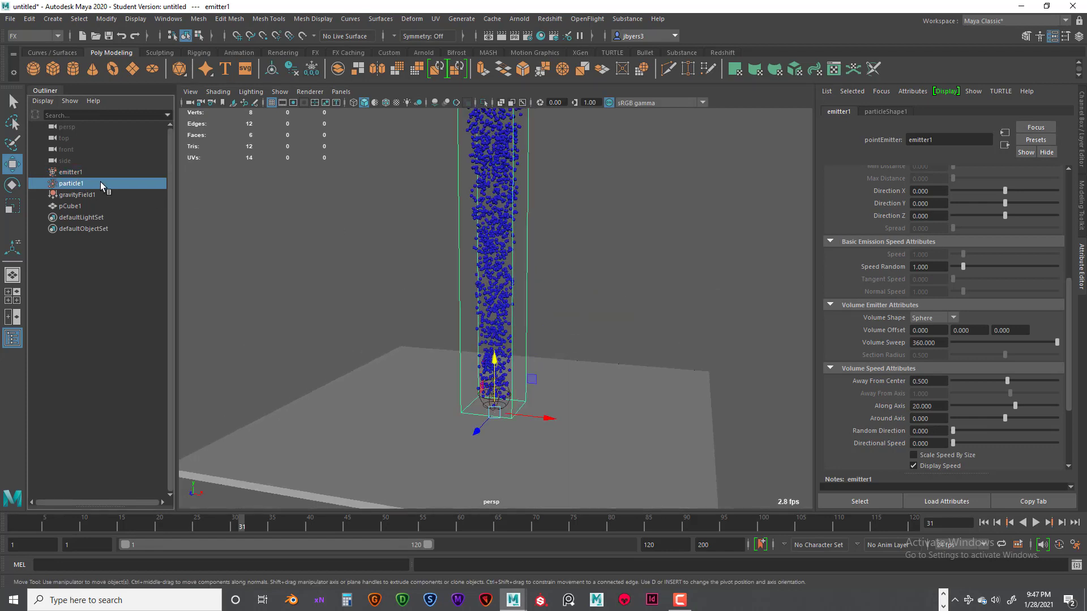
{"action": "left_click", "coordinate": [610, 379], "text": "shift"}
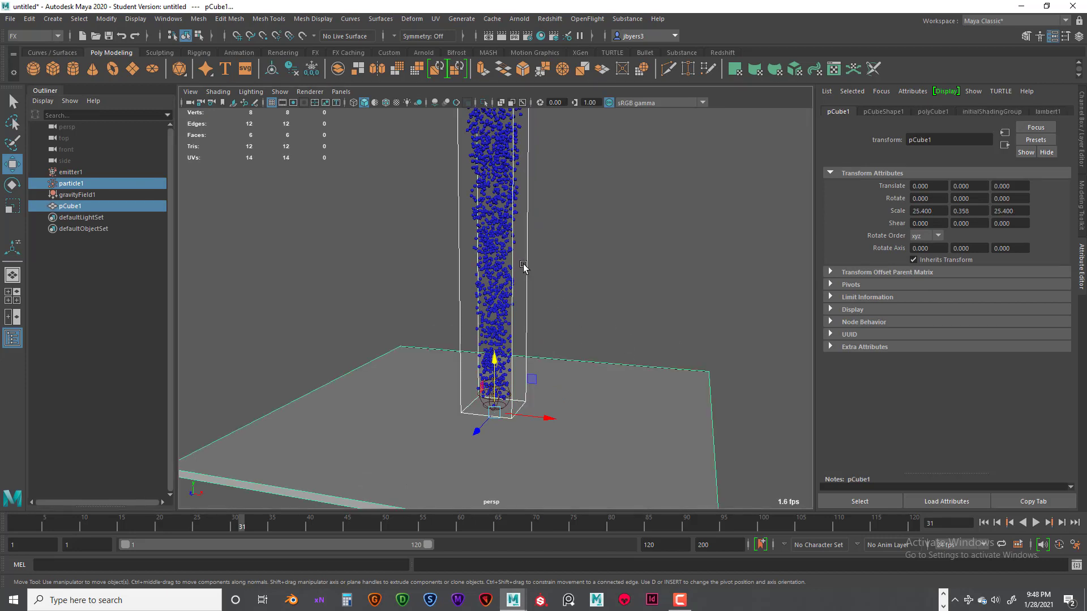
{"action": "key", "text": "space"}
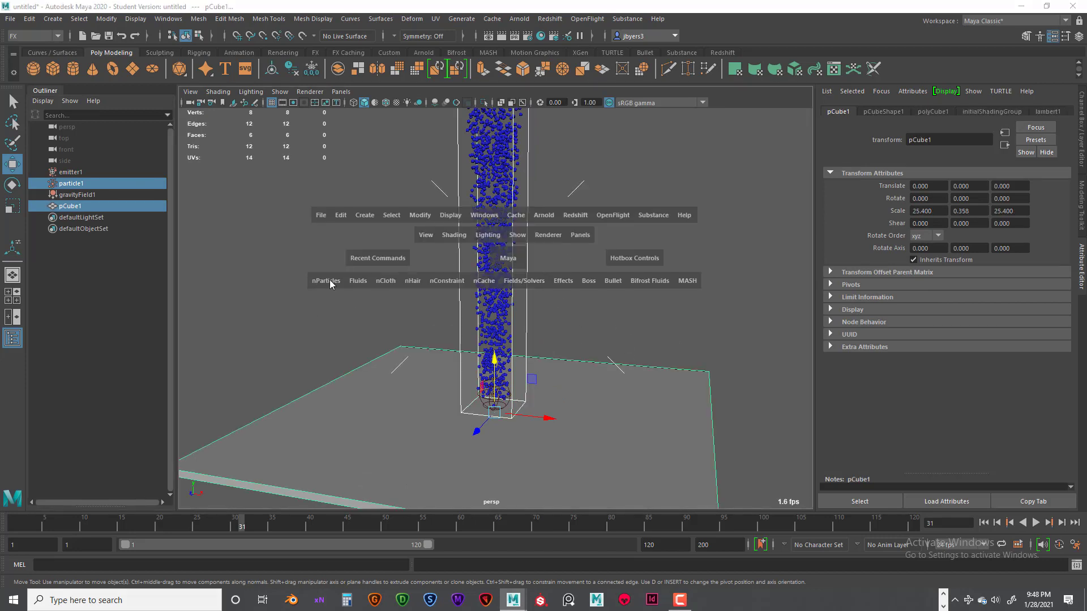
{"action": "left_click", "coordinate": [329, 280]}
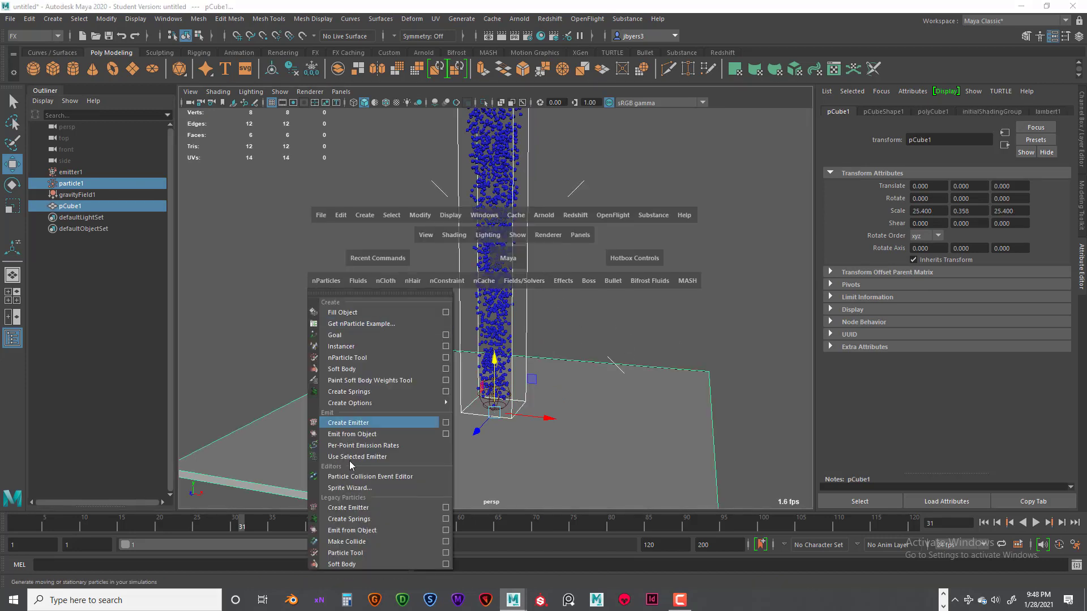
{"action": "left_click", "coordinate": [363, 545]}
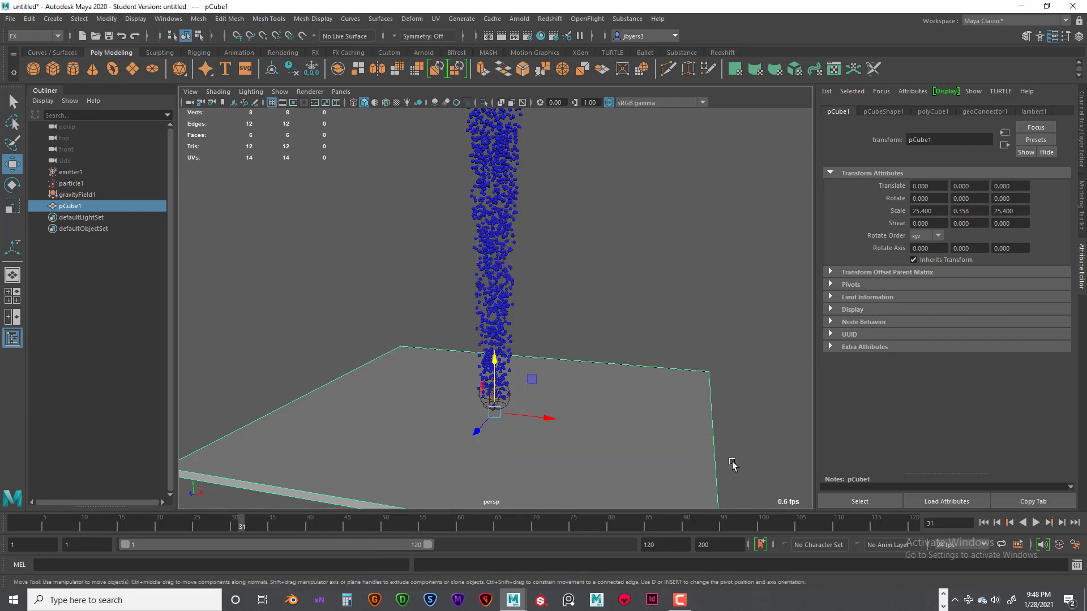
- Return to the first frame, frame the slab, and review the Resilience and Friction settings of its geoConnector1 collision node
{"action": "left_click", "coordinate": [984, 522]}
{"action": "key", "text": "f"}
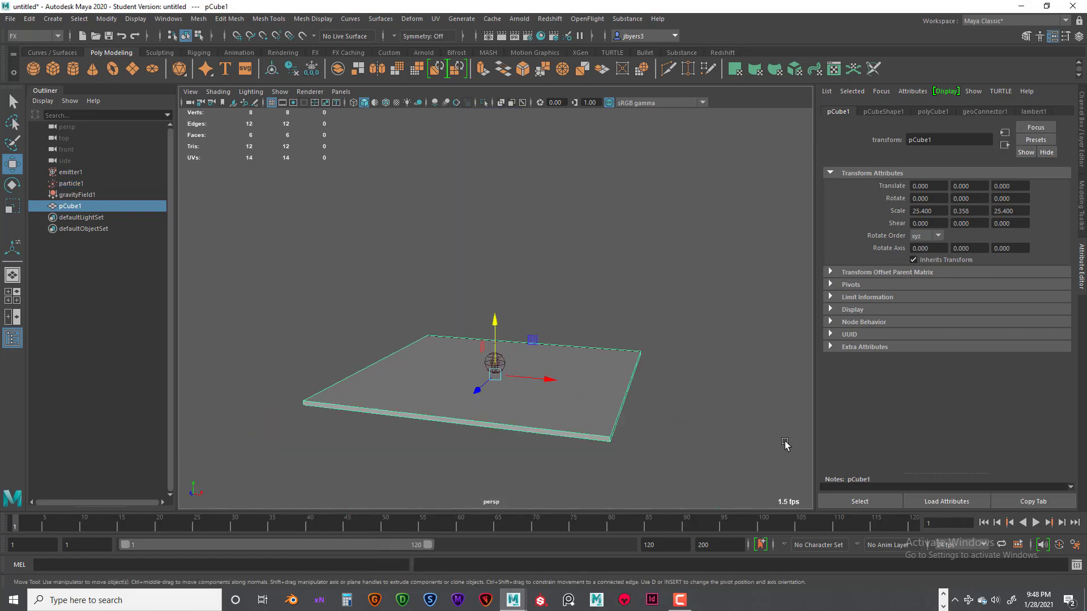
{"action": "left_click", "coordinate": [979, 111]}
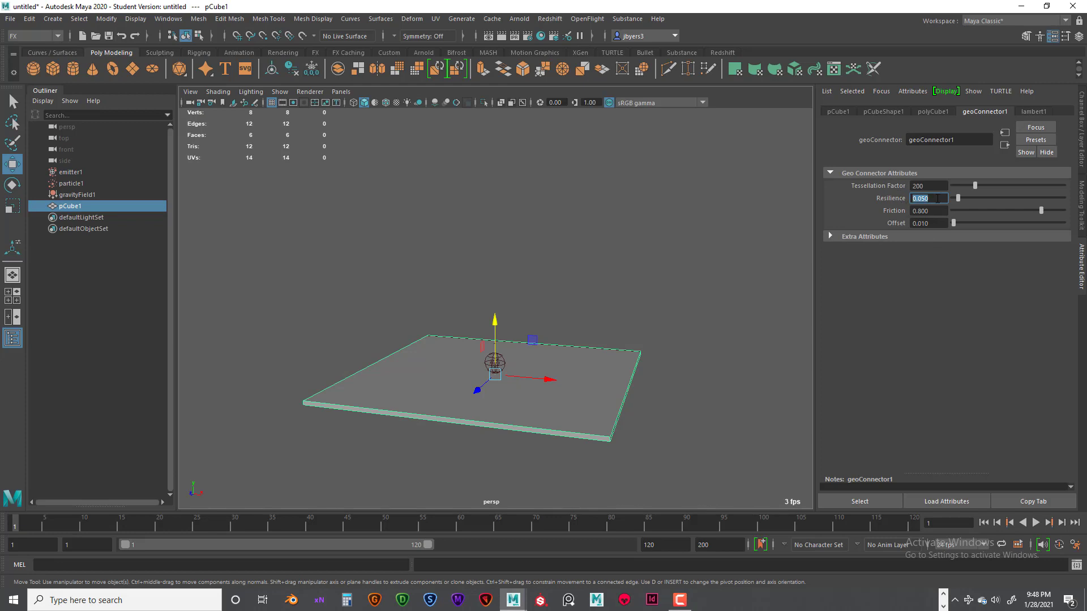
{"action": "left_click", "coordinate": [908, 211]}
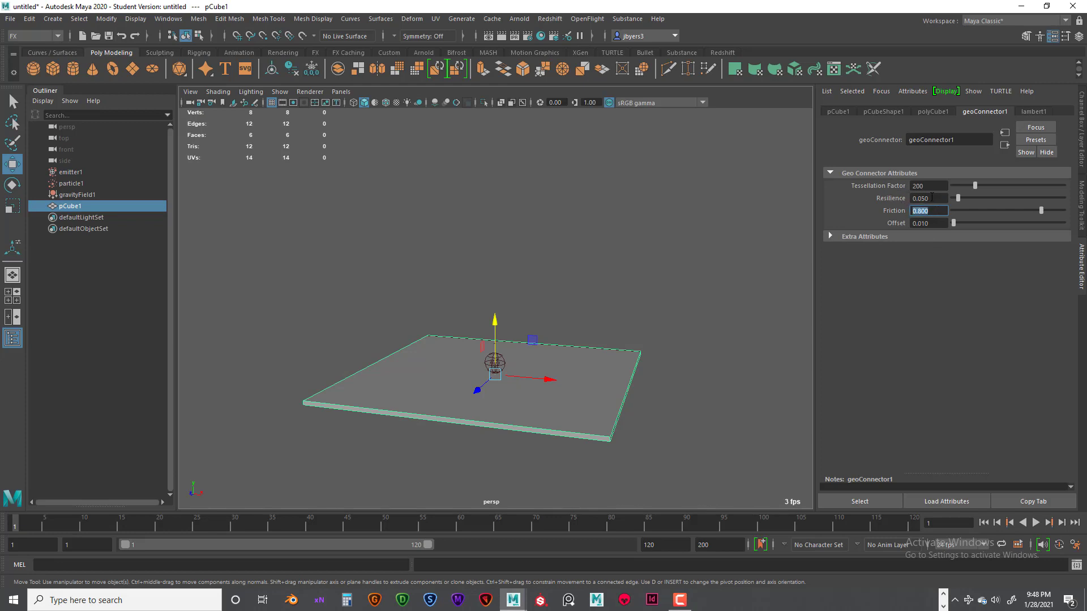
{"action": "left_click", "coordinate": [929, 199]}
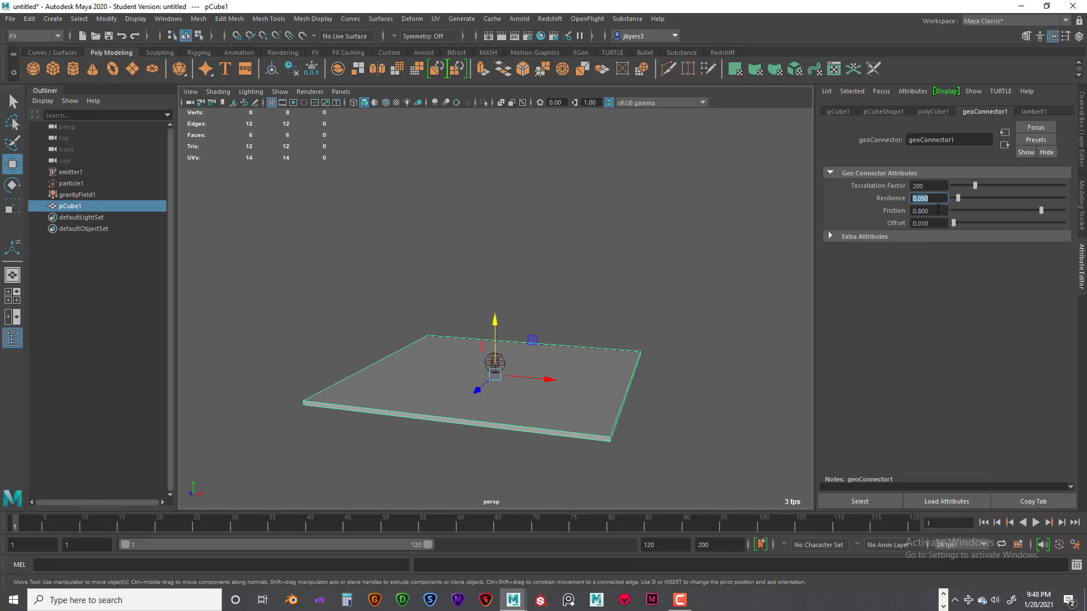
{"action": "left_click_drag", "start_coordinate": [938, 210], "coordinate": [910, 212]}
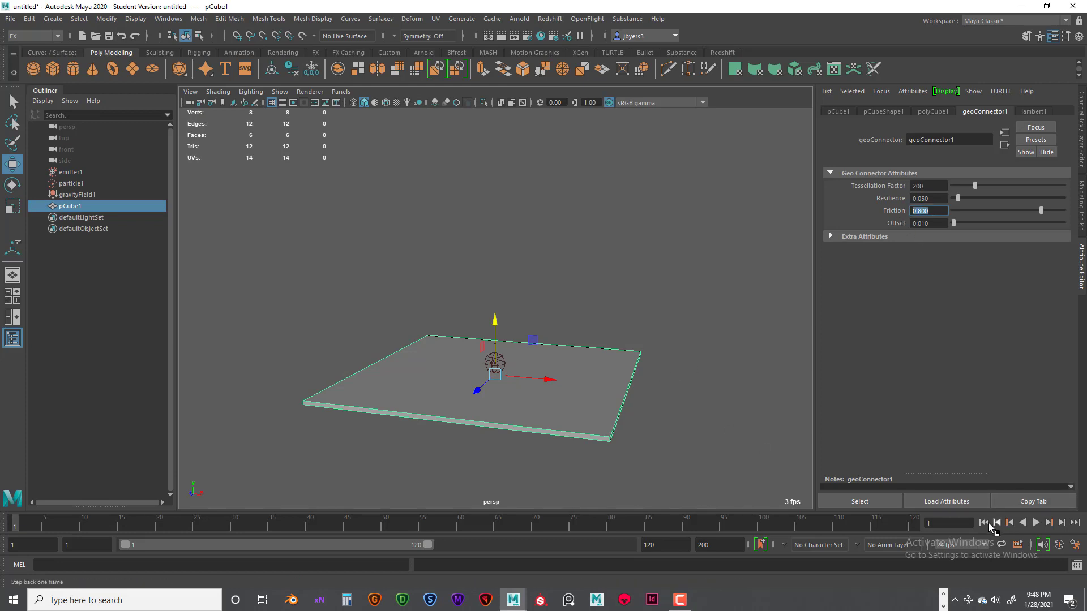
- Play the collision simulation to frame 103 and examine the particles landing on and leaking below the slab
{"action": "left_click", "coordinate": [1038, 523]}
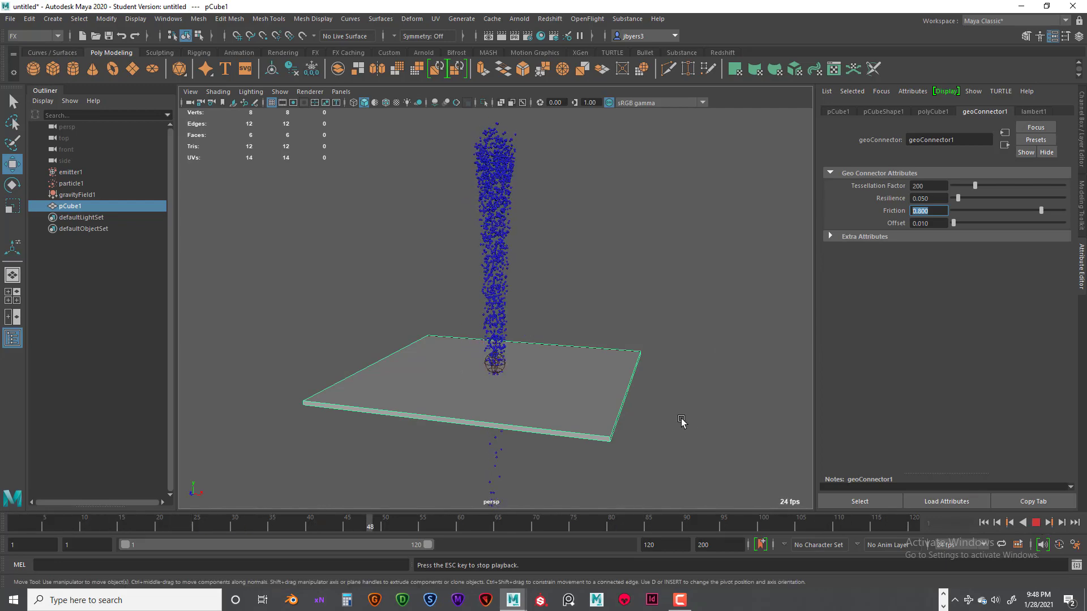
{"action": "left_click_drag", "start_coordinate": [682, 425], "coordinate": [691, 409], "text": "alt"}
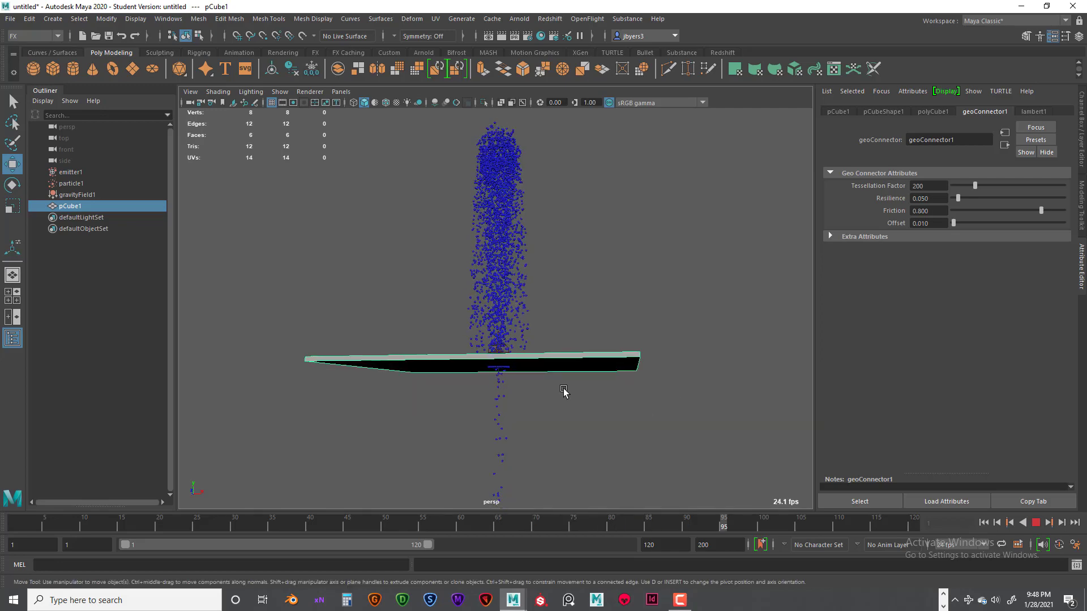
{"action": "left_click_drag", "start_coordinate": [565, 393], "coordinate": [609, 401], "text": "alt"}
{"action": "scroll", "coordinate": [554, 389], "scroll_direction": "up", "scroll_amount": 4}
{"action": "scroll", "coordinate": [555, 389], "scroll_direction": "up", "scroll_amount": 3}
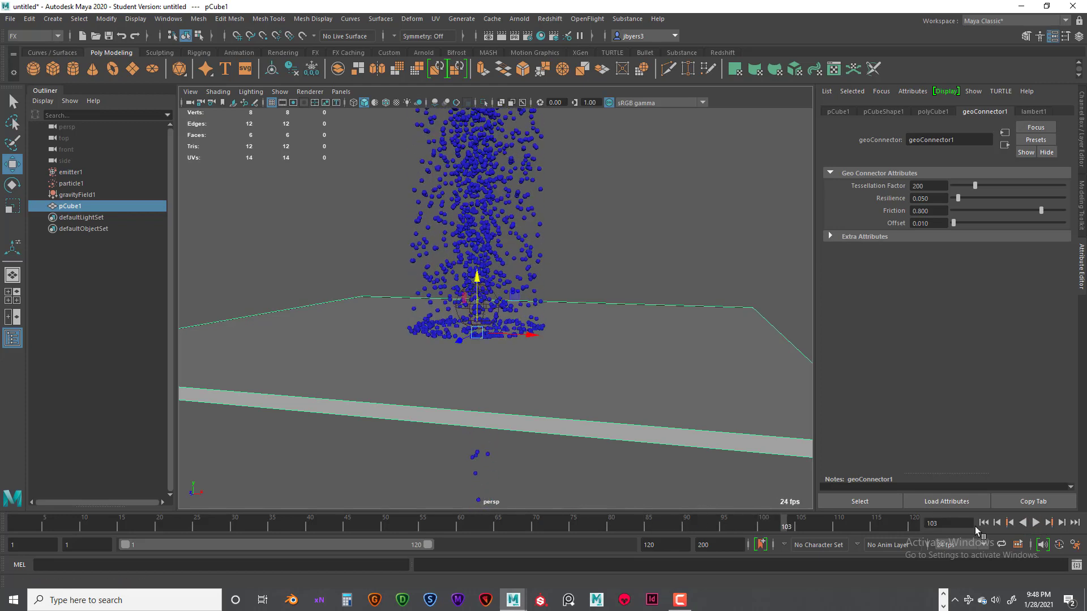
- Back at the first frame, raise the emitter to about 1.34 in Y and replay to frame 77 to check for leaks
{"action": "left_click", "coordinate": [983, 522]}
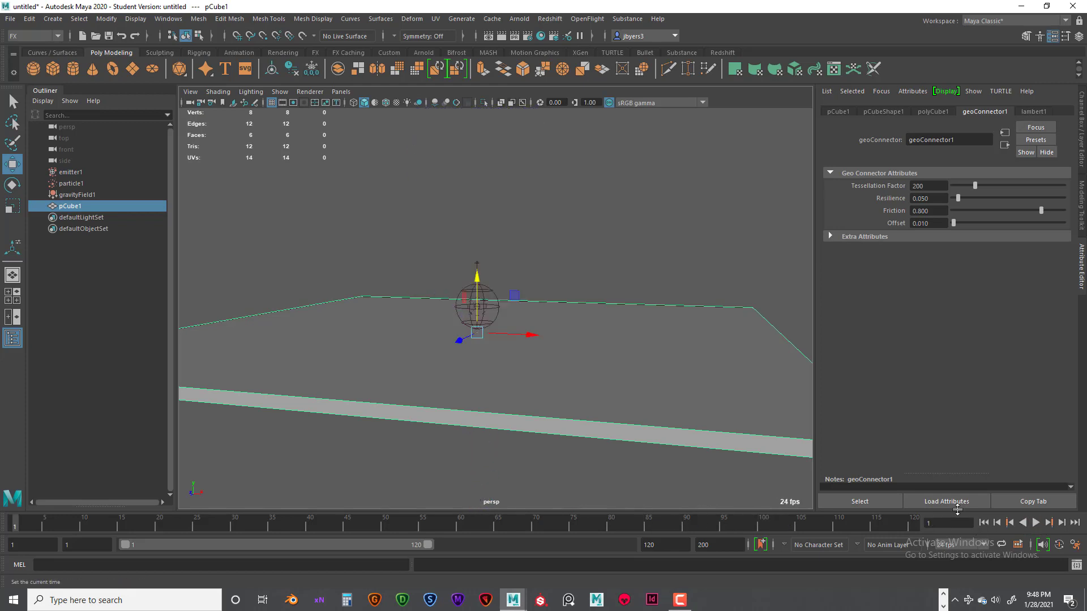
{"action": "left_click", "coordinate": [491, 292]}
{"action": "left_click_drag", "start_coordinate": [563, 364], "coordinate": [448, 347], "text": "alt"}
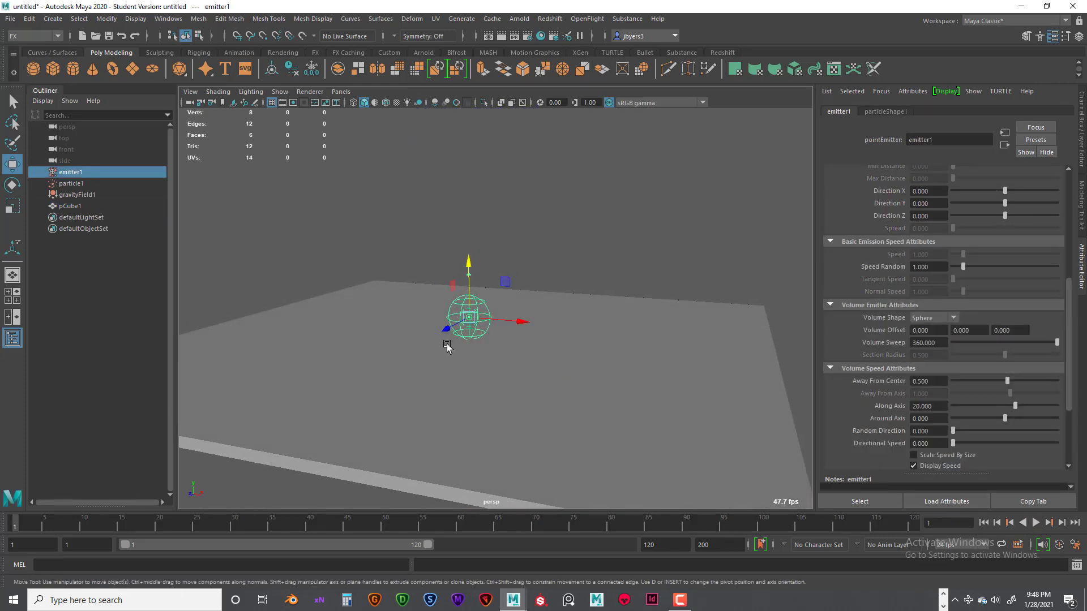
{"action": "left_click_drag", "start_coordinate": [468, 261], "coordinate": [469, 254]}
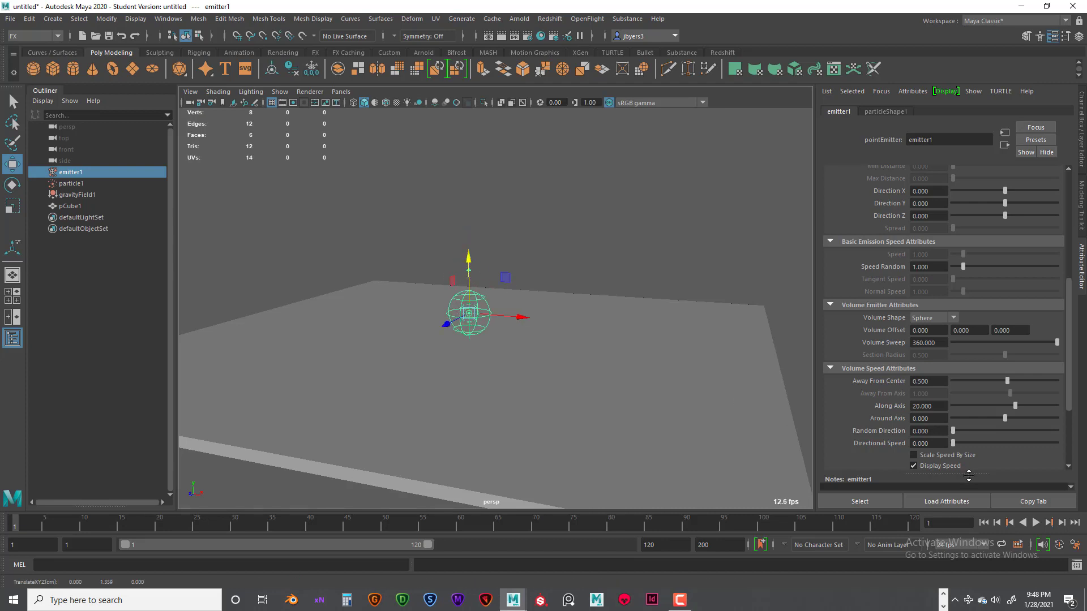
{"action": "left_click", "coordinate": [1036, 523]}
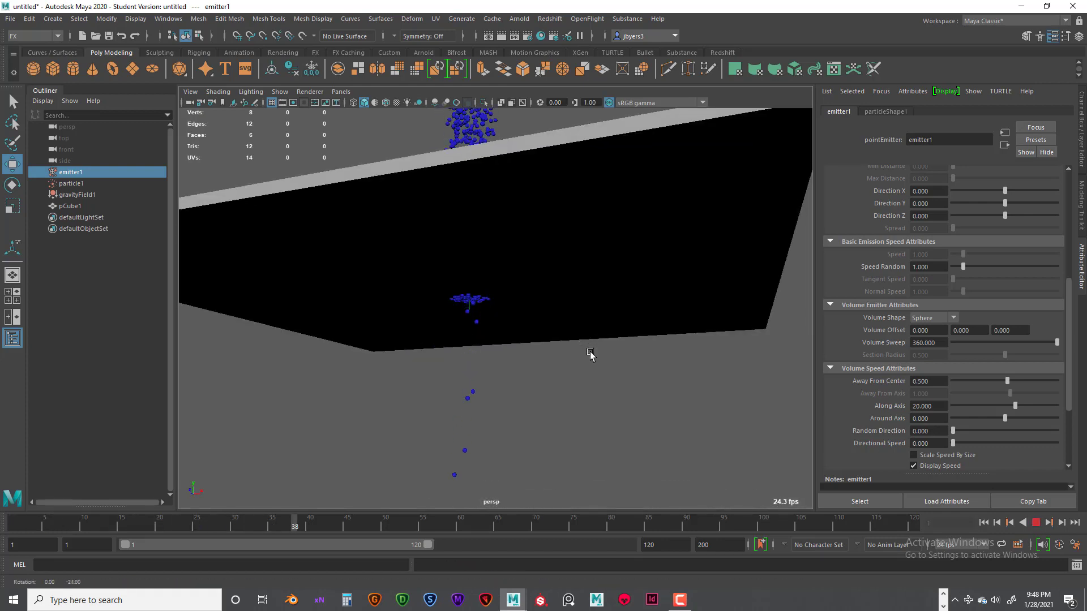
{"action": "left_click", "coordinate": [1036, 522]}
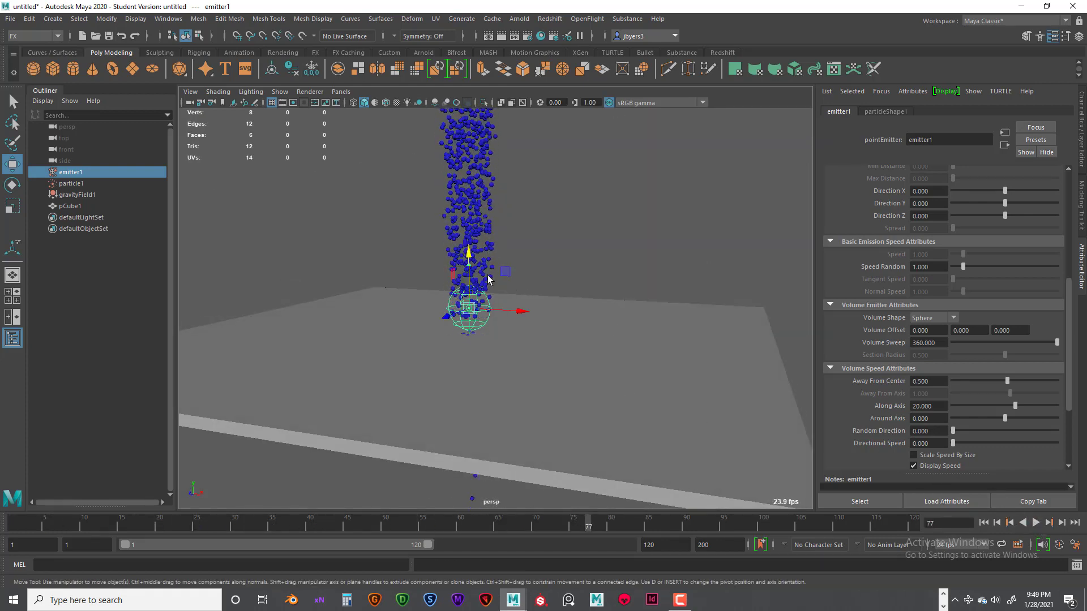
- Raise the emitter to about 2.34 in Y and replay the simulation from the first frame to check for leaks
{"action": "left_click_drag", "start_coordinate": [469, 255], "coordinate": [470, 227]}
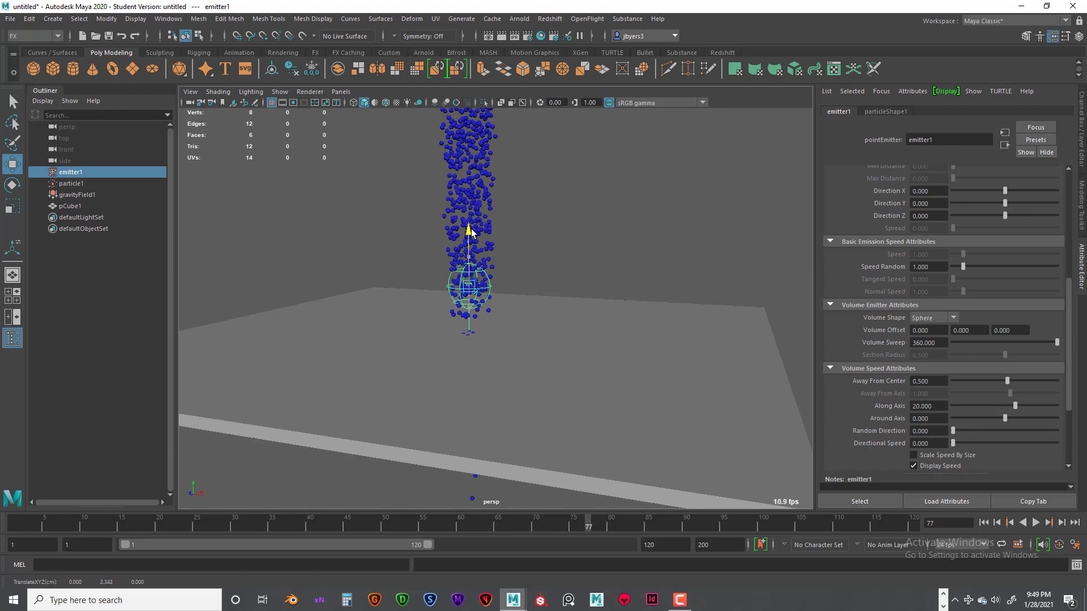
{"action": "left_click", "coordinate": [983, 523]}
{"action": "left_click", "coordinate": [1036, 522]}
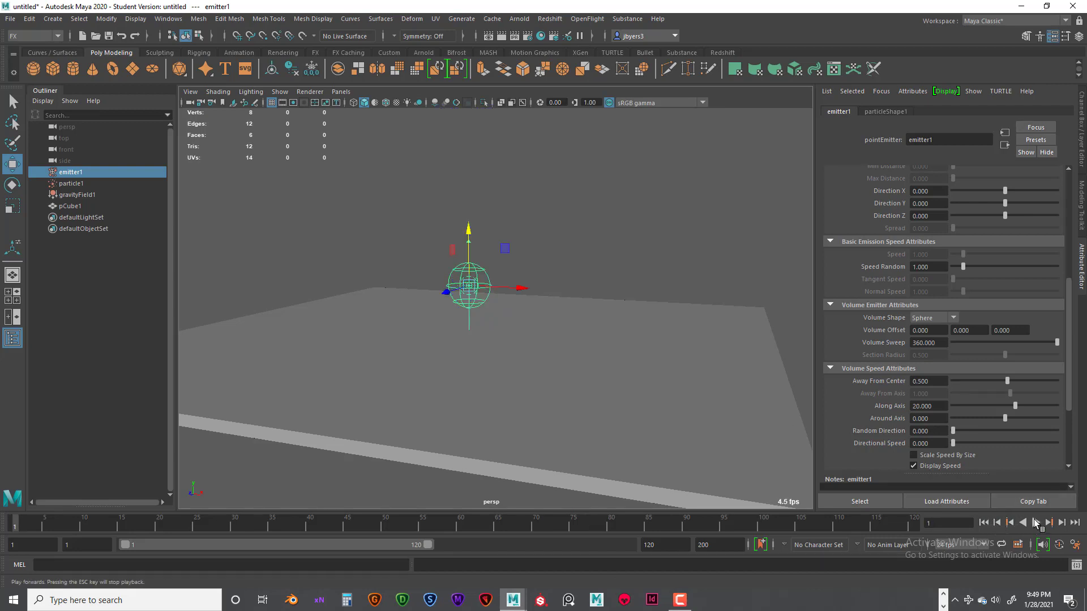
{"action": "mouse_move", "coordinate": [621, 405]}
{"action": "left_mouse_down", "text": "alt"}
{"action": "mouse_move", "coordinate": [609, 373]}
{"action": "mouse_move", "coordinate": [601, 406]}
{"action": "left_mouse_up", "text": "alt"}
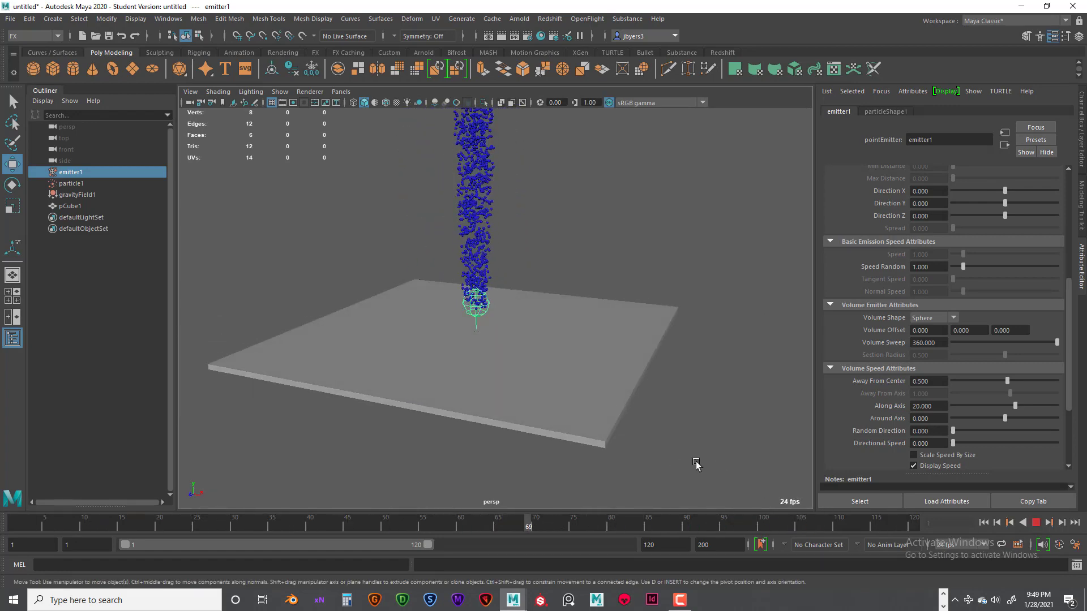
{"action": "left_click", "coordinate": [1035, 523]}
- Change the particles' render type to Streak and add the attributes for that render type
{"action": "left_click_drag", "start_coordinate": [544, 271], "coordinate": [536, 236], "text": "alt"}
{"action": "middle_click_drag", "start_coordinate": [537, 235], "coordinate": [532, 277], "text": "alt"}
{"action": "left_click", "coordinate": [504, 215]}
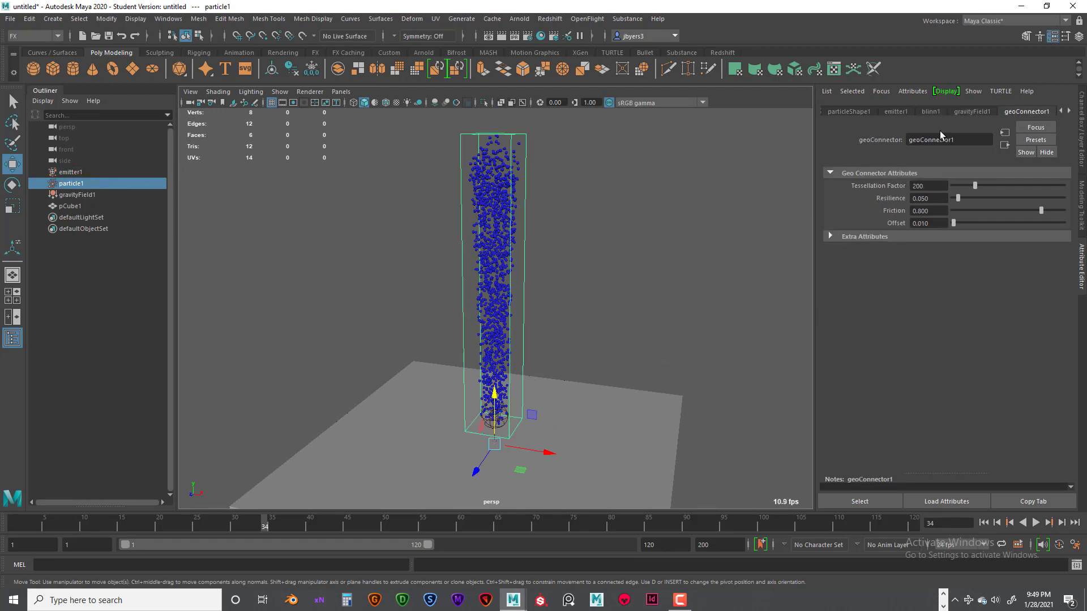
{"action": "left_click", "coordinate": [930, 112]}
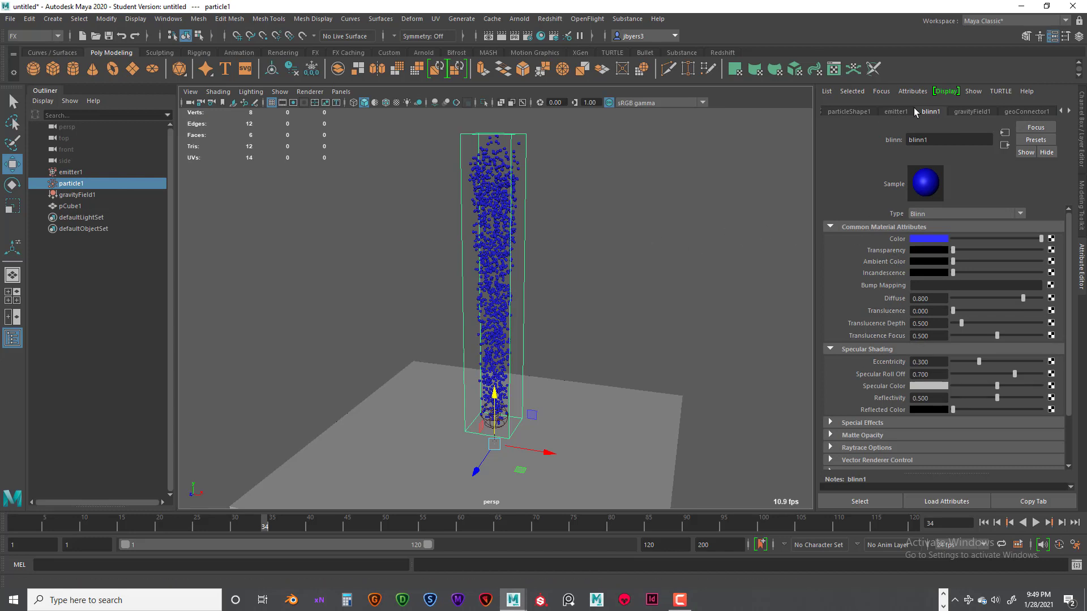
{"action": "left_click", "coordinate": [856, 109]}
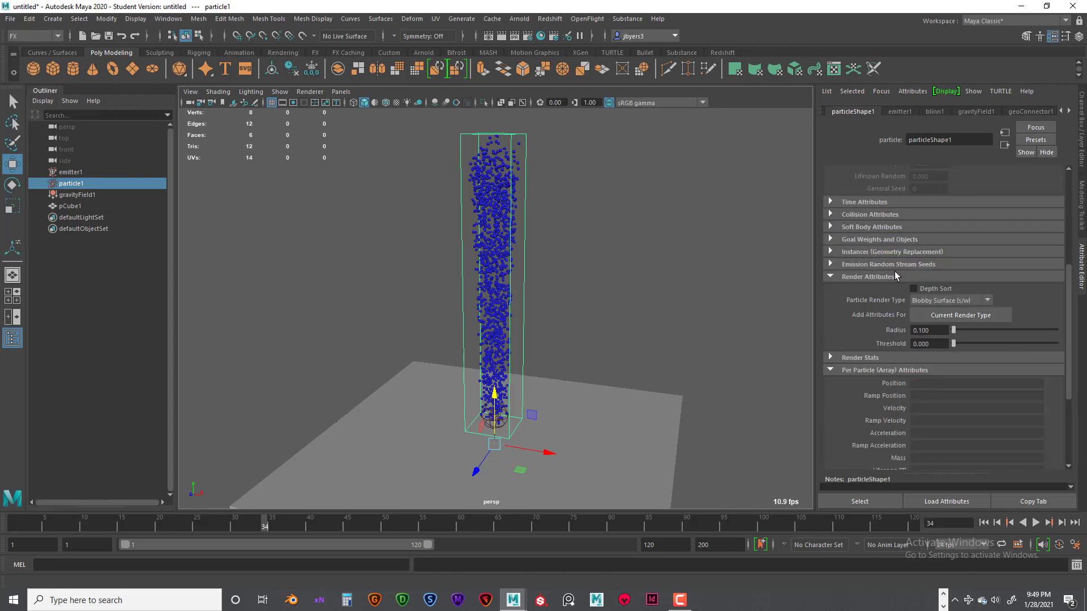
{"action": "left_click", "coordinate": [986, 300]}
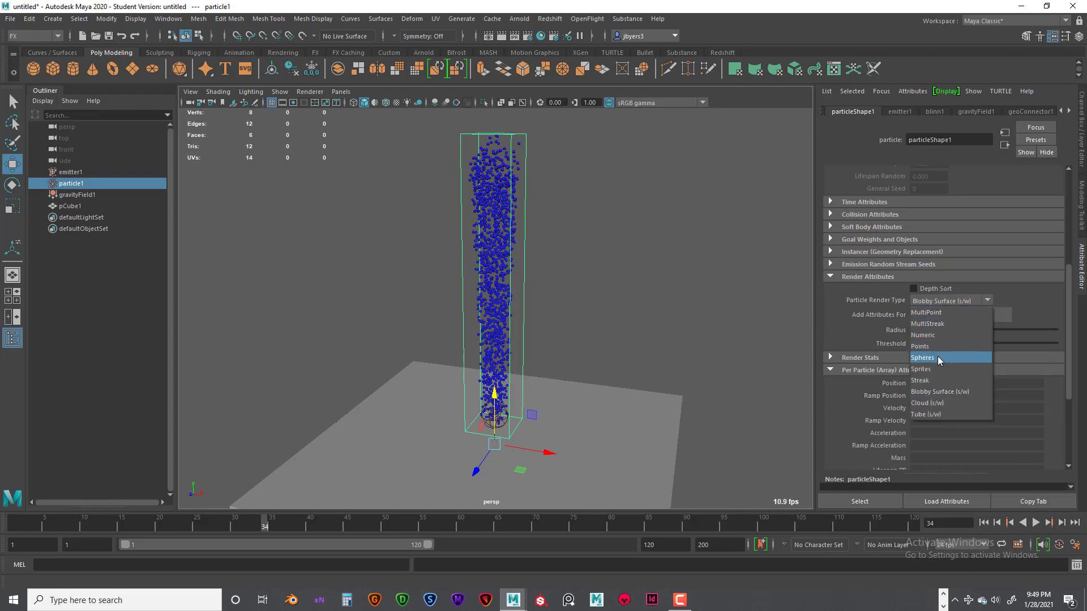
{"action": "left_click", "coordinate": [935, 382]}
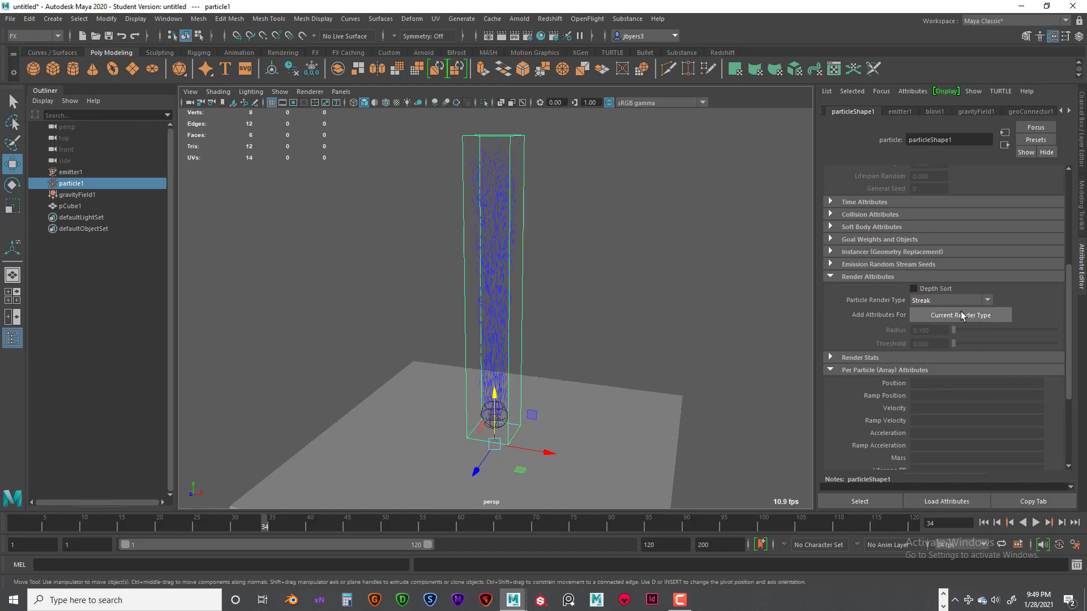
{"action": "left_click", "coordinate": [962, 317]}
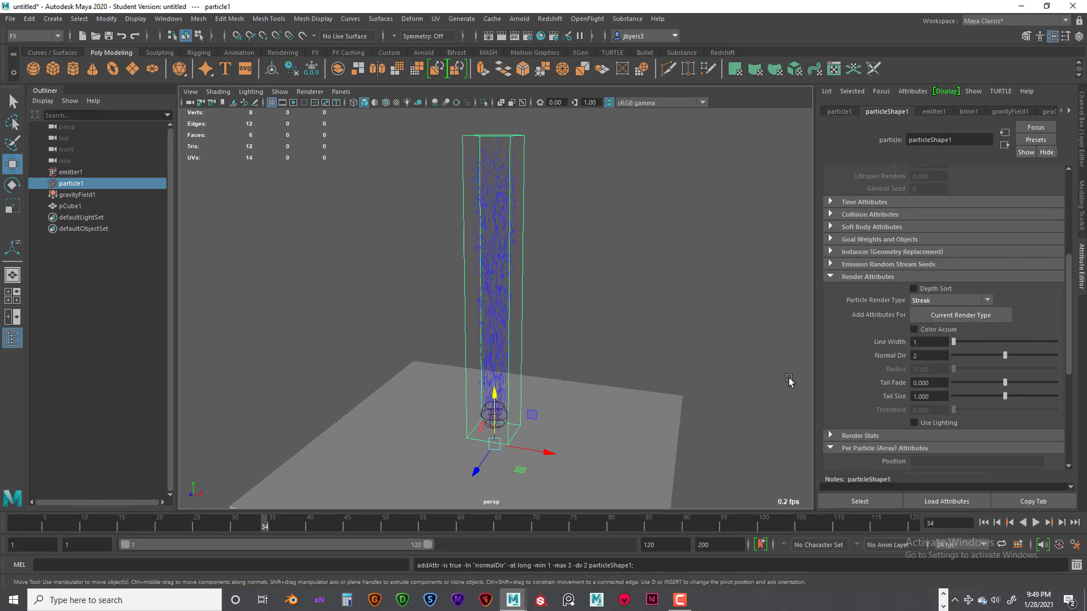
- Replay the streak simulation from the first frame and examine its collision from above and below the slab
{"action": "mouse_move", "coordinate": [616, 330]}
{"action": "left_mouse_down", "text": "alt"}
{"action": "mouse_move", "coordinate": [624, 311]}
{"action": "mouse_move", "coordinate": [616, 323]}
{"action": "left_mouse_up", "text": "alt"}
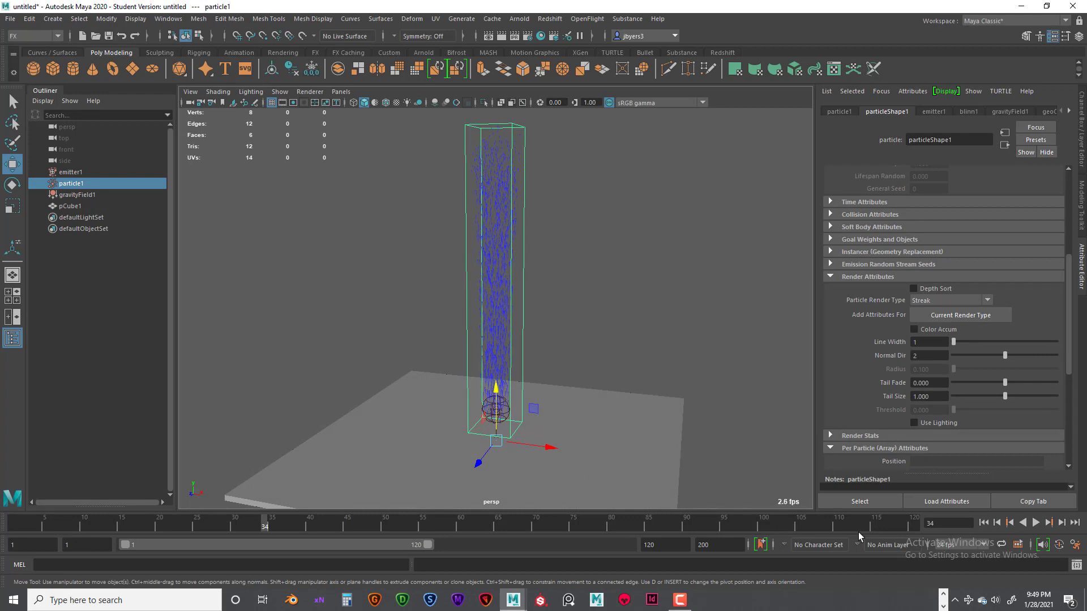
{"action": "left_click", "coordinate": [985, 523]}
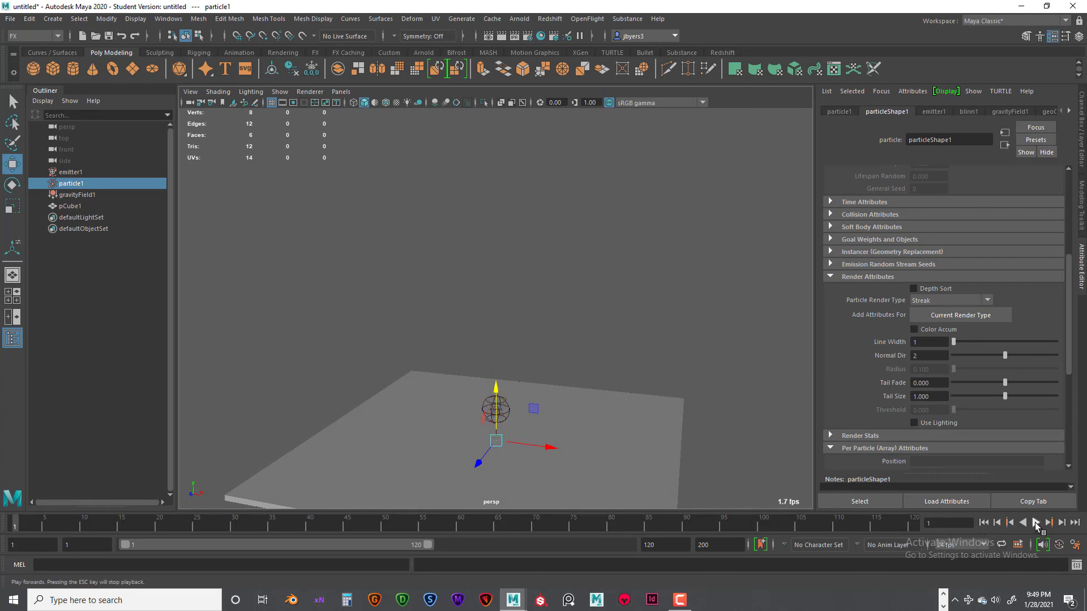
{"action": "left_click", "coordinate": [1035, 523]}
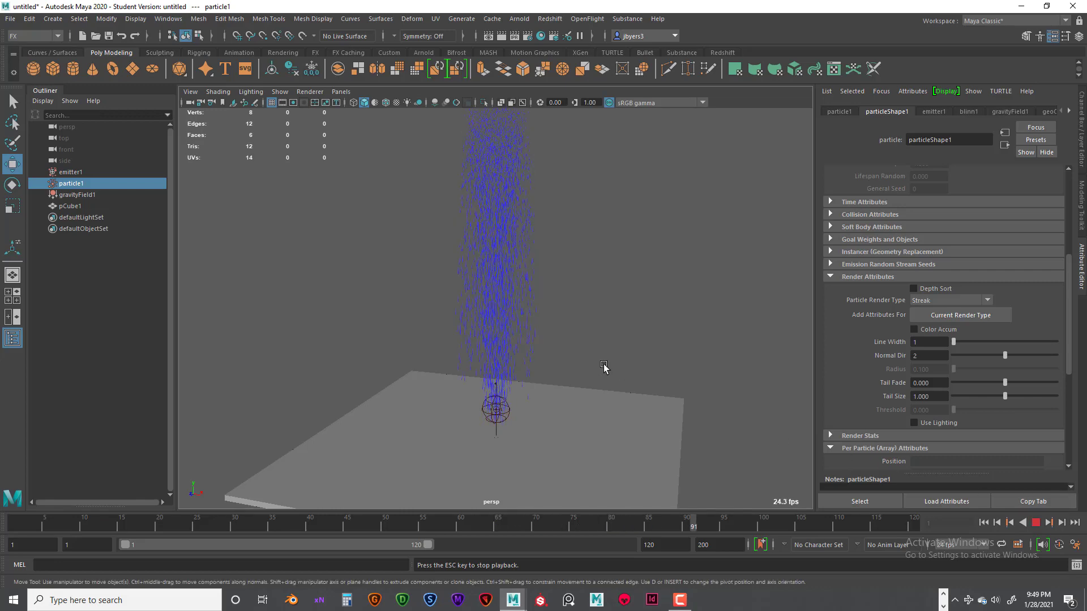
{"action": "left_click_drag", "start_coordinate": [571, 381], "coordinate": [571, 355], "text": "alt"}
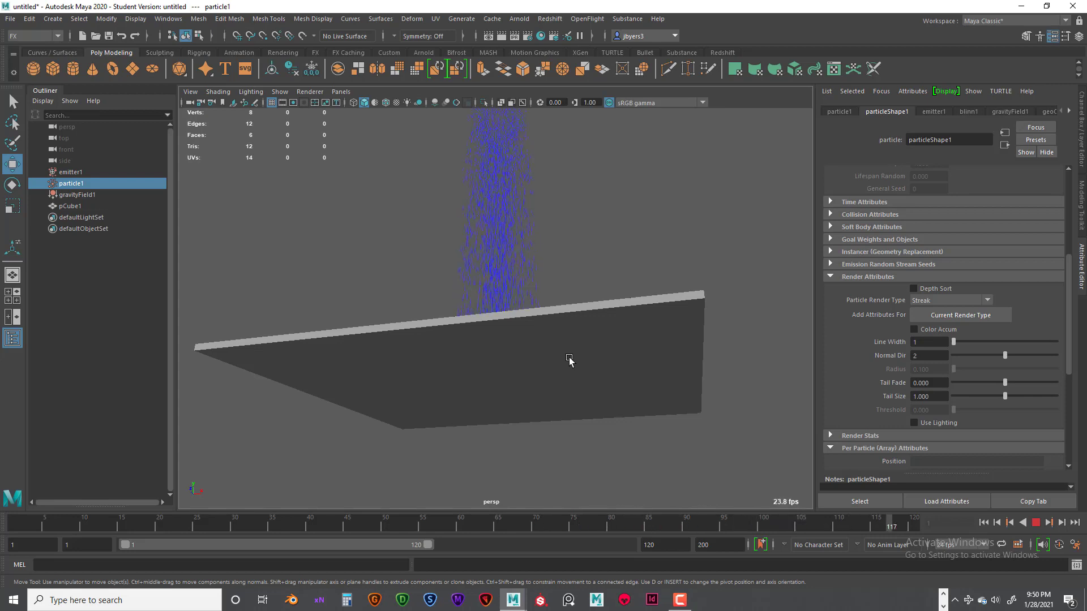
{"action": "left_click_drag", "start_coordinate": [571, 355], "coordinate": [497, 418], "text": "alt"}
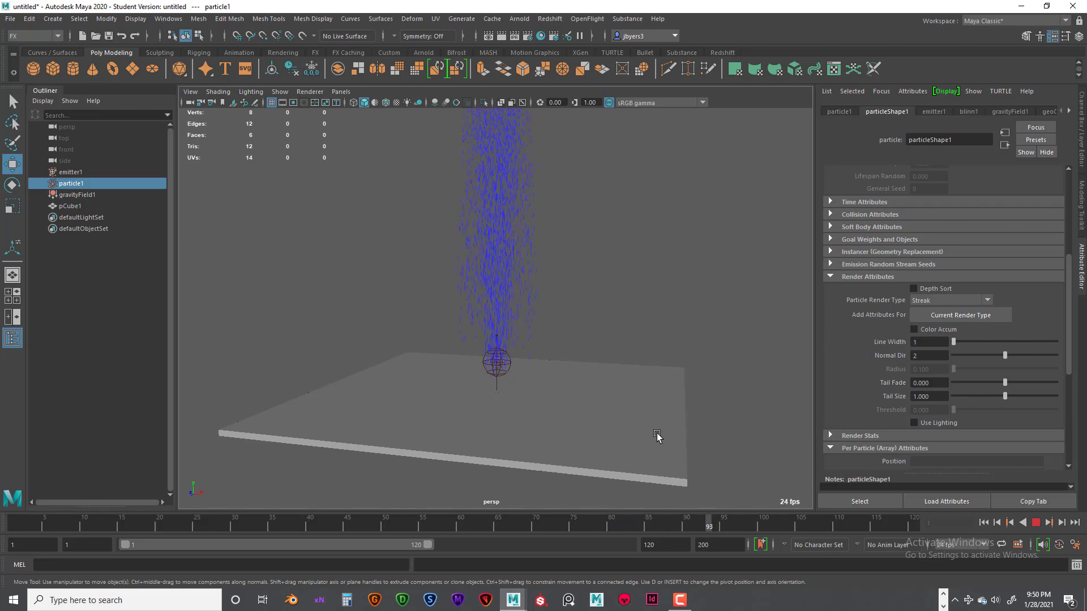
{"action": "left_click_drag", "start_coordinate": [605, 383], "coordinate": [601, 406], "text": "alt"}
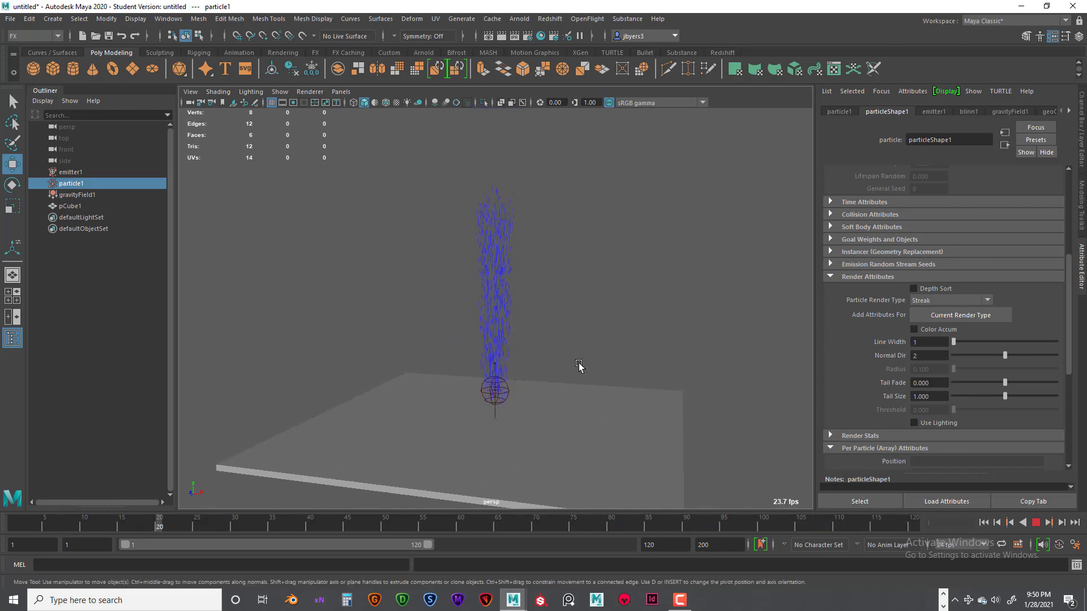
{"action": "left_click_drag", "start_coordinate": [576, 228], "coordinate": [574, 261], "text": "alt"}
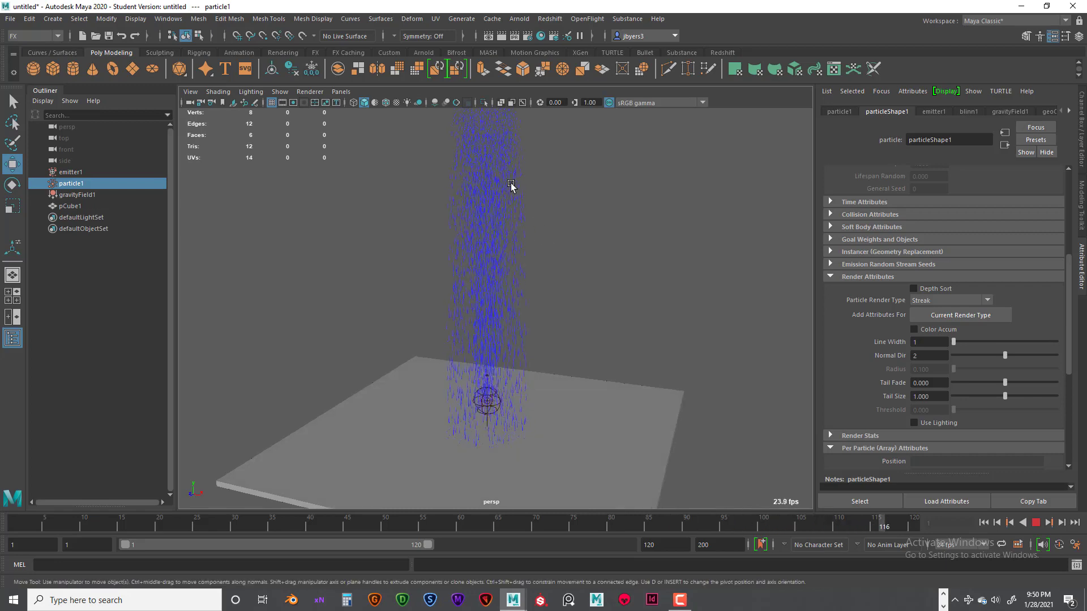
{"action": "left_click_drag", "start_coordinate": [538, 198], "coordinate": [536, 209], "text": "alt"}
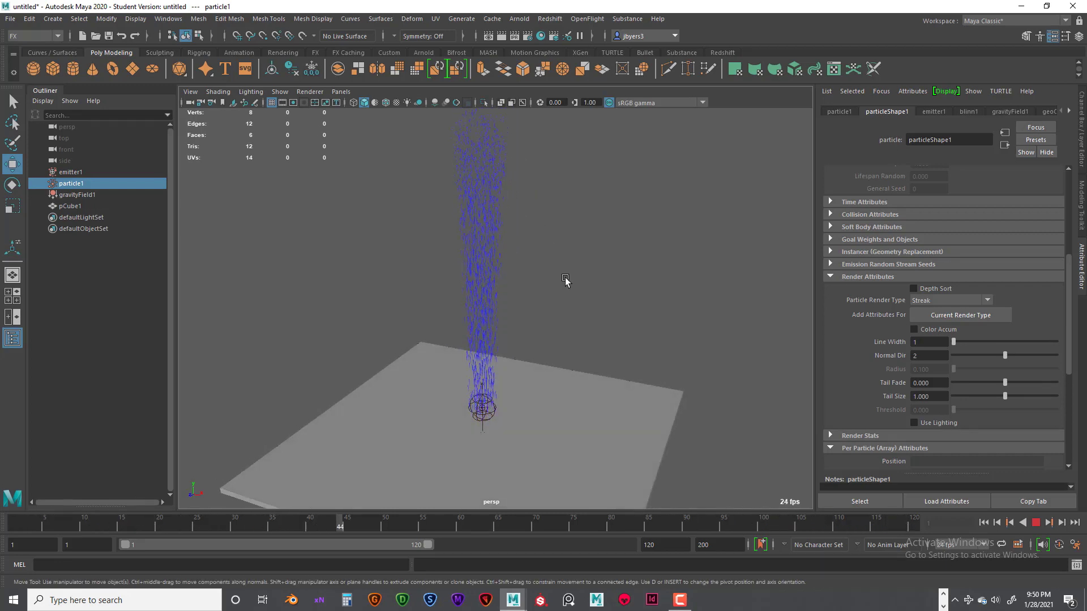
{"action": "left_click_drag", "start_coordinate": [665, 378], "coordinate": [682, 388], "text": "alt"}
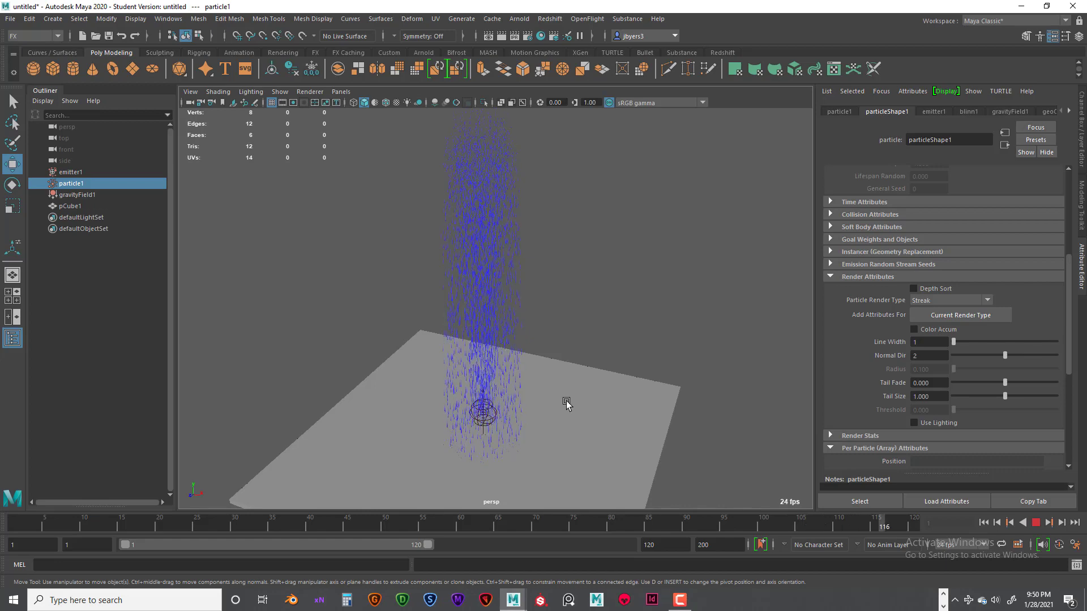
{"action": "left_click_drag", "start_coordinate": [566, 401], "coordinate": [587, 388], "text": "alt"}
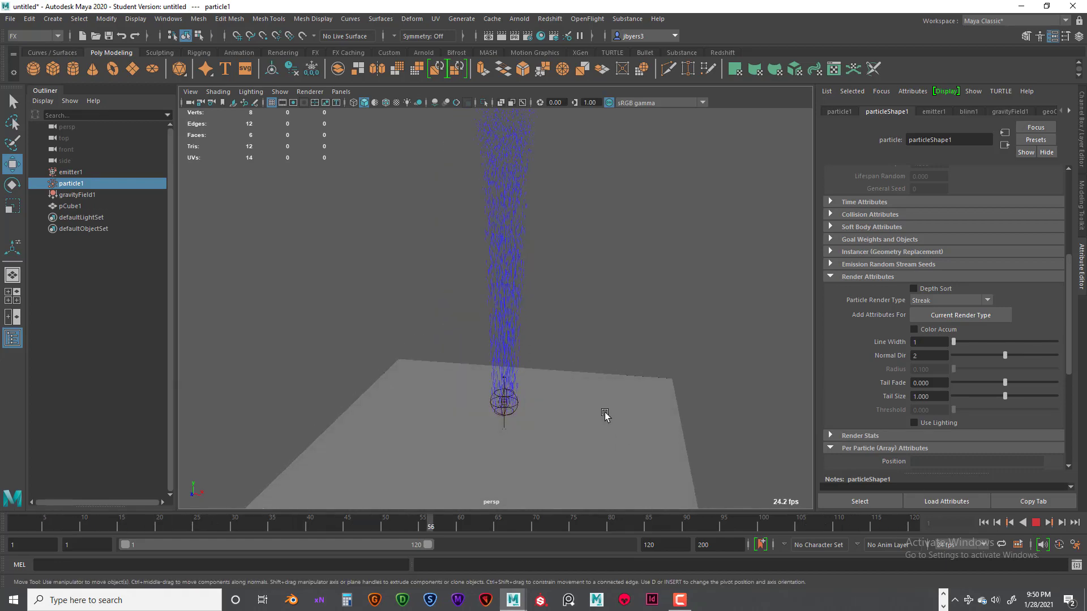
{"action": "left_click", "coordinate": [1036, 523]}
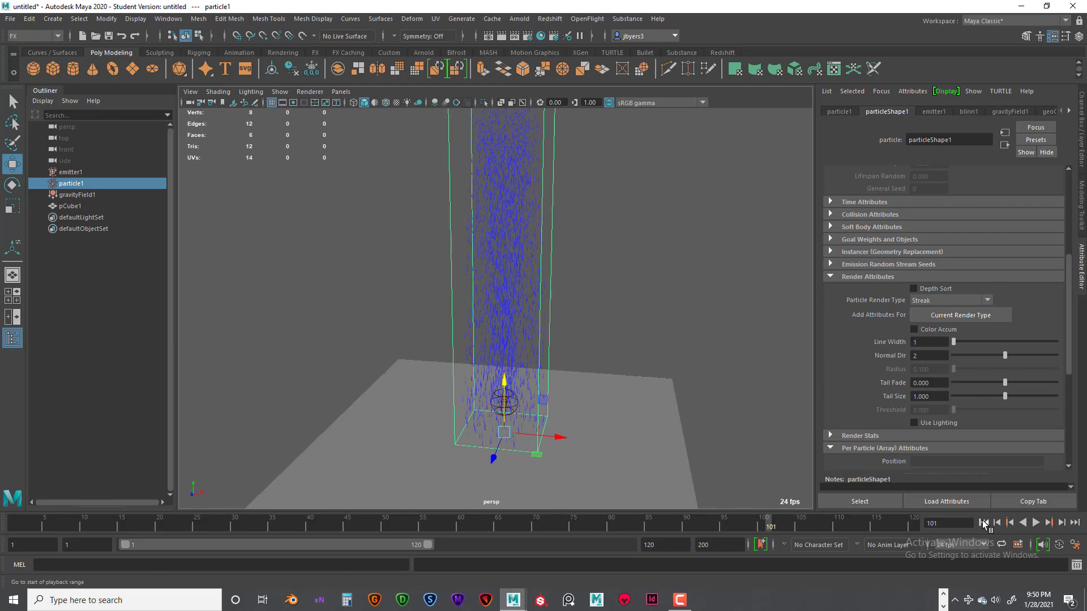
{"action": "left_click", "coordinate": [1036, 523]}
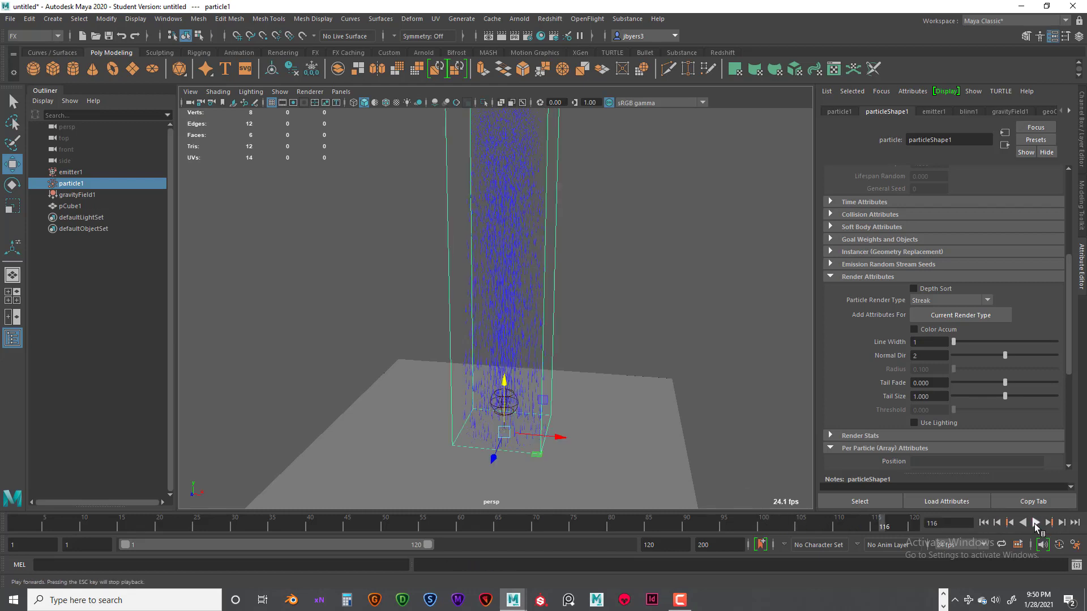
{"action": "left_click", "coordinate": [1037, 523]}
- Extend the playback range to end at frame 200 and replay the streak simulation from the first frame
{"action": "left_click_drag", "start_coordinate": [680, 545], "coordinate": [642, 544]}
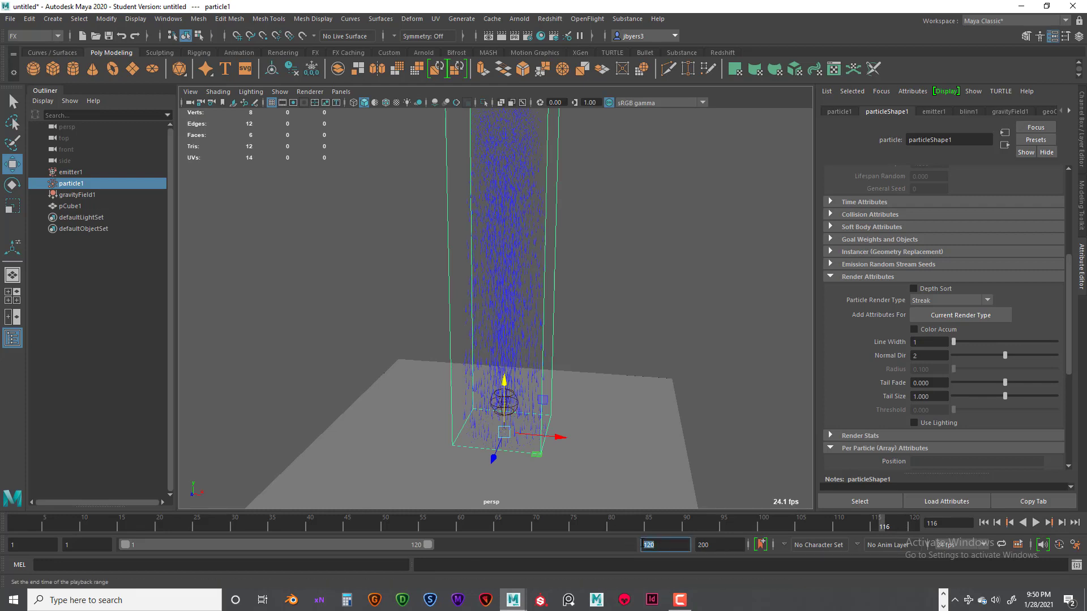
{"action": "type", "text": "200"}
{"action": "key", "text": "Return"}
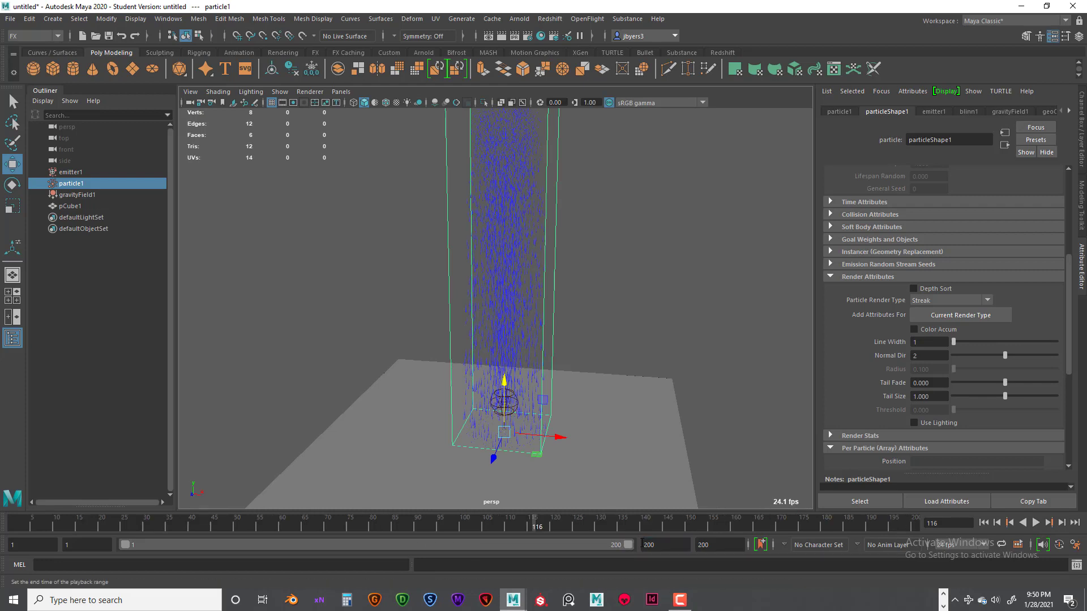
{"action": "left_click", "coordinate": [988, 526]}
{"action": "left_click", "coordinate": [1036, 523]}
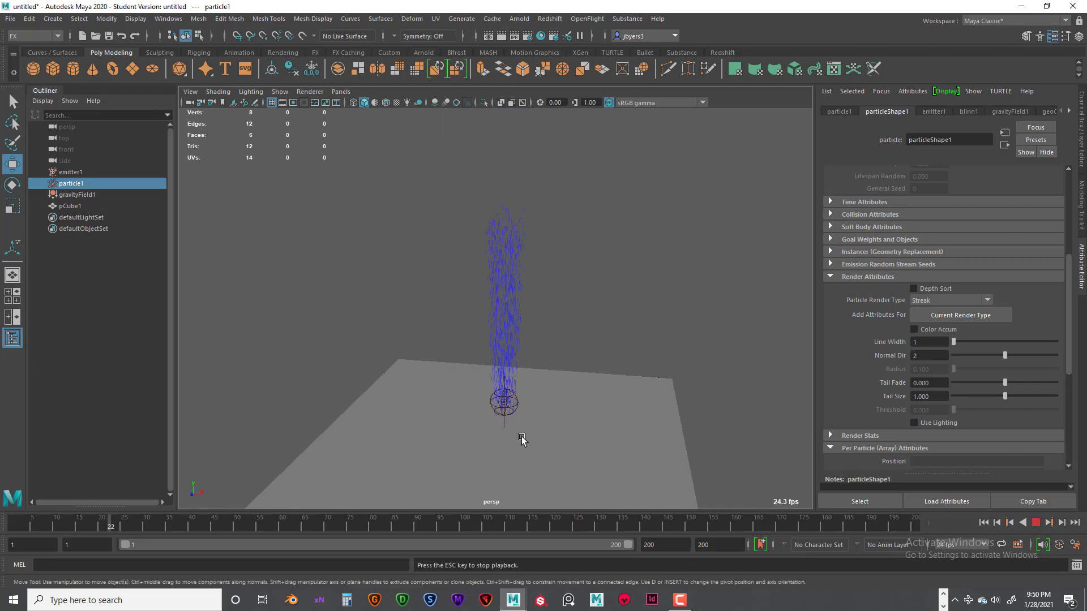
{"action": "left_click_drag", "start_coordinate": [522, 445], "coordinate": [555, 423], "text": "alt"}
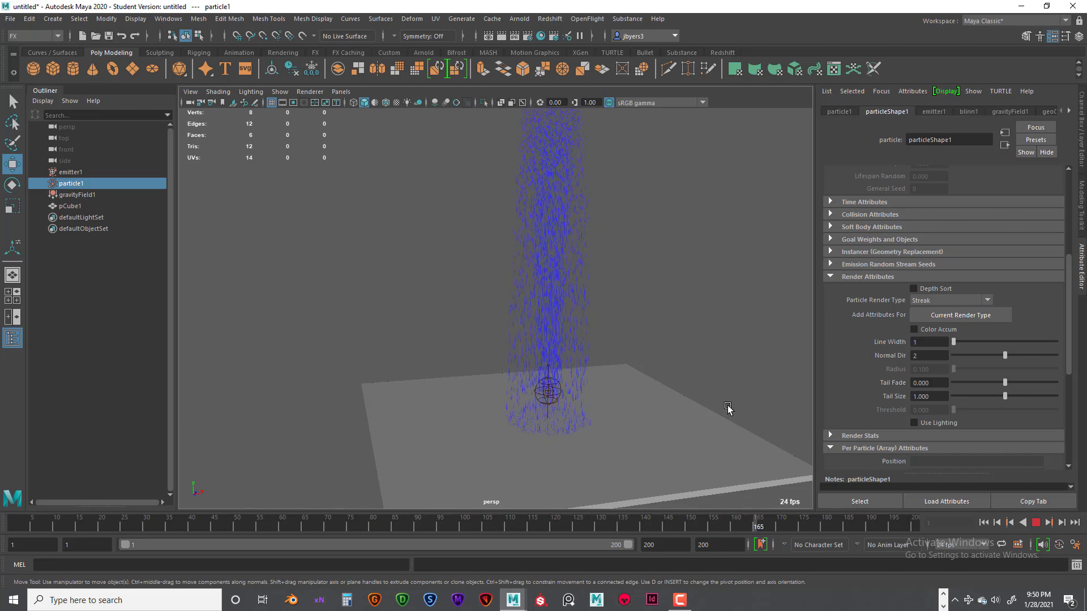
{"action": "left_click", "coordinate": [1037, 523]}
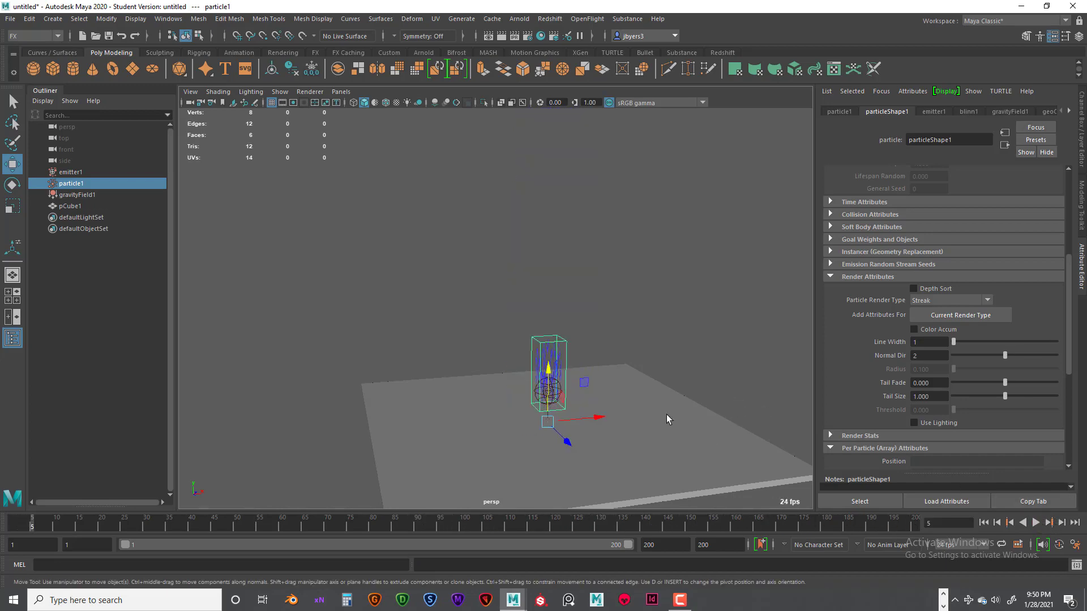
- Add a per-particle color attribute to particleShape1
{"action": "scroll", "coordinate": [667, 415], "scroll_direction": "up", "scroll_amount": 5}
{"action": "key", "text": "f"}
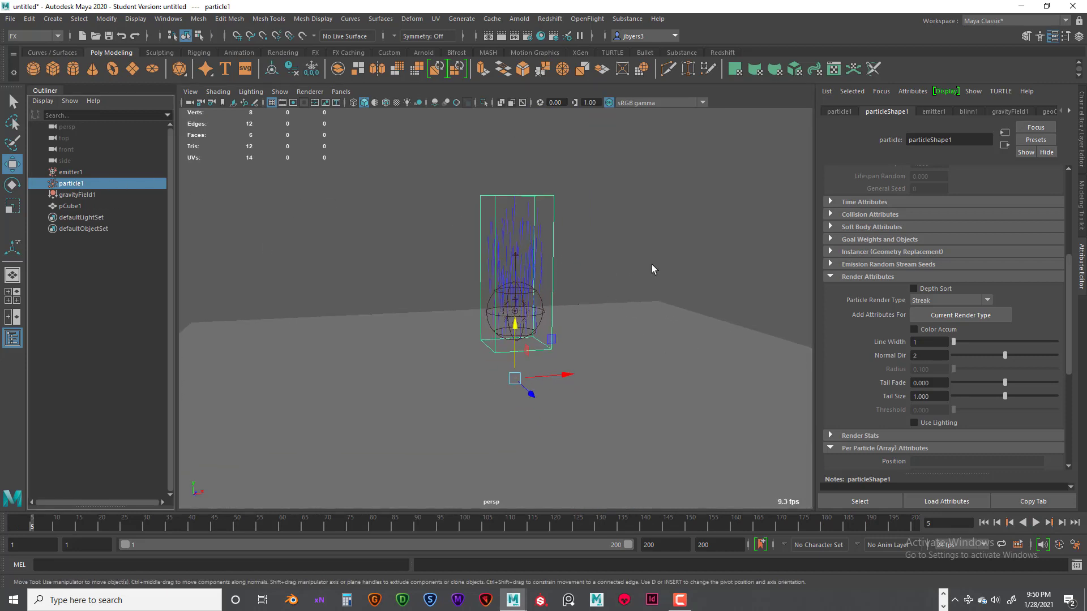
{"action": "scroll", "coordinate": [970, 400], "scroll_direction": "down", "scroll_amount": 5}
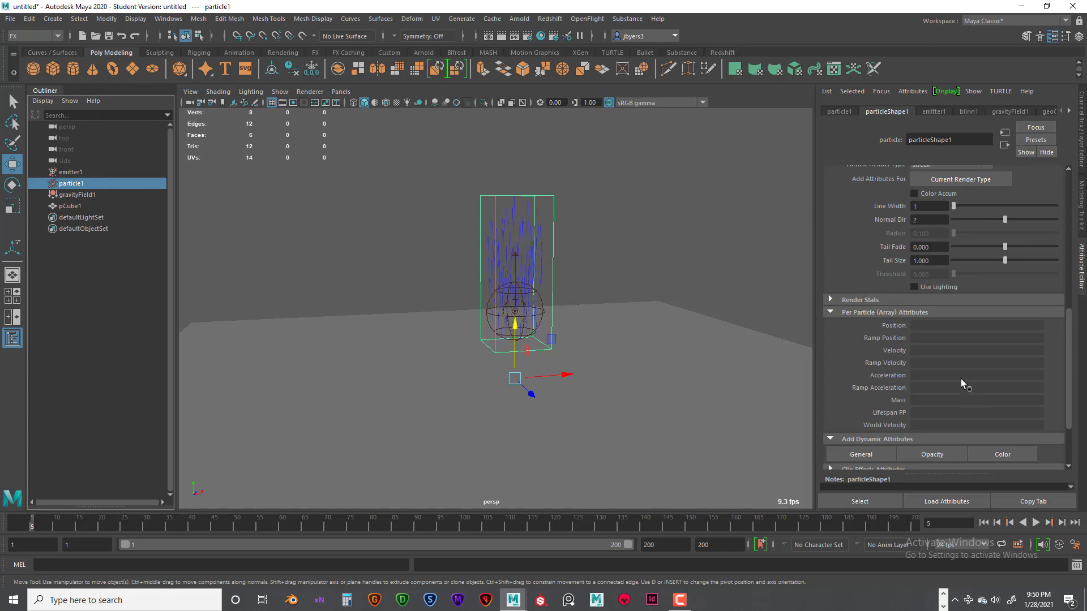
{"action": "scroll", "coordinate": [920, 345], "scroll_direction": "down", "scroll_amount": 2}
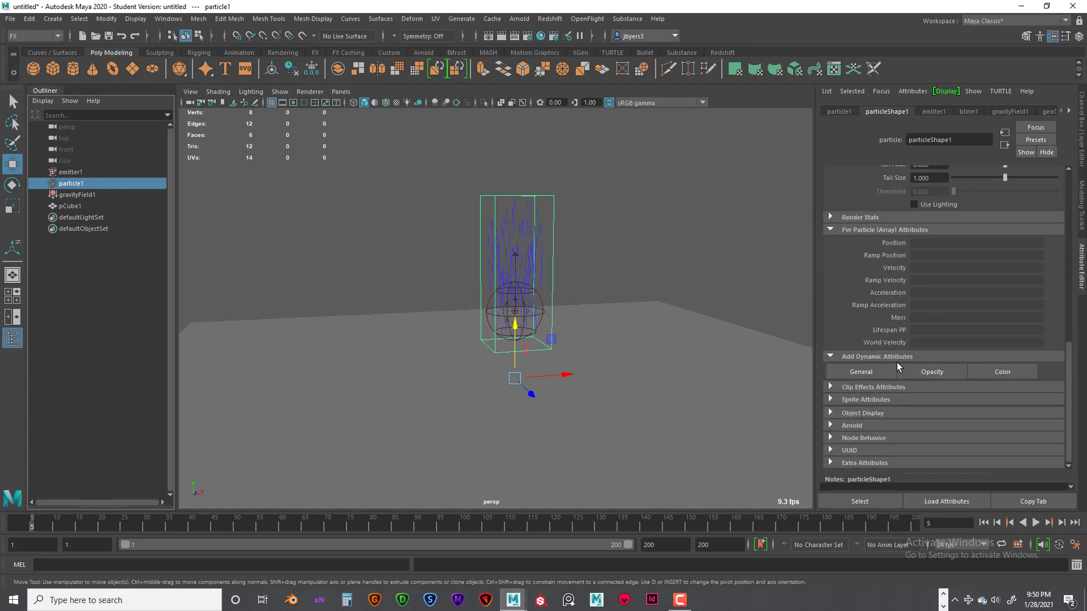
{"action": "left_click", "coordinate": [995, 373]}
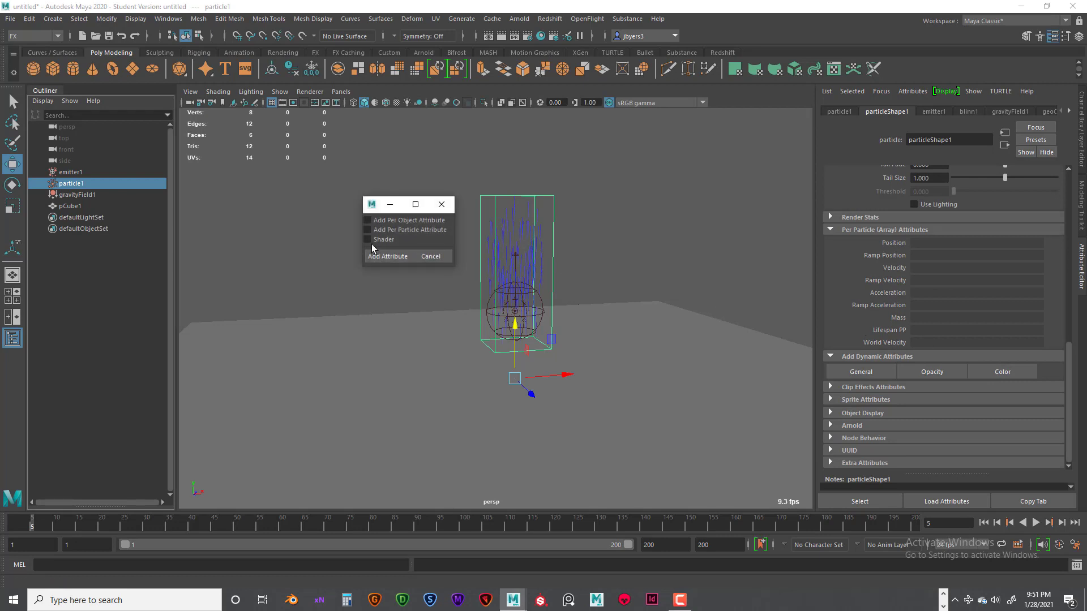
{"action": "left_click", "coordinate": [368, 230]}
{"action": "left_click", "coordinate": [387, 257]}
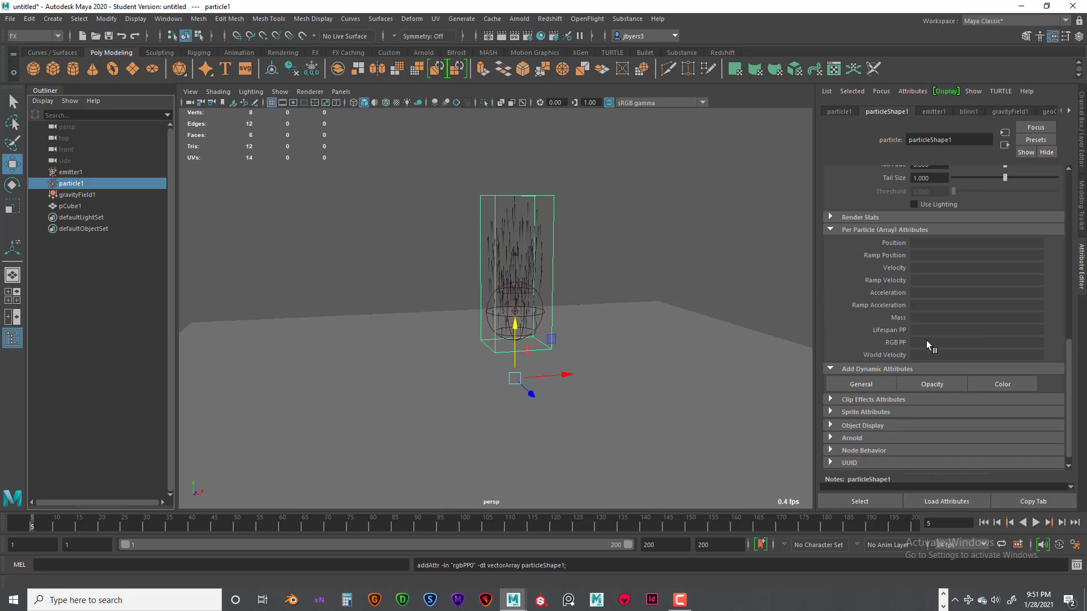
- Create a ramp on particleShape1's RGB PP attribute and open that ramp for editing
{"action": "right_click", "coordinate": [927, 341]}
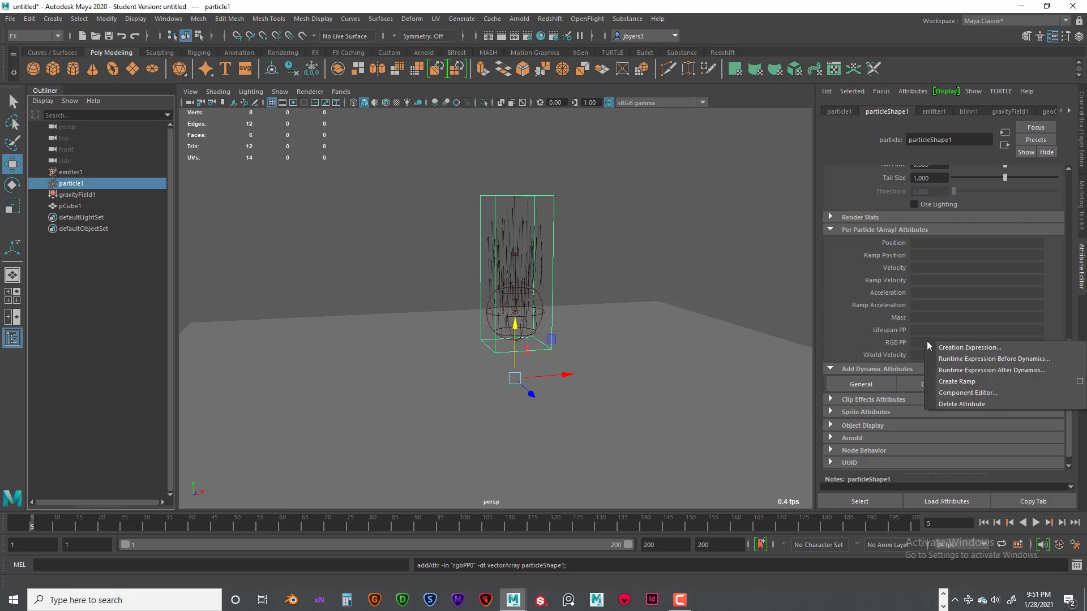
{"action": "left_click", "coordinate": [957, 383]}
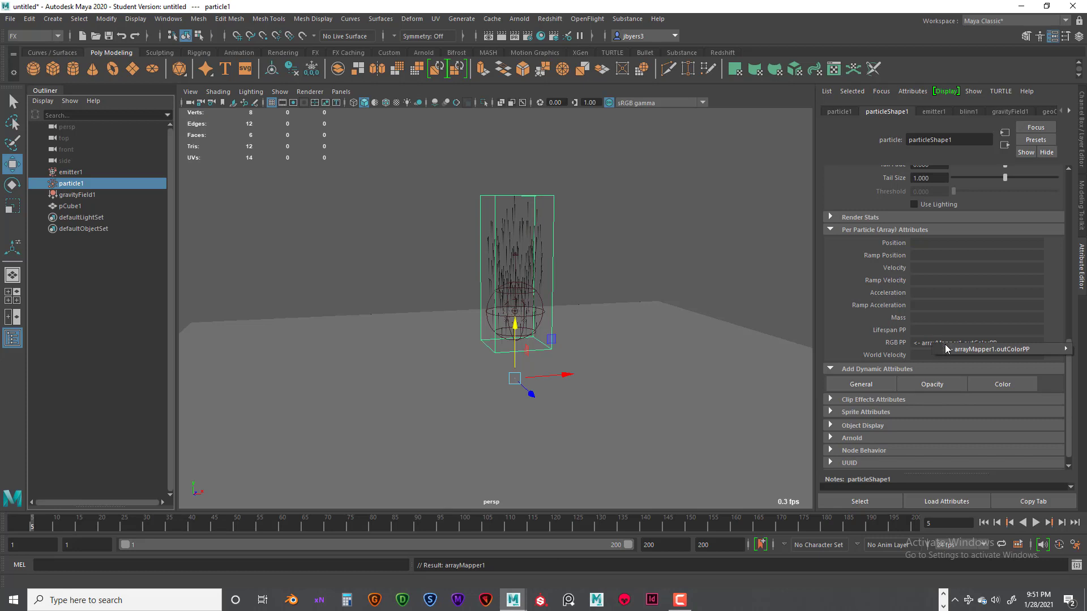
{"action": "mouse_move", "coordinate": [946, 345]}
{"action": "left_click", "coordinate": [829, 349]}
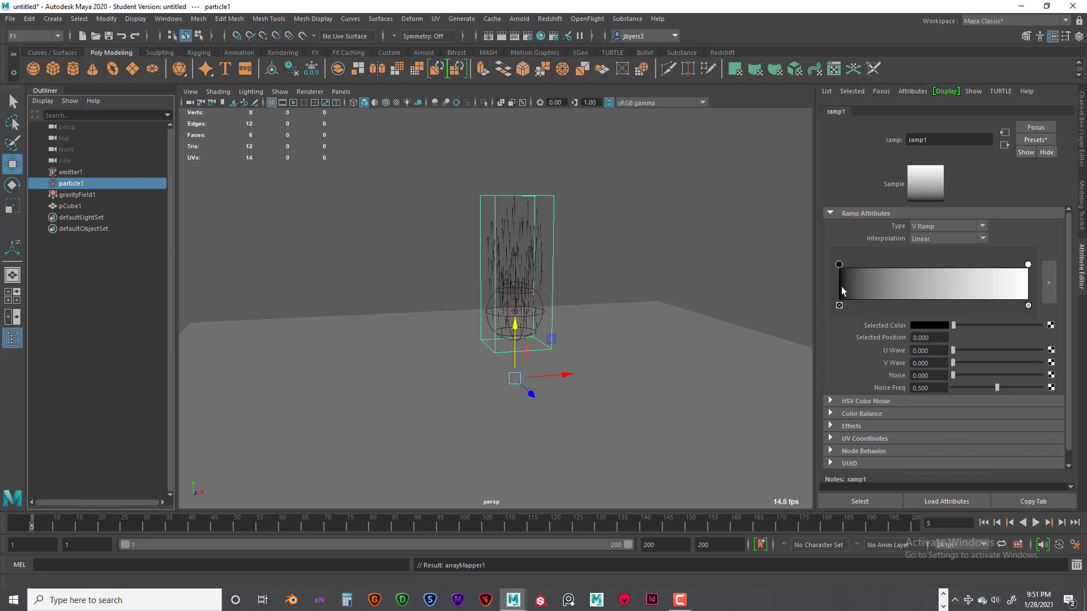
- Color the ramp's start pure blue and add a lighter blue stop with saturation about 0.8 near the white end
{"action": "left_click", "coordinate": [926, 325]}
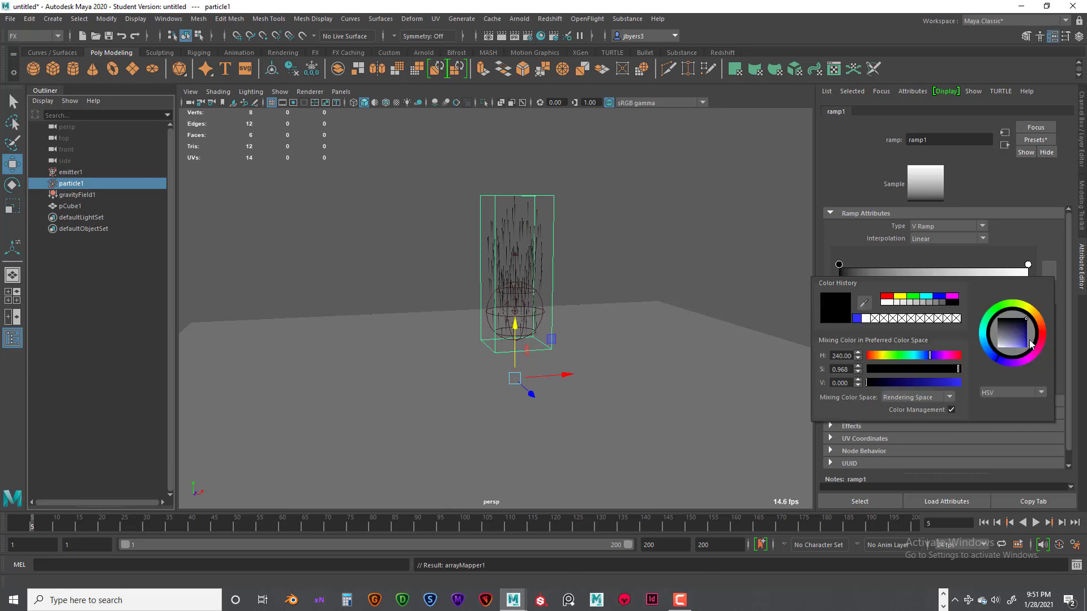
{"action": "left_click_drag", "start_coordinate": [1030, 343], "coordinate": [1040, 354]}
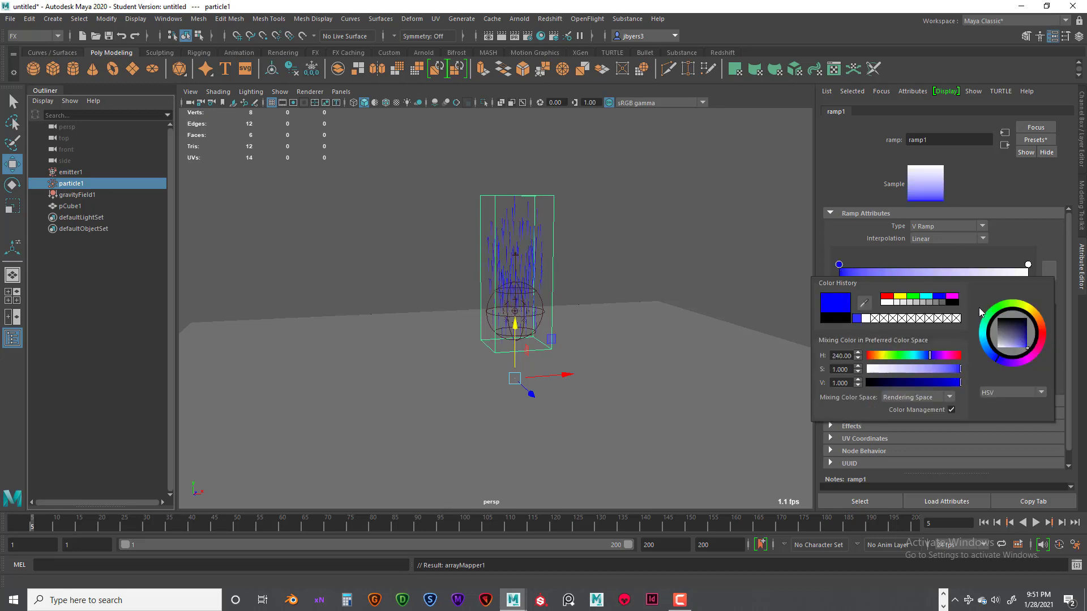
{"action": "left_click", "coordinate": [1028, 262]}
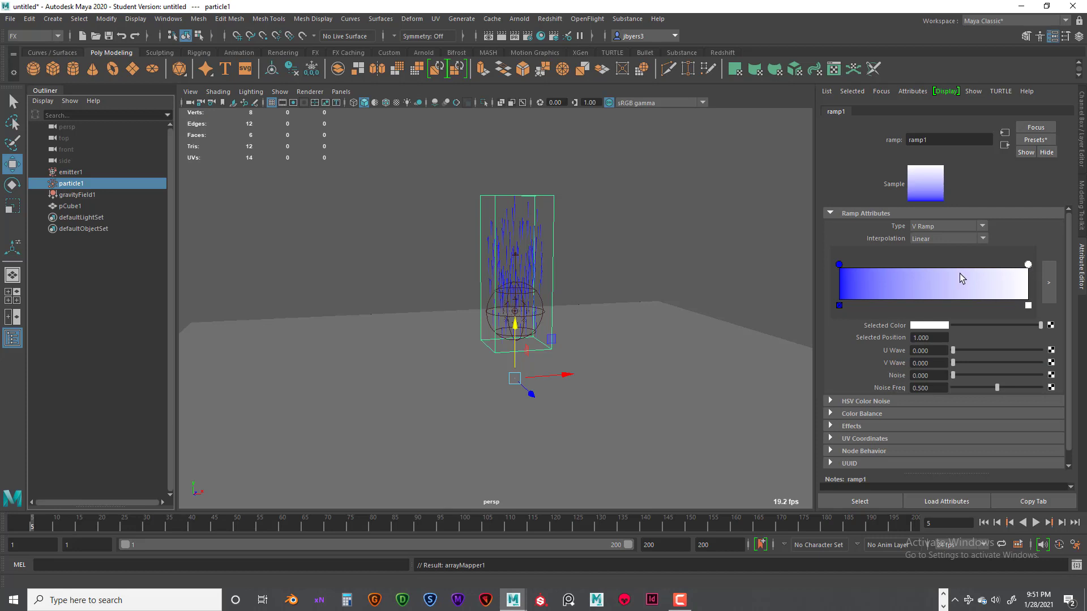
{"action": "left_click_drag", "start_coordinate": [962, 272], "coordinate": [1006, 281]}
{"action": "left_click", "coordinate": [920, 328]}
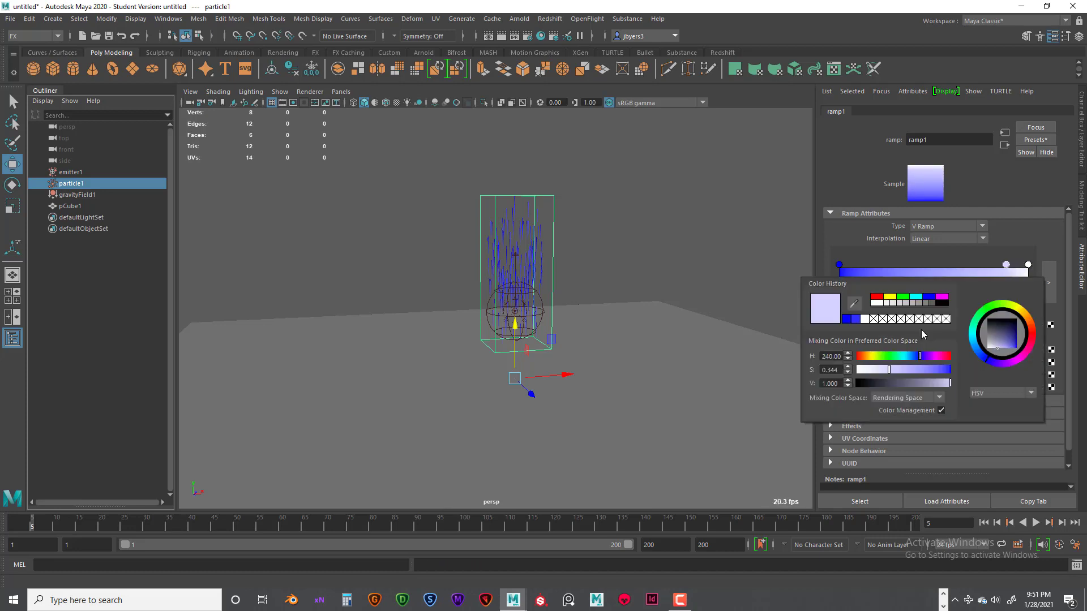
{"action": "left_click_drag", "start_coordinate": [889, 371], "coordinate": [931, 376]}
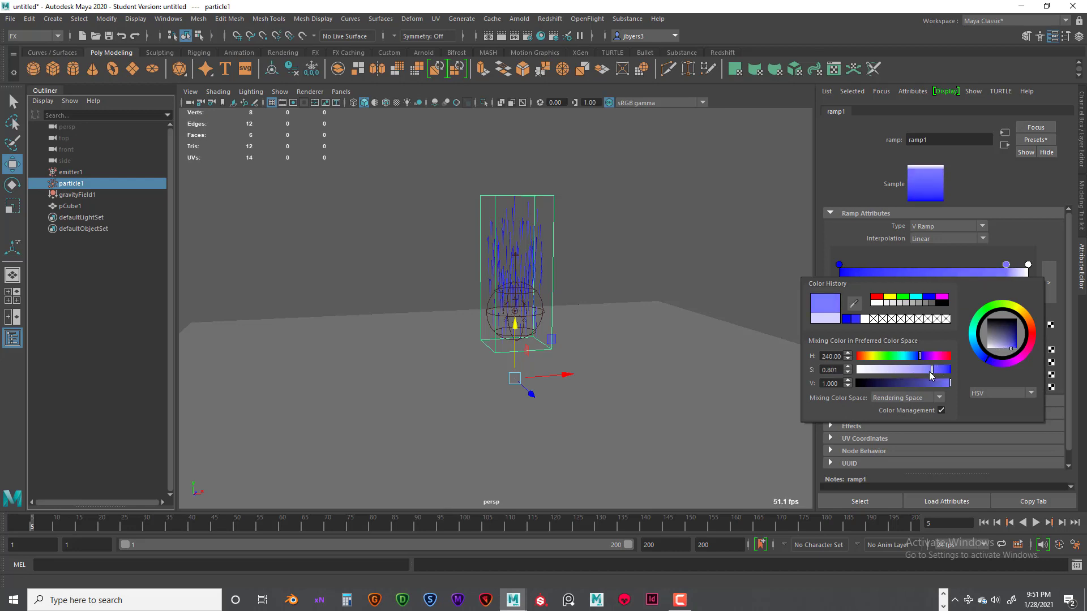
{"action": "left_click", "coordinate": [678, 429]}
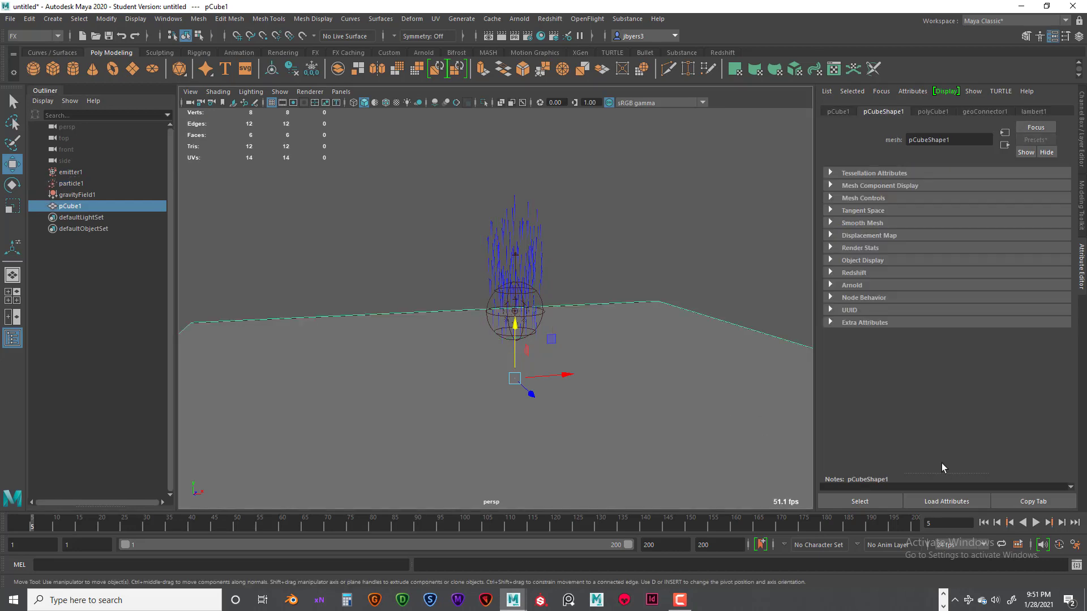
- Replay the simulation from the first frame and examine how the ramp colors the streaks along the stream
{"action": "left_click", "coordinate": [984, 523]}
{"action": "left_click", "coordinate": [1036, 522]}
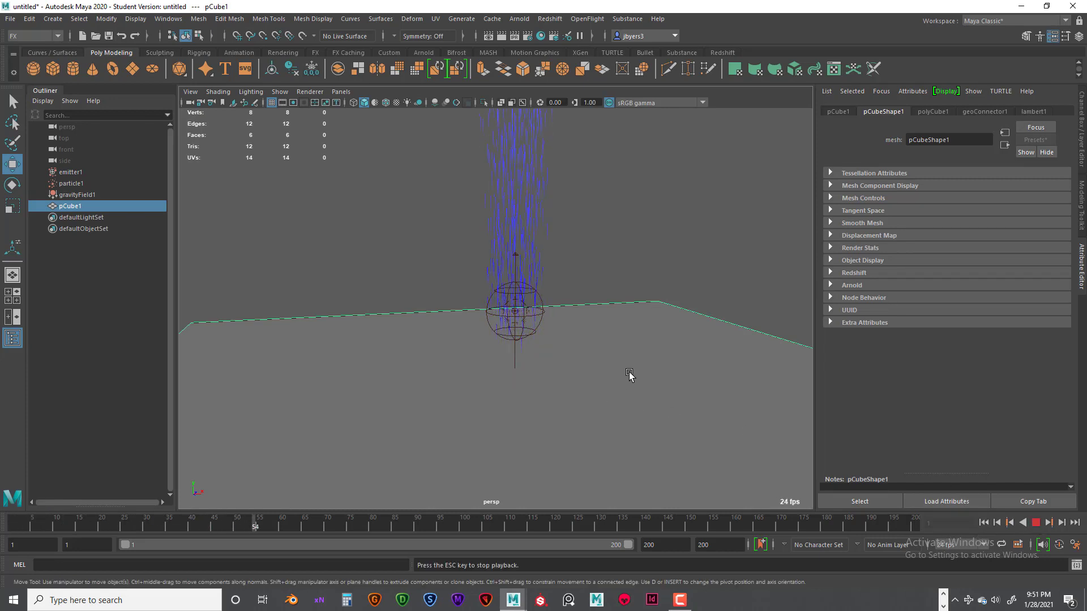
{"action": "scroll", "coordinate": [629, 373], "scroll_direction": "down", "scroll_amount": 5}
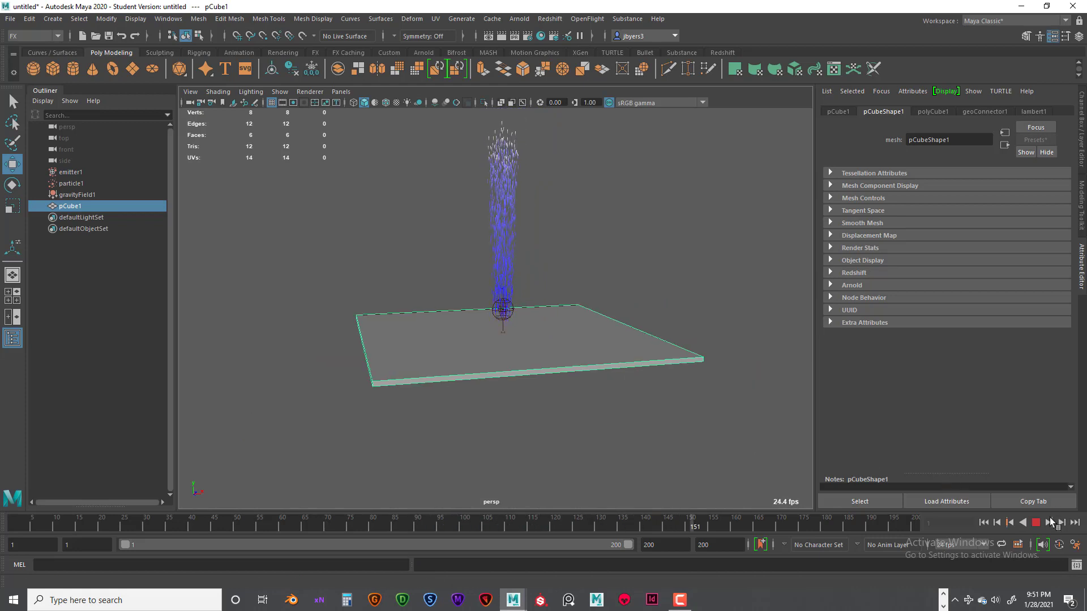
{"action": "key", "text": "Escape"}
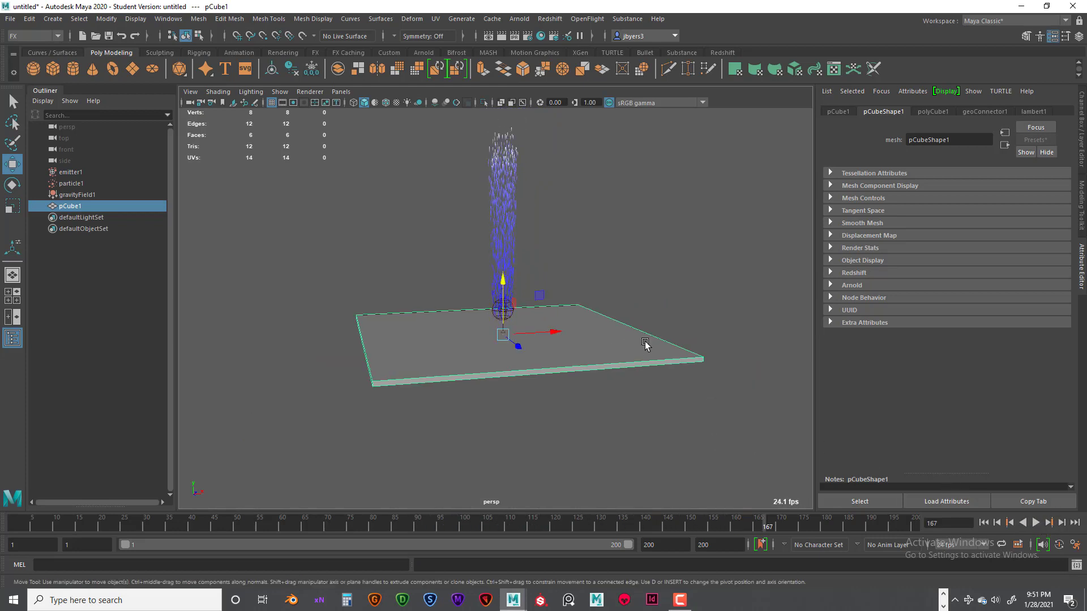
{"action": "left_click_drag", "start_coordinate": [646, 346], "coordinate": [627, 339], "text": "alt"}
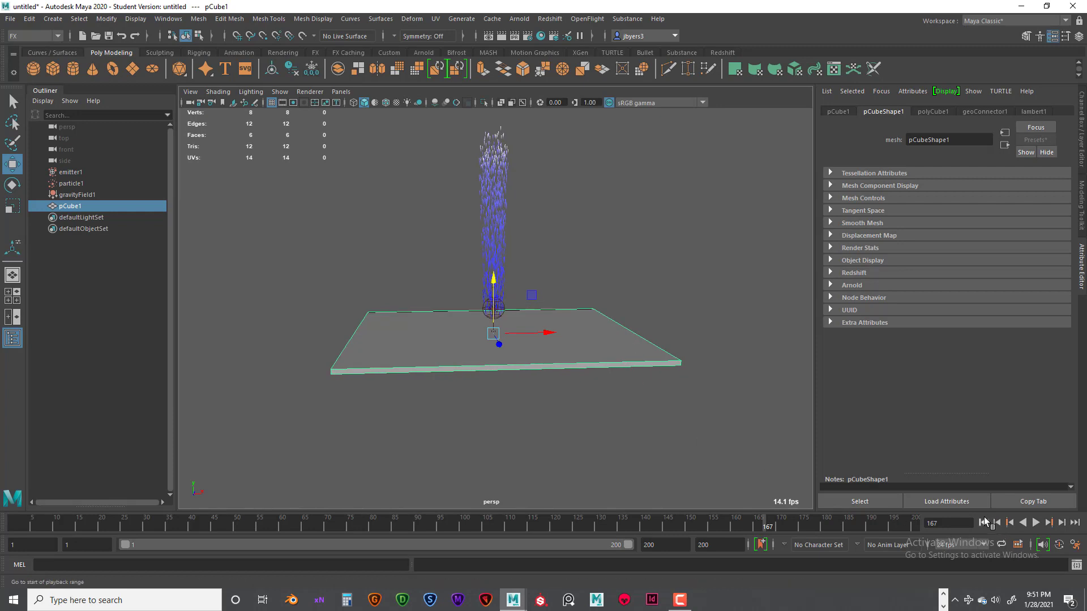
{"action": "left_click", "coordinate": [984, 522]}
{"action": "left_click", "coordinate": [1035, 522]}
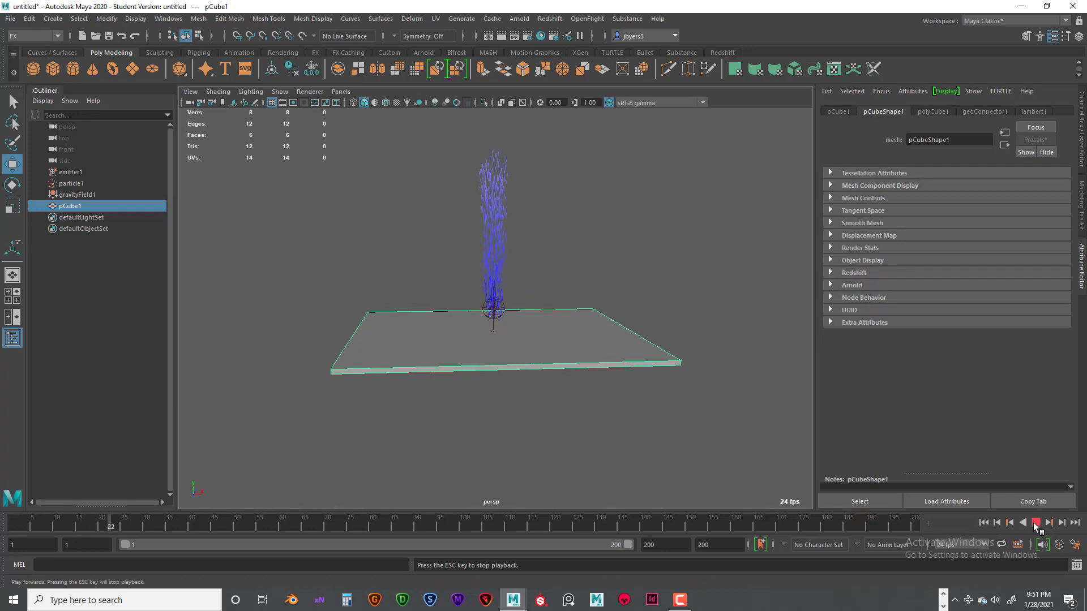
{"action": "key", "text": "Escape"}
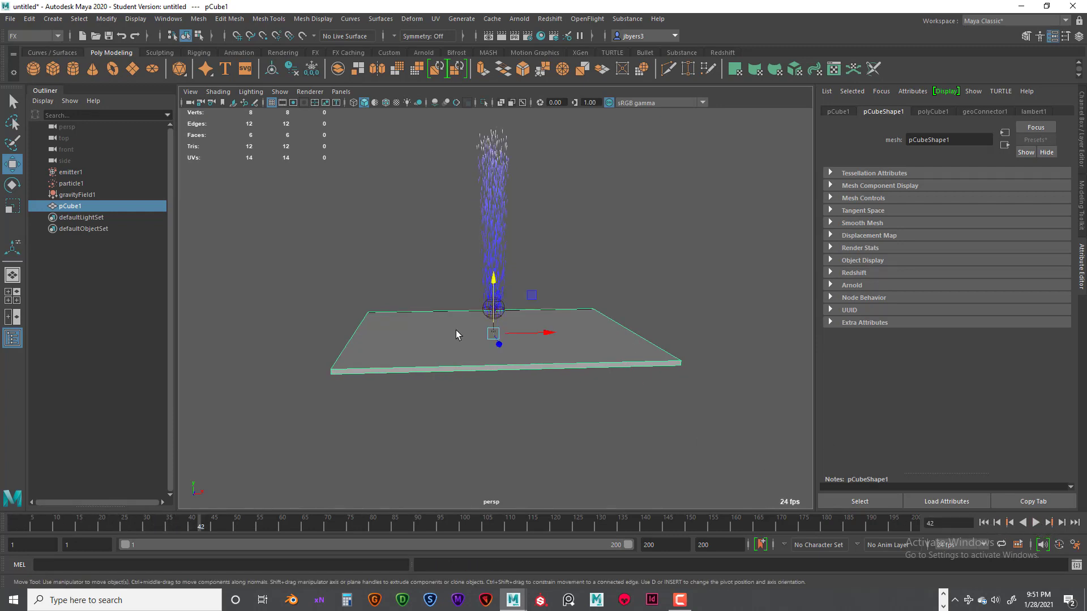
- Set particleShape1's lifespan mode to Random range with a lifespan of 8 and a lifespan random of 1
{"action": "left_click", "coordinate": [67, 185]}
{"action": "left_click", "coordinate": [900, 114]}
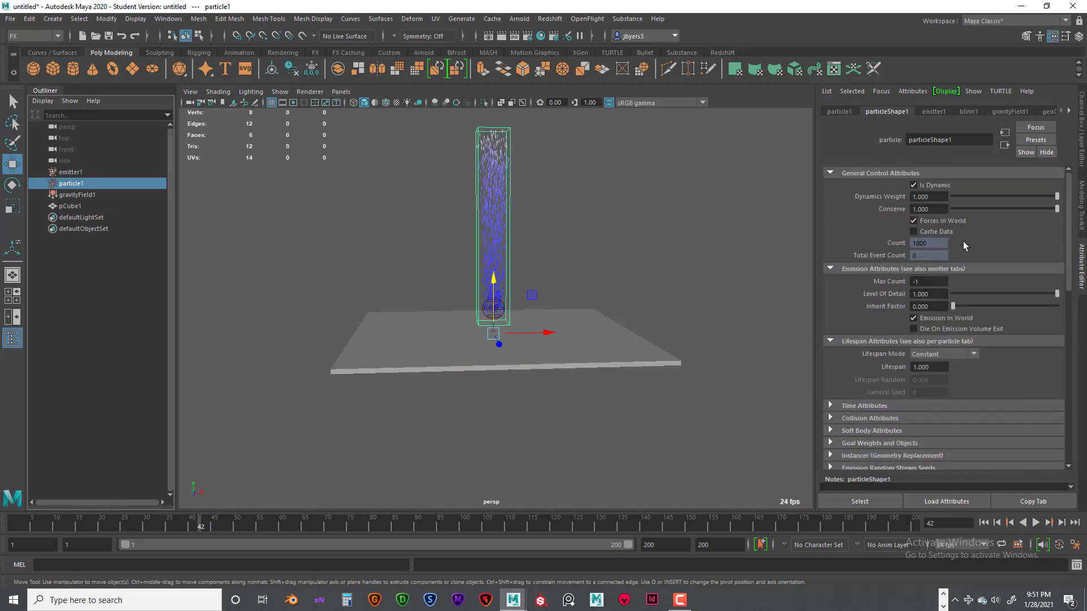
{"action": "scroll", "coordinate": [988, 289], "scroll_direction": "down", "scroll_amount": 3}
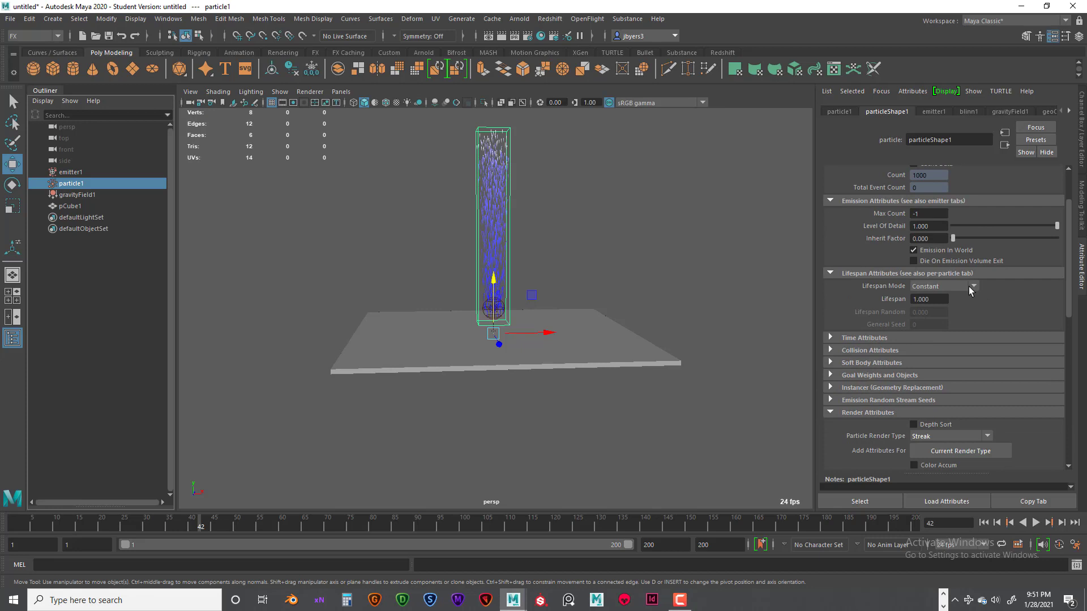
{"action": "left_click", "coordinate": [970, 286]}
{"action": "left_click", "coordinate": [934, 322]}
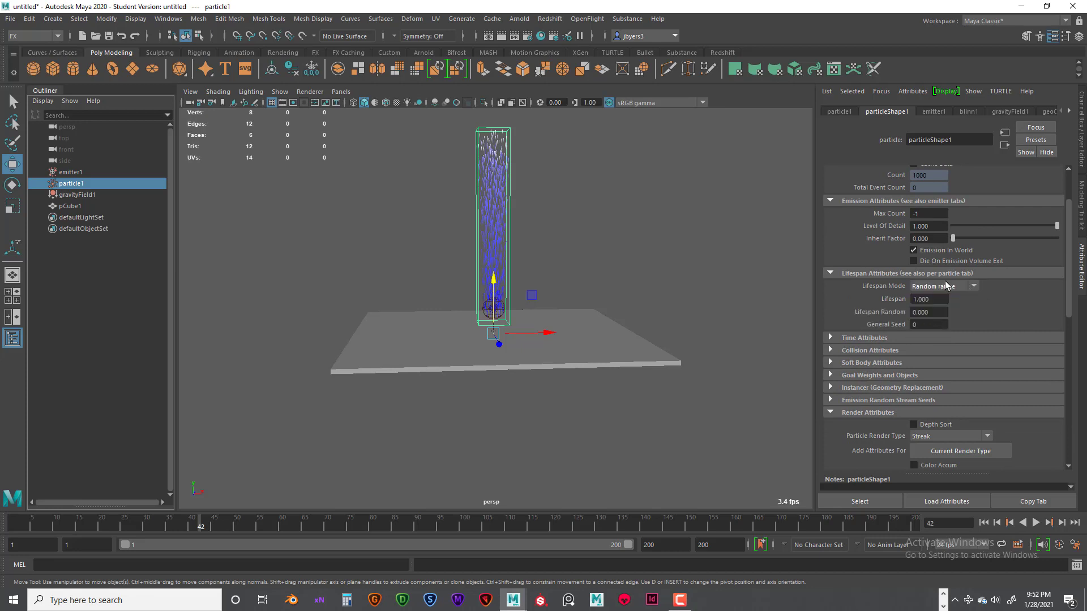
{"action": "left_click", "coordinate": [937, 299]}
{"action": "left_click", "coordinate": [928, 312]}
{"action": "type", "text": "1"}
{"action": "key", "text": "Return"}
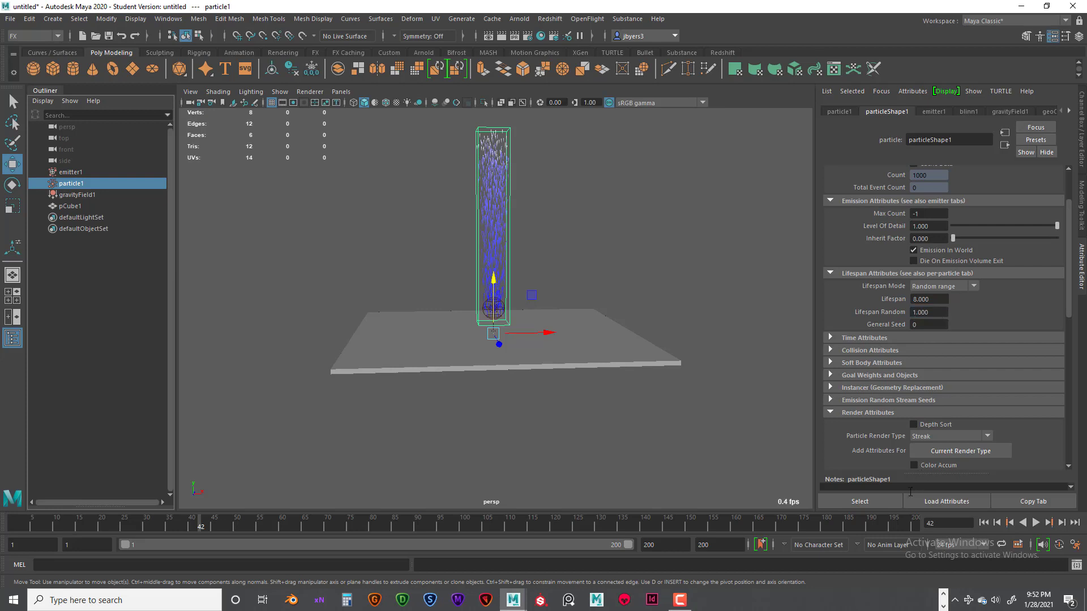
- Replay the longer-lived particles from the first frame and examine the stream around the emitter and slab
{"action": "left_click", "coordinate": [984, 523]}
{"action": "left_click", "coordinate": [1036, 523]}
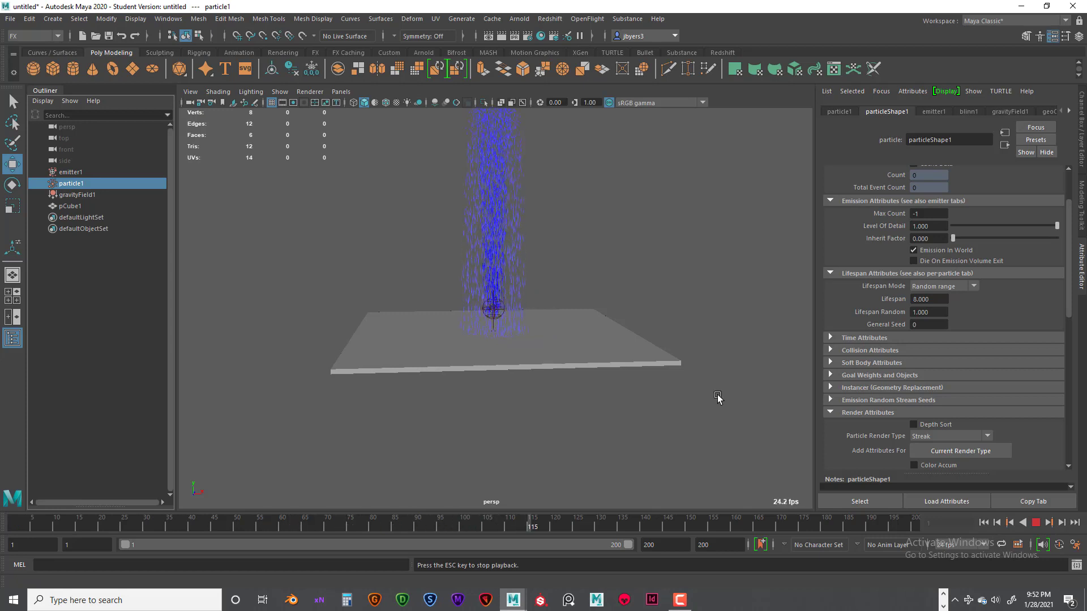
{"action": "mouse_move", "coordinate": [615, 382]}
{"action": "left_mouse_down", "text": "alt"}
{"action": "mouse_move", "coordinate": [619, 368]}
{"action": "mouse_move", "coordinate": [631, 381]}
{"action": "left_mouse_up", "text": "alt"}
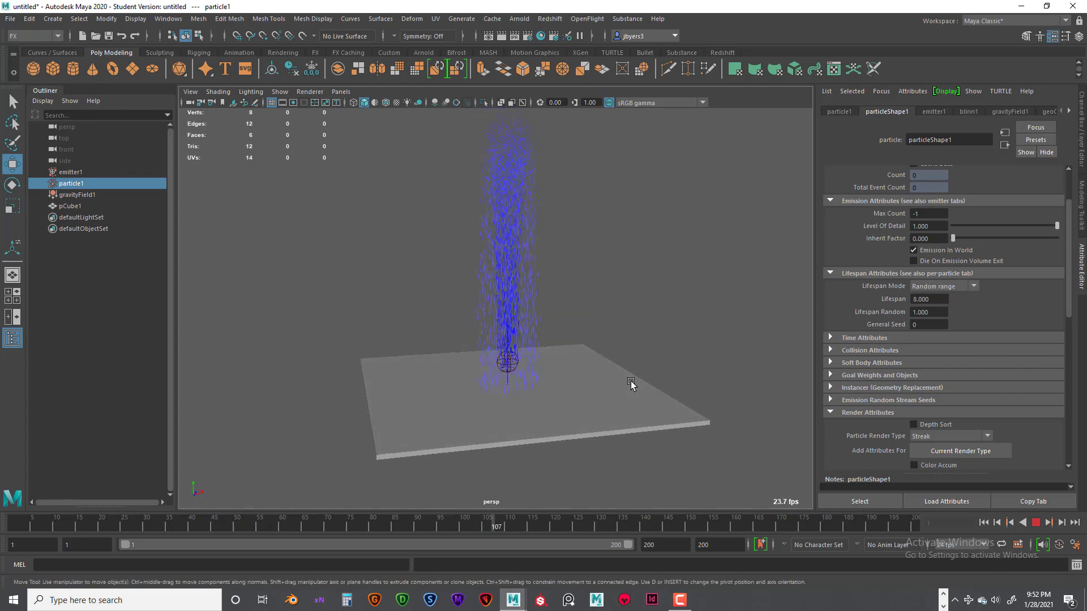
{"action": "scroll", "coordinate": [631, 382], "scroll_direction": "up", "scroll_amount": 5}
{"action": "left_click_drag", "start_coordinate": [630, 382], "coordinate": [669, 388], "text": "alt"}
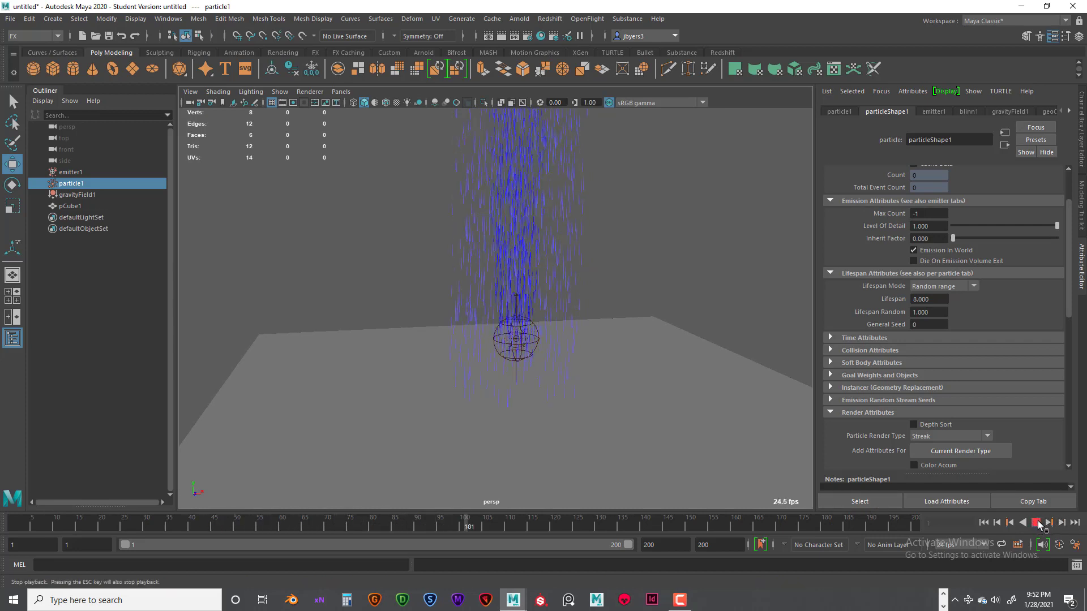
{"action": "left_click", "coordinate": [1035, 524]}
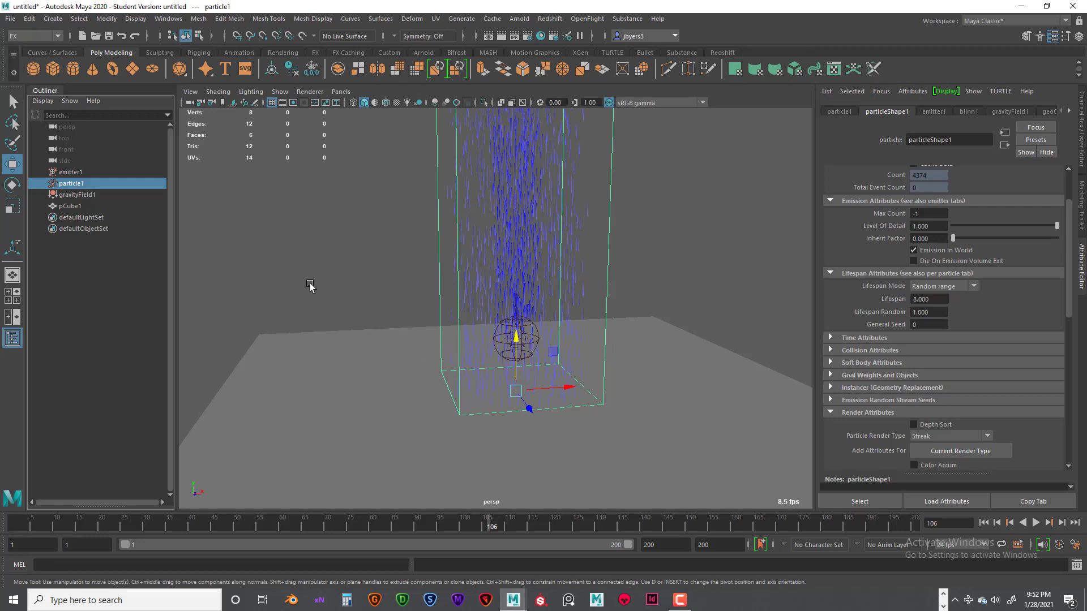
- Create a collision event on particle1 that emits 4 particles with spread 0.5 on all collisions and makes the original particle die
{"action": "key", "text": "space"}
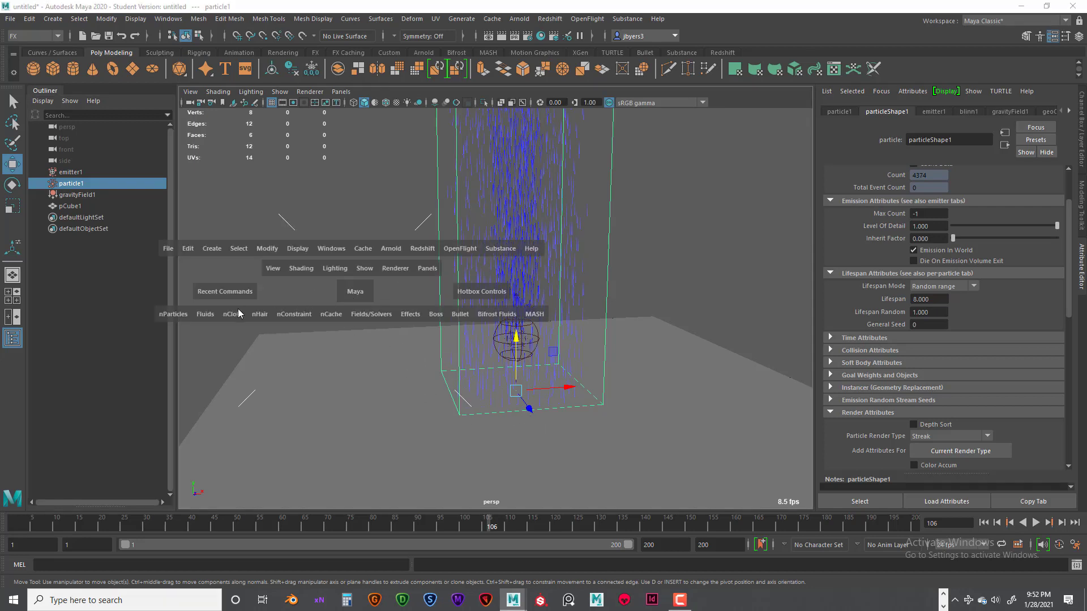
{"action": "left_click", "coordinate": [182, 315]}
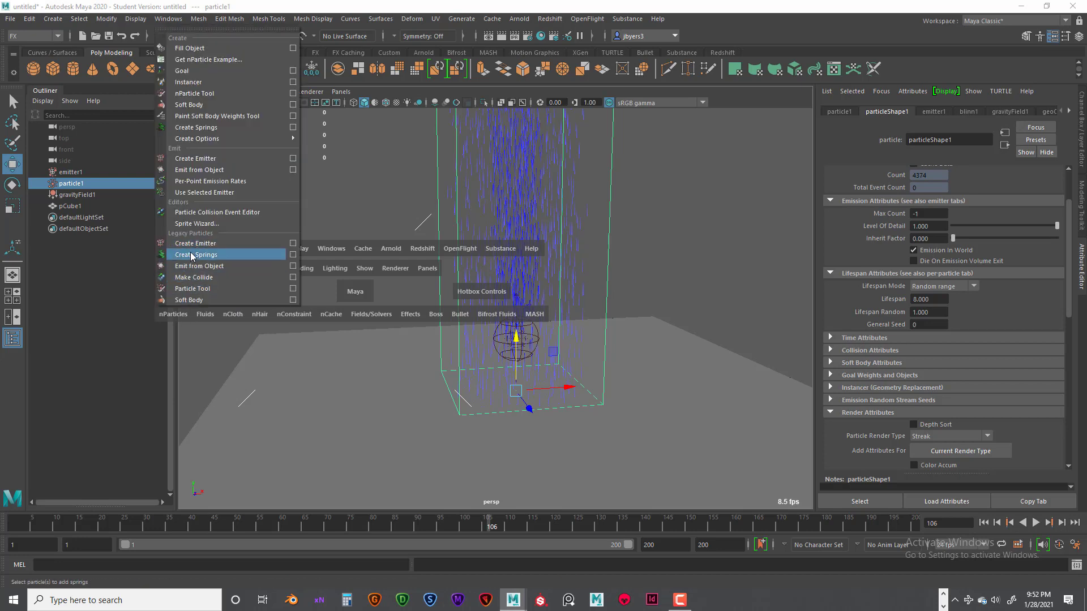
{"action": "left_click", "coordinate": [225, 214]}
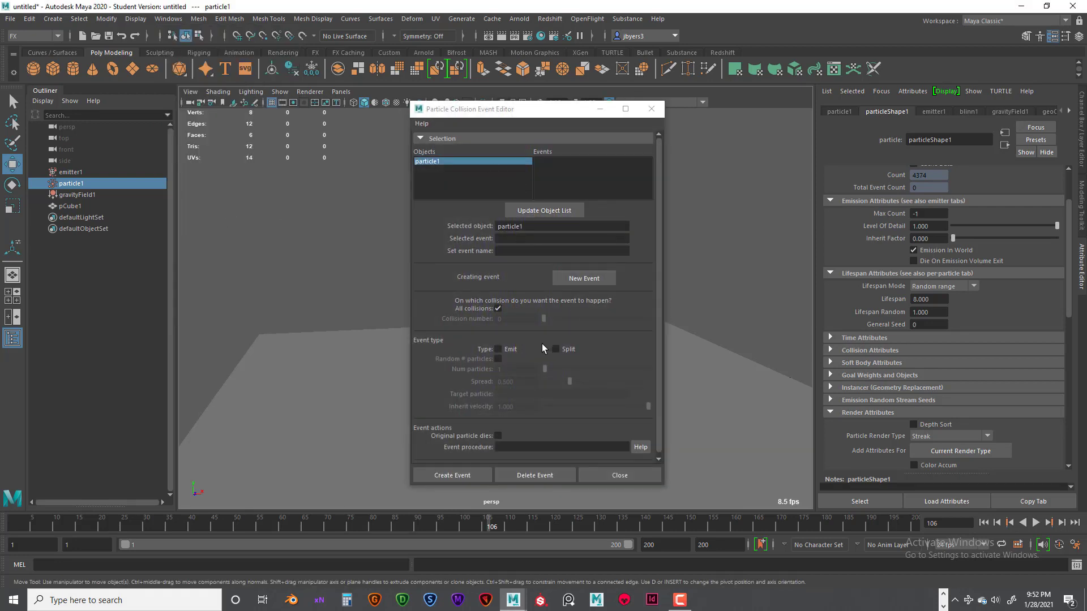
{"action": "left_click", "coordinate": [499, 349]}
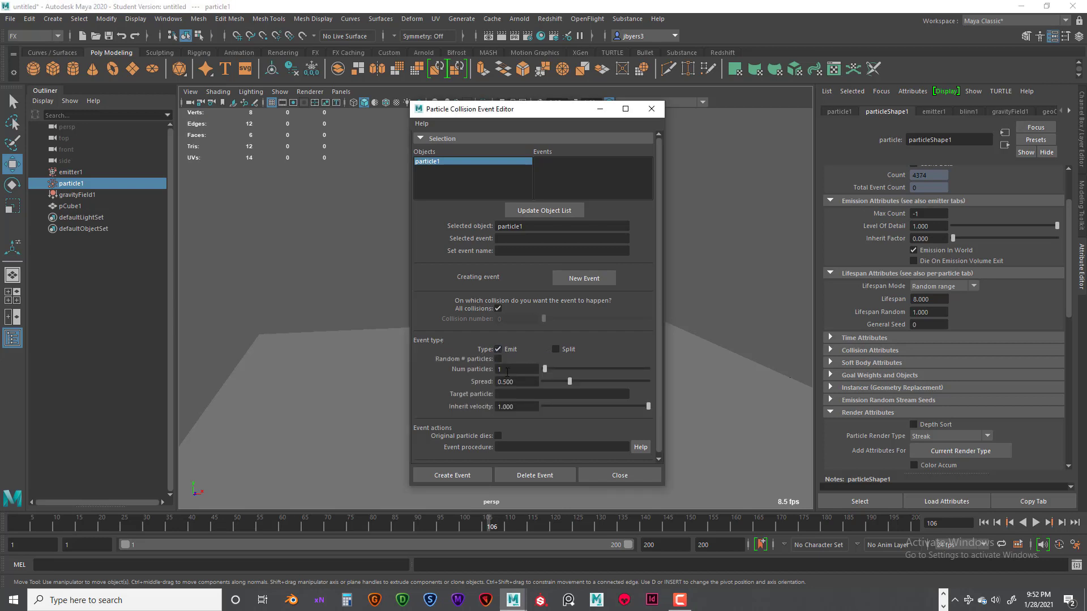
{"action": "left_click", "coordinate": [500, 370]}
{"action": "left_click_drag", "start_coordinate": [516, 382], "coordinate": [506, 382]}
{"action": "left_click", "coordinate": [520, 381]}
{"action": "left_click_drag", "start_coordinate": [519, 381], "coordinate": [505, 383]}
{"action": "left_click", "coordinate": [522, 382]}
{"action": "left_click", "coordinate": [474, 473]}
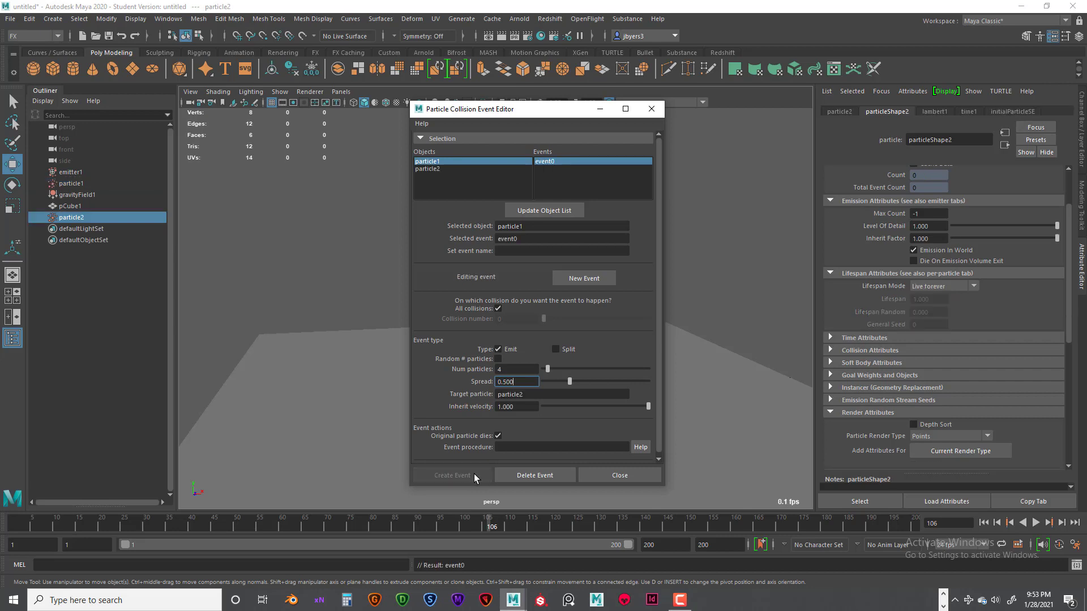
{"action": "left_click", "coordinate": [652, 109]}
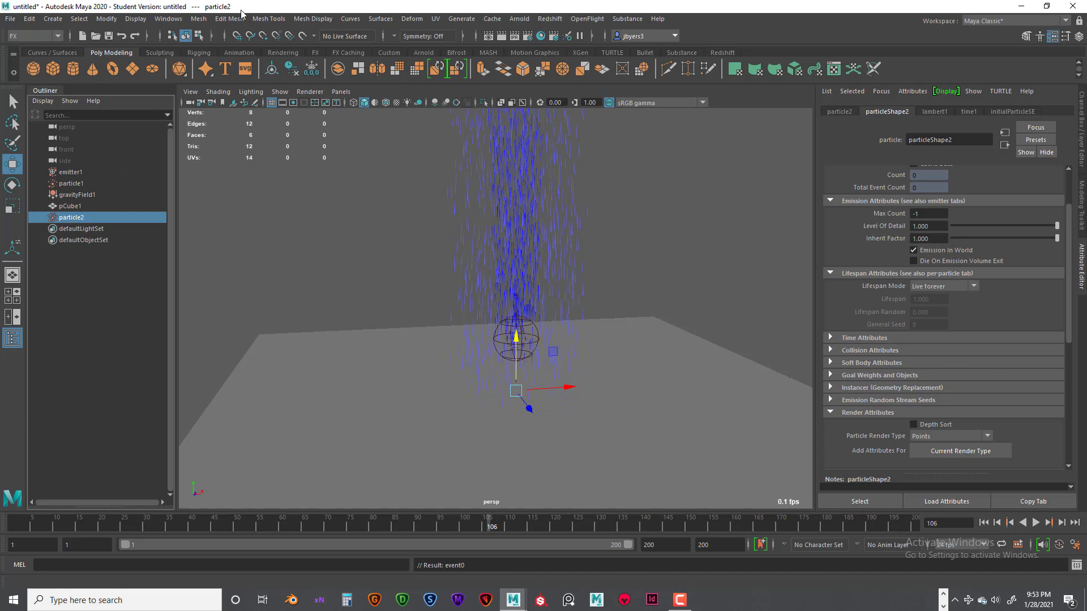
- Connect gravityField1 to particle2 in the Dynamic Relationships Editor
{"action": "left_click", "coordinate": [173, 19]}
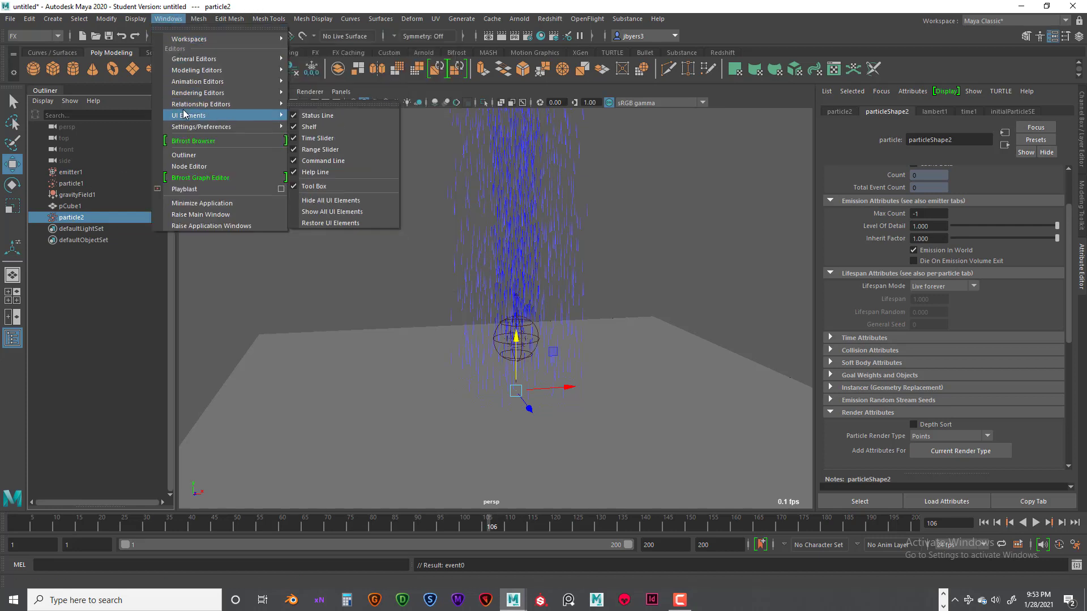
{"action": "mouse_move", "coordinate": [178, 63]}
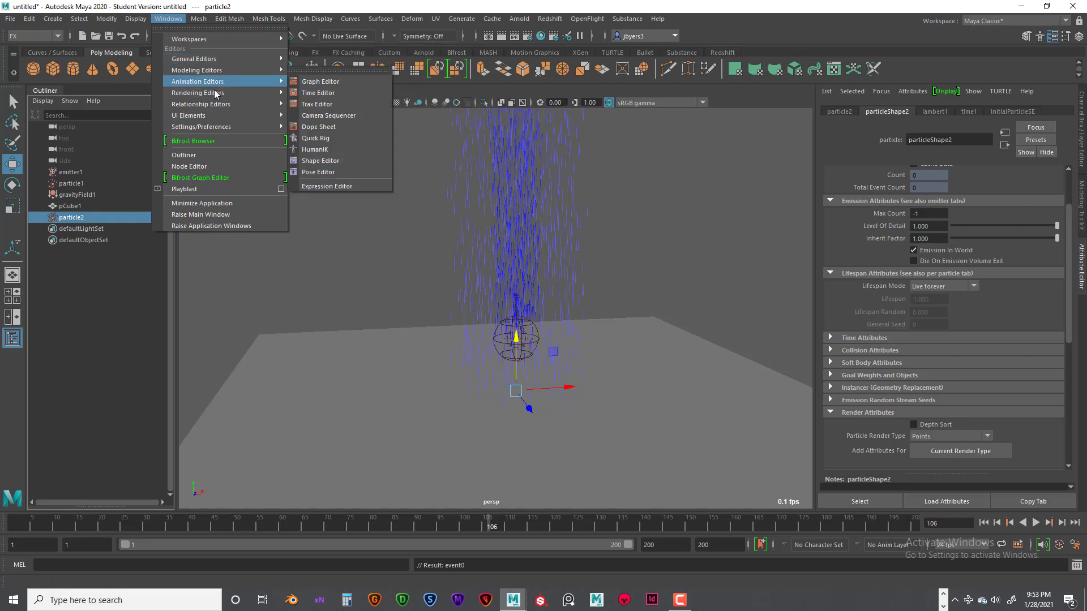
{"action": "mouse_move", "coordinate": [211, 107]}
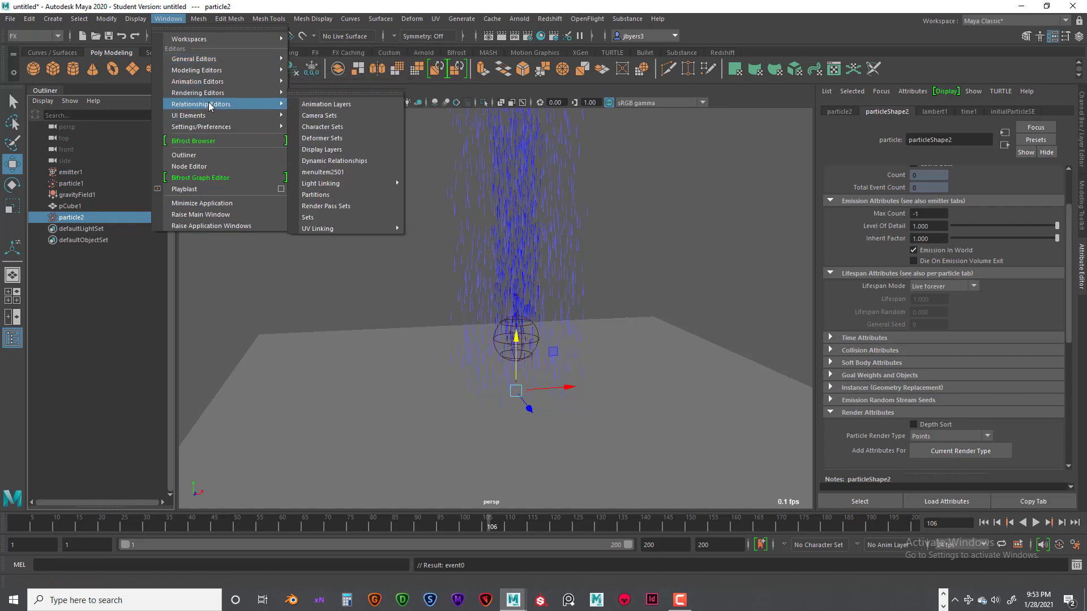
{"action": "left_click", "coordinate": [346, 161]}
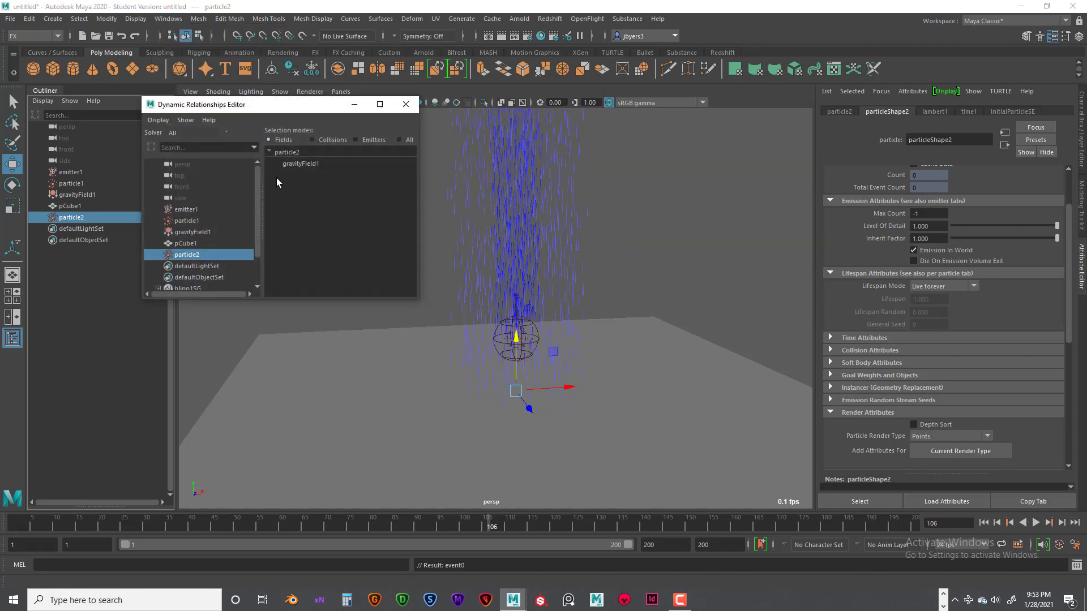
{"action": "left_click", "coordinate": [297, 163]}
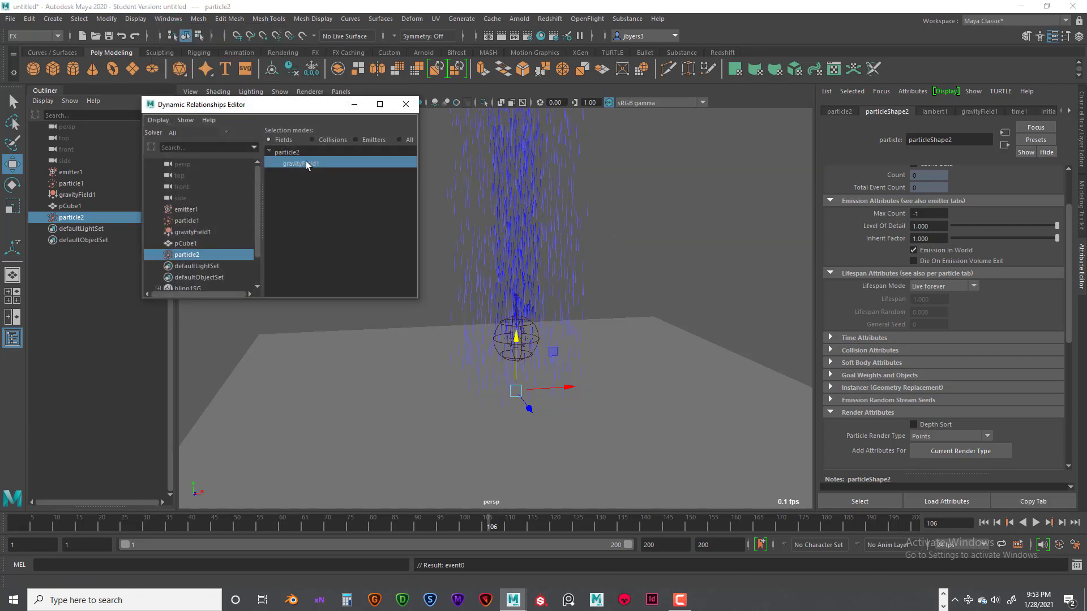
{"action": "left_click", "coordinate": [405, 104]}
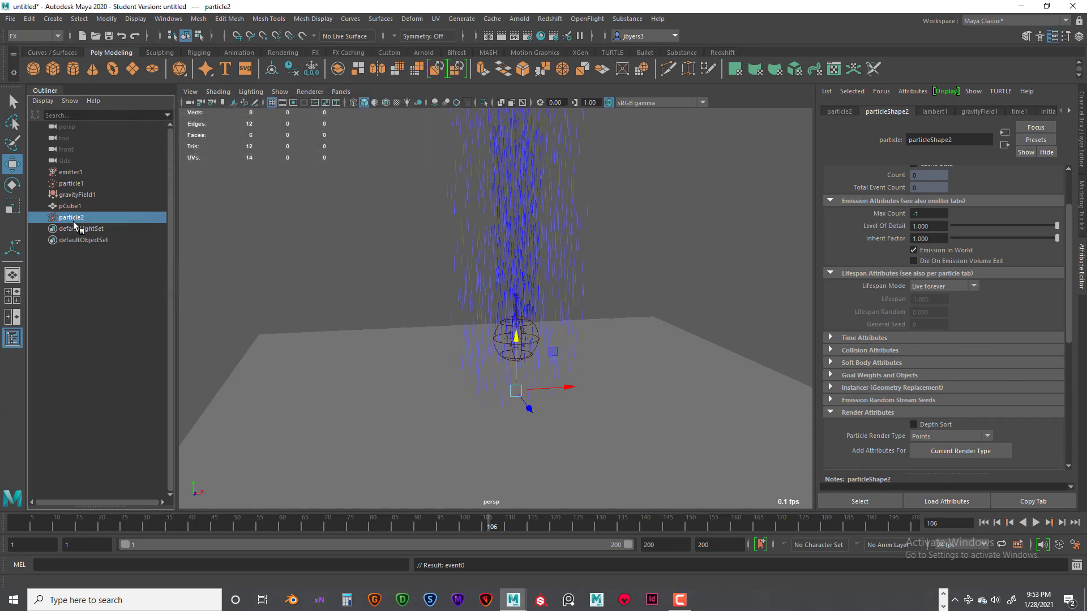
- Make the particle2 splash particles collide with the pCube1 slab using the legacy Make Collide command
{"action": "left_click", "coordinate": [411, 401], "text": "shift"}
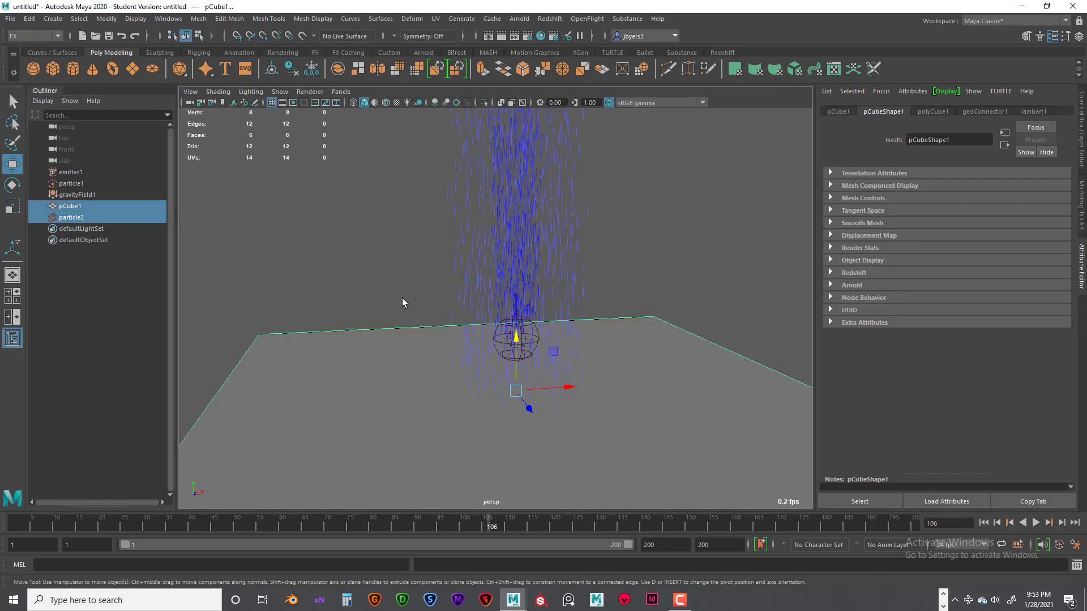
{"action": "key", "text": "space"}
{"action": "left_click", "coordinate": [220, 320]}
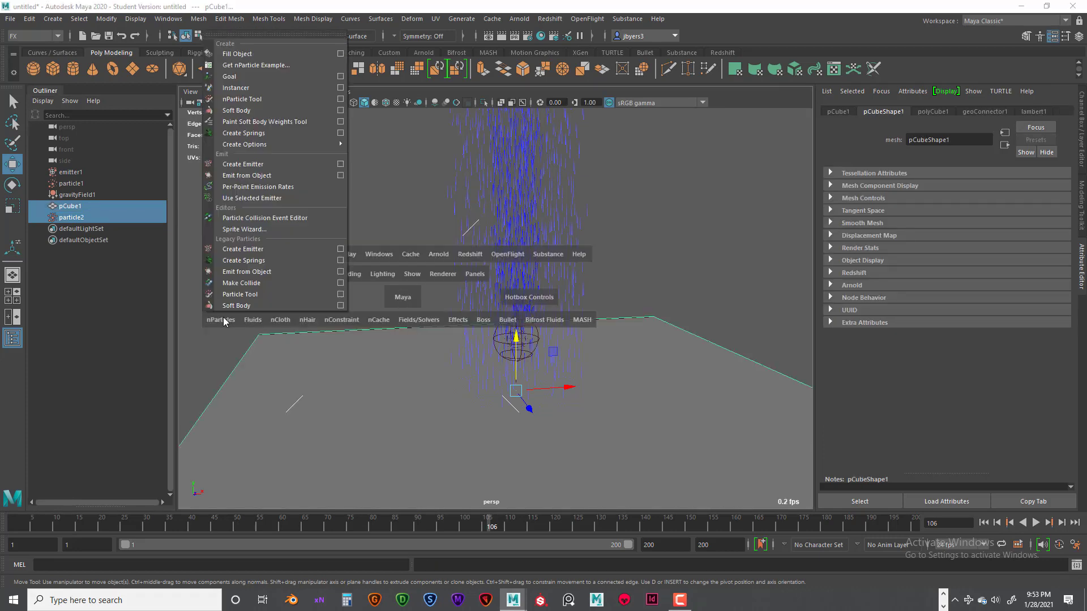
{"action": "left_click", "coordinate": [238, 283]}
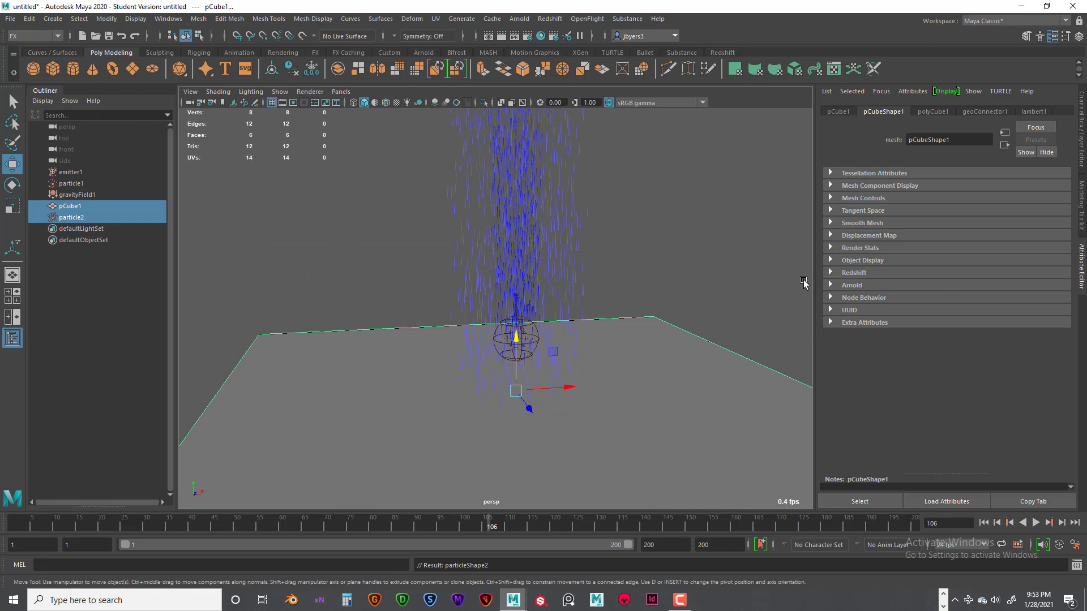
- Examine the geoConnector1 and gravityField1 attributes linked to particle2, particle1 and the pCube1 slab
{"action": "left_click", "coordinate": [81, 218]}
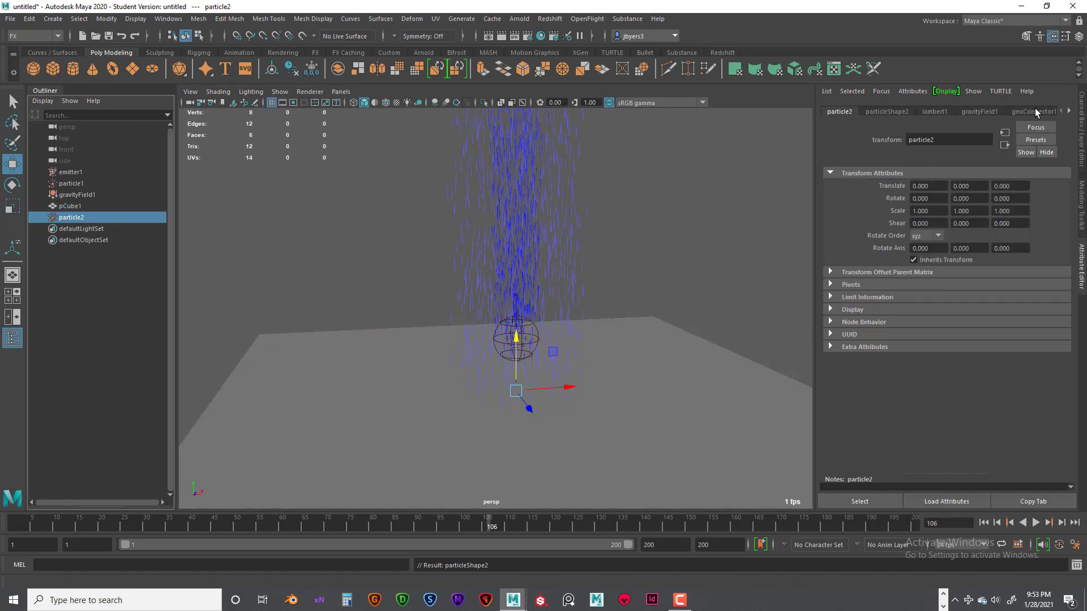
{"action": "left_click", "coordinate": [1042, 113]}
{"action": "left_click", "coordinate": [1066, 111]}
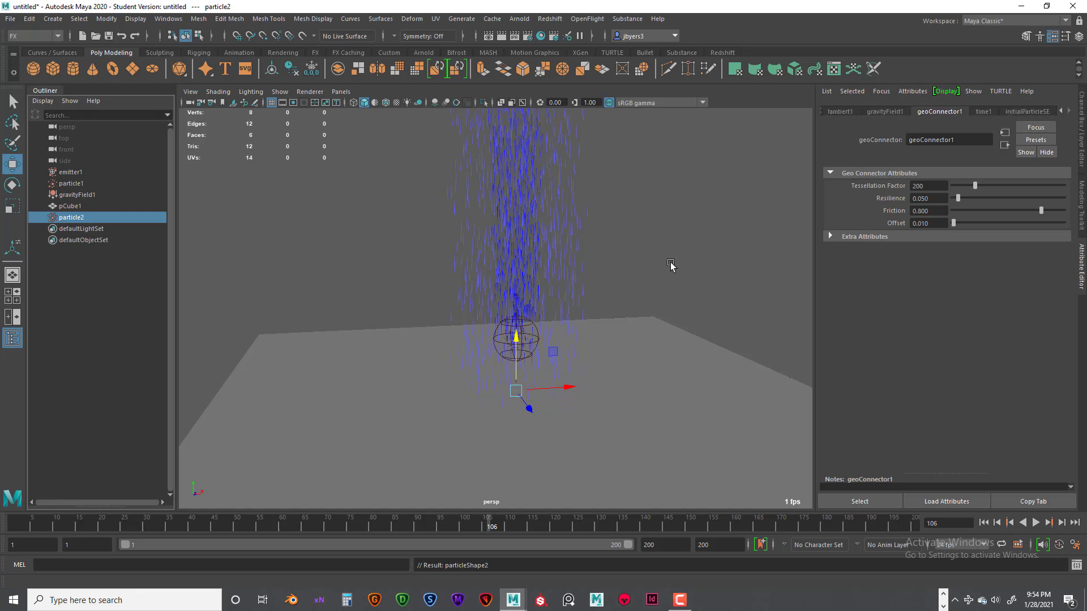
{"action": "left_click", "coordinate": [72, 184]}
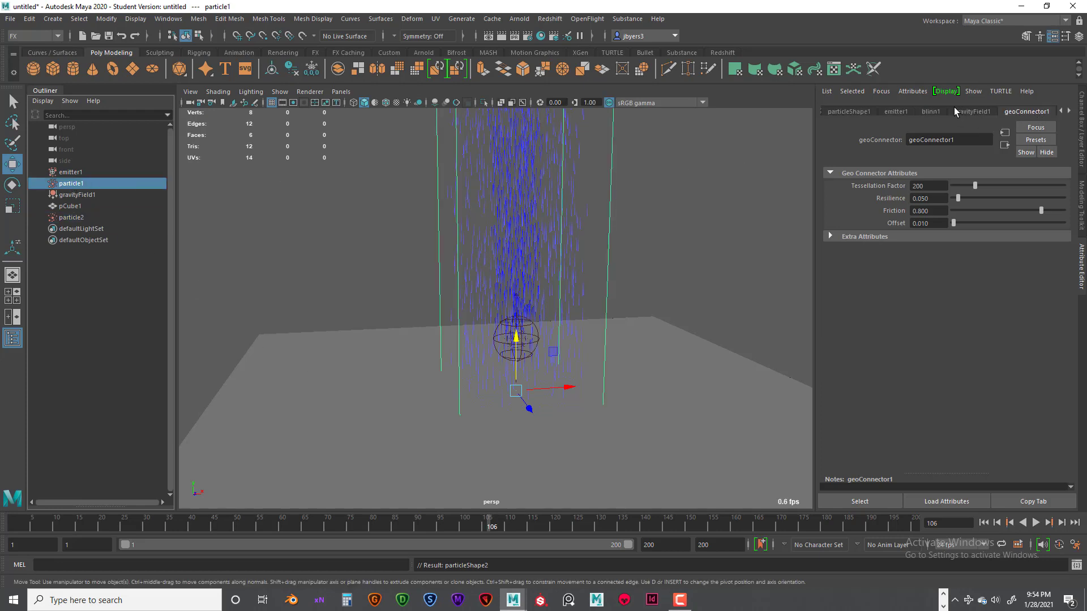
{"action": "left_click", "coordinate": [852, 112]}
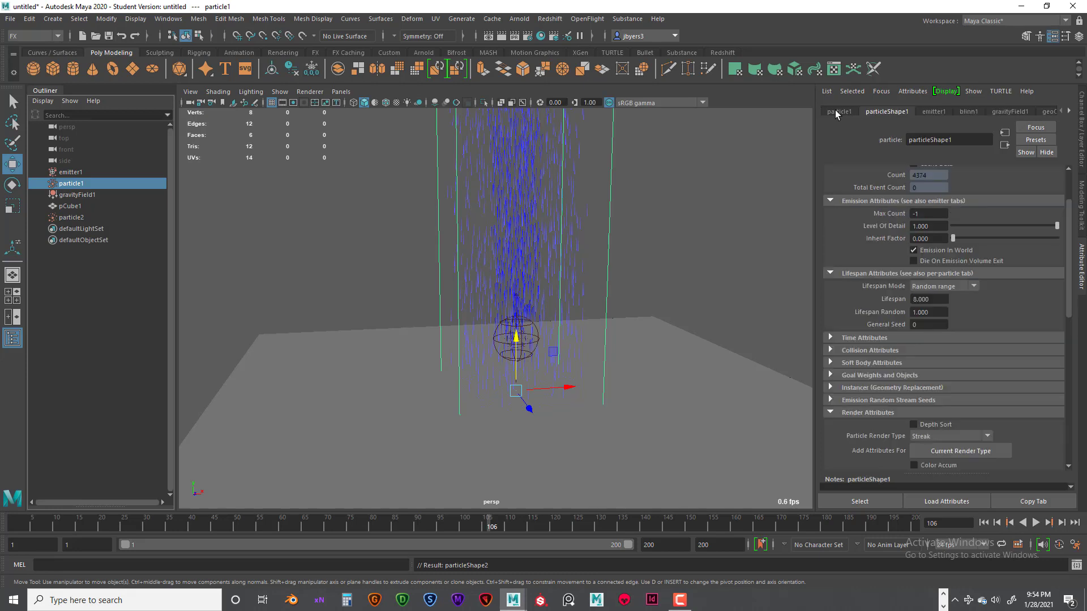
{"action": "left_click", "coordinate": [1042, 111]}
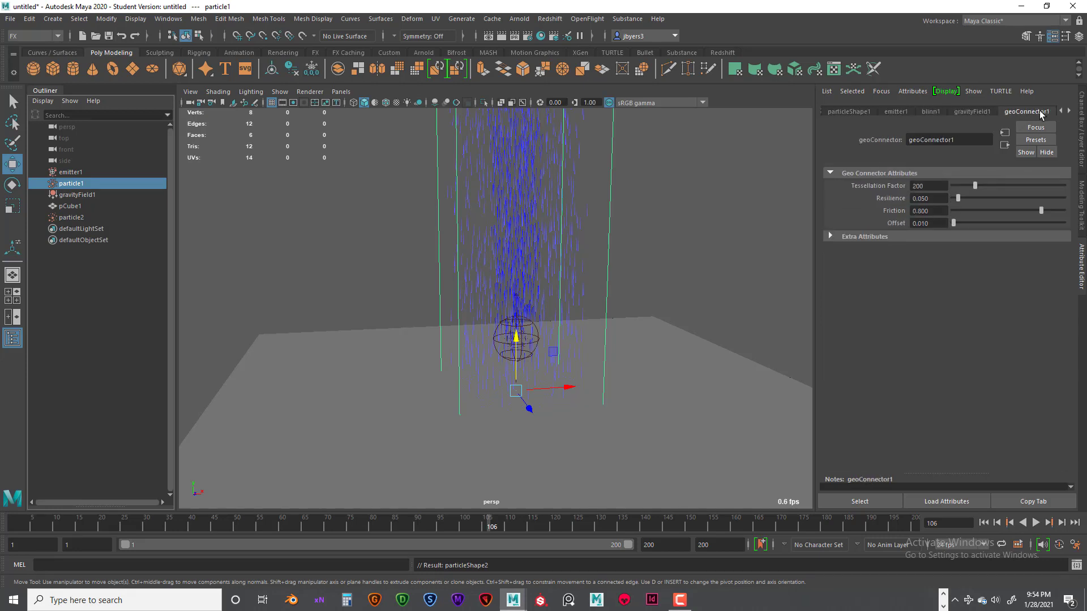
{"action": "left_click", "coordinate": [956, 114]}
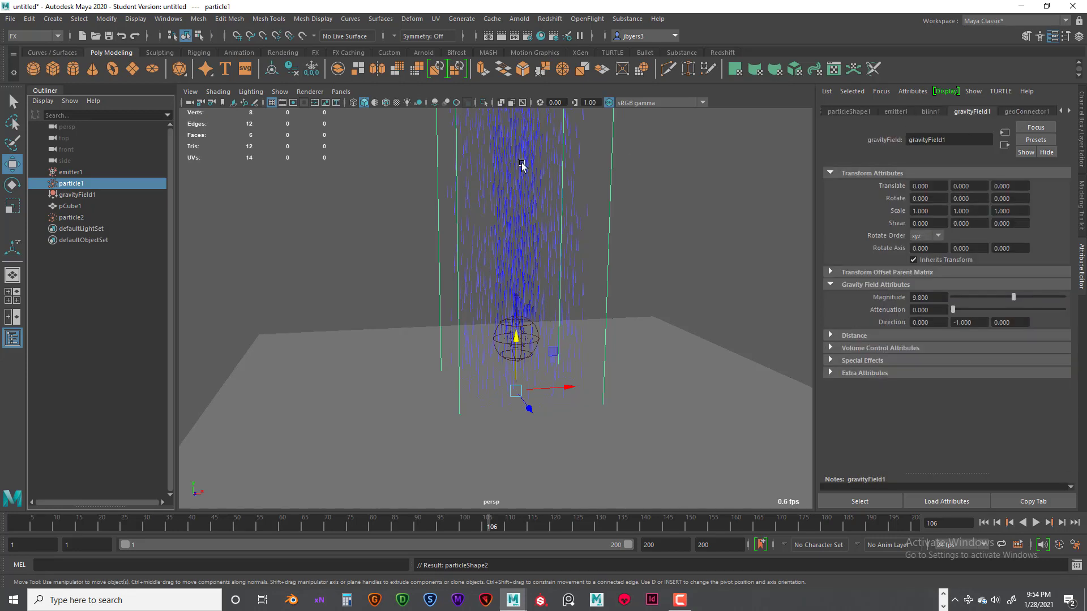
{"action": "left_click", "coordinate": [80, 219]}
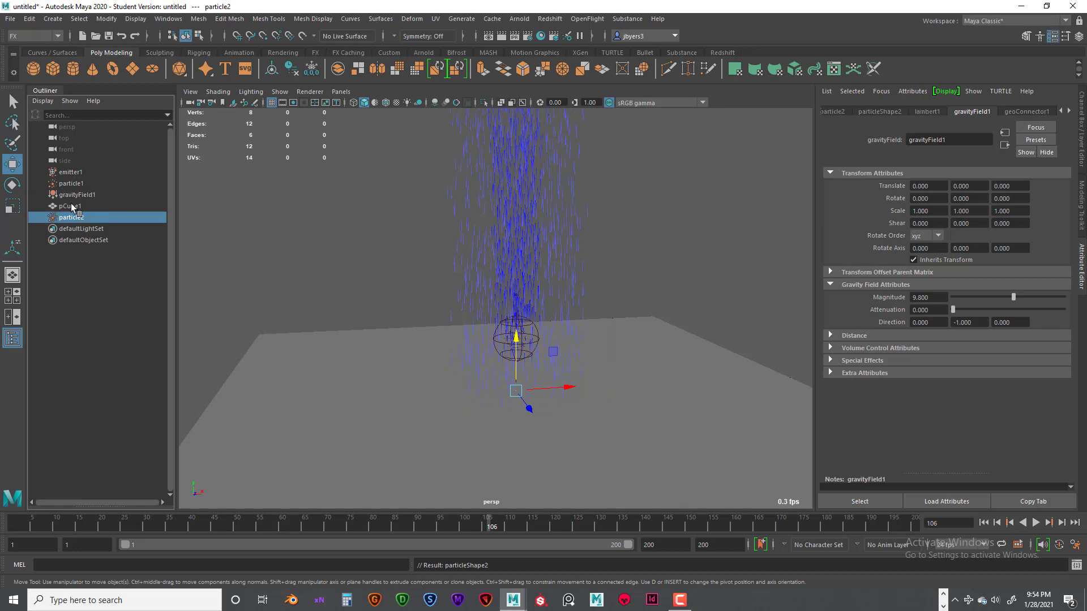
{"action": "left_click", "coordinate": [72, 207]}
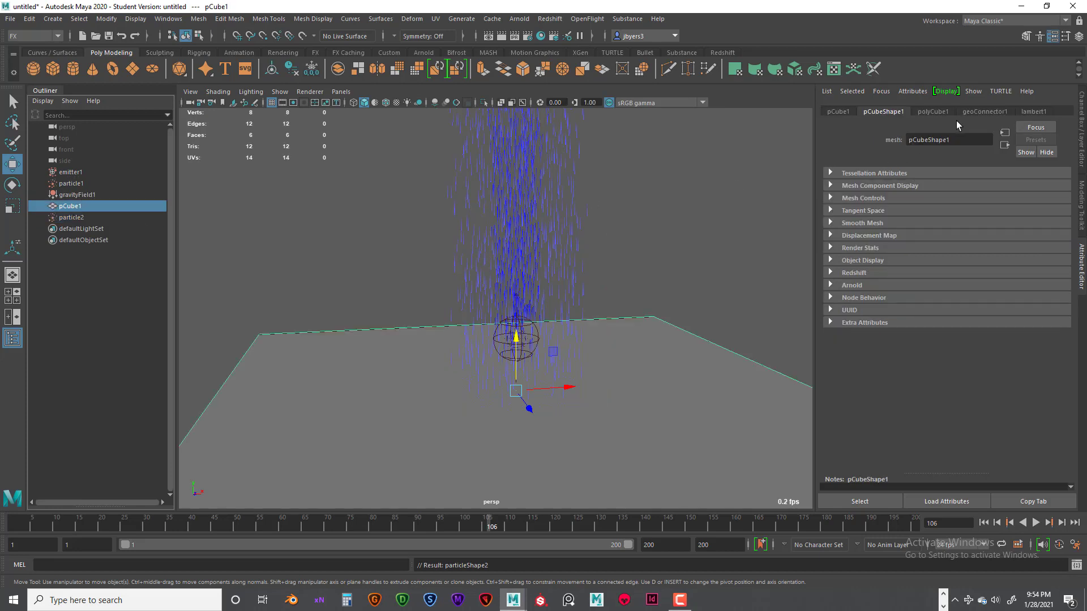
{"action": "left_click", "coordinate": [968, 112]}
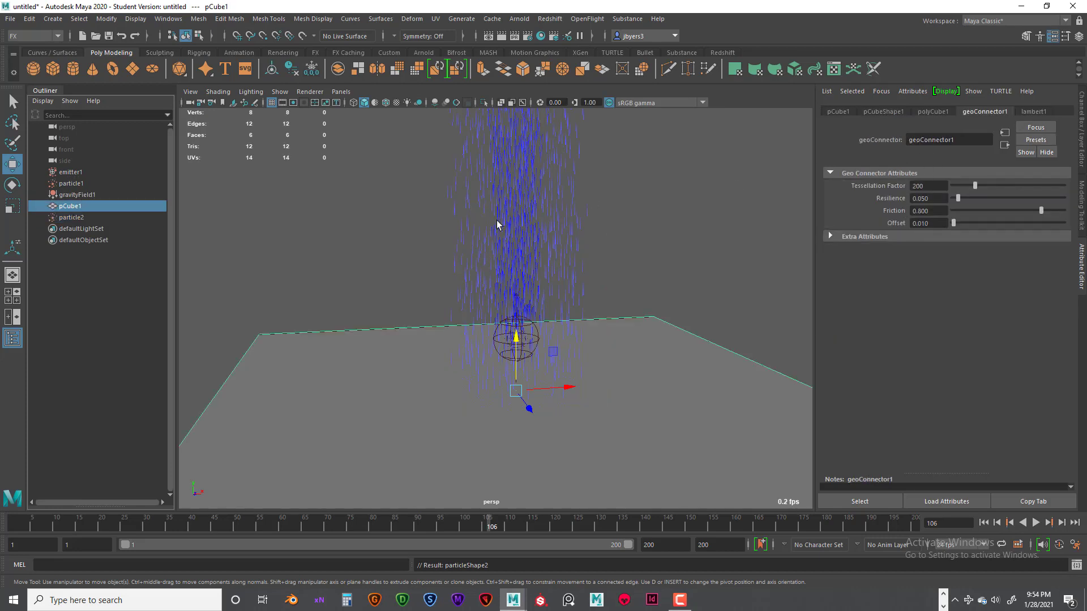
- Play the simulation from the first frame and examine how the splash particles collide with the slab
{"action": "left_click", "coordinate": [983, 524]}
{"action": "left_click", "coordinate": [1036, 523]}
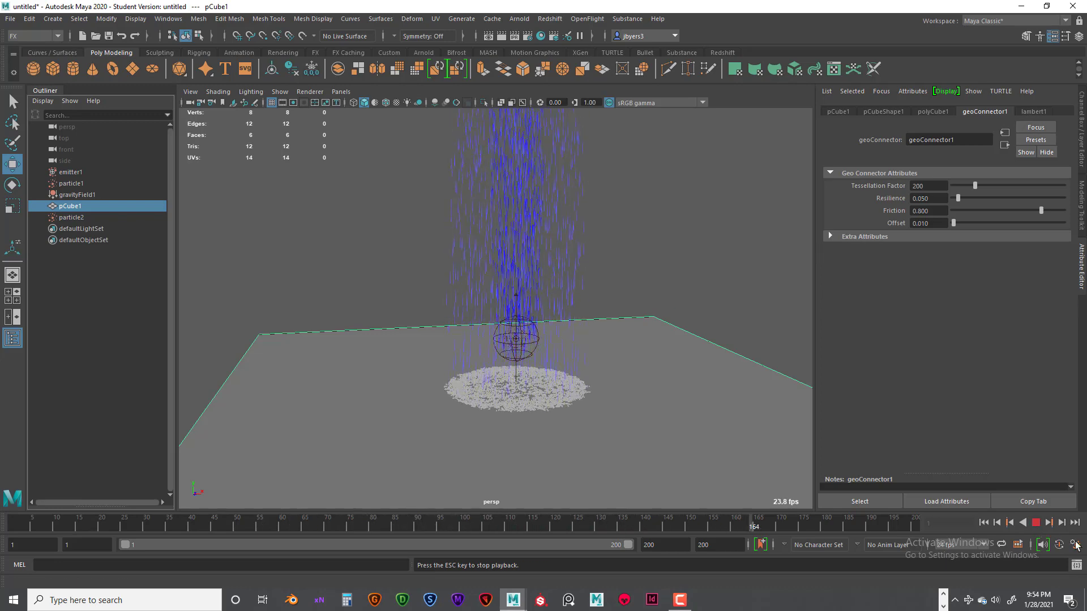
{"action": "left_click", "coordinate": [1035, 522]}
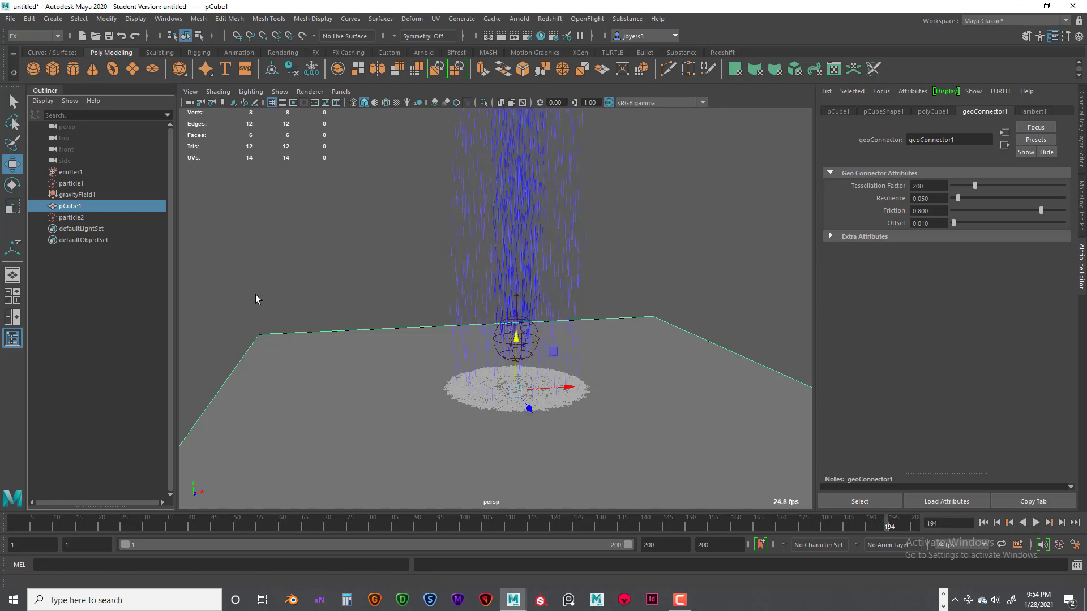
- Set geoConnector1's resilience to 0.15 and friction to 0.5 through particle2's attributes
{"action": "left_click", "coordinate": [76, 218]}
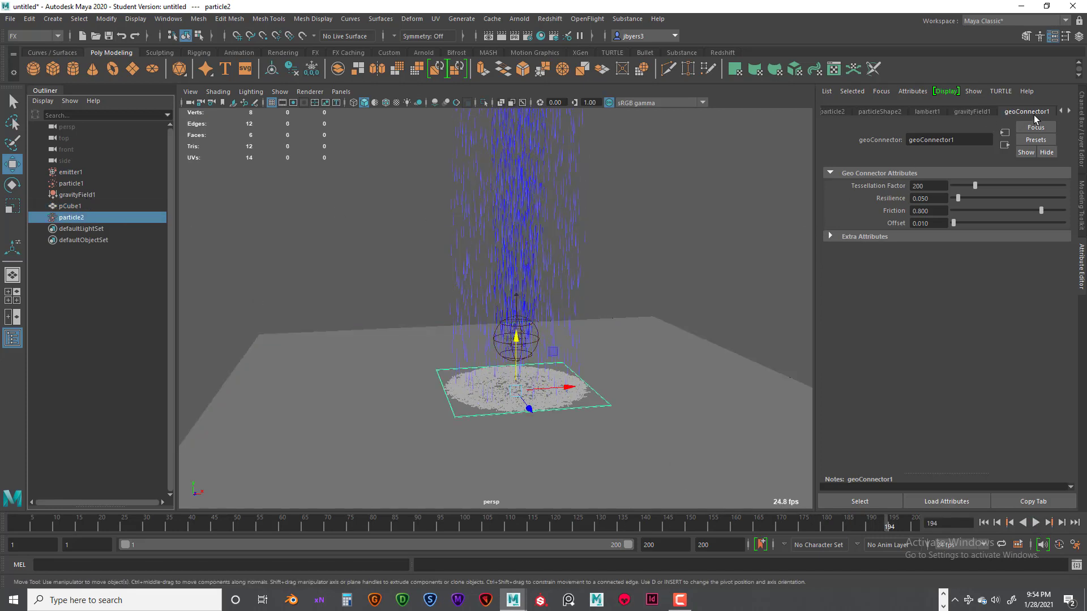
{"action": "left_click_drag", "start_coordinate": [927, 199], "coordinate": [920, 199]}
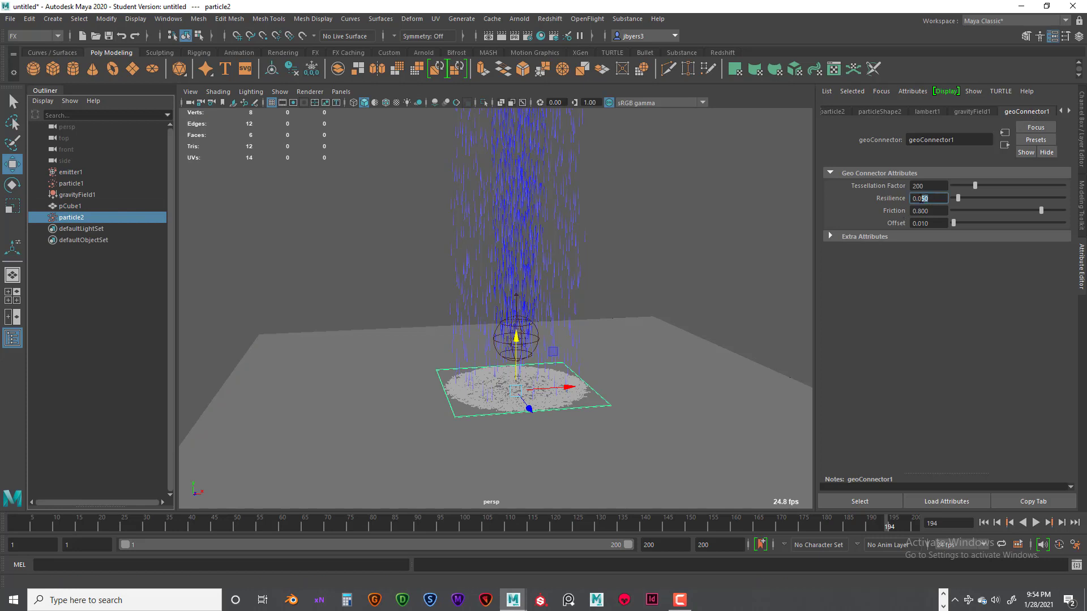
{"action": "type", "text": "2"}
{"action": "key", "text": "Return"}
{"action": "left_click_drag", "start_coordinate": [938, 211], "coordinate": [921, 211]}
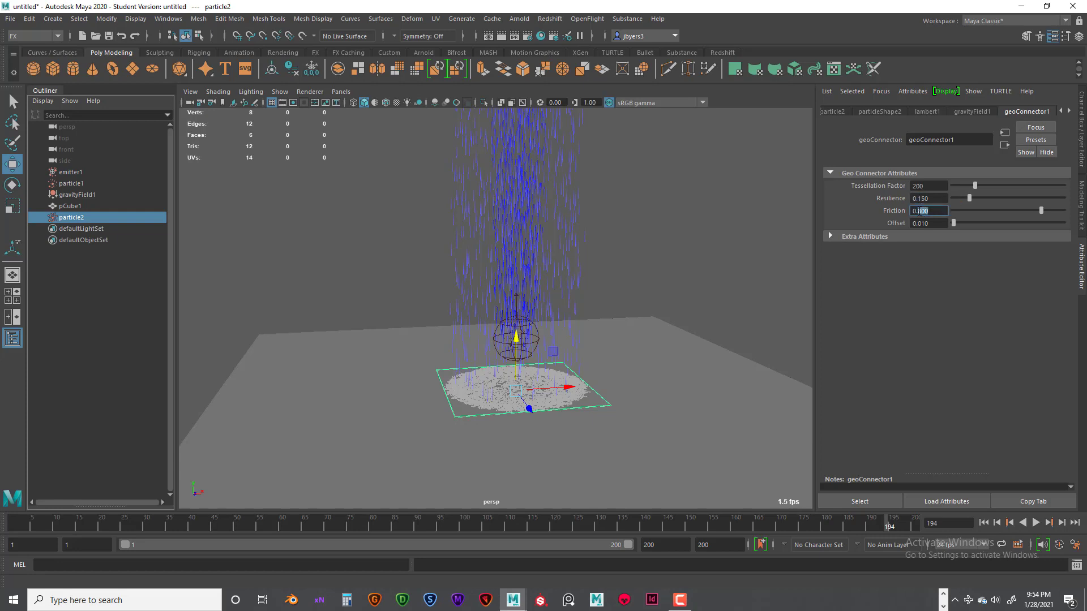
{"action": "type", "text": "5"}
{"action": "key", "text": "Return"}
- Replay the simulation from the first frame to check the splash with the new resilience and friction
{"action": "left_click", "coordinate": [983, 523]}
{"action": "left_click", "coordinate": [1036, 523]}
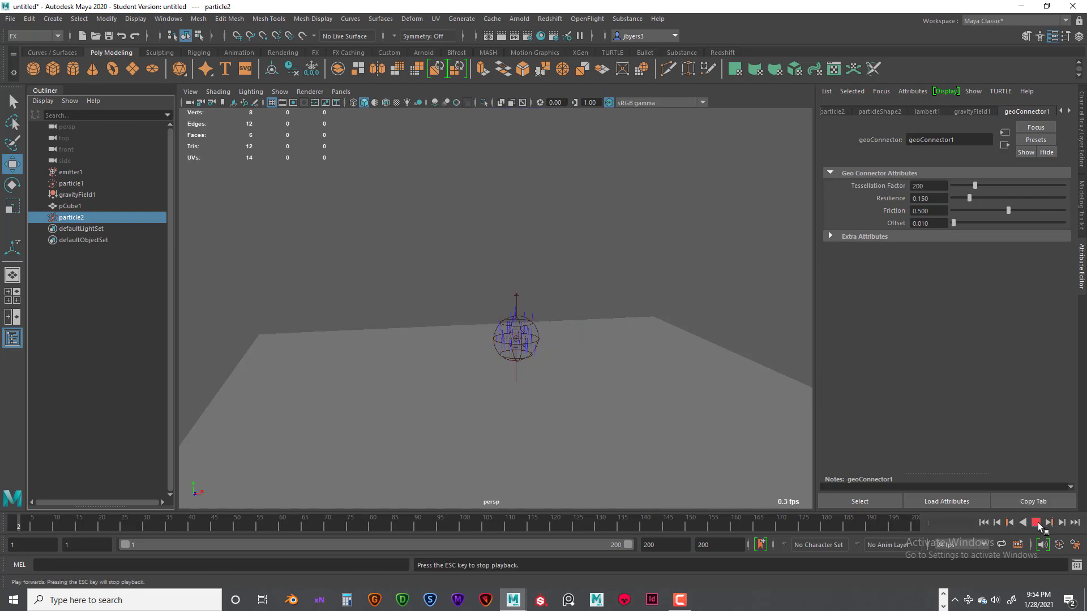
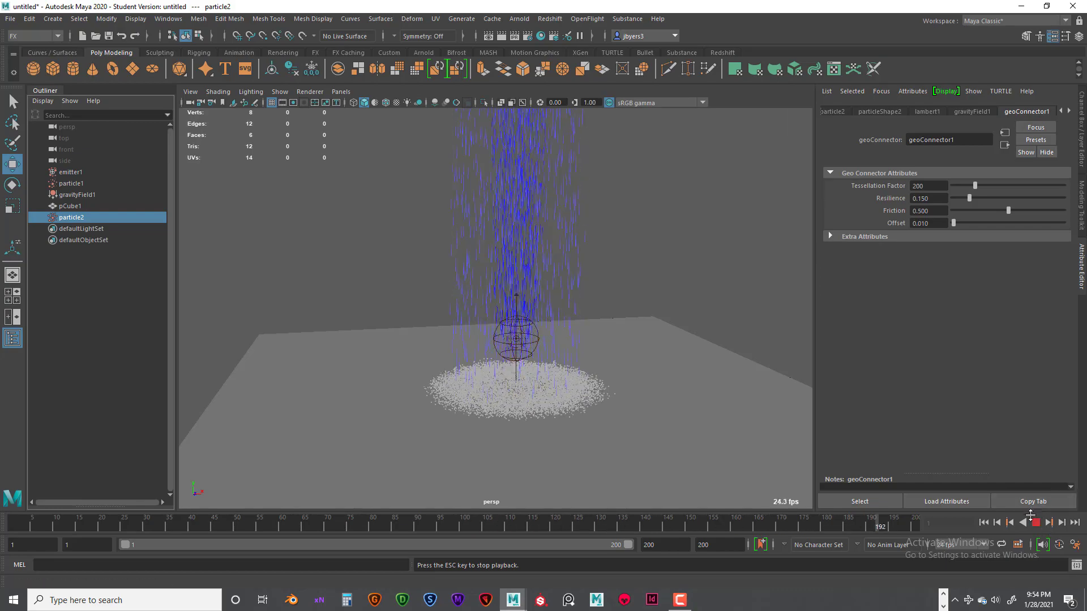
{"action": "left_click", "coordinate": [1037, 522]}
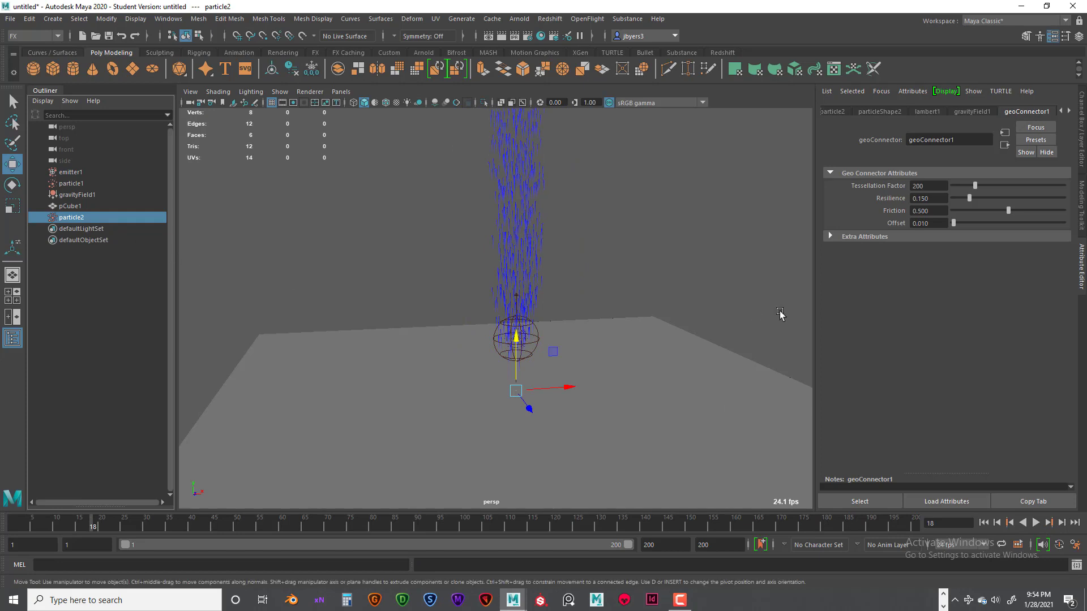
- Set particleShape2's particle render type to Streak and add the attributes for the current render type
{"action": "left_click", "coordinate": [895, 111]}
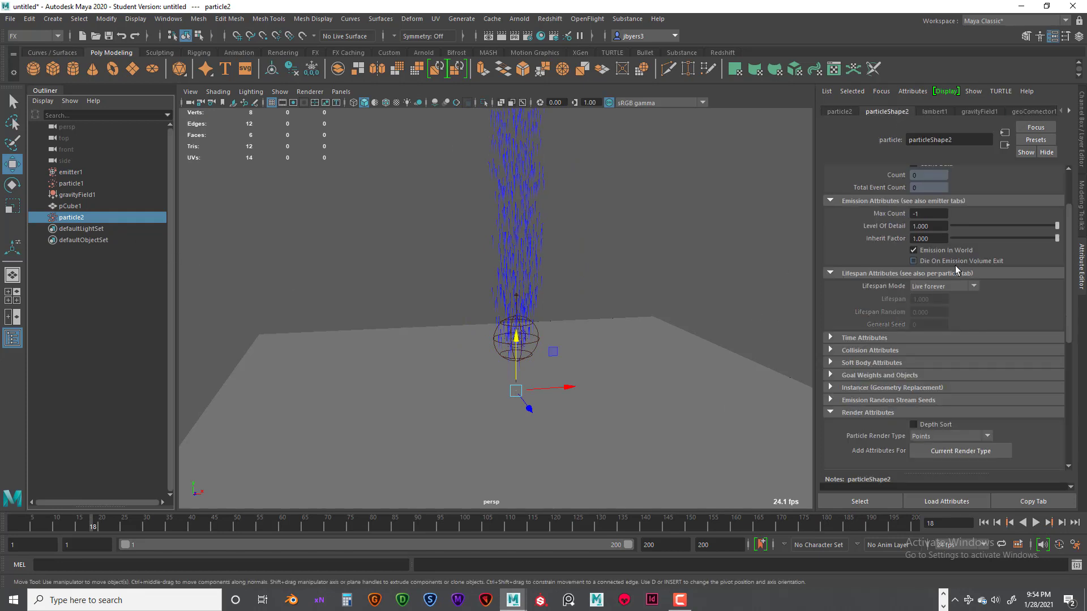
{"action": "left_click", "coordinate": [977, 340]}
{"action": "scroll", "coordinate": [973, 335], "scroll_direction": "up", "scroll_amount": 4}
{"action": "scroll", "coordinate": [971, 335], "scroll_direction": "down", "scroll_amount": 3}
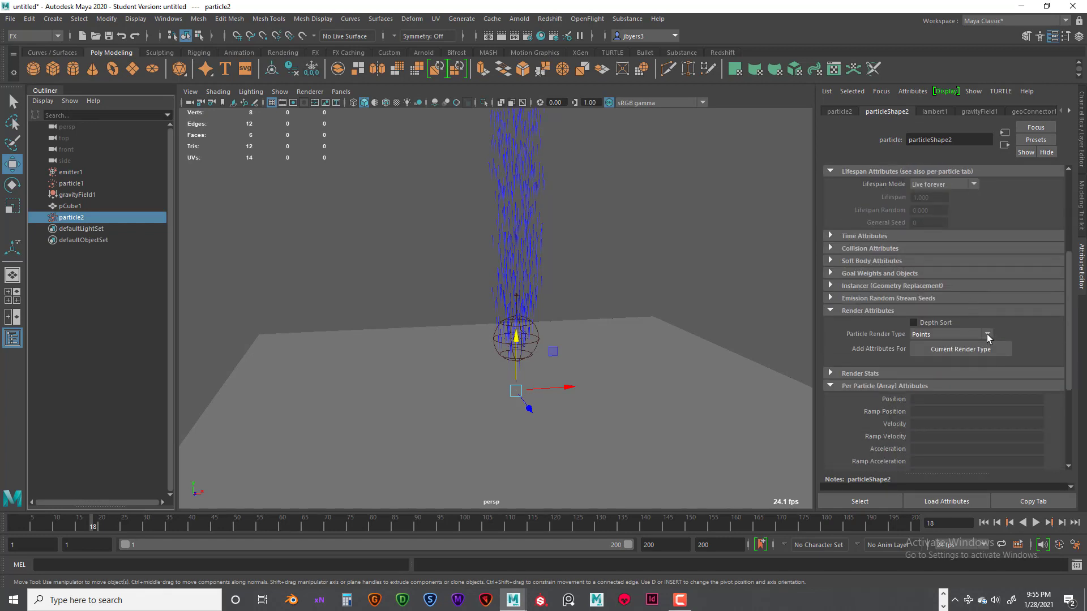
{"action": "left_click", "coordinate": [987, 335]}
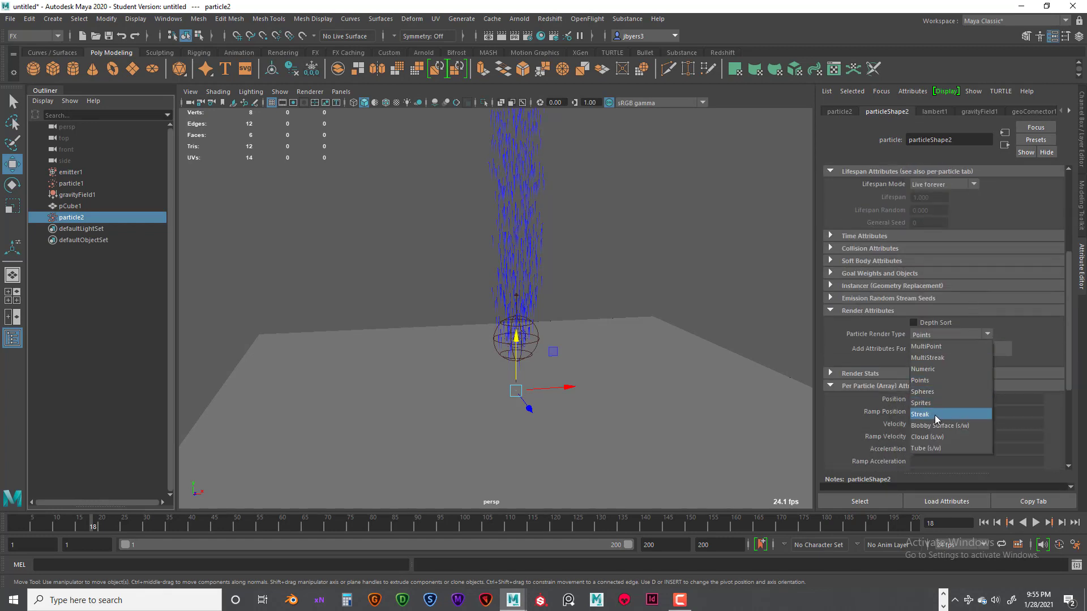
{"action": "left_click", "coordinate": [935, 415]}
{"action": "left_click", "coordinate": [971, 348]}
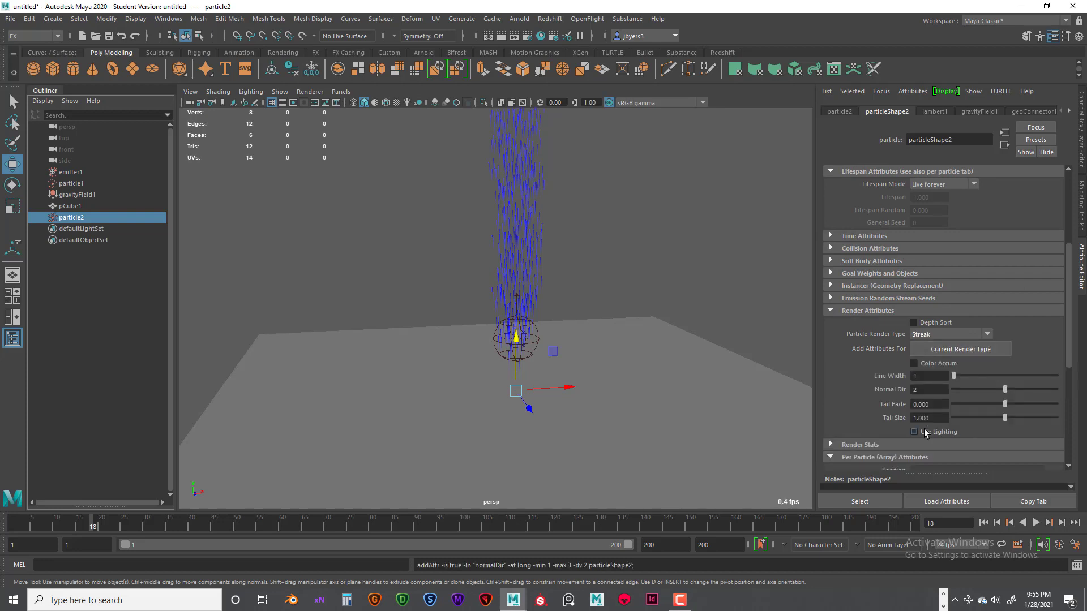
- Set the tail size of particleShape2's streaks to 0.5
{"action": "left_click_drag", "start_coordinate": [1007, 418], "coordinate": [901, 420]}
{"action": "key", "text": "BackSpace"}
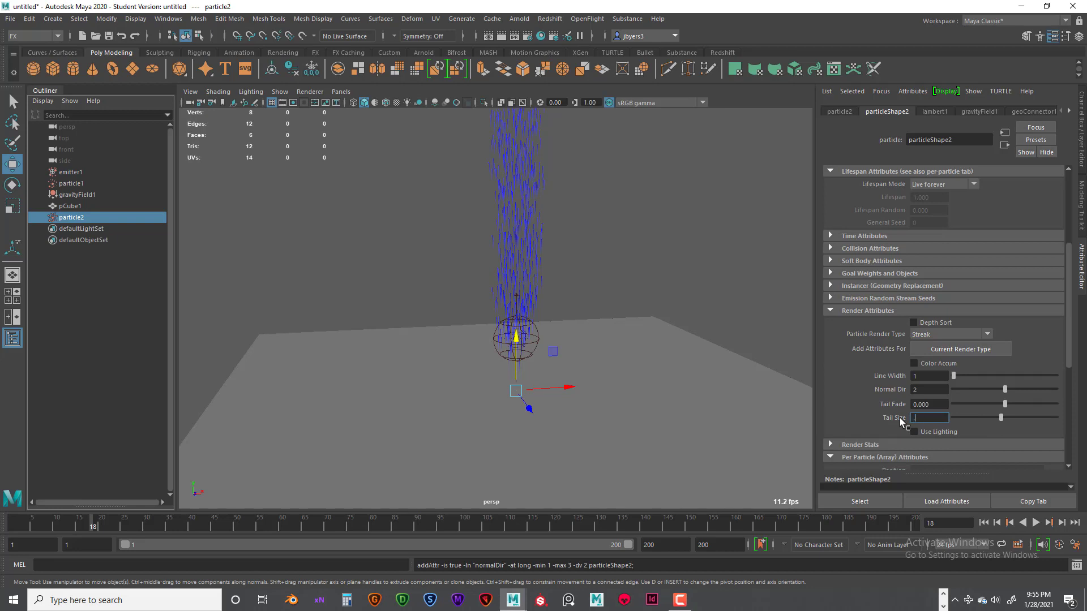
{"action": "key", "text": "Return"}
- Set particleShape2's lifespan mode to Random range
{"action": "scroll", "coordinate": [965, 278], "scroll_direction": "down", "scroll_amount": 4}
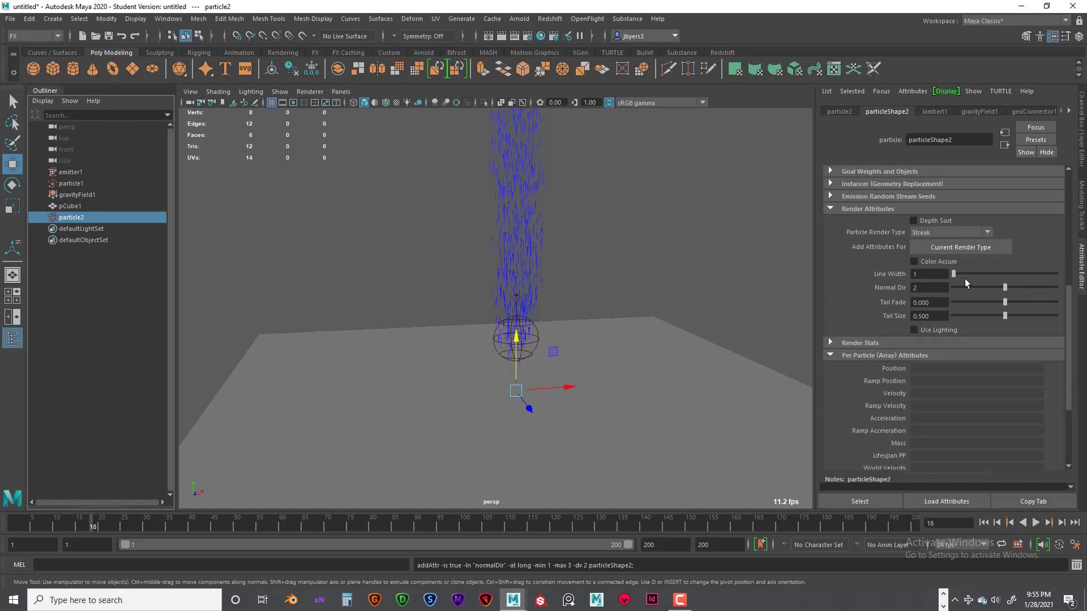
{"action": "scroll", "coordinate": [963, 276], "scroll_direction": "up", "scroll_amount": 8}
{"action": "scroll", "coordinate": [963, 277], "scroll_direction": "up", "scroll_amount": 2}
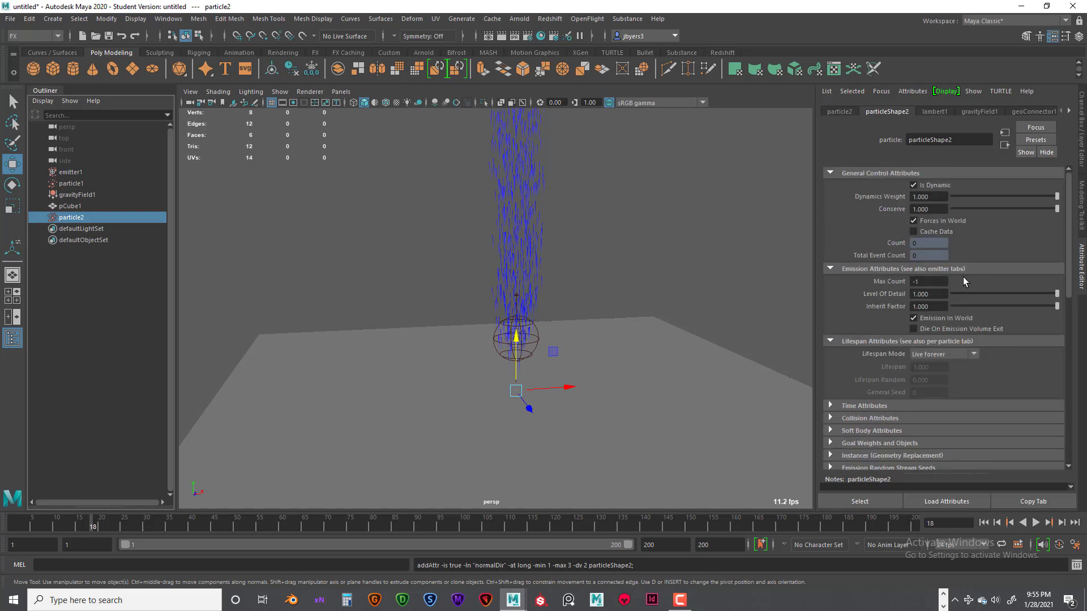
{"action": "left_click", "coordinate": [922, 353]}
{"action": "left_click", "coordinate": [939, 390]}
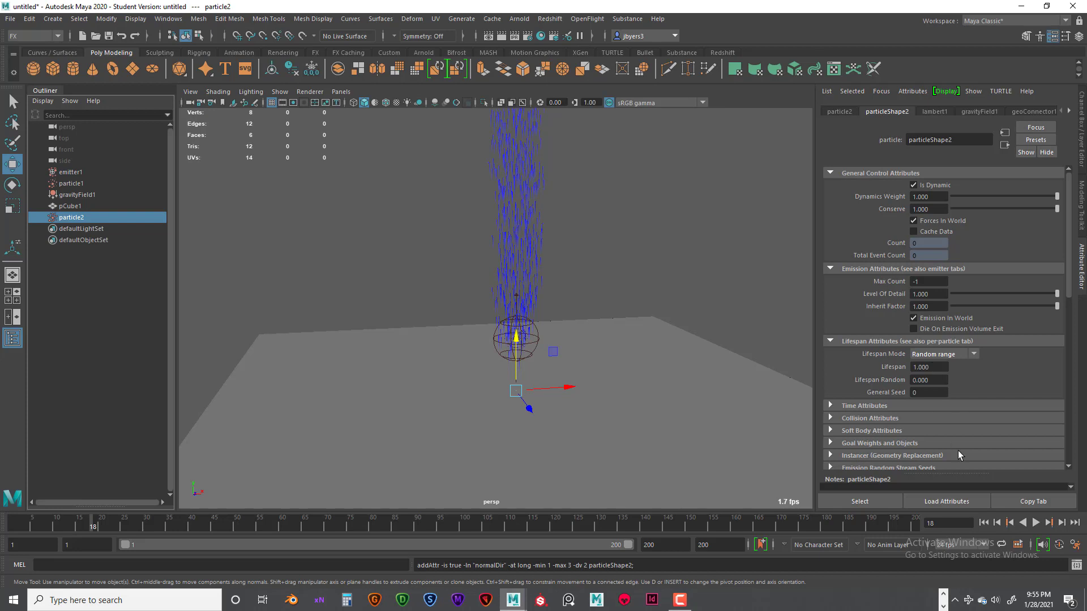
- Play the simulation with the streak splash particles, examine the impact area up close, and return to the first frame
{"action": "left_click", "coordinate": [983, 524]}
{"action": "left_click", "coordinate": [1036, 523]}
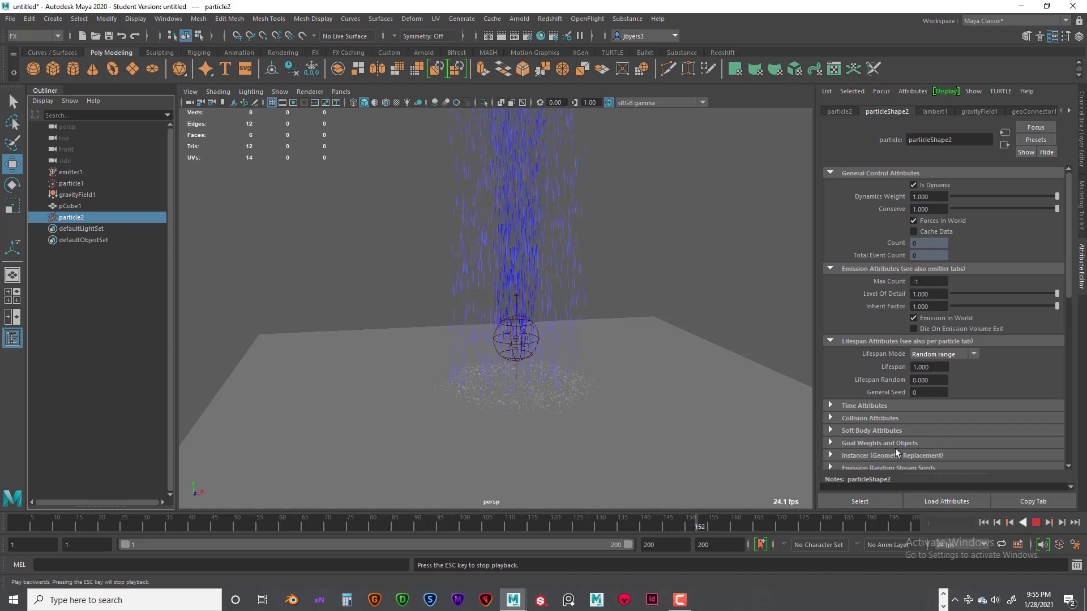
{"action": "scroll", "coordinate": [614, 386], "scroll_direction": "up", "scroll_amount": 5}
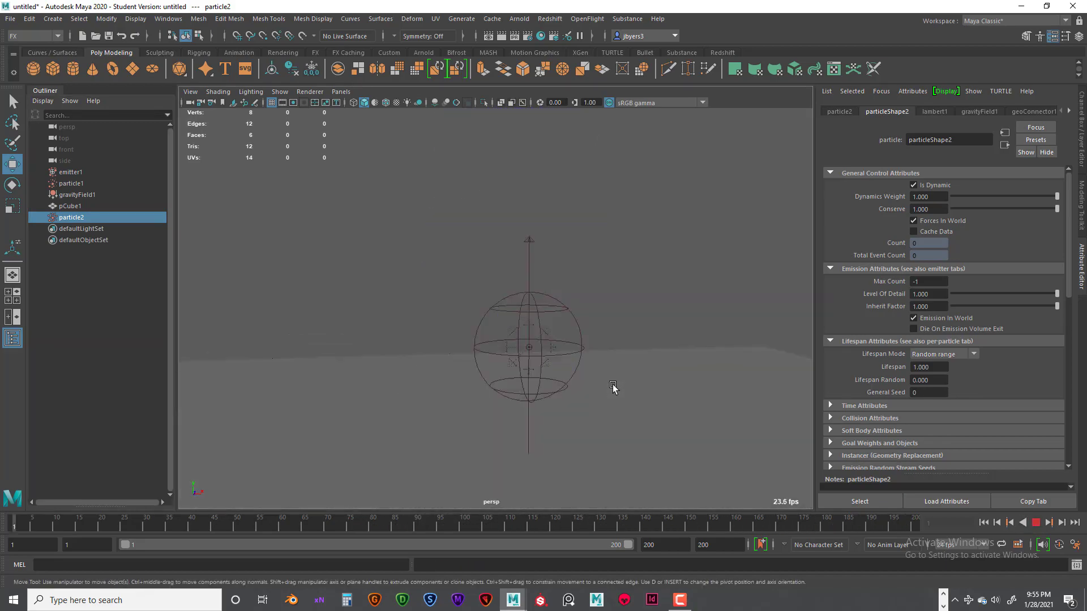
{"action": "middle_click_drag", "start_coordinate": [614, 388], "coordinate": [604, 284], "text": "alt"}
{"action": "left_click_drag", "start_coordinate": [603, 283], "coordinate": [564, 305], "text": "alt"}
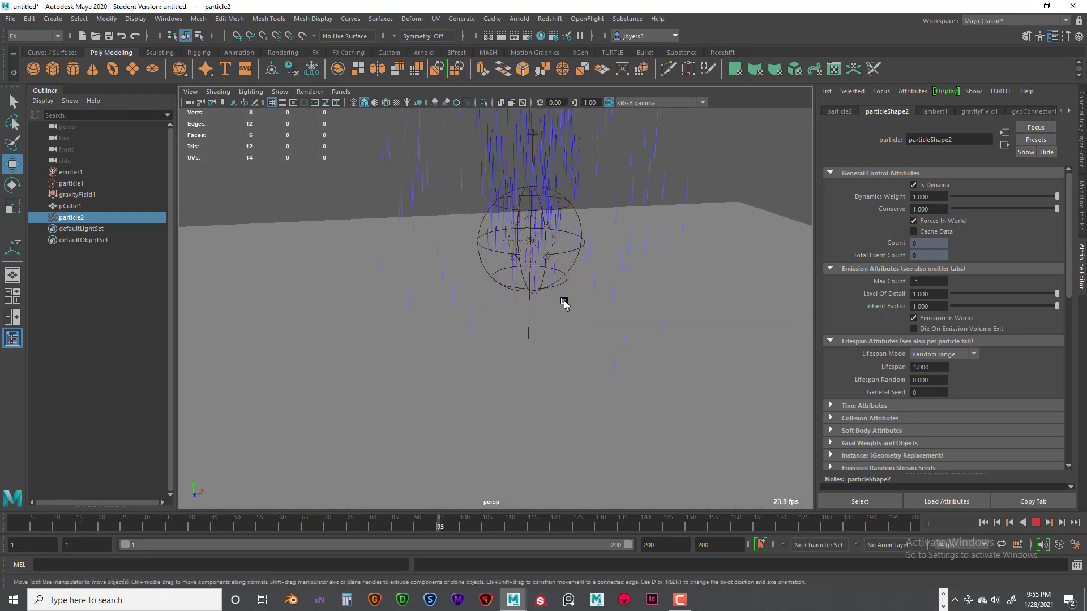
{"action": "scroll", "coordinate": [599, 300], "scroll_direction": "up", "scroll_amount": 3}
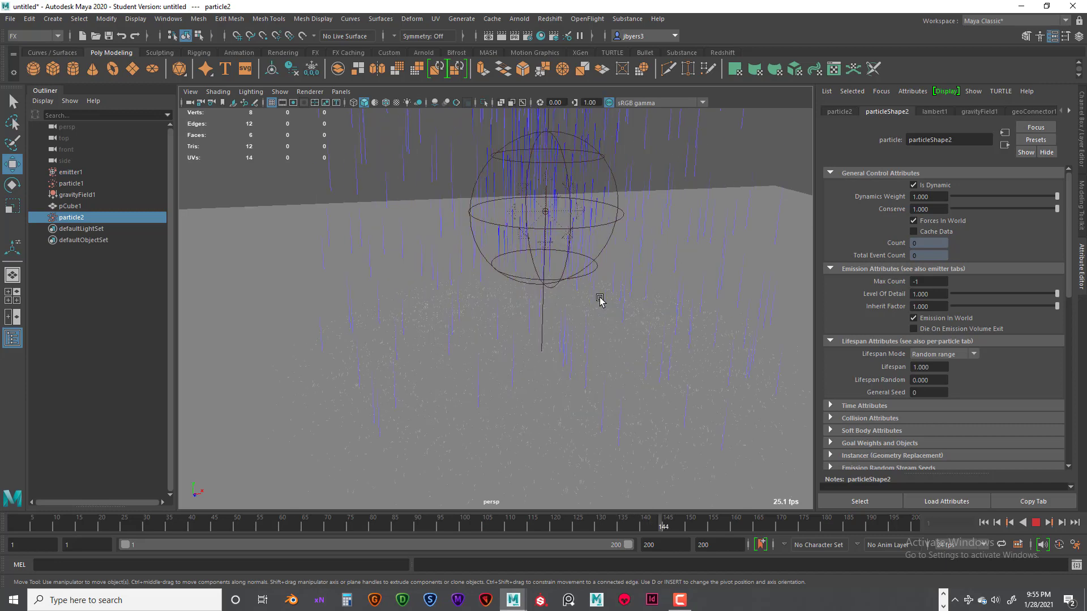
{"action": "scroll", "coordinate": [599, 301], "scroll_direction": "down", "scroll_amount": 6}
{"action": "scroll", "coordinate": [600, 299], "scroll_direction": "down", "scroll_amount": 4}
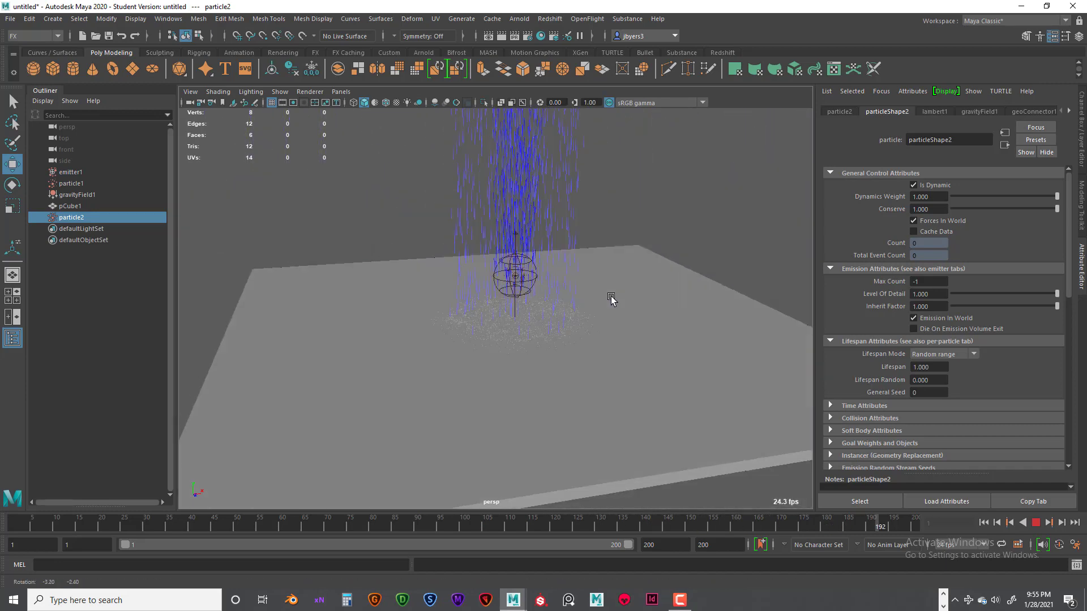
{"action": "left_click", "coordinate": [1036, 522]}
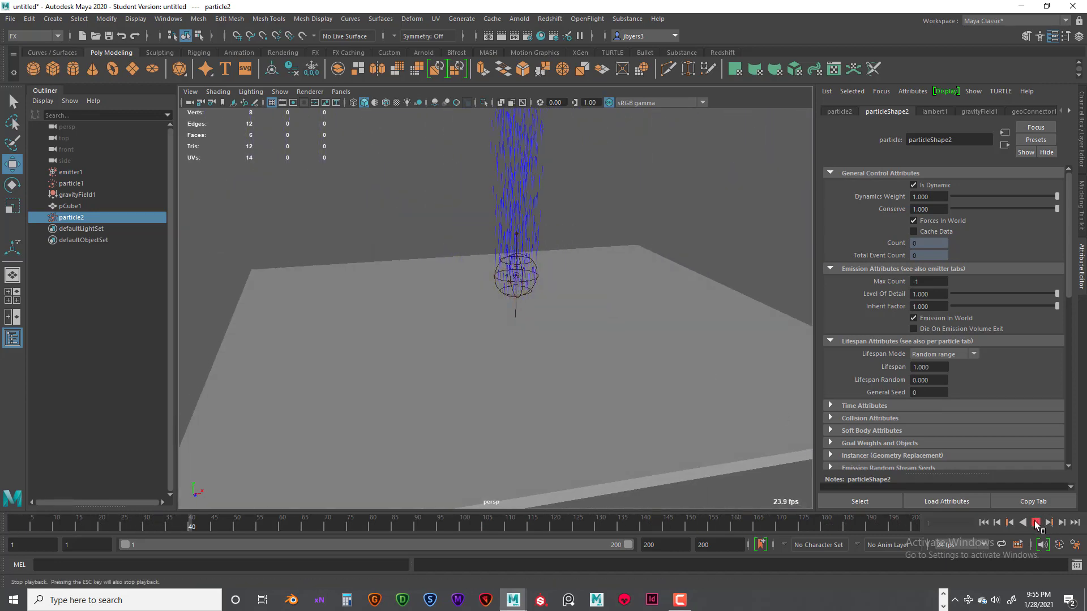
{"action": "left_click", "coordinate": [986, 525]}
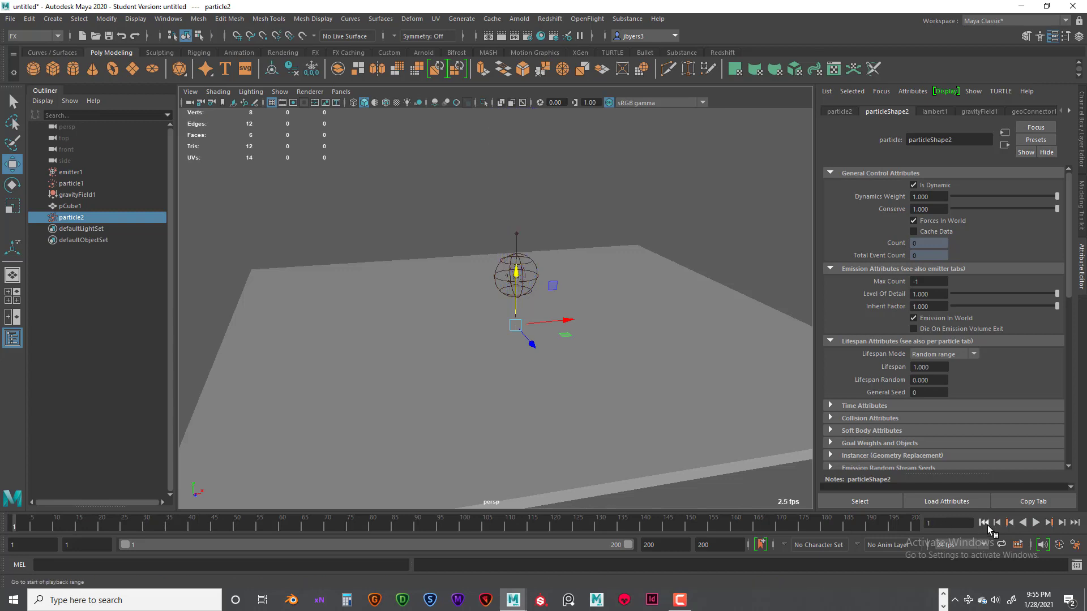
- Play the simulation, stop it once splashes form, inspect the impact area on the slab up close, and return to the first frame
{"action": "left_click", "coordinate": [1036, 523]}
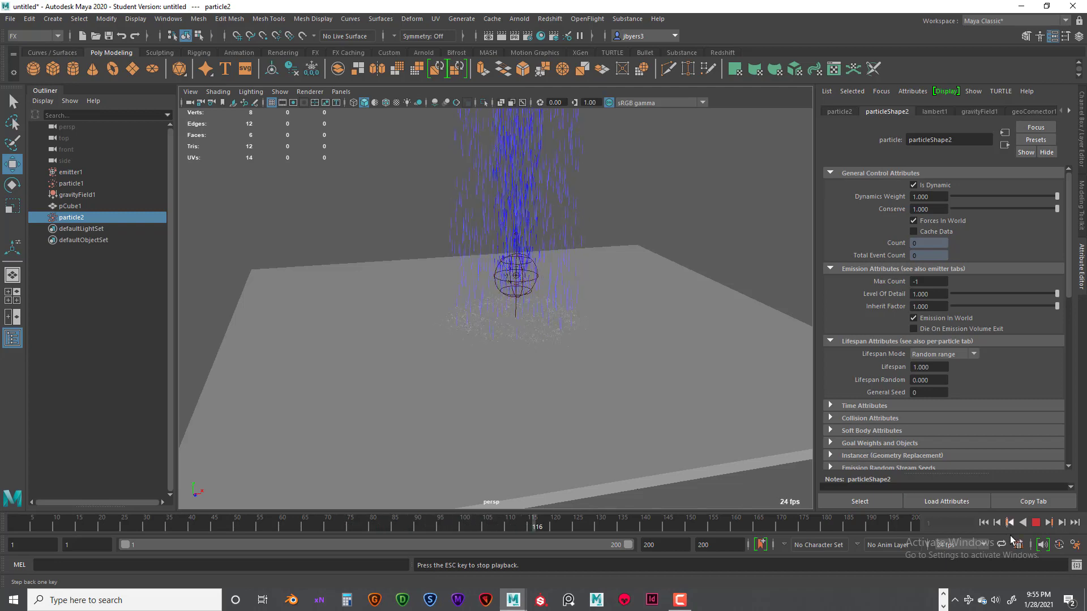
{"action": "left_click", "coordinate": [1036, 524]}
{"action": "scroll", "coordinate": [646, 420], "scroll_direction": "up", "scroll_amount": 5}
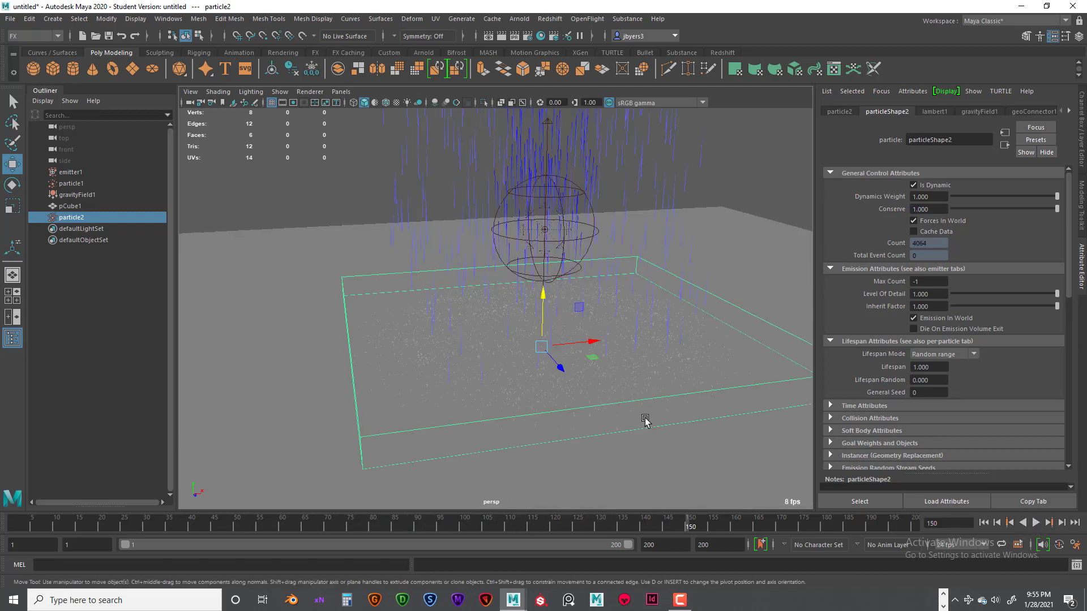
{"action": "scroll", "coordinate": [646, 420], "scroll_direction": "down", "scroll_amount": 5}
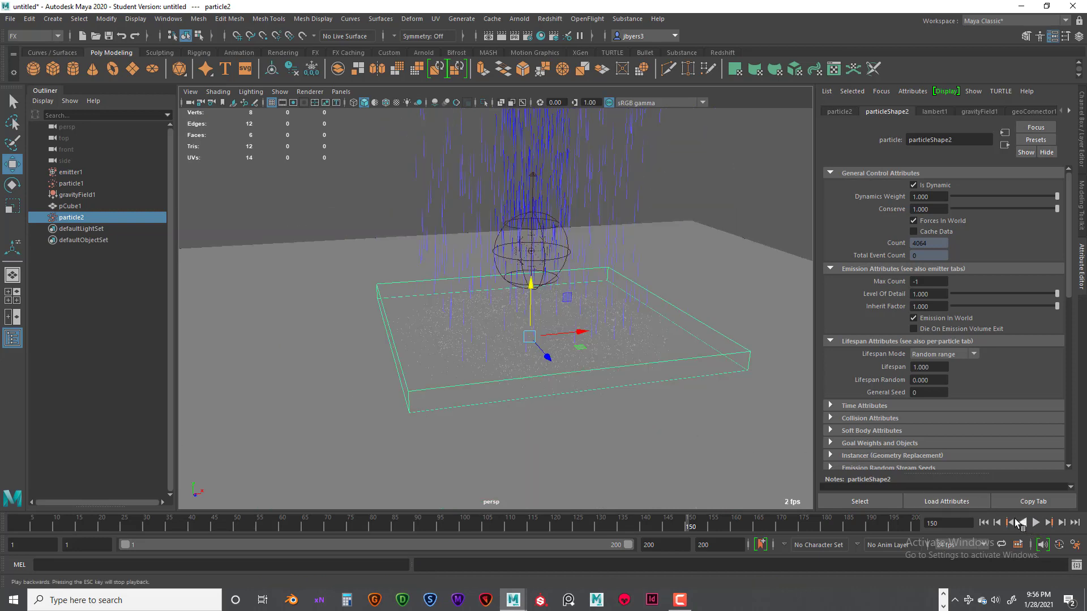
{"action": "left_click", "coordinate": [984, 523]}
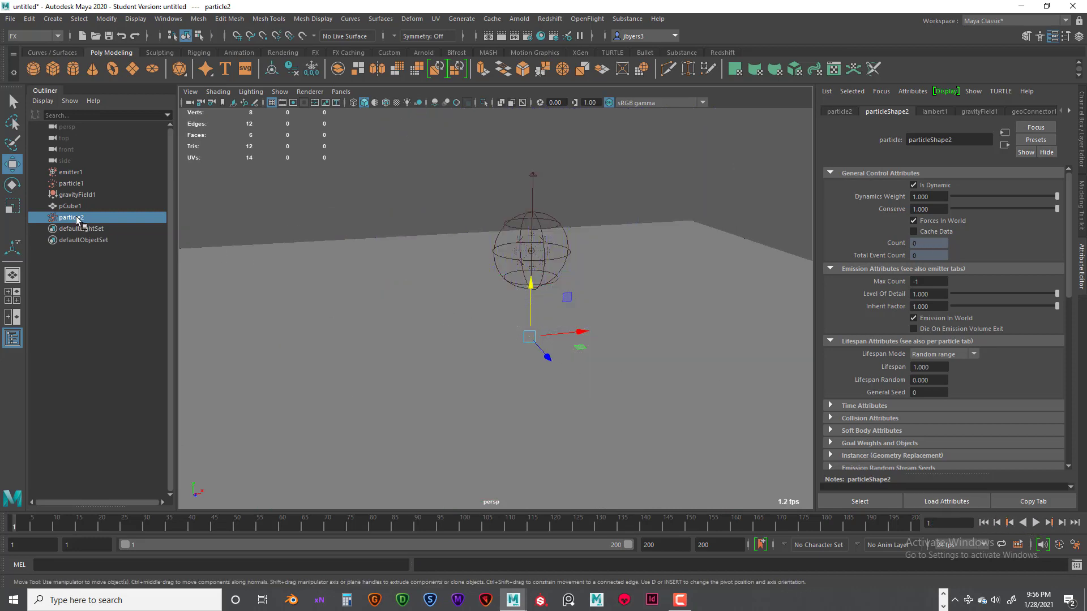
- Add a per-particle color attribute to particleShape2 and create a ramp on its RGB PP
{"action": "scroll", "coordinate": [1030, 290], "scroll_direction": "down", "scroll_amount": 10}
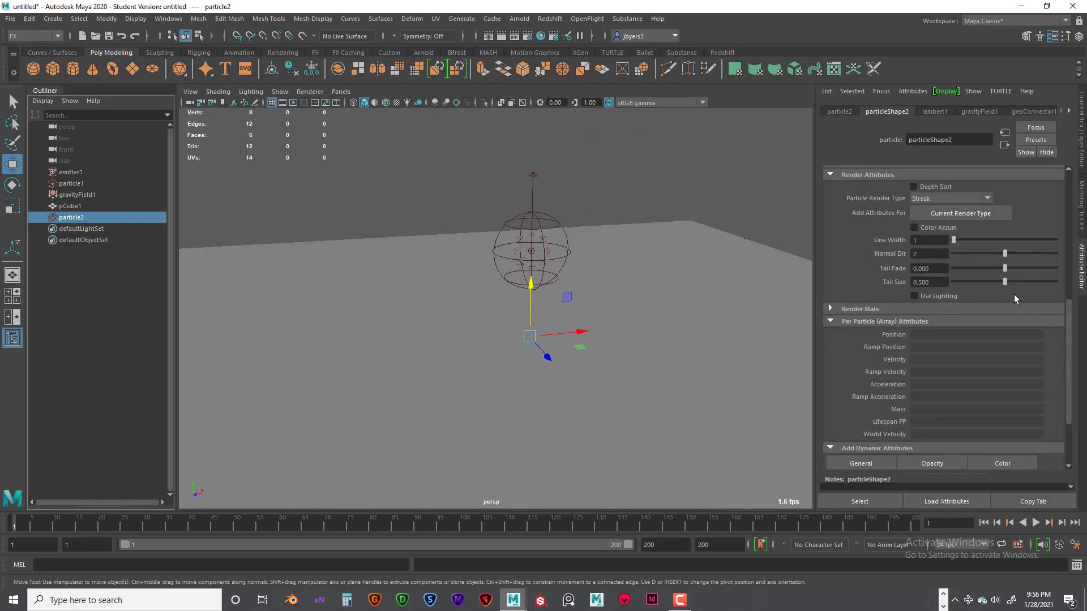
{"action": "left_click", "coordinate": [1003, 373]}
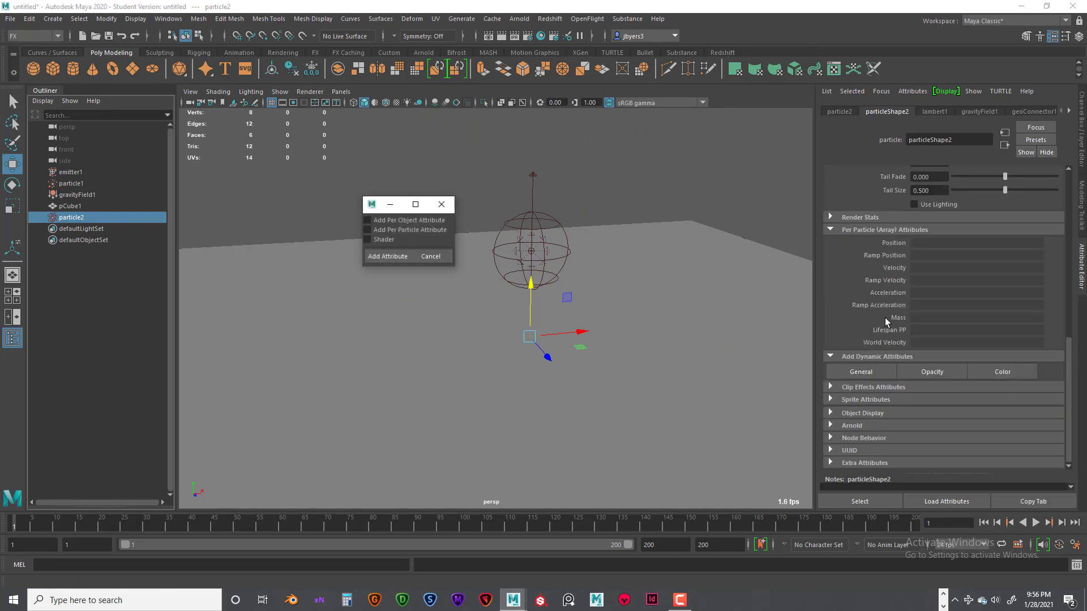
{"action": "left_click", "coordinate": [394, 257]}
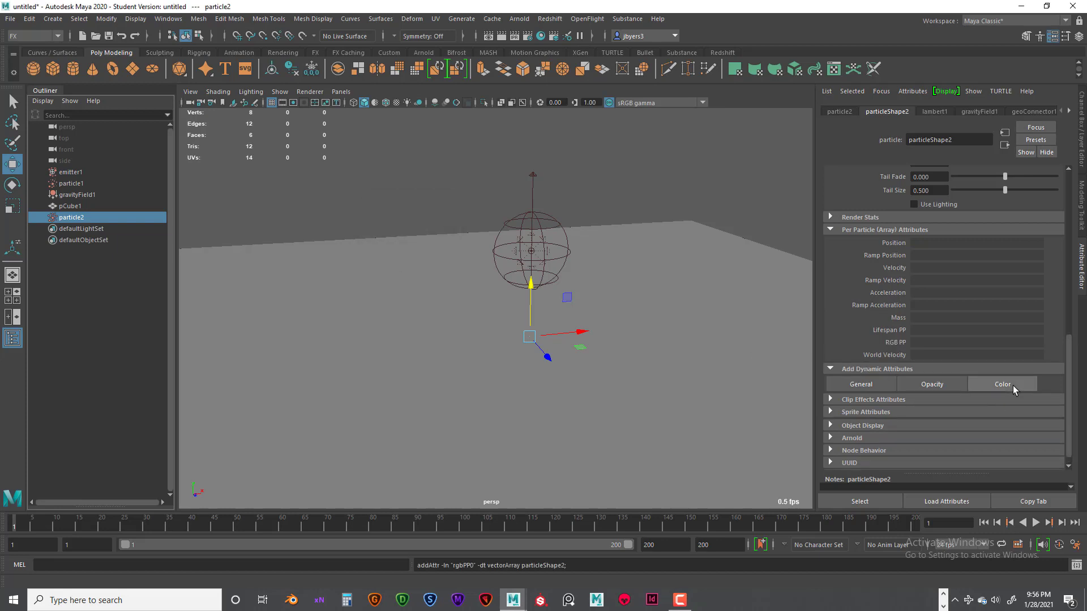
{"action": "right_click", "coordinate": [936, 342]}
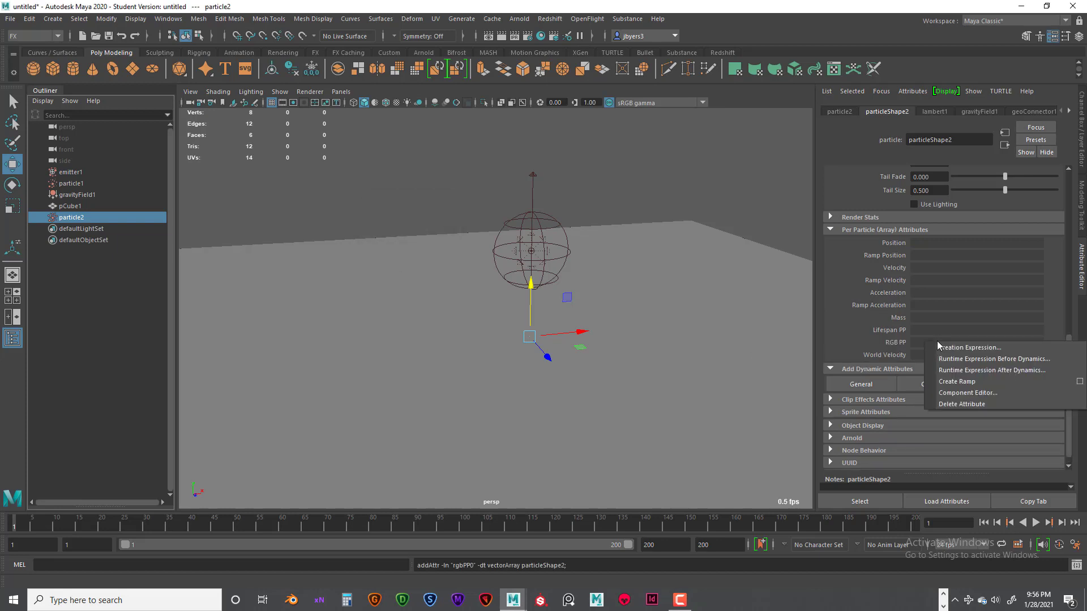
{"action": "left_click", "coordinate": [957, 381]}
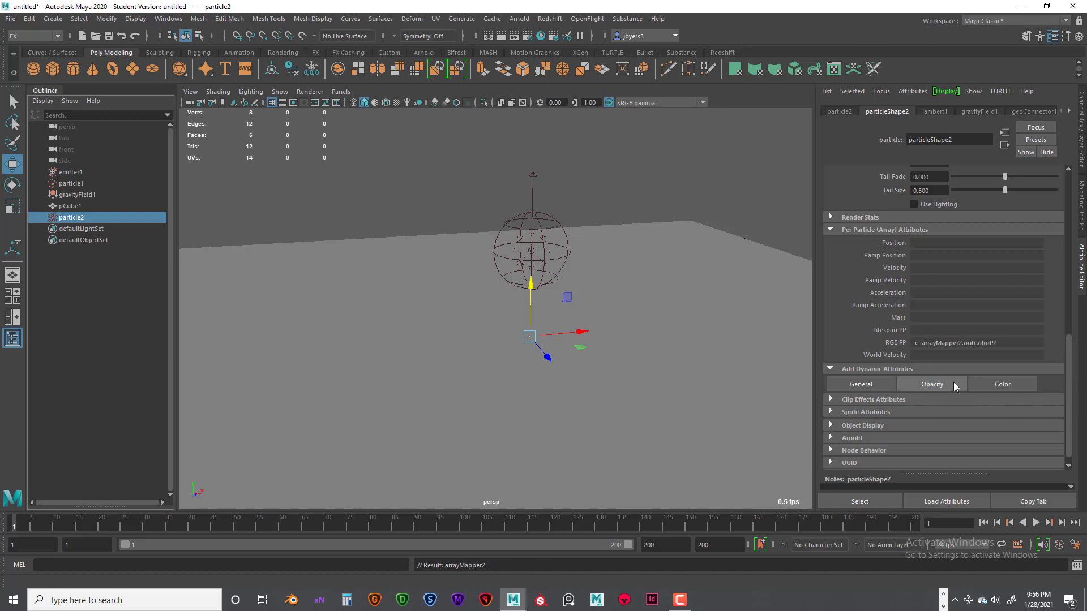
- Edit the RGB PP ramp, replacing its black start color with the light blue from the color history at position 0.012
{"action": "right_click", "coordinate": [941, 344]}
{"action": "mouse_move", "coordinate": [964, 351]}
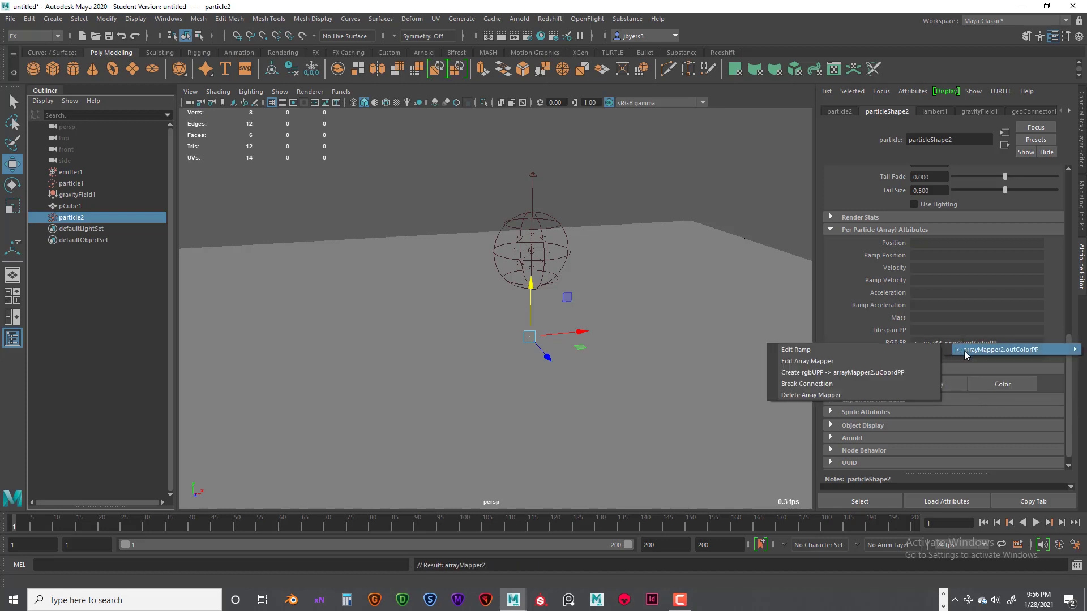
{"action": "left_click", "coordinate": [843, 352]}
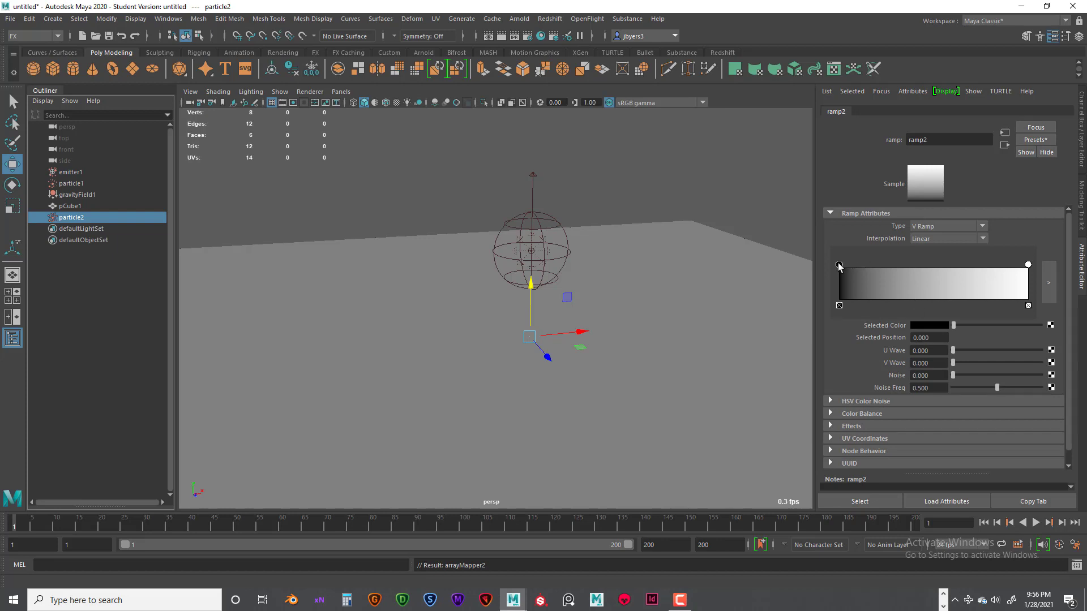
{"action": "left_click", "coordinate": [839, 306]}
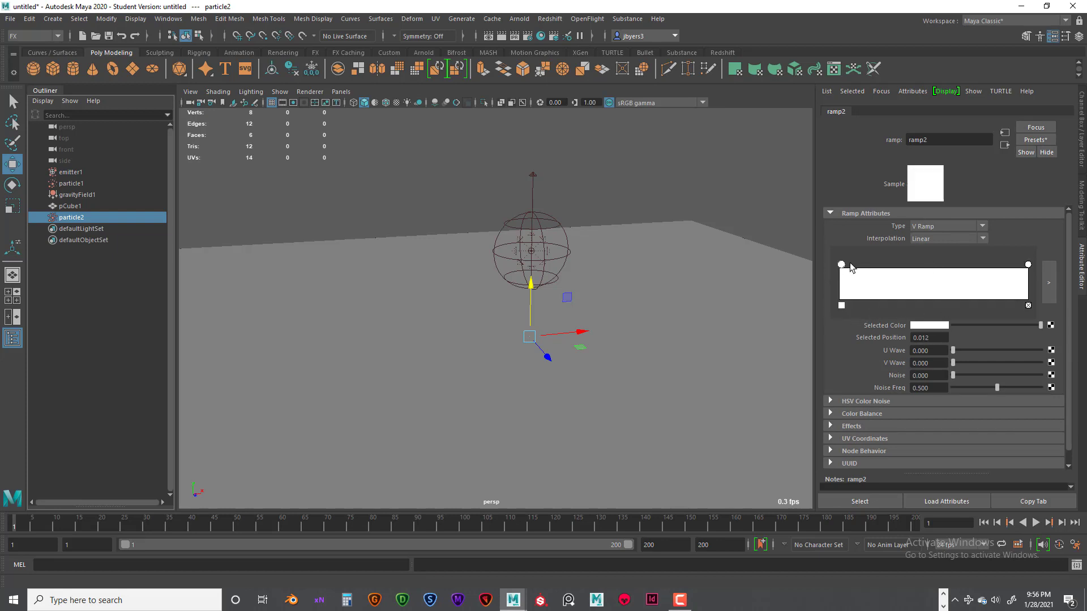
{"action": "left_click", "coordinate": [928, 327]}
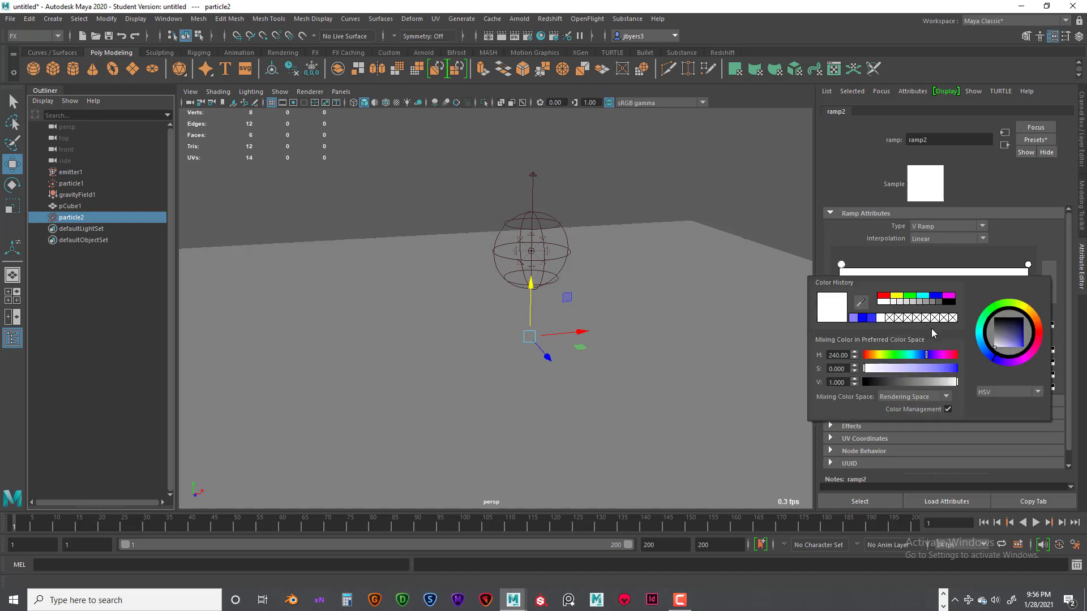
{"action": "left_click", "coordinate": [853, 319]}
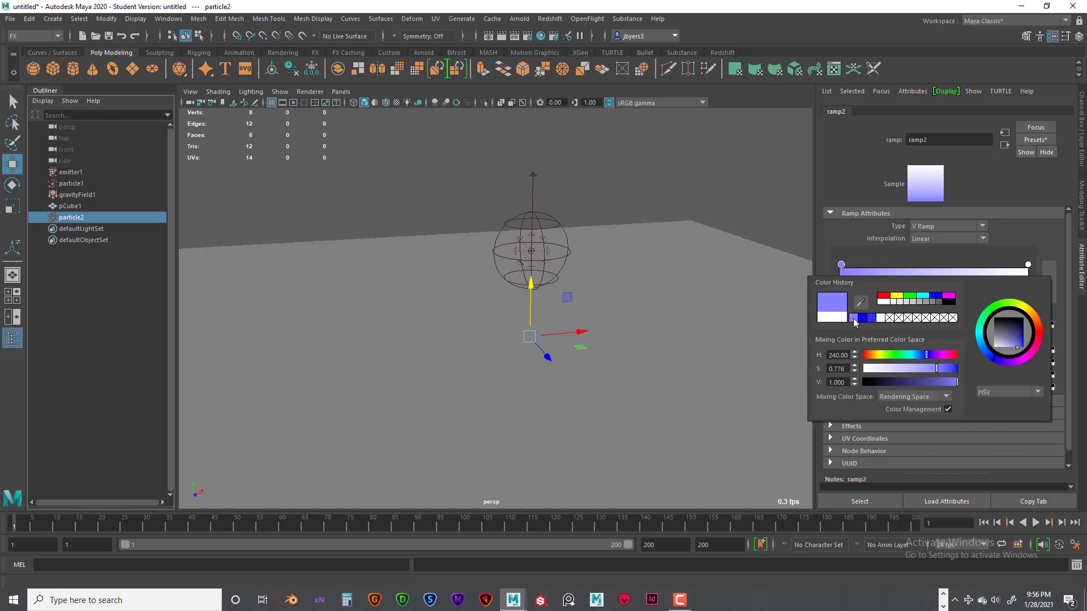
- Add a color entry at about position 0.81 on ramp2 and set its saturation to about 0.545 for a paler blue
{"action": "left_click", "coordinate": [994, 266]}
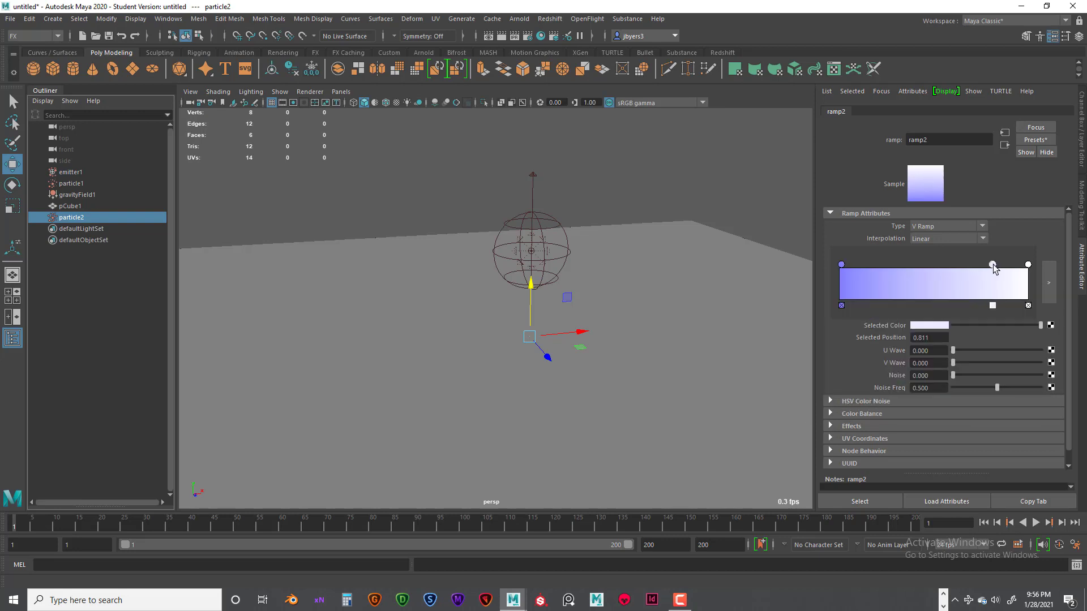
{"action": "left_click", "coordinate": [947, 326]}
{"action": "left_click_drag", "start_coordinate": [912, 369], "coordinate": [934, 371]}
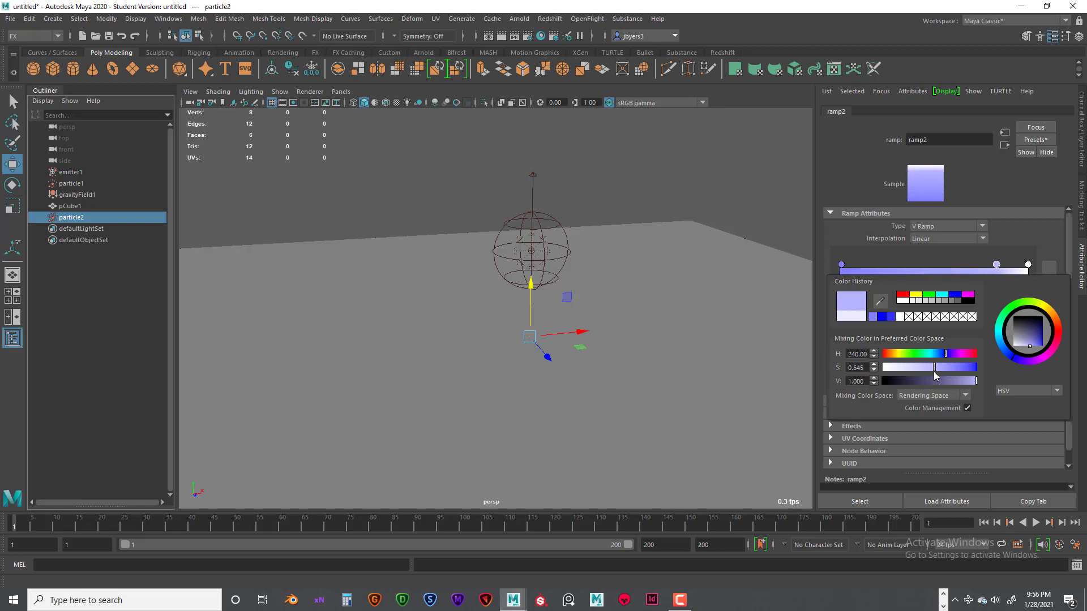
{"action": "left_click", "coordinate": [702, 269]}
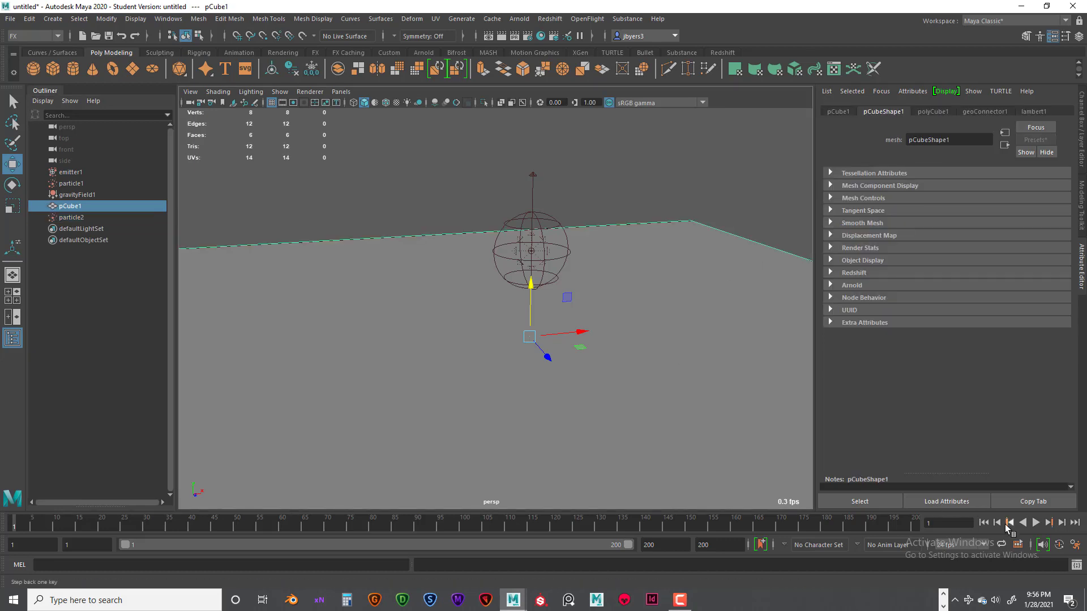
- Play the recolored simulation briefly, select particle1 to examine the rising streak column, and return to the first frame
{"action": "left_click", "coordinate": [1036, 523]}
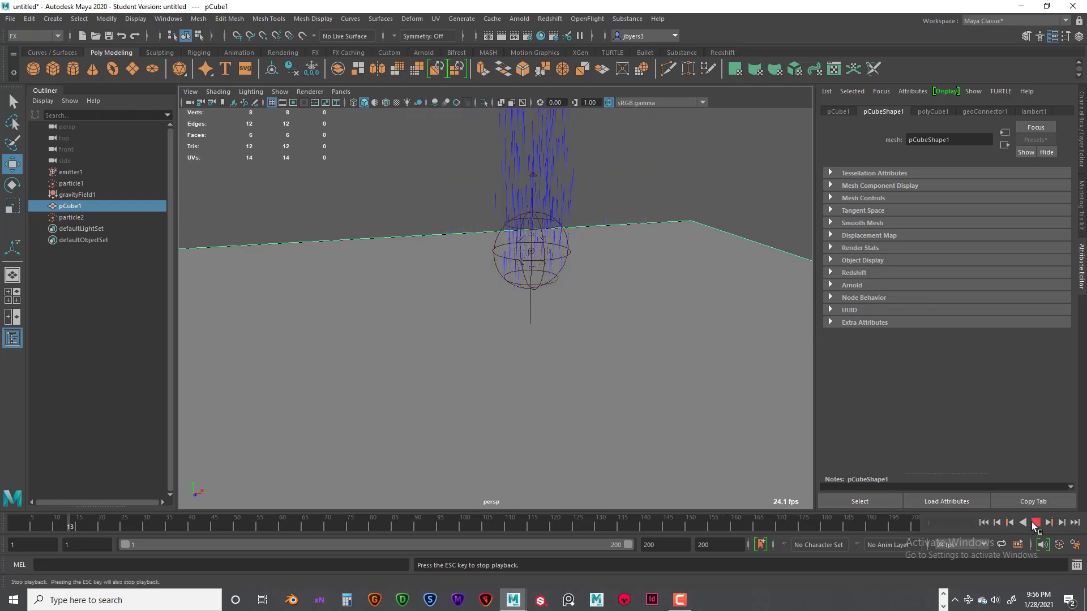
{"action": "key", "text": "Escape"}
{"action": "left_click_drag", "start_coordinate": [733, 409], "coordinate": [649, 398], "text": "alt"}
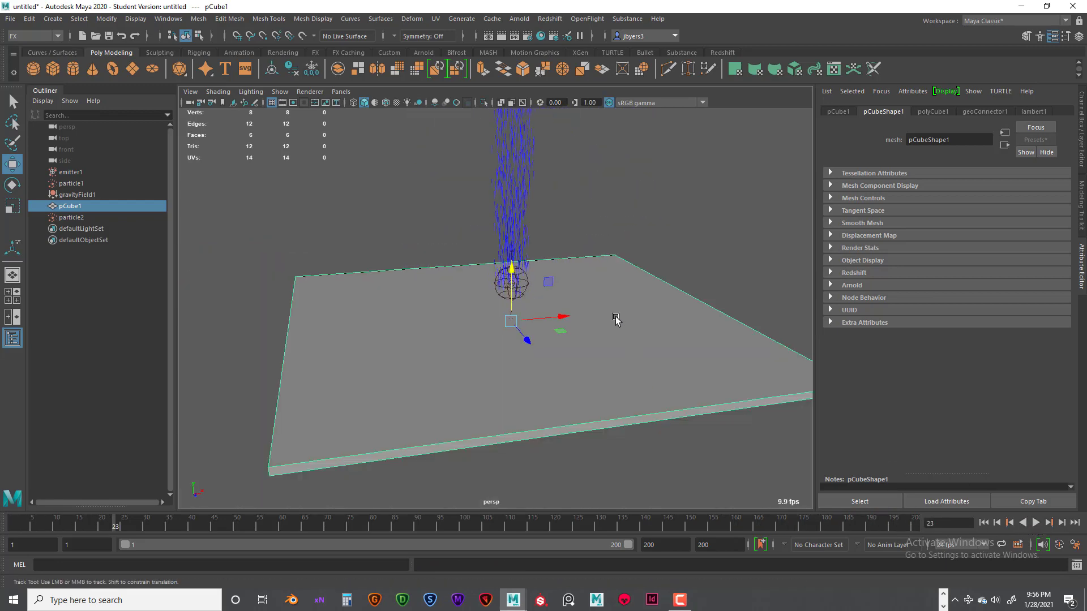
{"action": "left_click_drag", "start_coordinate": [619, 316], "coordinate": [660, 372], "text": "alt"}
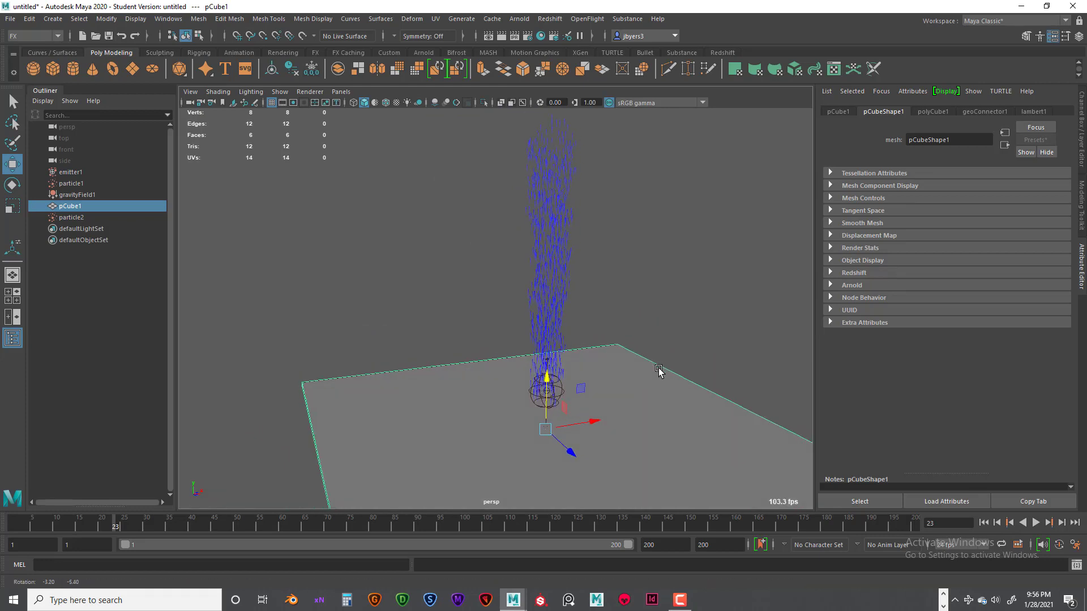
{"action": "left_click", "coordinate": [553, 304]}
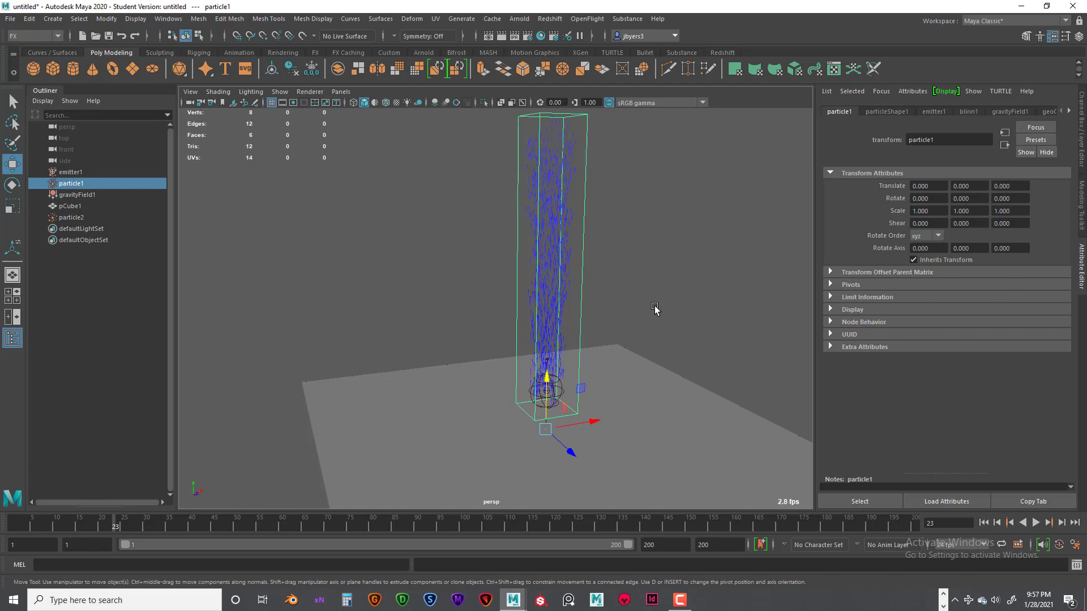
{"action": "mouse_move", "coordinate": [589, 305]}
{"action": "left_mouse_down", "text": "alt"}
{"action": "mouse_move", "coordinate": [611, 310]}
{"action": "mouse_move", "coordinate": [604, 287]}
{"action": "mouse_move", "coordinate": [595, 324]}
{"action": "left_mouse_up", "text": "alt"}
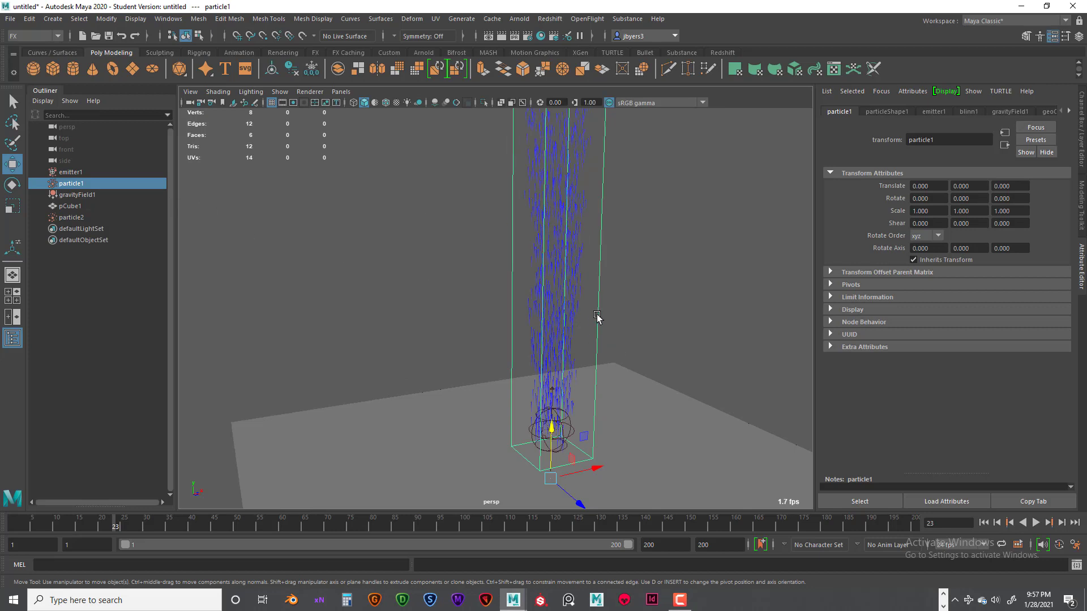
{"action": "scroll", "coordinate": [597, 317], "scroll_direction": "down", "scroll_amount": 3}
{"action": "left_click", "coordinate": [984, 522]}
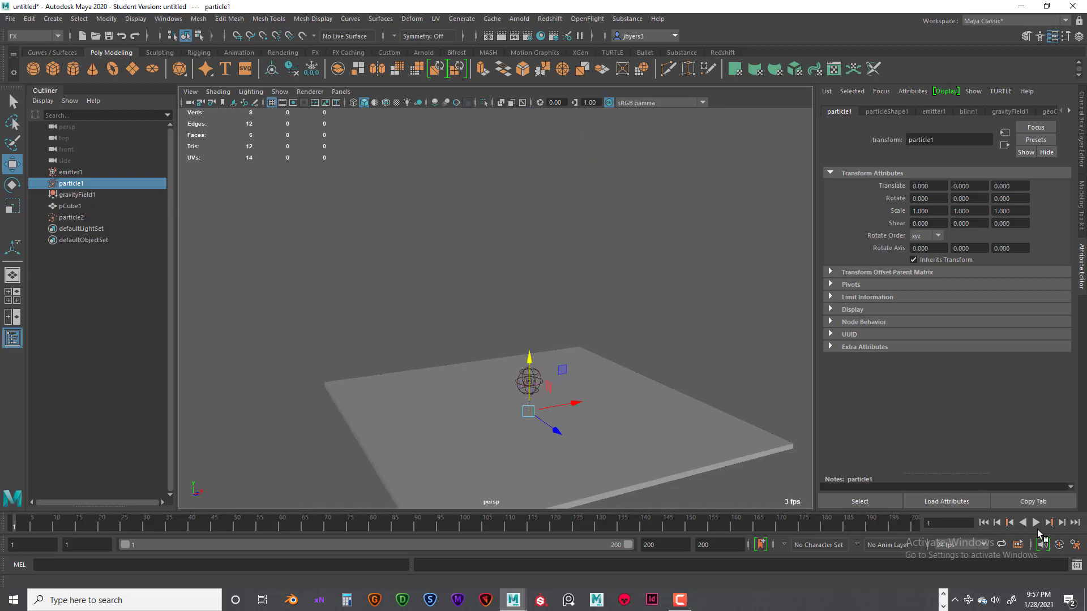
- Play the simulation until the streaks fall back and splash on the slab, then rewind to the first frame
{"action": "left_click", "coordinate": [1036, 523]}
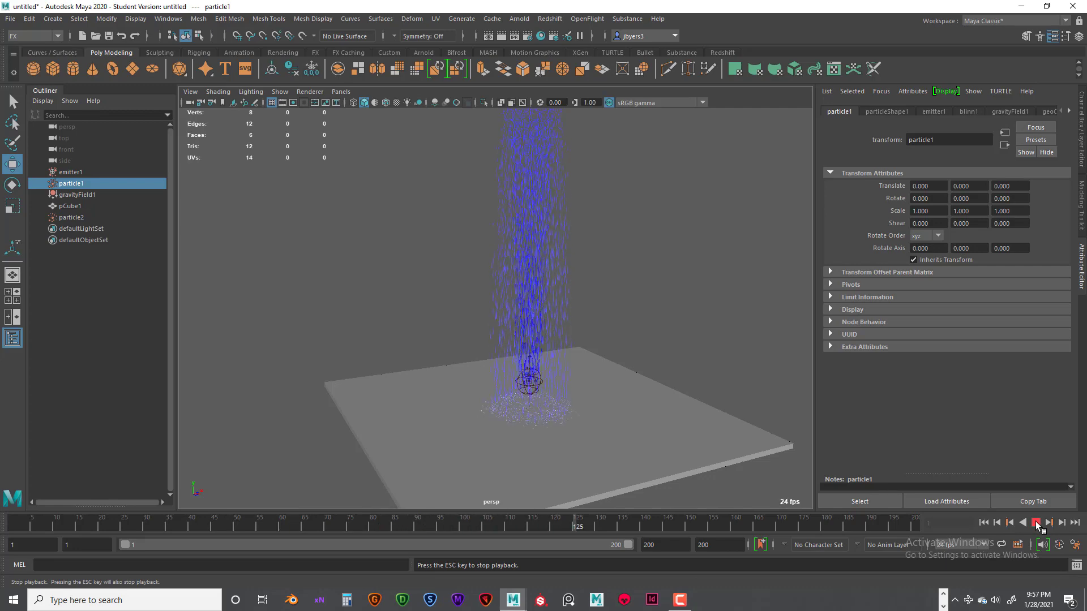
{"action": "left_click", "coordinate": [1036, 523]}
{"action": "left_click", "coordinate": [983, 524]}
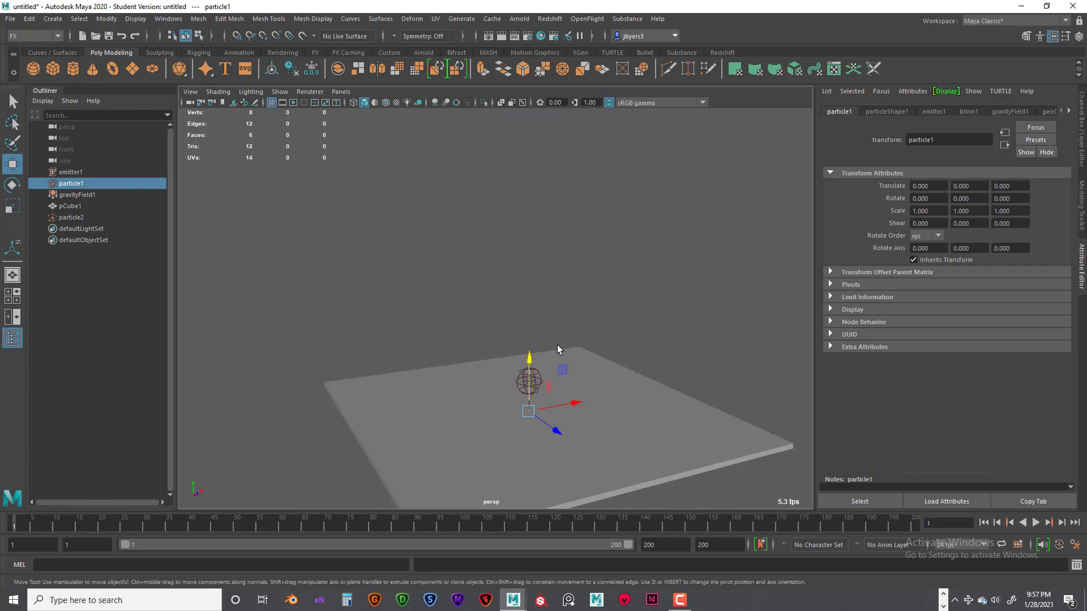
- Replay the simulation from a corner view of the slab, check the full streak column and its splash, and return to the first frame
{"action": "left_click_drag", "start_coordinate": [565, 351], "coordinate": [581, 347], "text": "alt"}
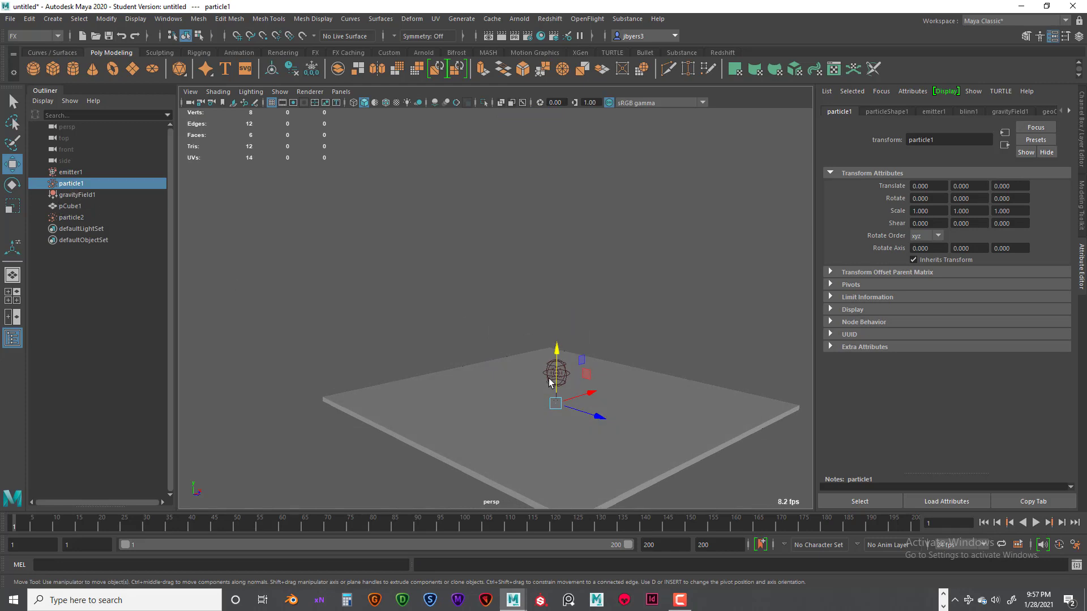
{"action": "left_click_drag", "start_coordinate": [372, 298], "coordinate": [301, 266], "text": "alt"}
{"action": "left_click_drag", "start_coordinate": [497, 309], "coordinate": [543, 226], "text": "alt"}
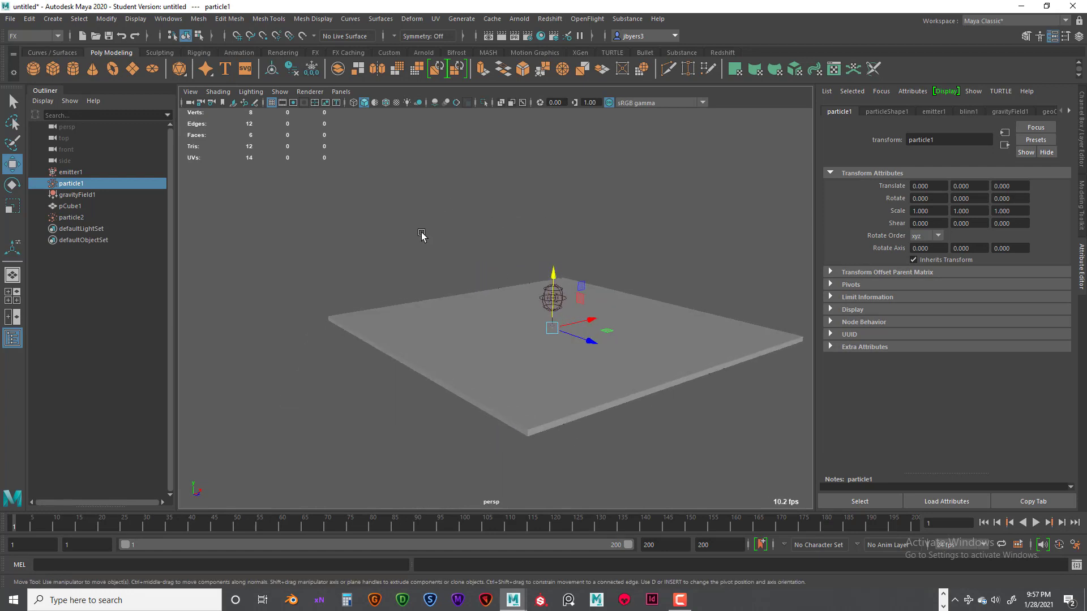
{"action": "left_click_drag", "start_coordinate": [350, 214], "coordinate": [381, 202], "text": "alt"}
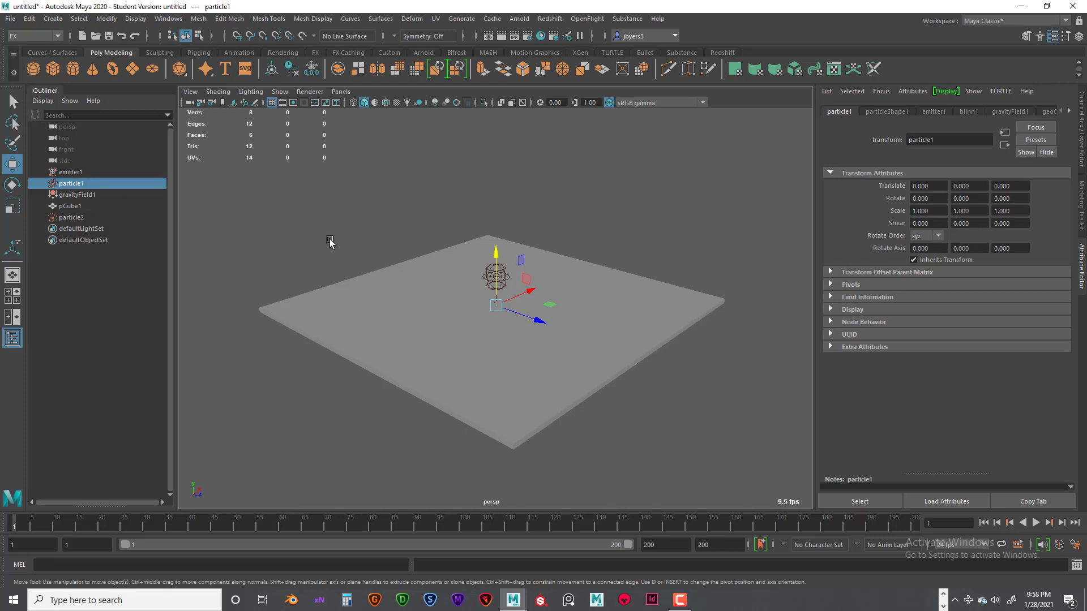
{"action": "left_click_drag", "start_coordinate": [406, 240], "coordinate": [404, 223], "text": "alt"}
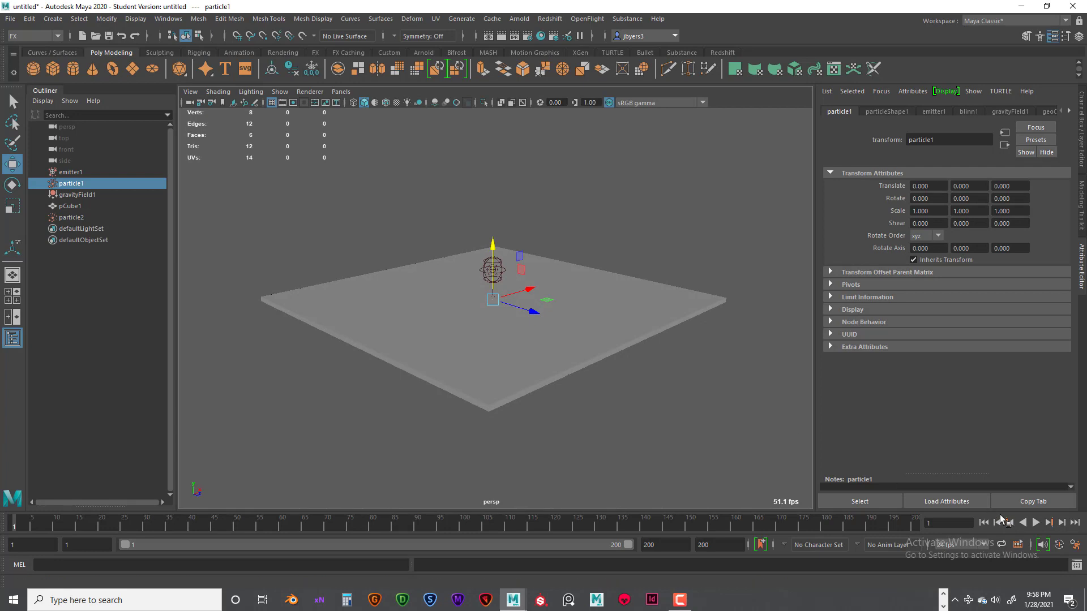
{"action": "left_click", "coordinate": [1036, 523]}
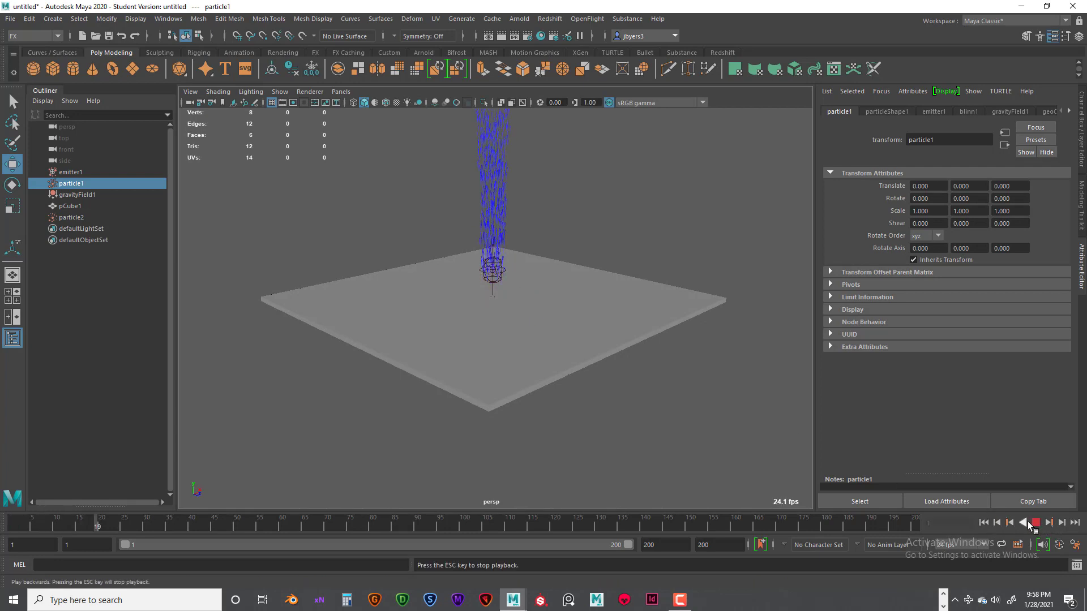
{"action": "scroll", "coordinate": [663, 411], "scroll_direction": "down", "scroll_amount": 5}
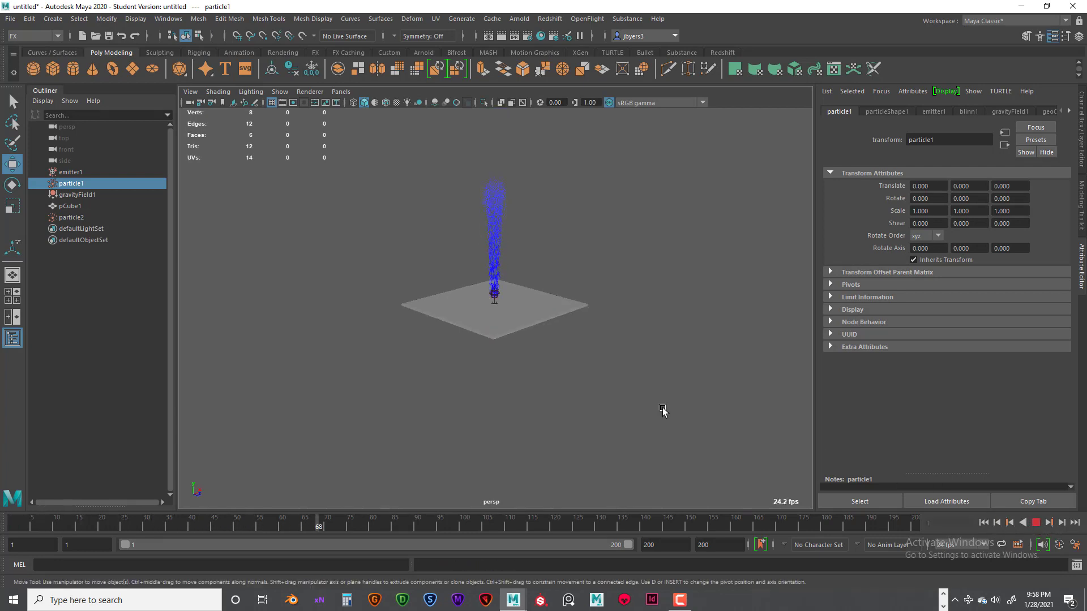
{"action": "scroll", "coordinate": [663, 410], "scroll_direction": "up", "scroll_amount": 5}
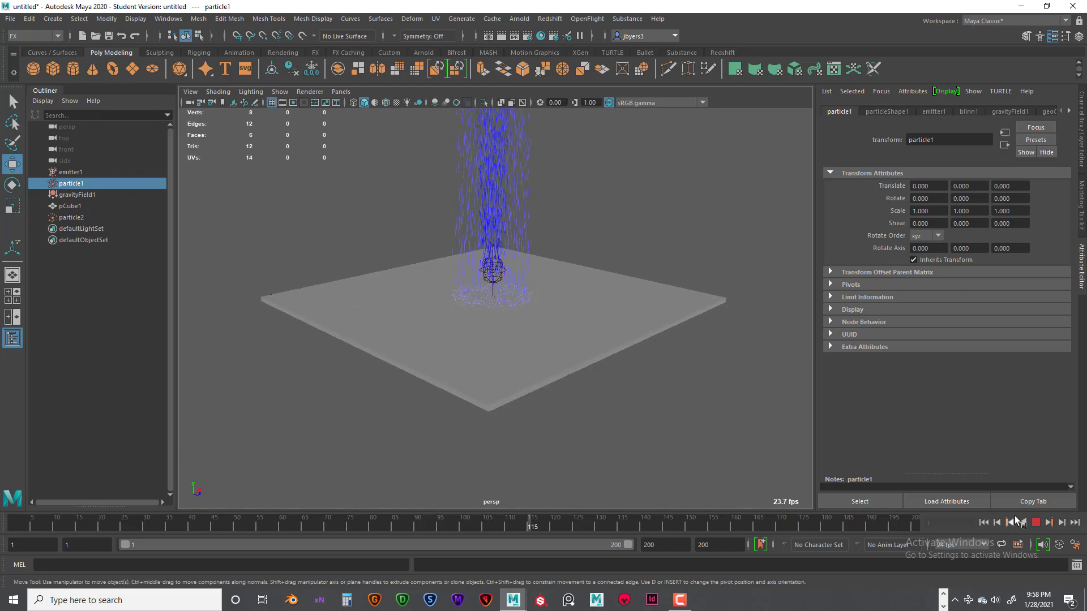
{"action": "left_click", "coordinate": [1036, 523]}
{"action": "left_click", "coordinate": [983, 522]}
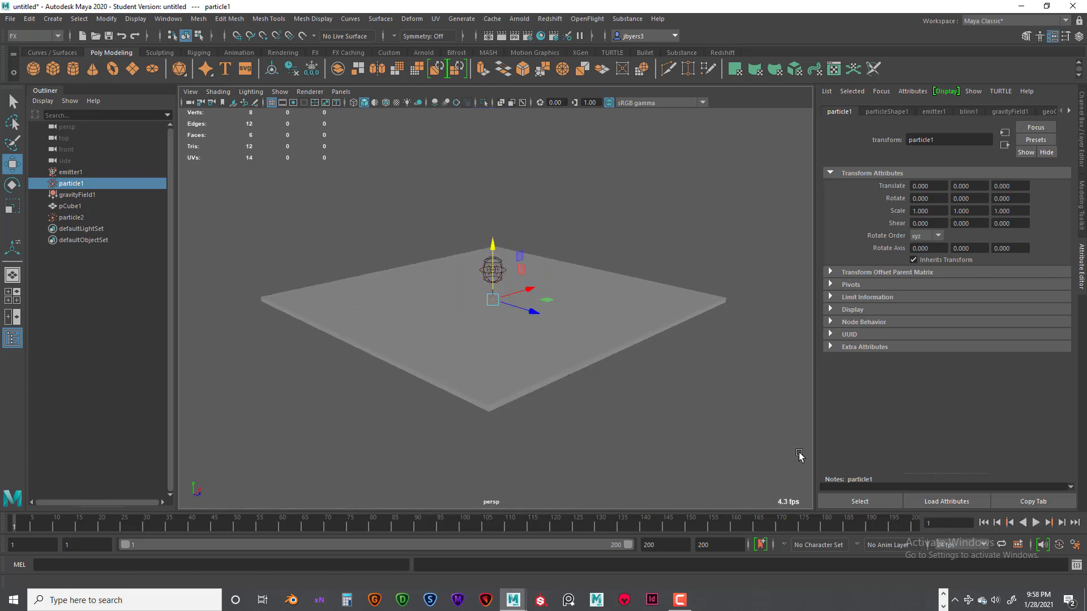
{"action": "middle_click_drag", "start_coordinate": [556, 313], "coordinate": [553, 376], "text": "alt"}
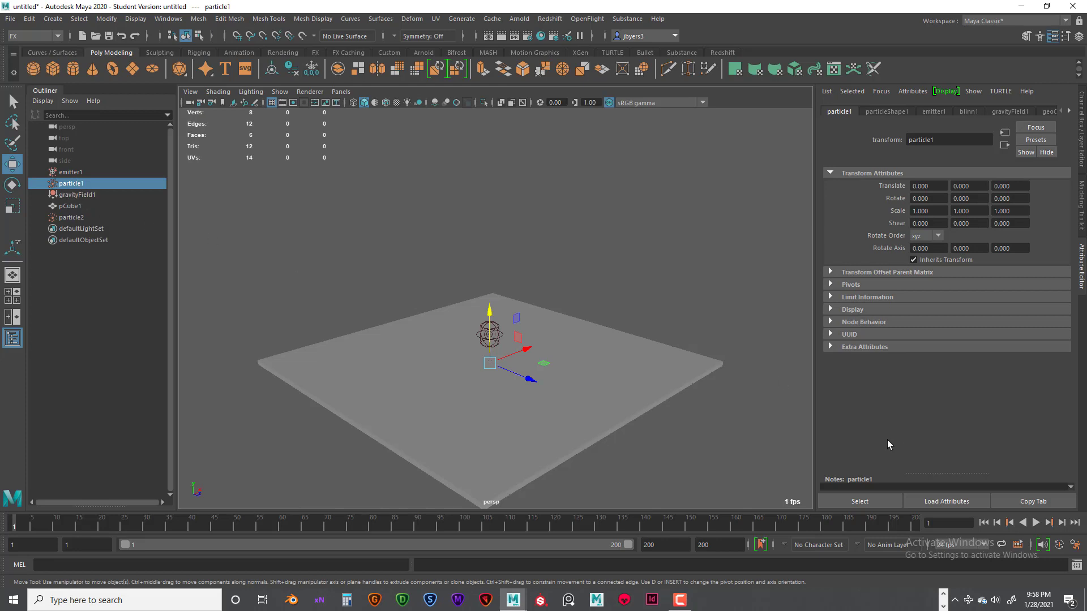
{"action": "left_click_drag", "start_coordinate": [602, 363], "coordinate": [597, 357], "text": "alt"}
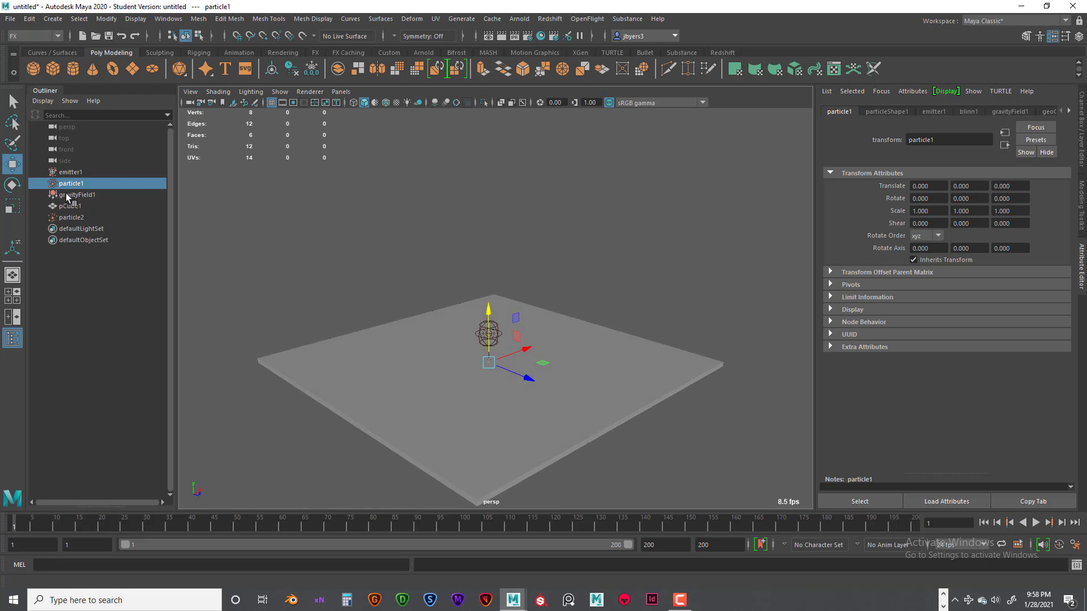
- Play the simulation briefly, and save the scene as Volume Emitter Example_01 in the project's scenes folder, accepting the student version notice
{"action": "left_click", "coordinate": [1036, 523]}
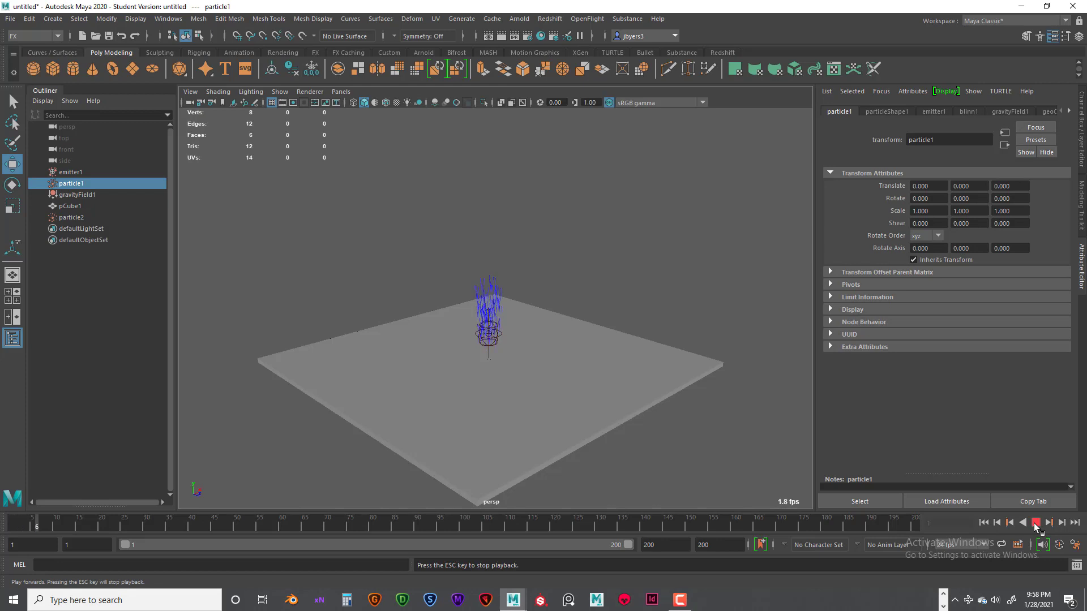
{"action": "left_click", "coordinate": [10, 19]}
{"action": "left_click", "coordinate": [45, 85]}
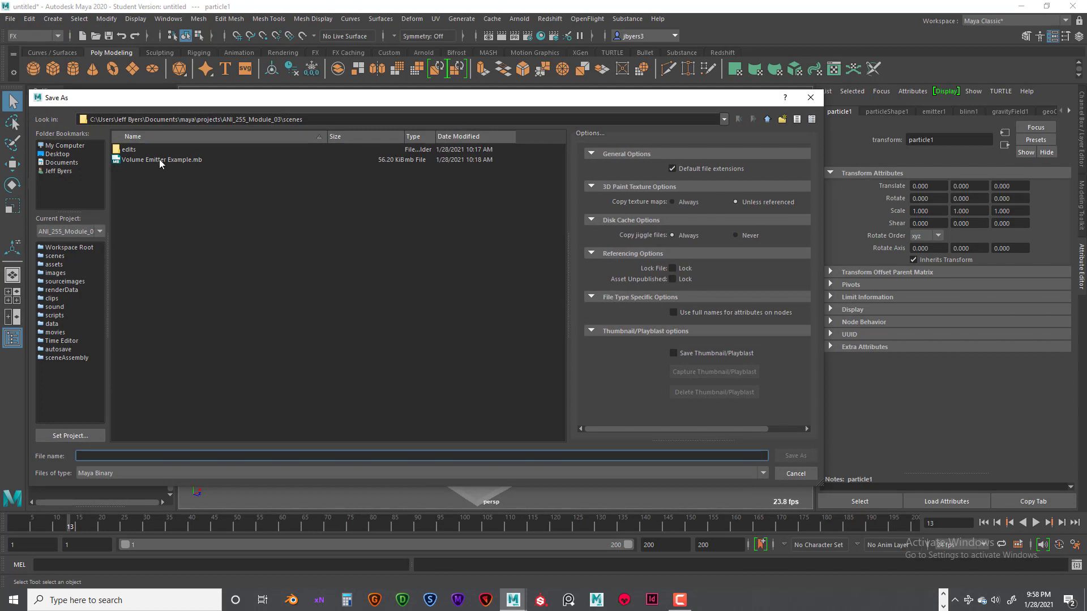
{"action": "left_click", "coordinate": [159, 161]}
{"action": "left_click", "coordinate": [139, 456]}
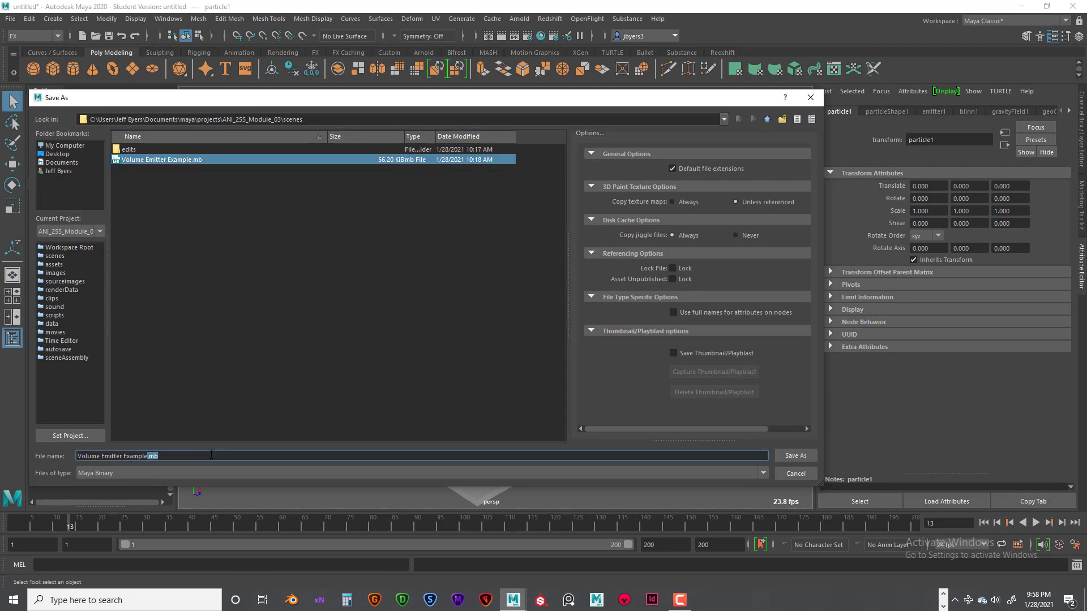
{"action": "type", "text": "_01"}
{"action": "key", "text": "Return"}
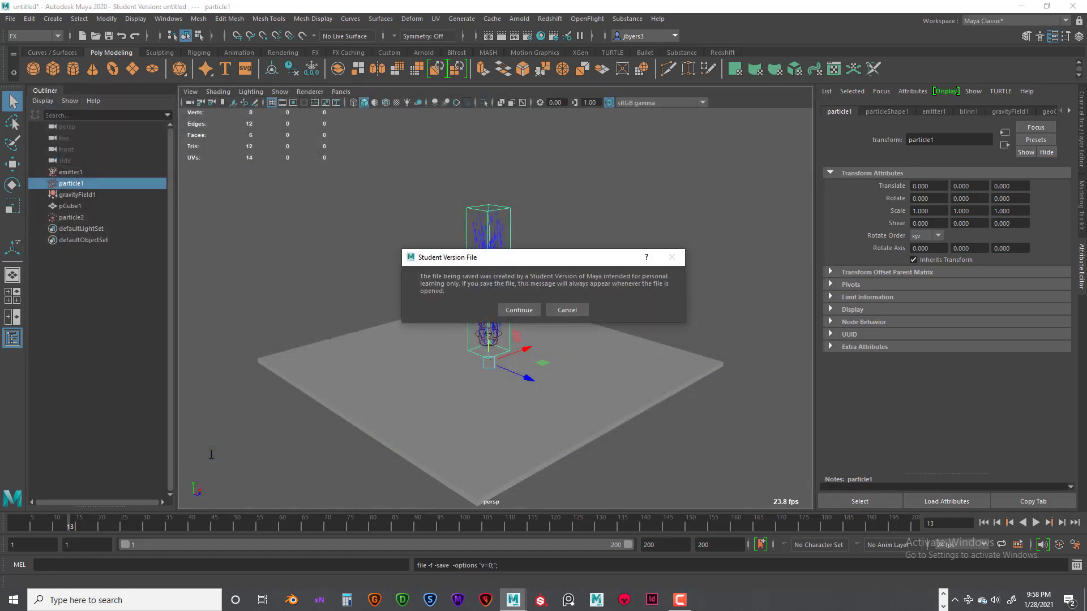
{"action": "left_click", "coordinate": [512, 310]}
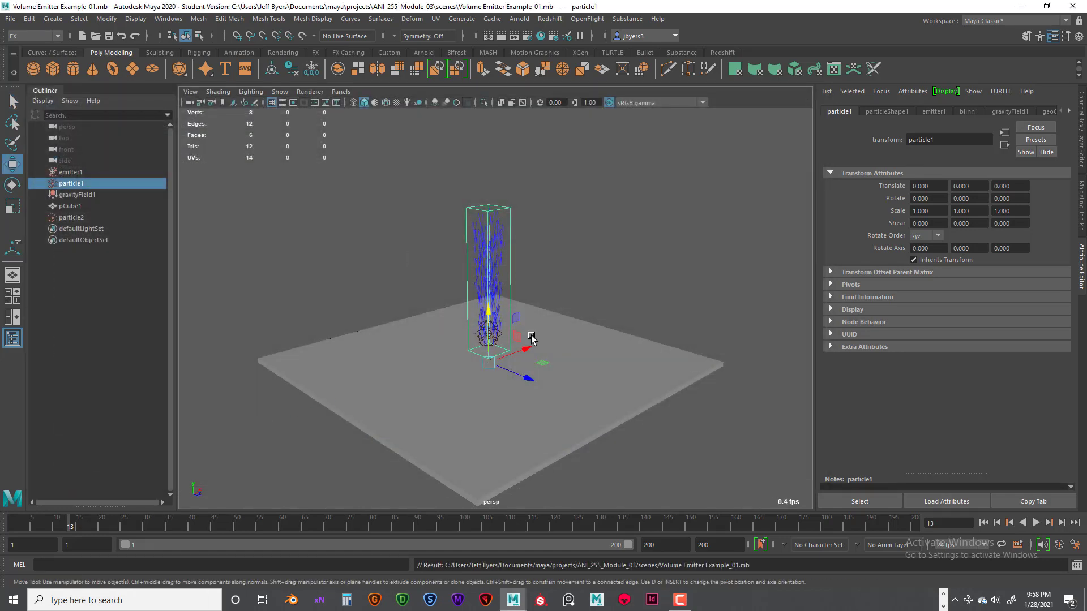
- Replay the simulation from the first frame with the full streak column in view, stopping at about frame 73
{"action": "scroll", "coordinate": [531, 338], "scroll_direction": "down", "scroll_amount": 3}
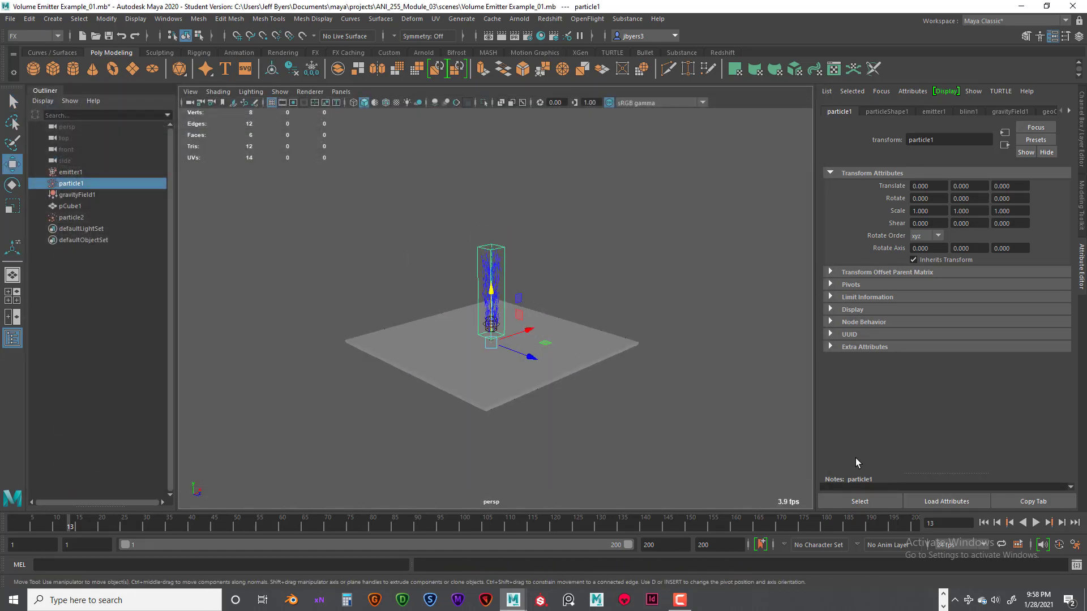
{"action": "left_click", "coordinate": [983, 522]}
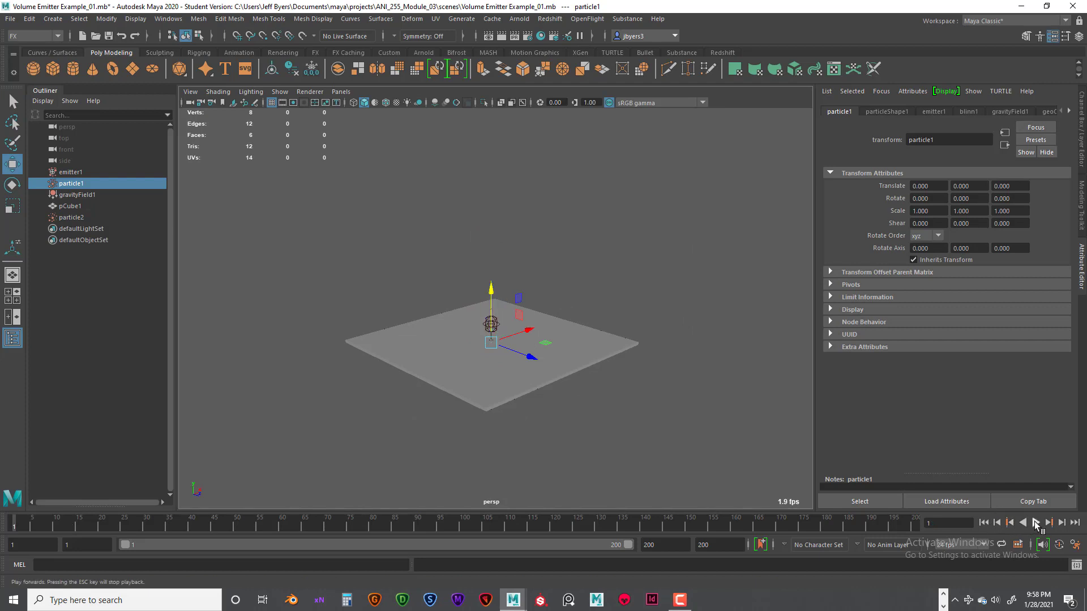
{"action": "left_click", "coordinate": [1035, 523]}
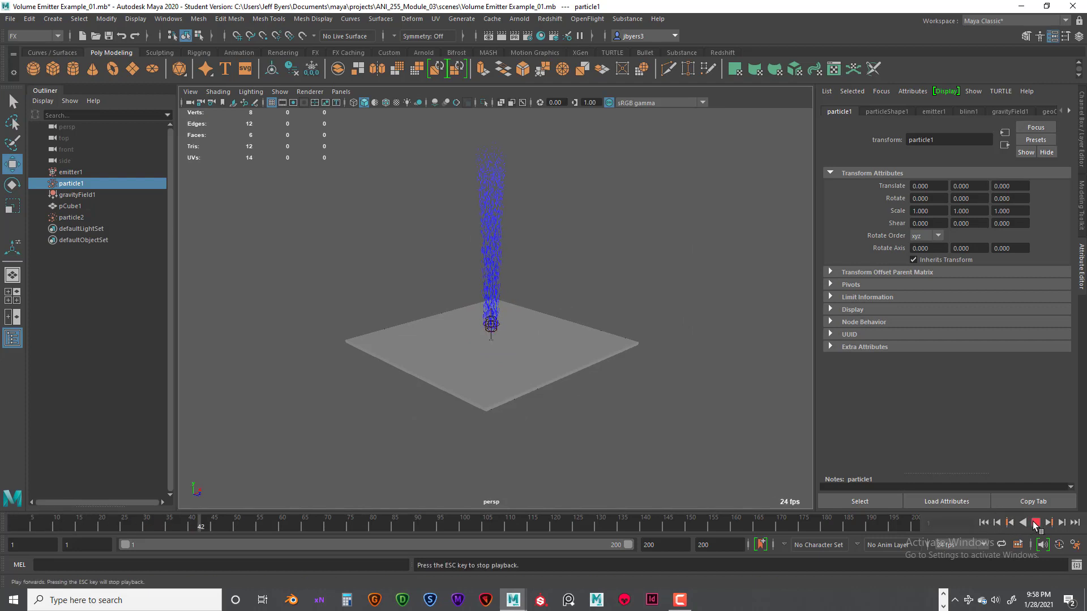
{"action": "left_click", "coordinate": [1036, 523]}
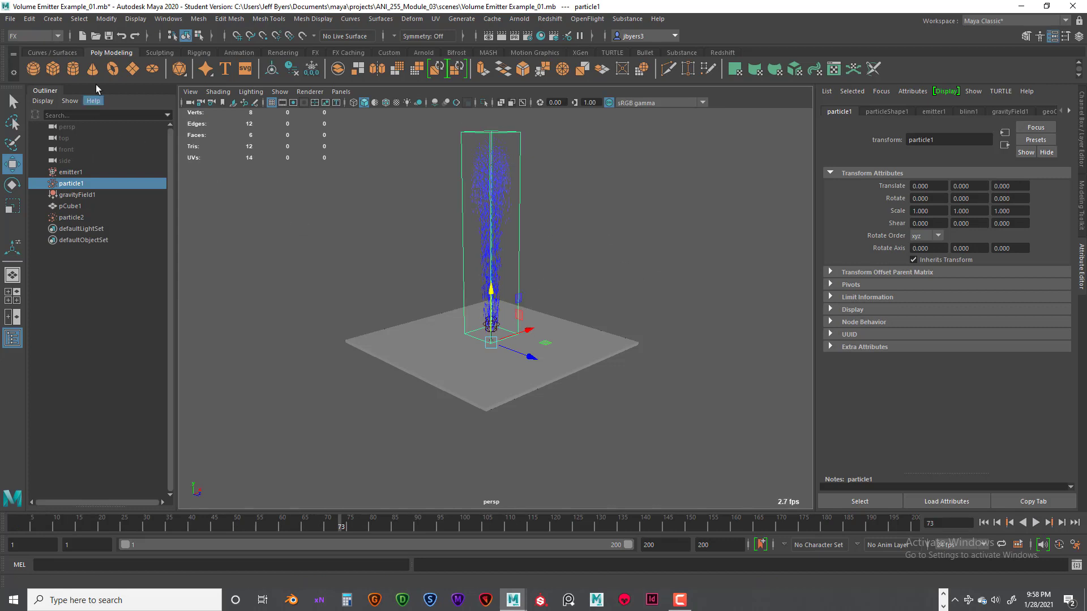
- Add a radial field to particle1 and raise it to about 20.587 in Y, near the top of the streak column
{"action": "key", "text": "space"}
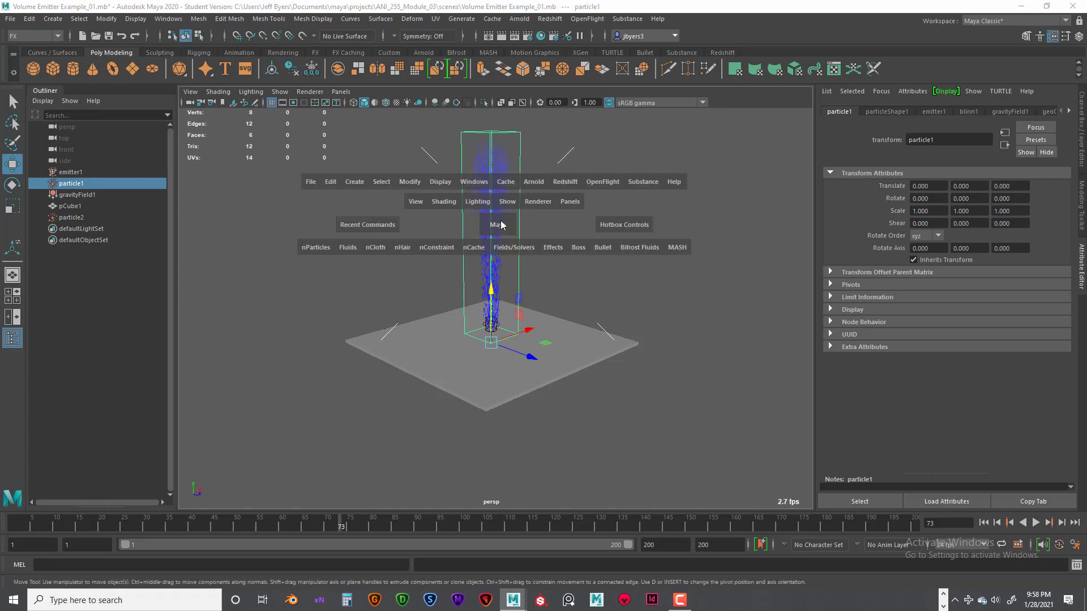
{"action": "left_click", "coordinate": [520, 249]}
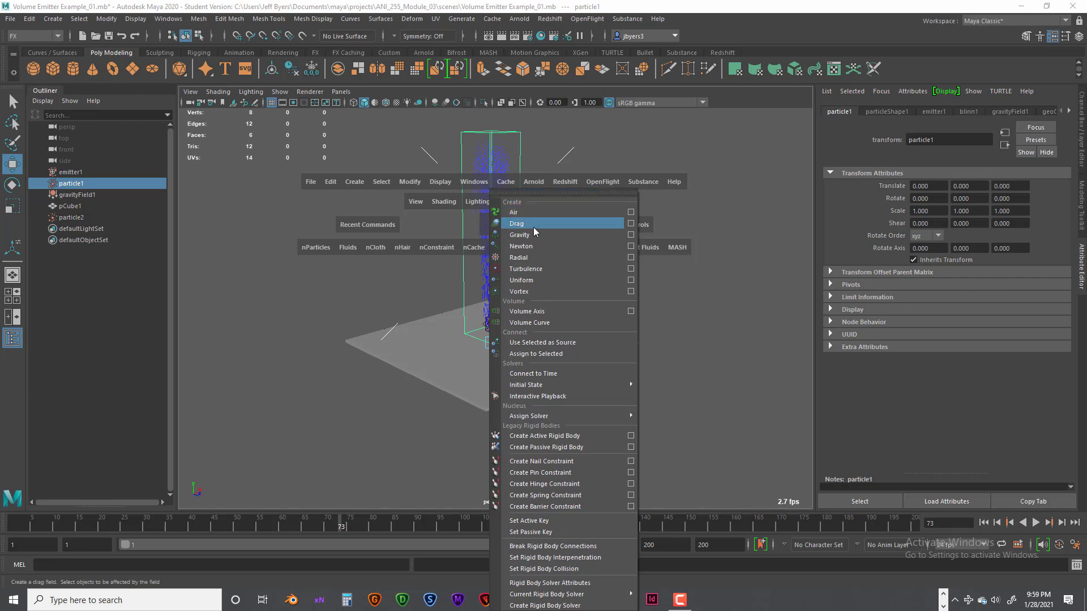
{"action": "left_click", "coordinate": [520, 257]}
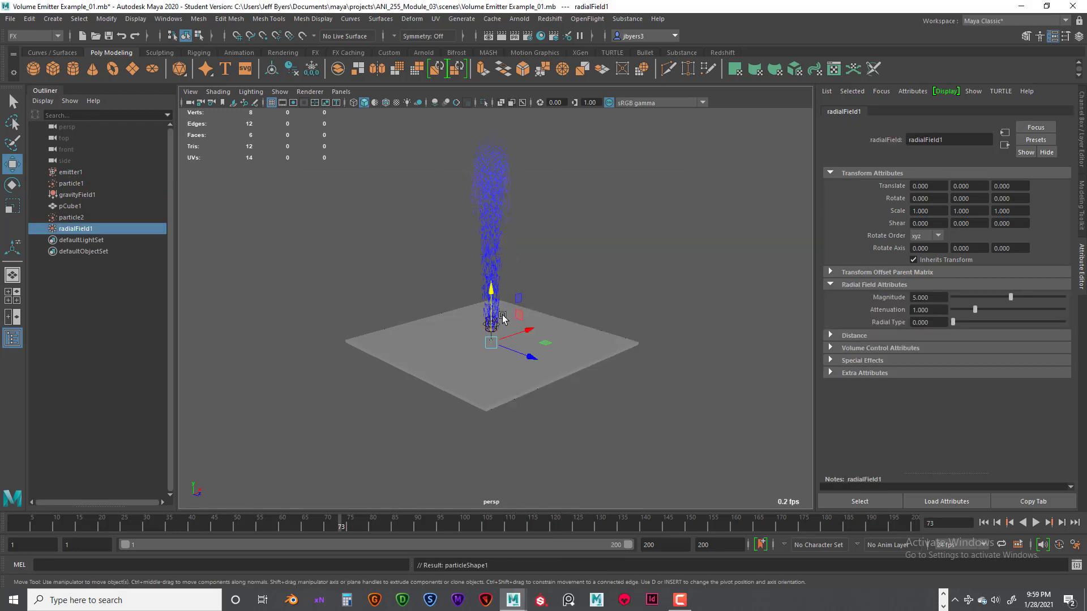
{"action": "left_click_drag", "start_coordinate": [491, 290], "coordinate": [490, 112]}
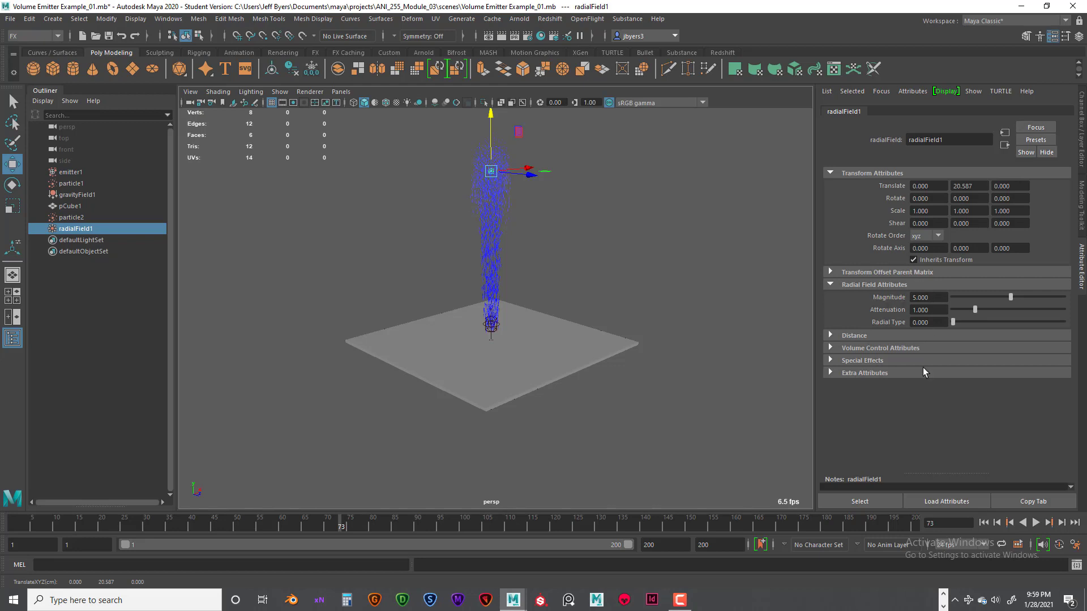
- Play the simulation from the first frame to check how the radial field spreads the streaks
{"action": "left_click", "coordinate": [984, 522]}
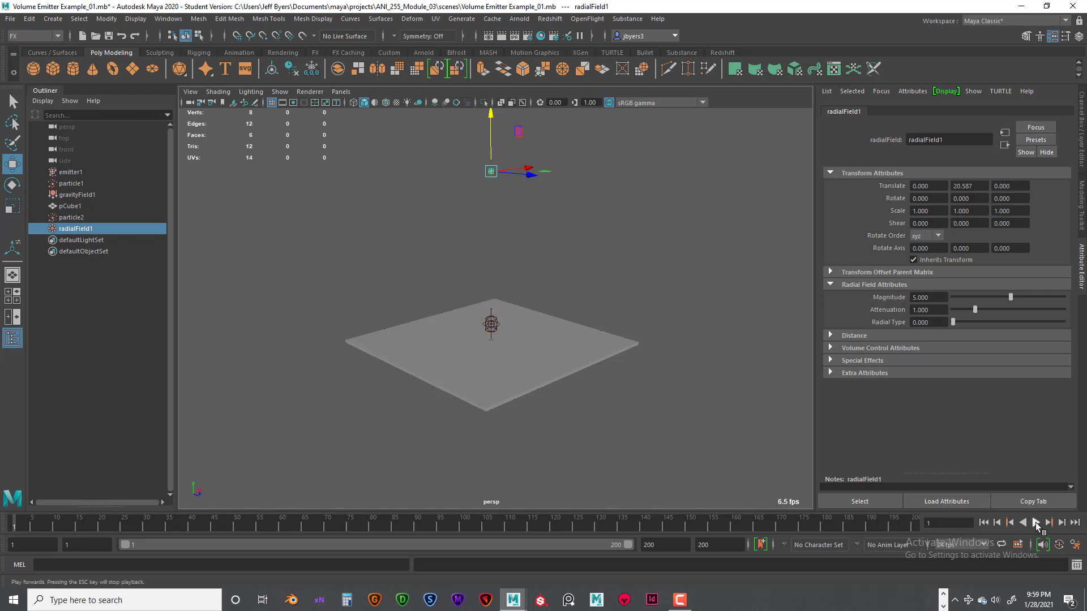
{"action": "left_click", "coordinate": [1036, 523]}
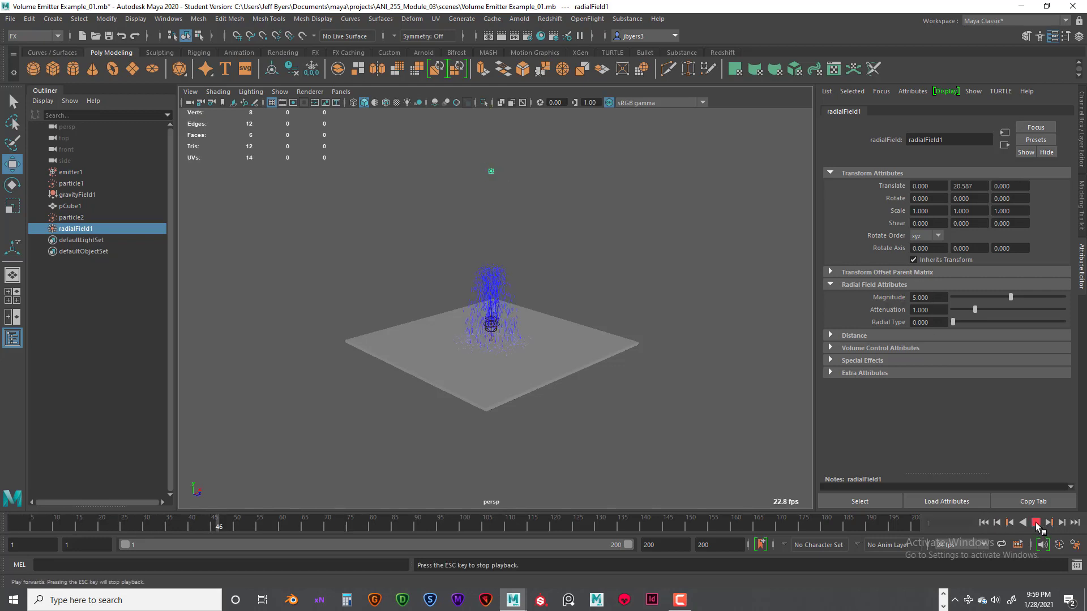
{"action": "left_click", "coordinate": [1035, 523]}
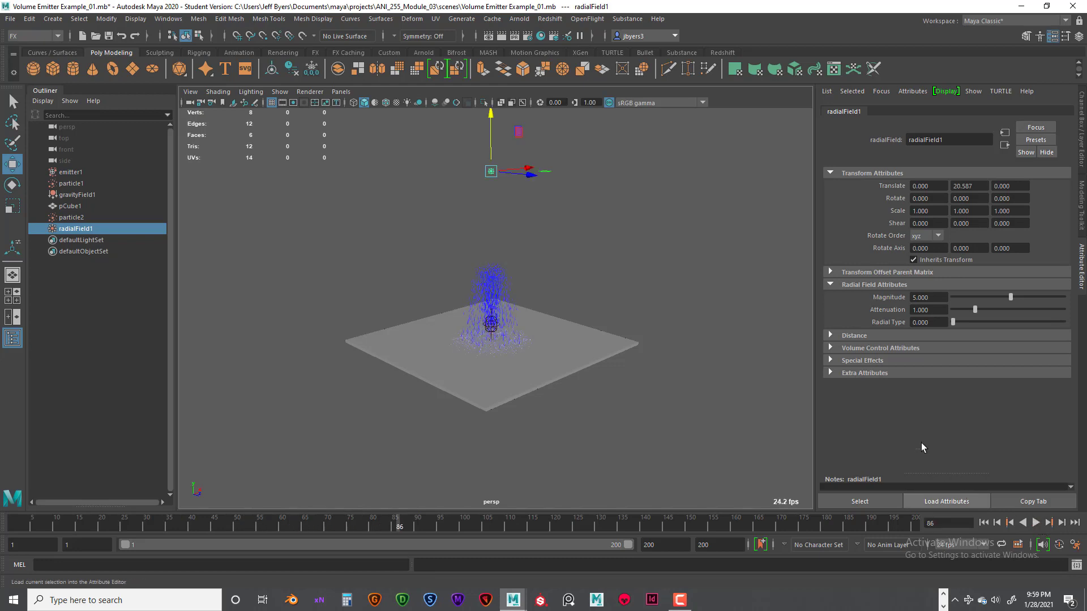
- Set the radial field's magnitude to 1 and replay the simulation from the first frame
{"action": "left_click", "coordinate": [935, 295]}
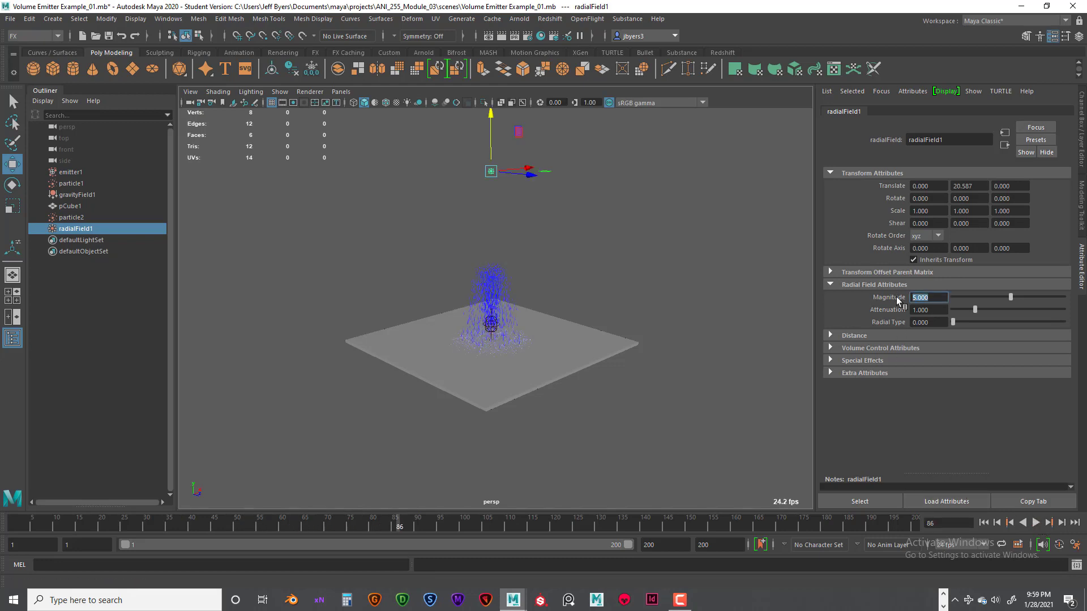
{"action": "key", "text": "Return"}
{"action": "left_click", "coordinate": [984, 524]}
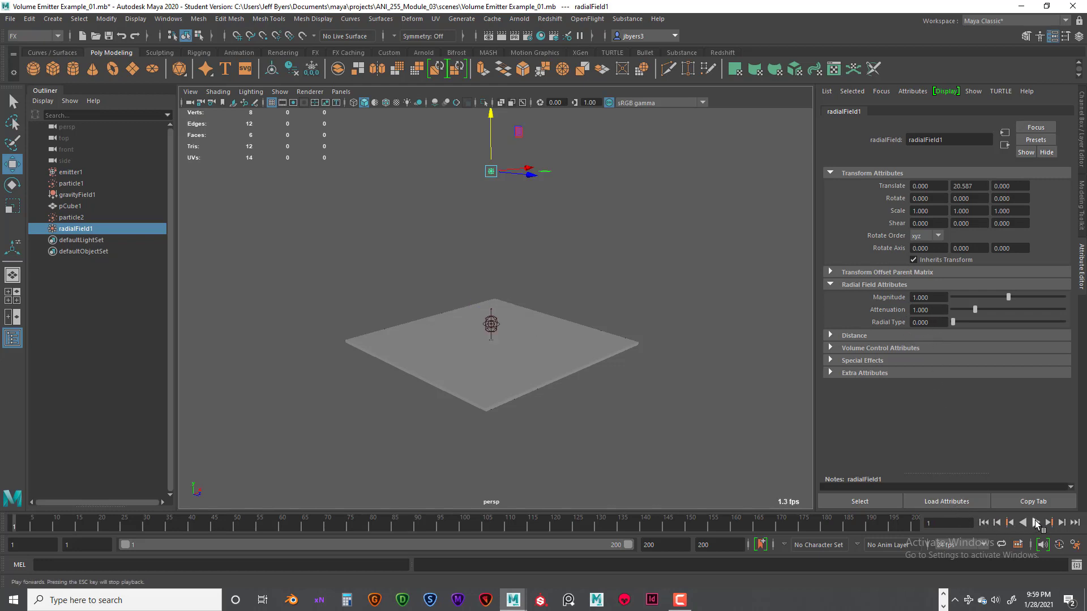
{"action": "left_click", "coordinate": [1036, 523]}
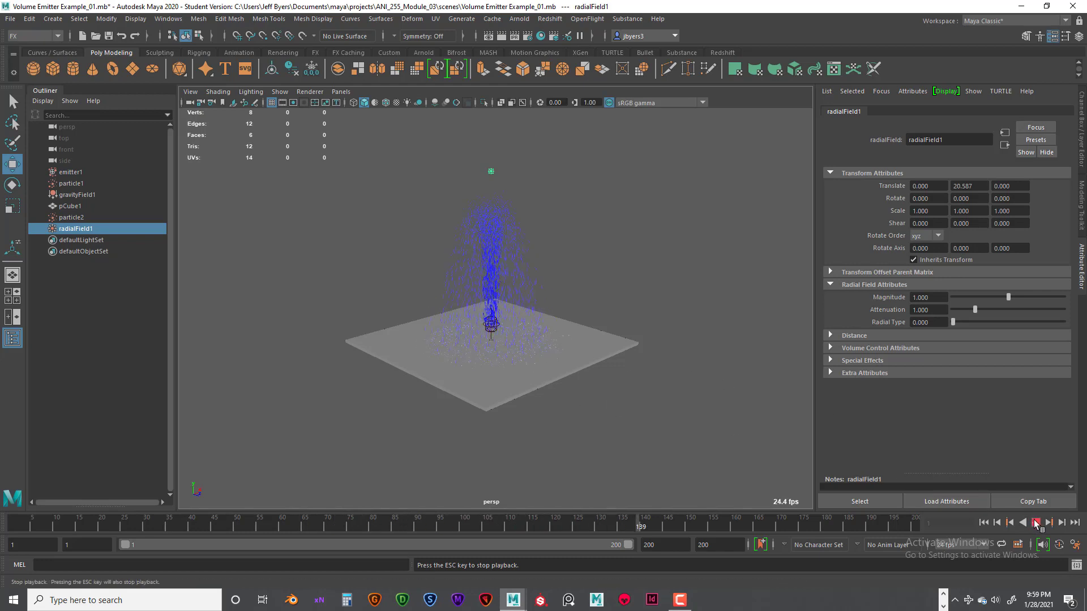
{"action": "left_click", "coordinate": [1035, 523]}
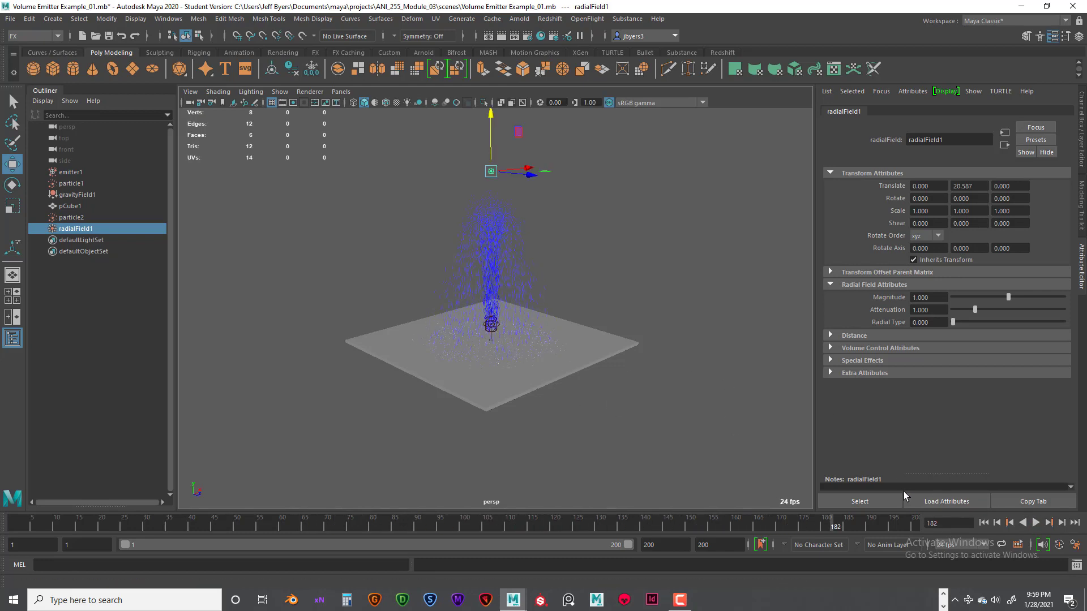
- Try an attenuation of 0.5 on the radial field, play the simulation from the first frame, and rewind
{"action": "left_click", "coordinate": [927, 310]}
{"action": "type", "text": ".5"}
{"action": "key", "text": "Return"}
{"action": "left_click", "coordinate": [984, 523]}
{"action": "left_click", "coordinate": [1035, 523]}
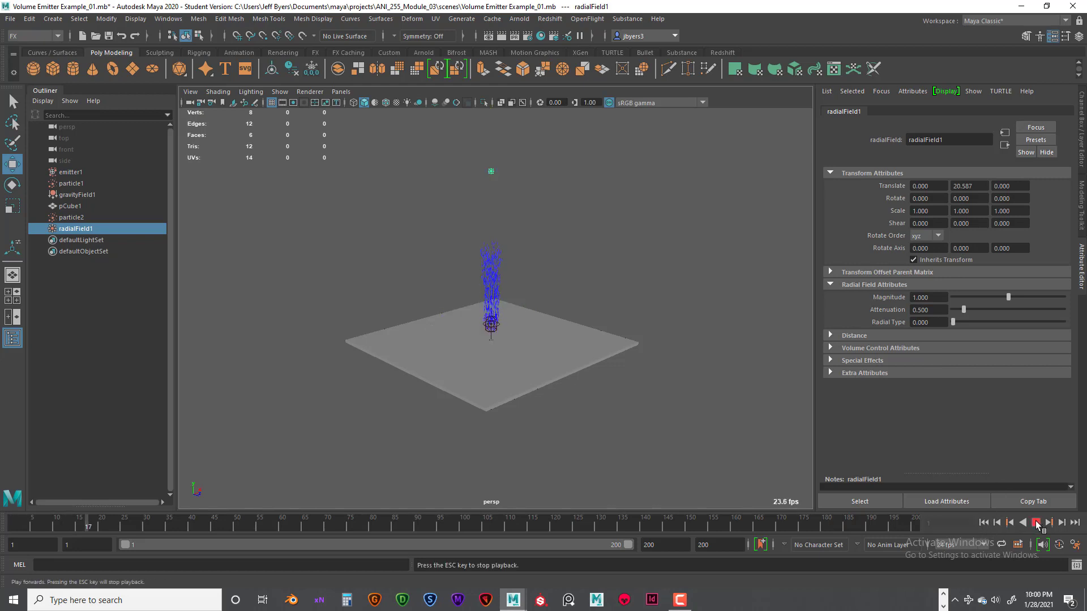
{"action": "left_click", "coordinate": [1036, 523]}
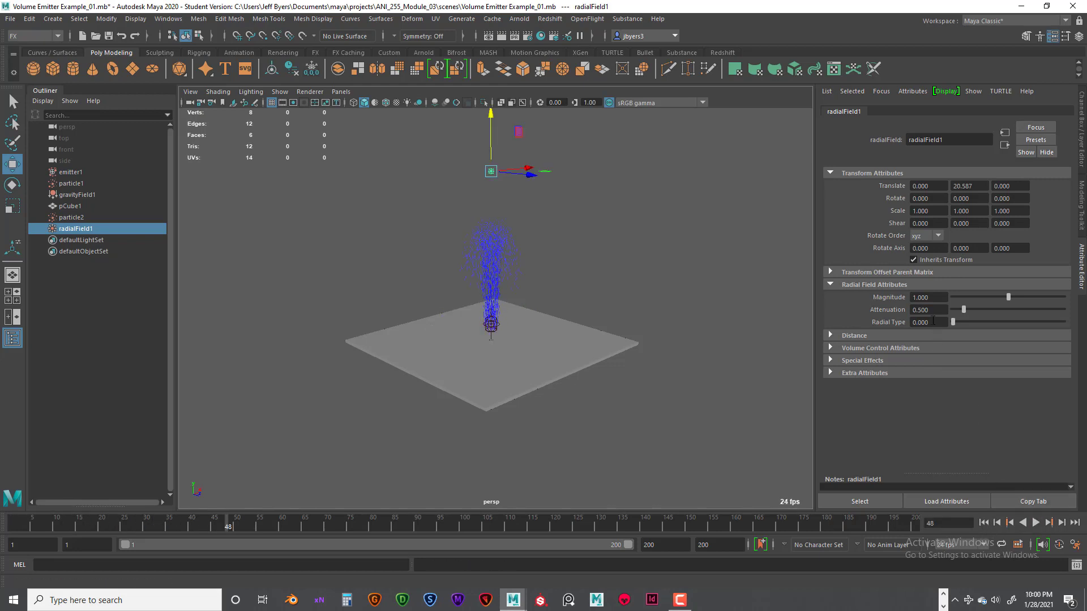
{"action": "left_click", "coordinate": [1036, 523]}
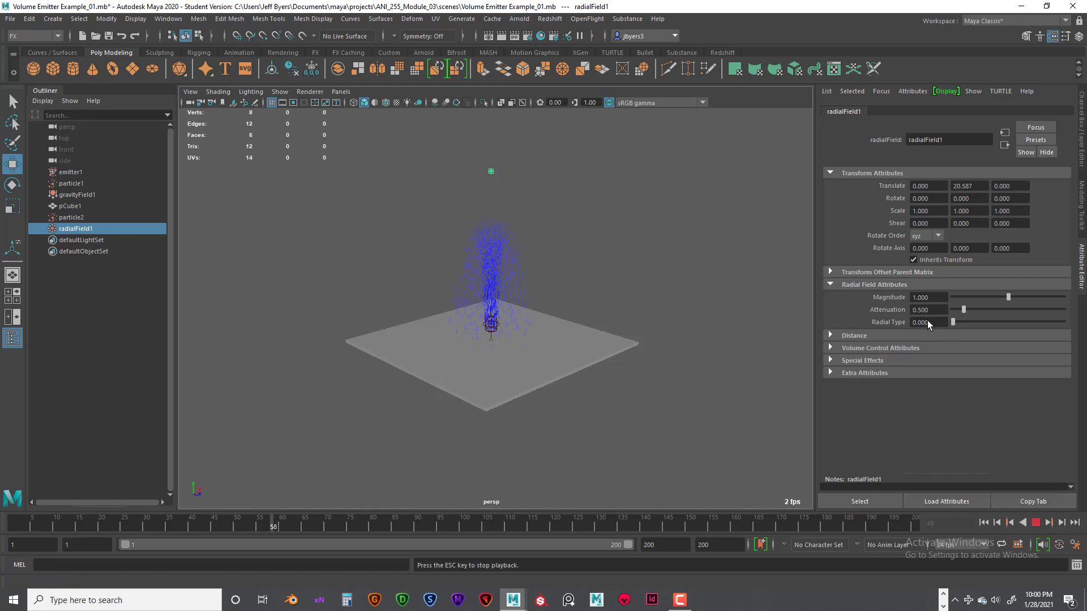
{"action": "left_click", "coordinate": [1032, 523]}
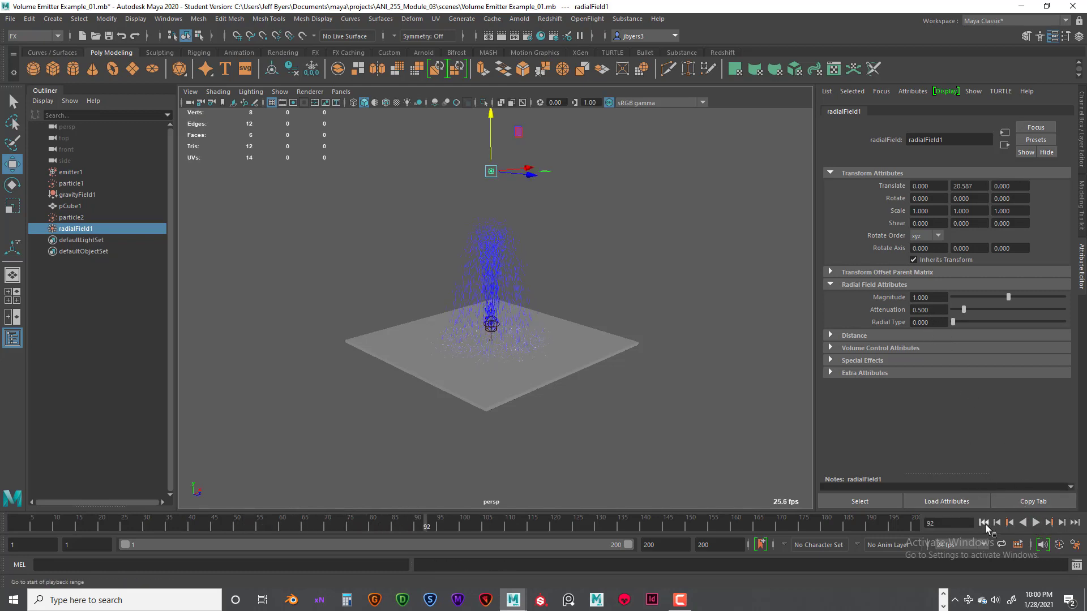
{"action": "left_click", "coordinate": [984, 522]}
- Set the radial field's attenuation to 5 and play the simulation
{"action": "left_click_drag", "start_coordinate": [931, 310], "coordinate": [890, 306]}
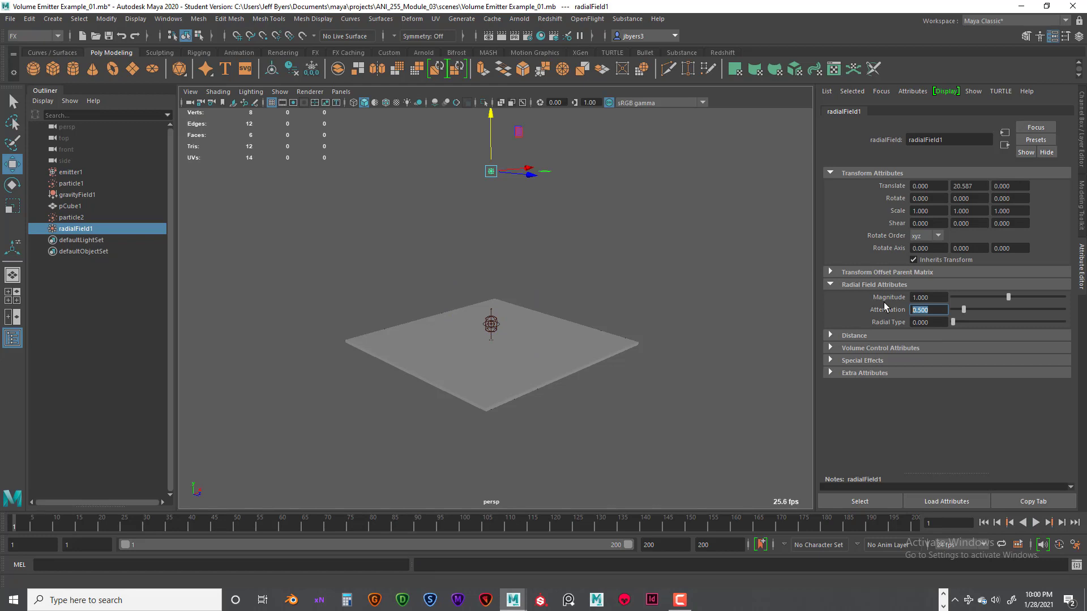
{"action": "type", "text": "5"}
{"action": "key", "text": "Return"}
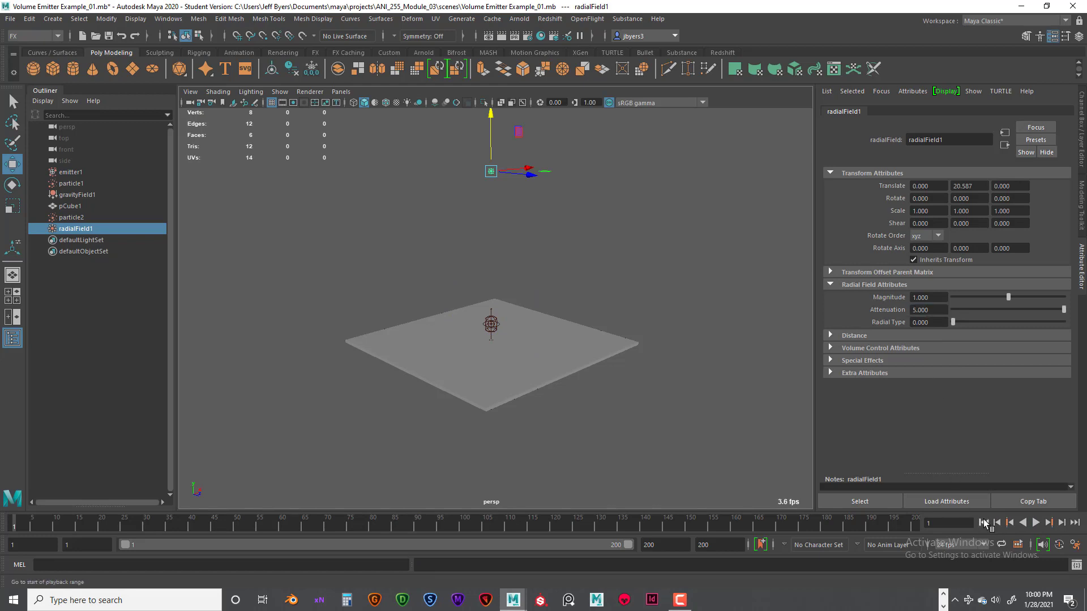
{"action": "left_click", "coordinate": [1036, 523]}
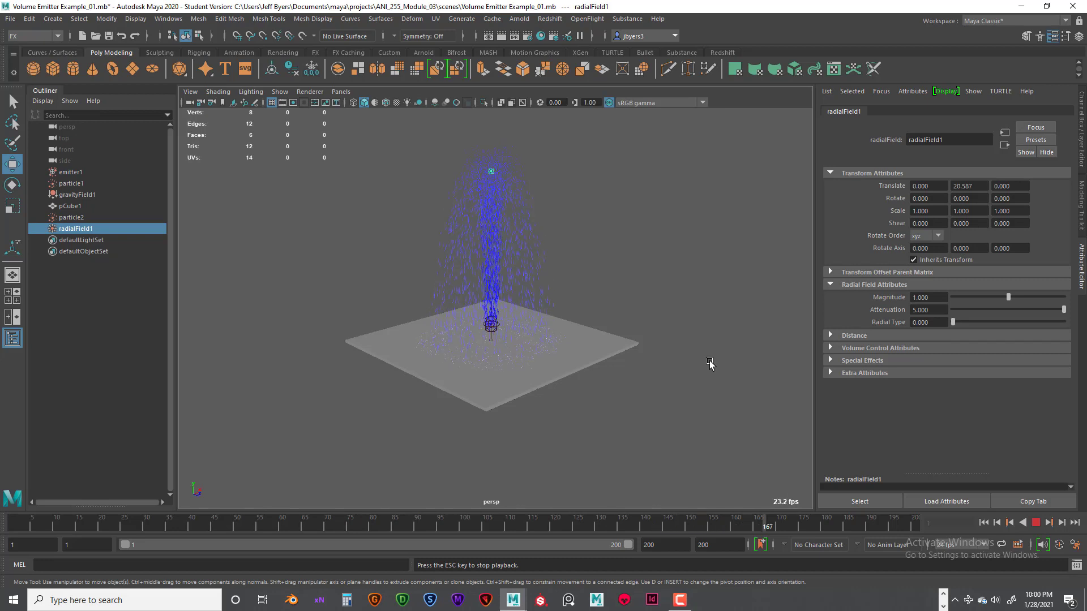
- Examine the playing fountain and its splash on the slab from several angles, and return to the first frame
{"action": "mouse_move", "coordinate": [653, 341]}
{"action": "left_mouse_down", "text": "alt"}
{"action": "mouse_move", "coordinate": [638, 331]}
{"action": "mouse_move", "coordinate": [655, 334]}
{"action": "left_mouse_up", "text": "alt"}
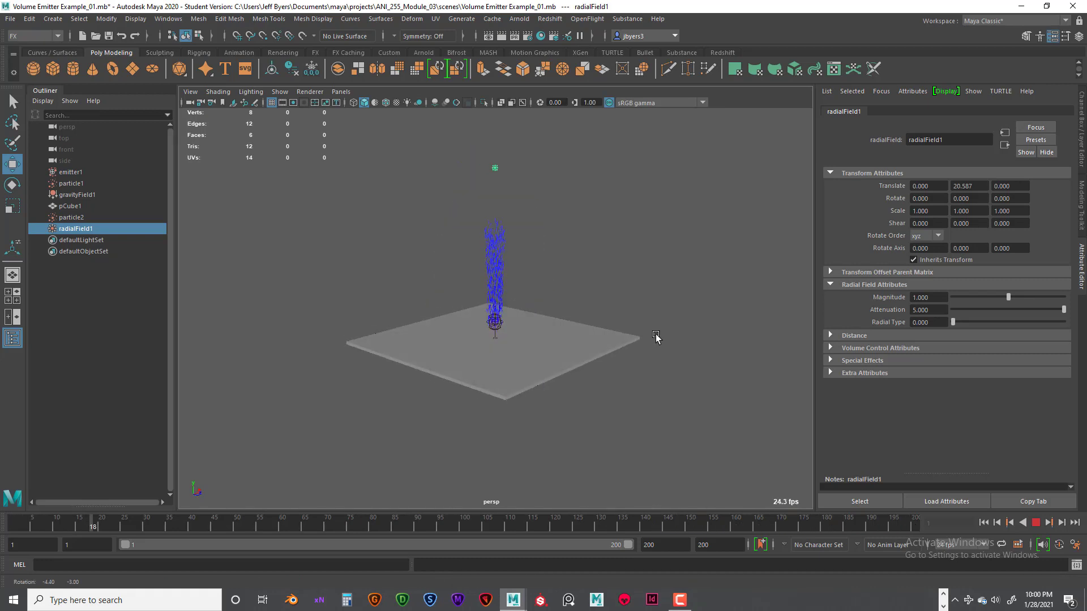
{"action": "scroll", "coordinate": [643, 385], "scroll_direction": "up", "scroll_amount": 2}
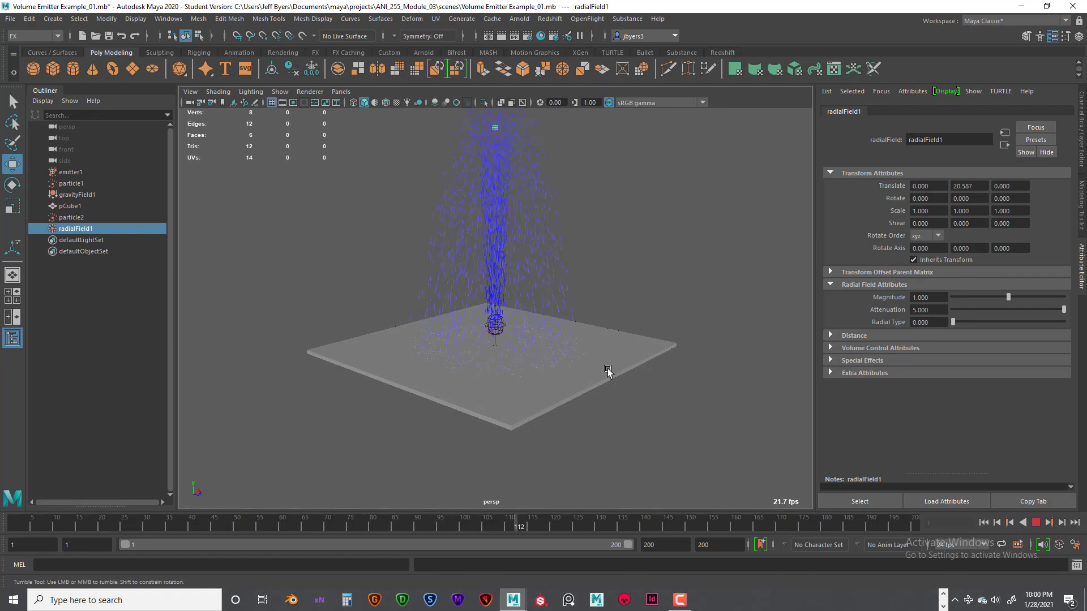
{"action": "left_click_drag", "start_coordinate": [609, 371], "coordinate": [703, 325], "text": "alt"}
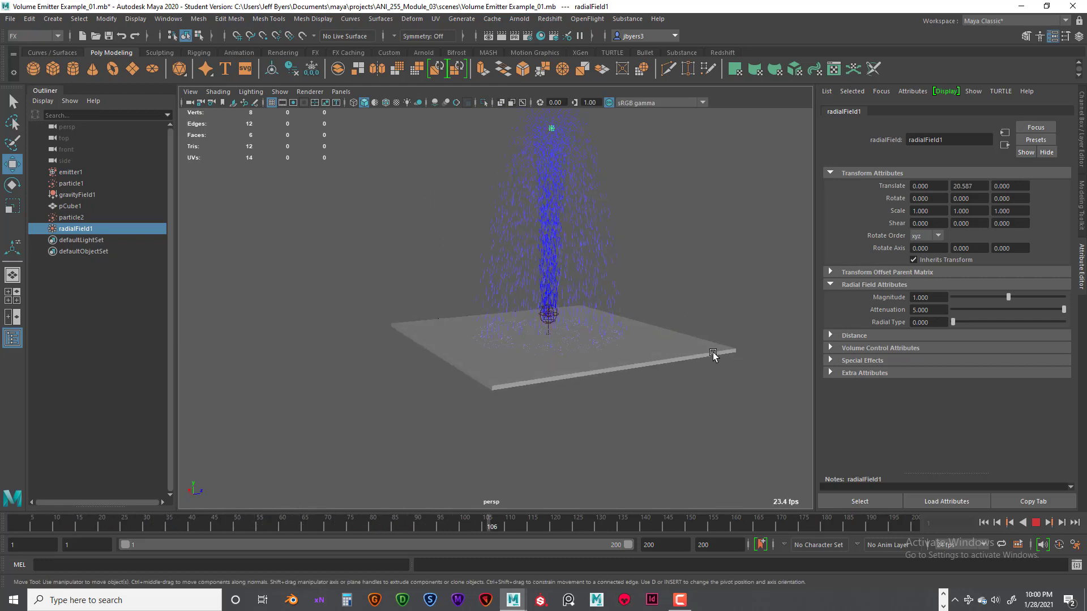
{"action": "left_click_drag", "start_coordinate": [713, 354], "coordinate": [719, 351], "text": "alt"}
{"action": "right_click_drag", "start_coordinate": [718, 351], "coordinate": [729, 319], "text": "alt"}
{"action": "left_click_drag", "start_coordinate": [729, 321], "coordinate": [710, 376], "text": "alt"}
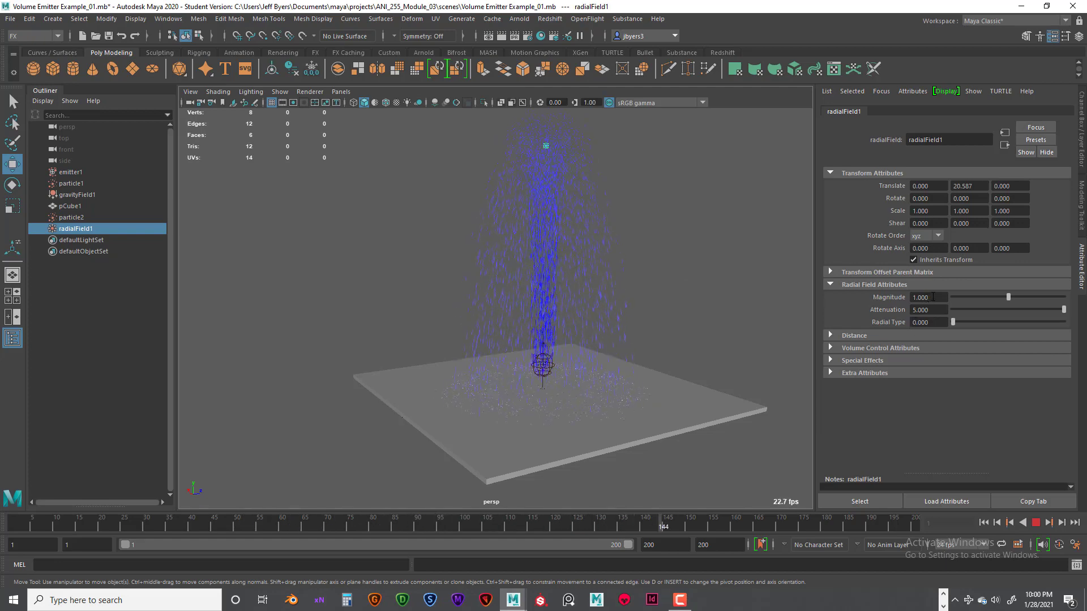
{"action": "left_click", "coordinate": [1037, 523]}
{"action": "left_click", "coordinate": [984, 524]}
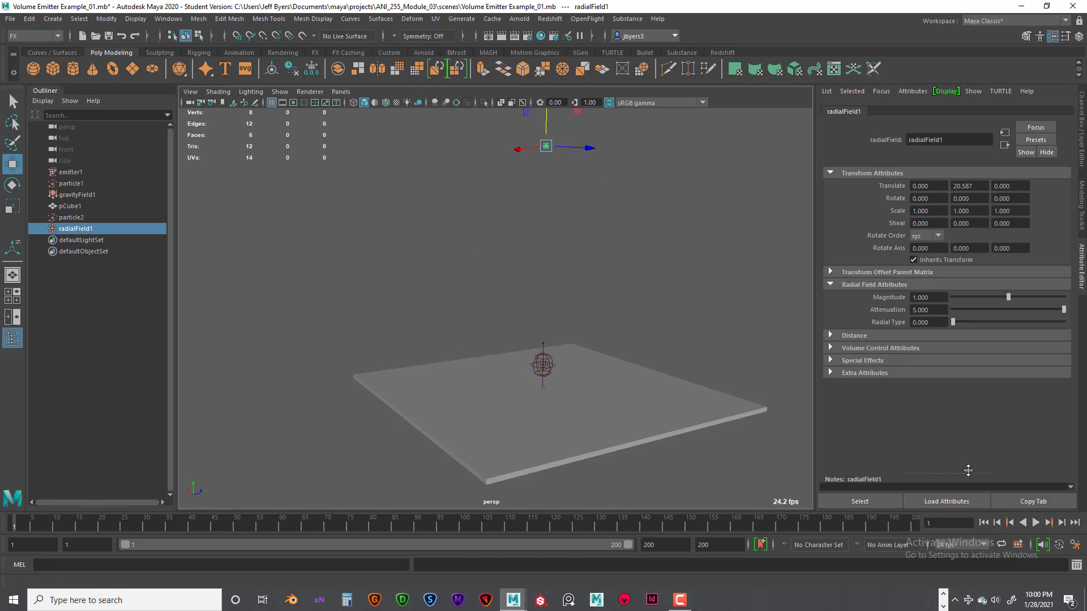
- Set the radial field's magnitude to 0.5, play the simulation to check the narrower fountain, and return to the first frame
{"action": "left_click_drag", "start_coordinate": [938, 297], "coordinate": [889, 294]}
{"action": "key", "text": "BackSpace"}
{"action": "type", "text": ".5"}
{"action": "key", "text": "Return"}
{"action": "left_click", "coordinate": [1035, 523]}
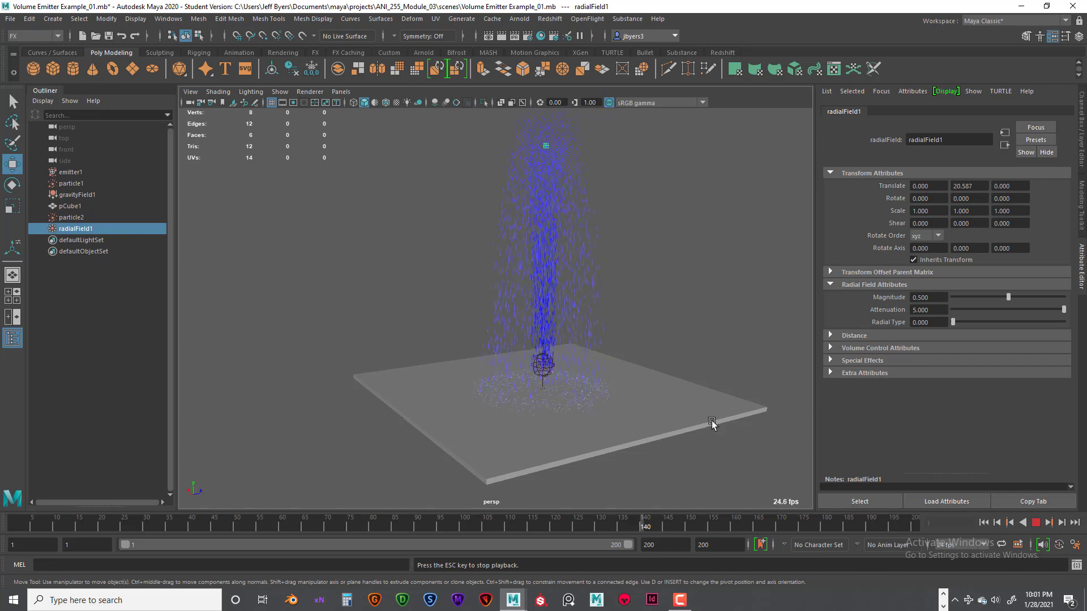
{"action": "middle_click_drag", "start_coordinate": [623, 337], "coordinate": [616, 365], "text": "alt"}
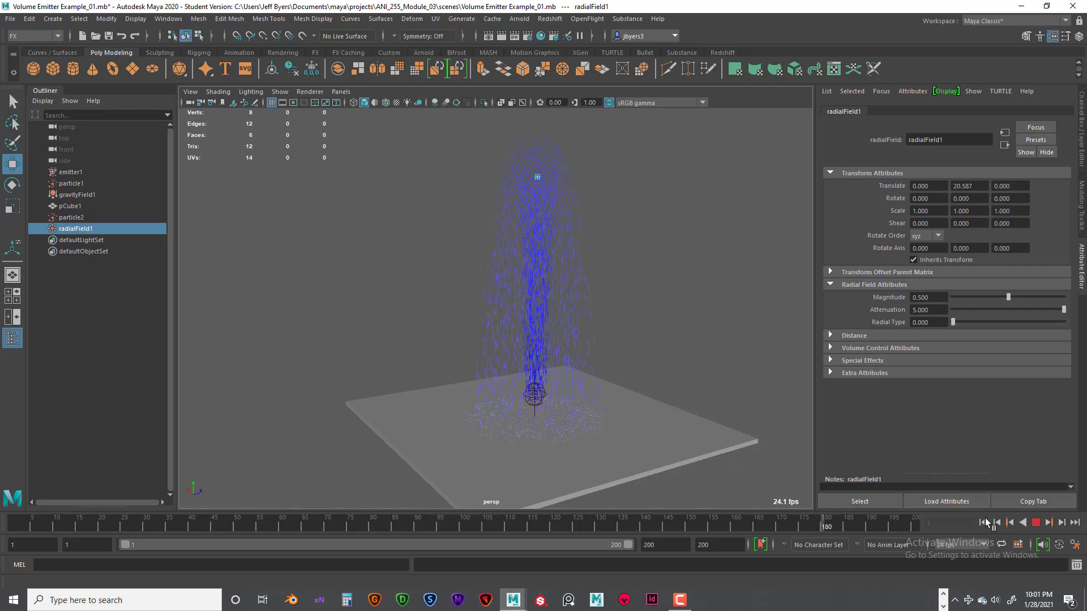
{"action": "left_click", "coordinate": [1036, 523]}
{"action": "left_click", "coordinate": [984, 523]}
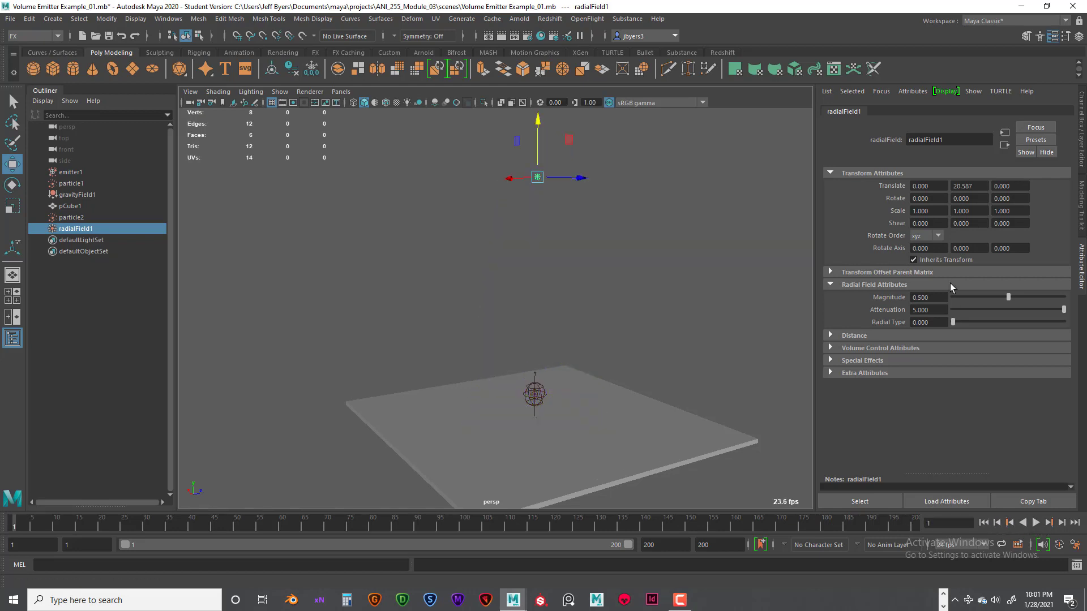
- Set the radial field's magnitude to 1, play the simulation to check the fountain's spread, and return to the first frame
{"action": "left_click_drag", "start_coordinate": [931, 299], "coordinate": [913, 298]}
{"action": "key", "text": "Return"}
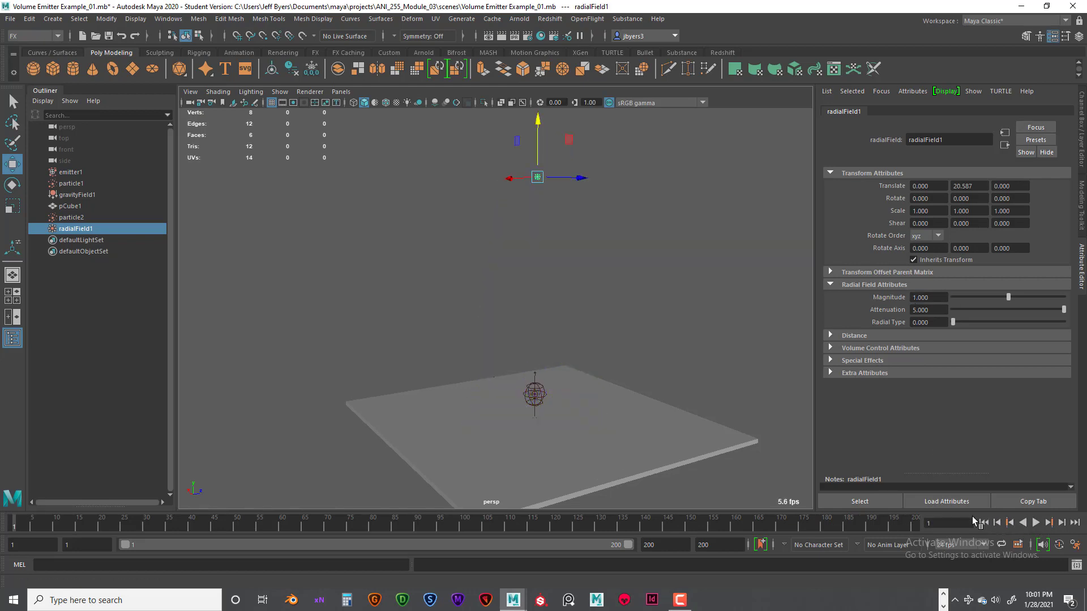
{"action": "left_click", "coordinate": [1036, 523]}
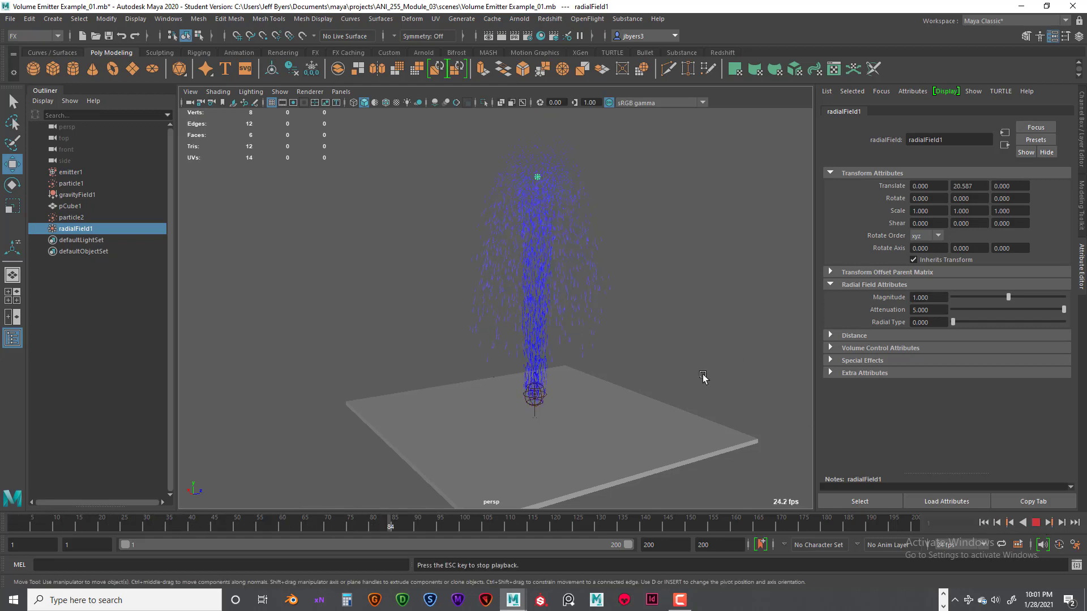
{"action": "left_click", "coordinate": [1036, 523]}
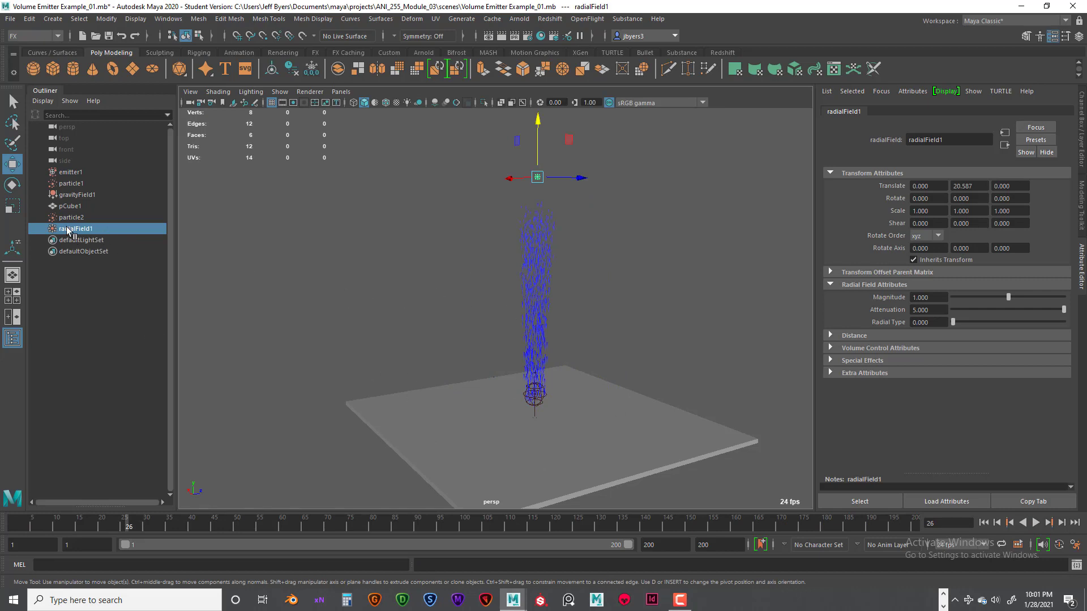
{"action": "left_click", "coordinate": [984, 523]}
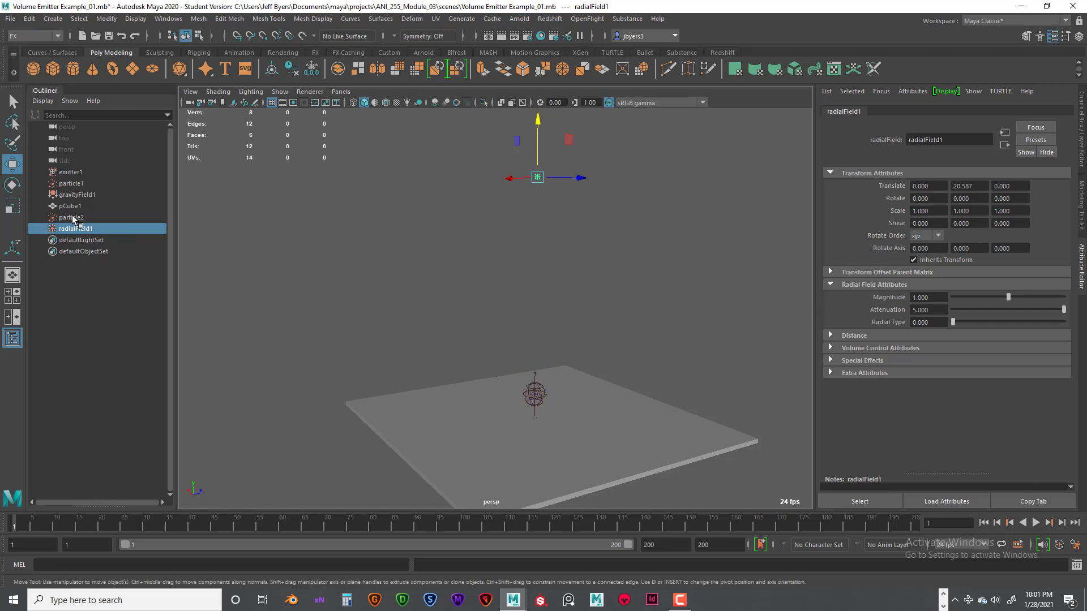
- Try an emission rate of 10000 particles per second on the volume emitter, play the simulation, and return to the first frame
{"action": "left_click", "coordinate": [74, 173]}
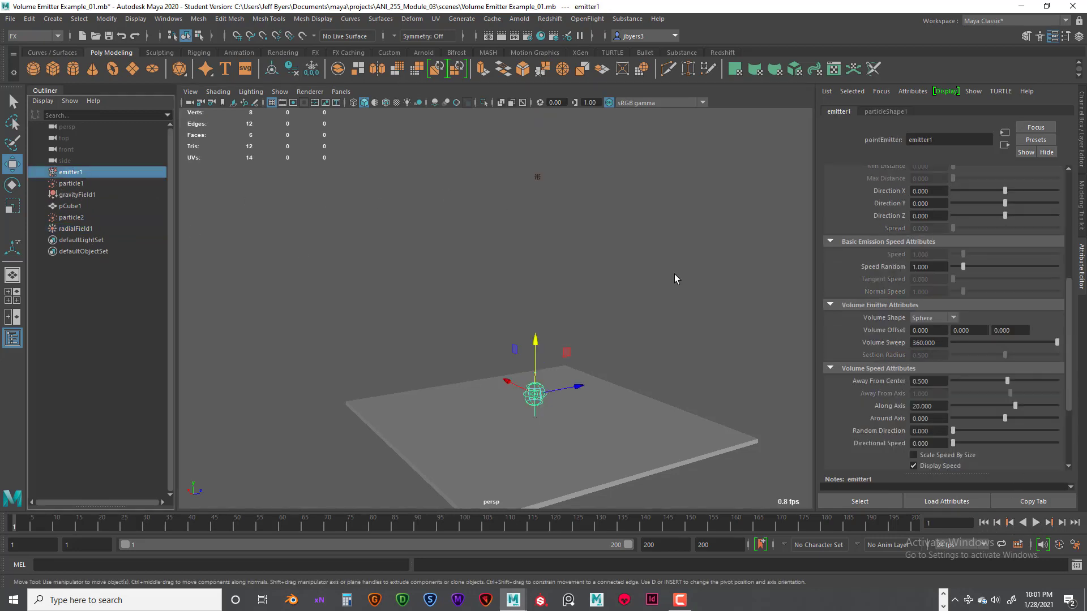
{"action": "scroll", "coordinate": [1008, 202], "scroll_direction": "up", "scroll_amount": 7}
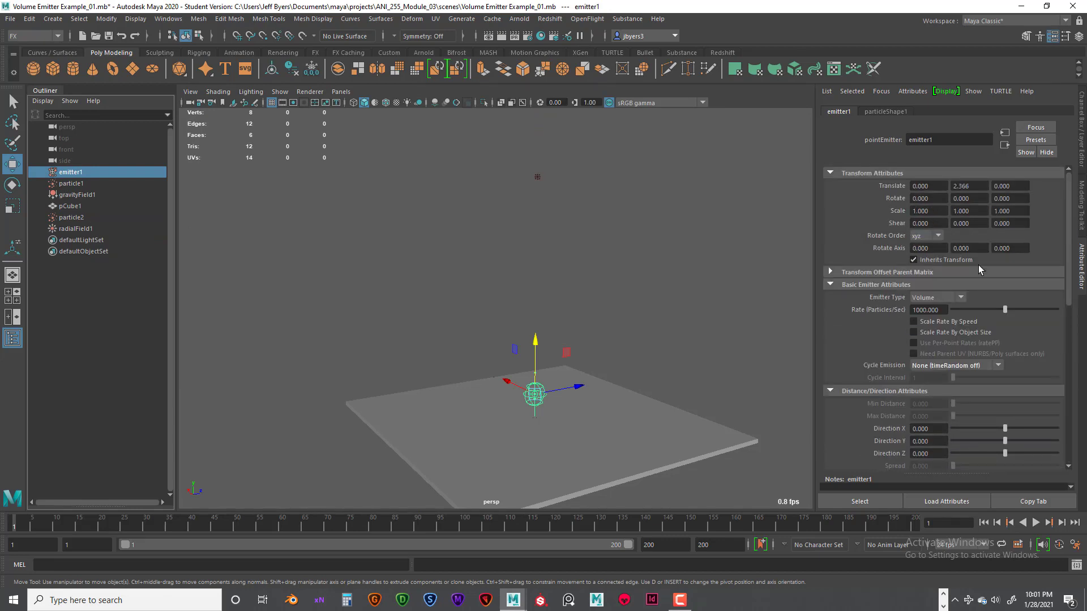
{"action": "left_click", "coordinate": [924, 310]}
{"action": "type", "text": "0"}
{"action": "key", "text": "Return"}
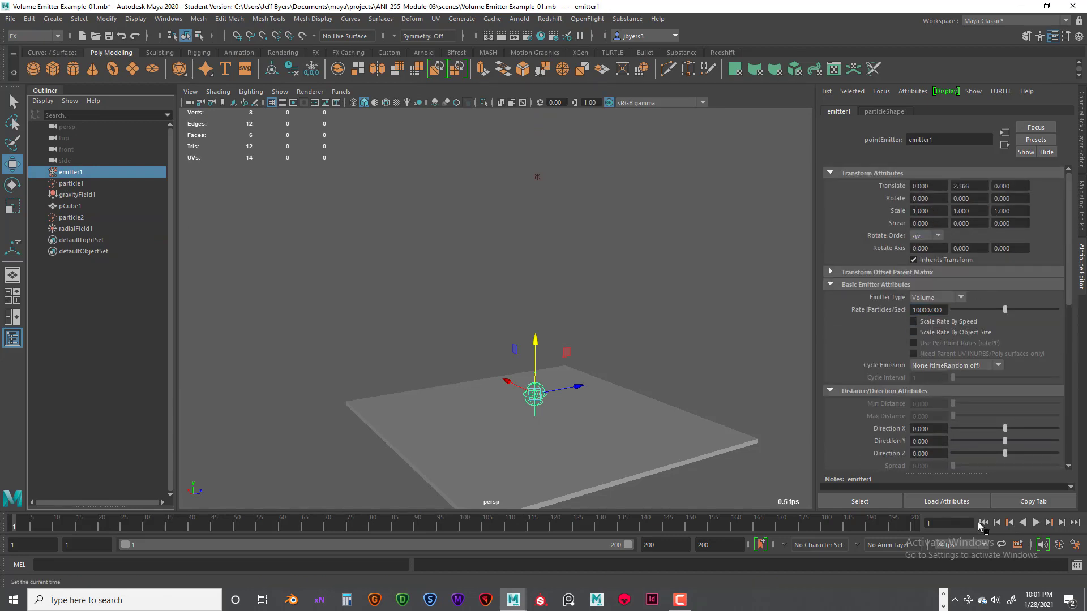
{"action": "left_click", "coordinate": [1036, 524]}
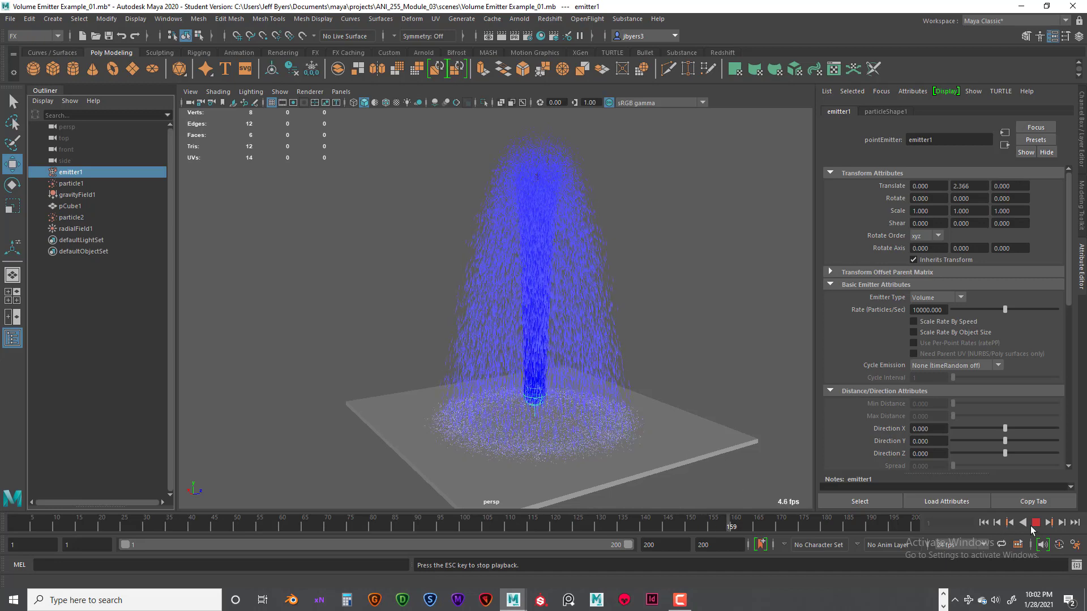
{"action": "left_click", "coordinate": [1036, 523]}
{"action": "left_click", "coordinate": [983, 523]}
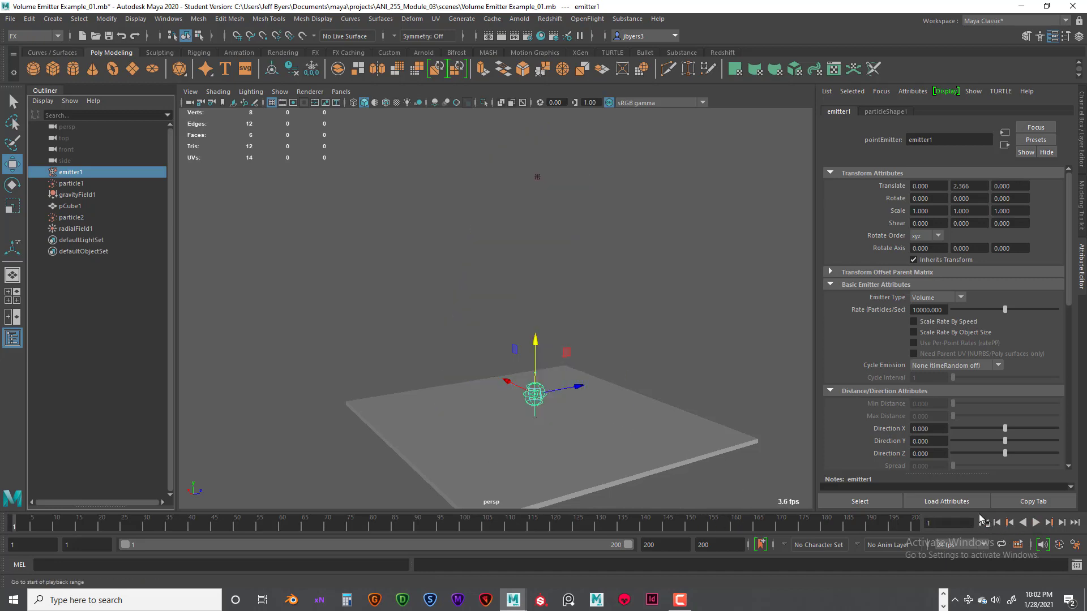
- Set the volume emitter's rate to 2000 particles per second and play the simulation to check the fountain
{"action": "left_click", "coordinate": [931, 309]}
{"action": "key", "text": "Return"}
{"action": "left_click", "coordinate": [1036, 523]}
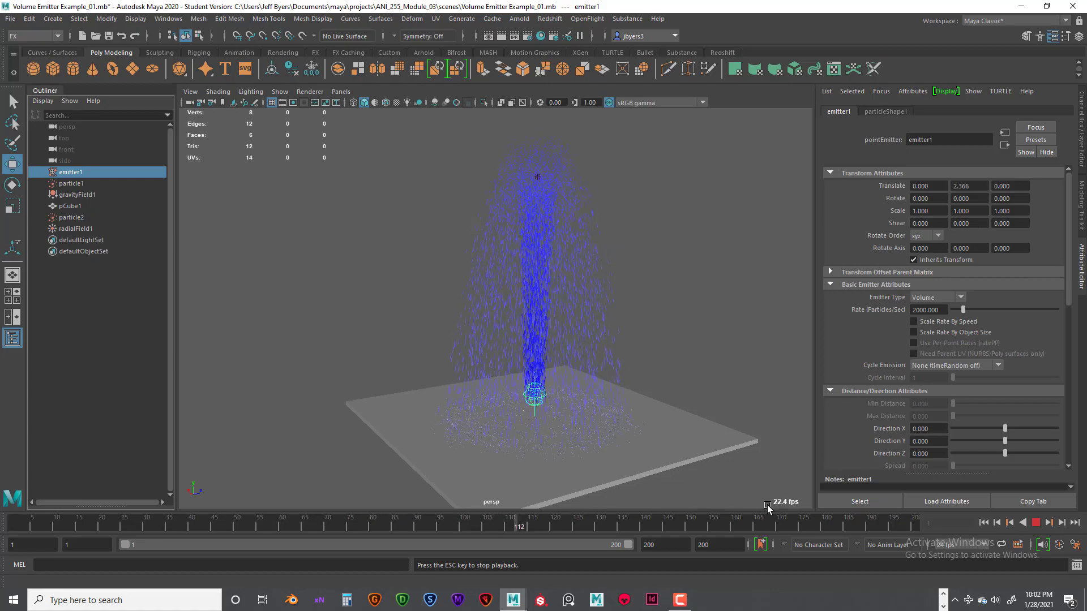
{"action": "left_click", "coordinate": [1036, 523]}
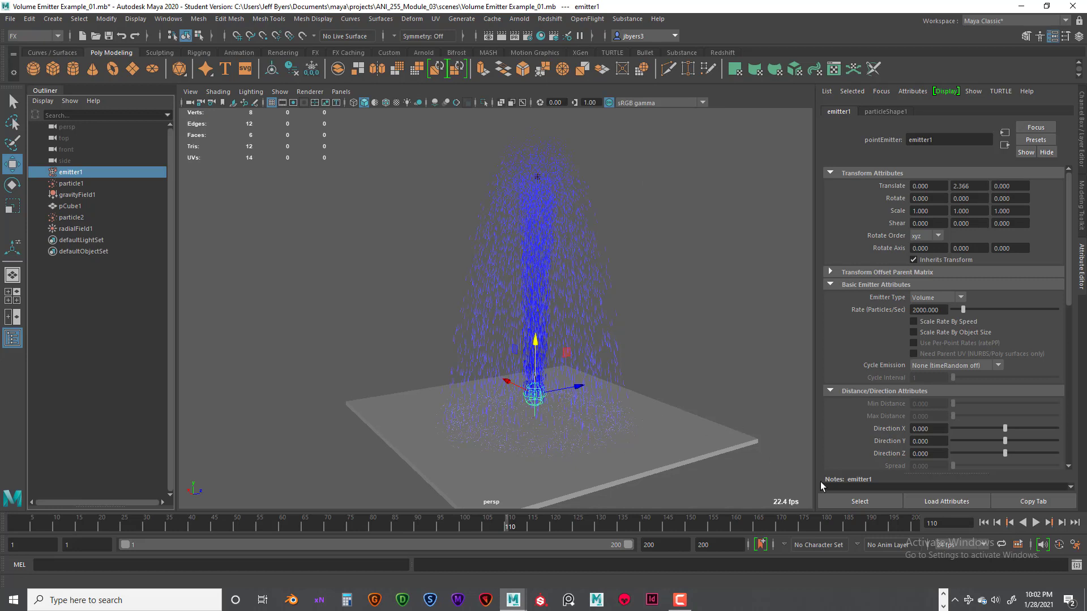
- Hide the slab under the fountain by setting its visibility to off
{"action": "left_click", "coordinate": [654, 424]}
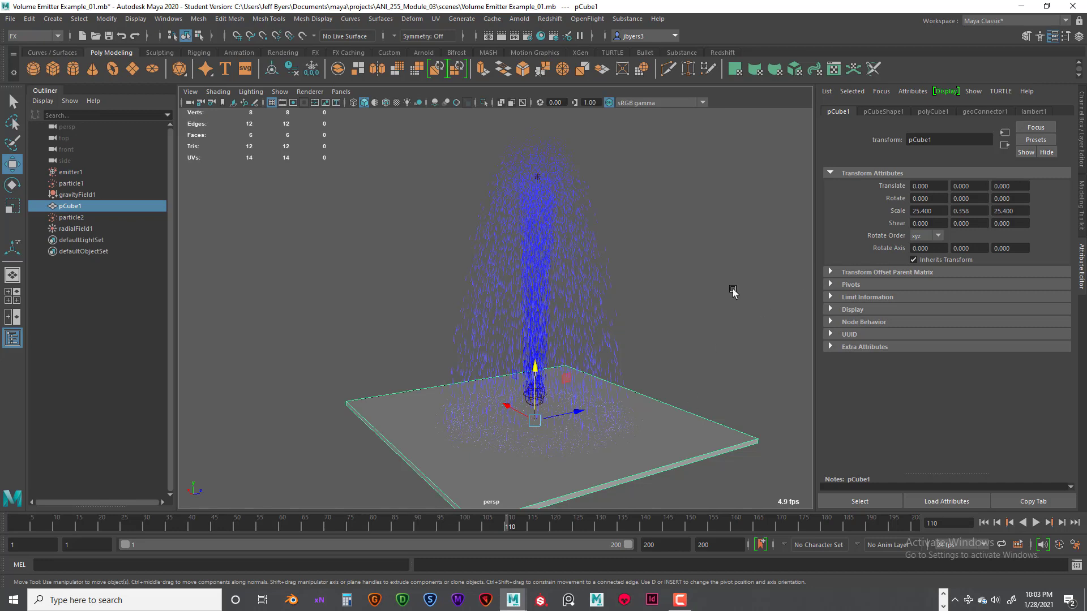
{"action": "key", "text": "ctrl+a"}
{"action": "left_click", "coordinate": [1021, 205]}
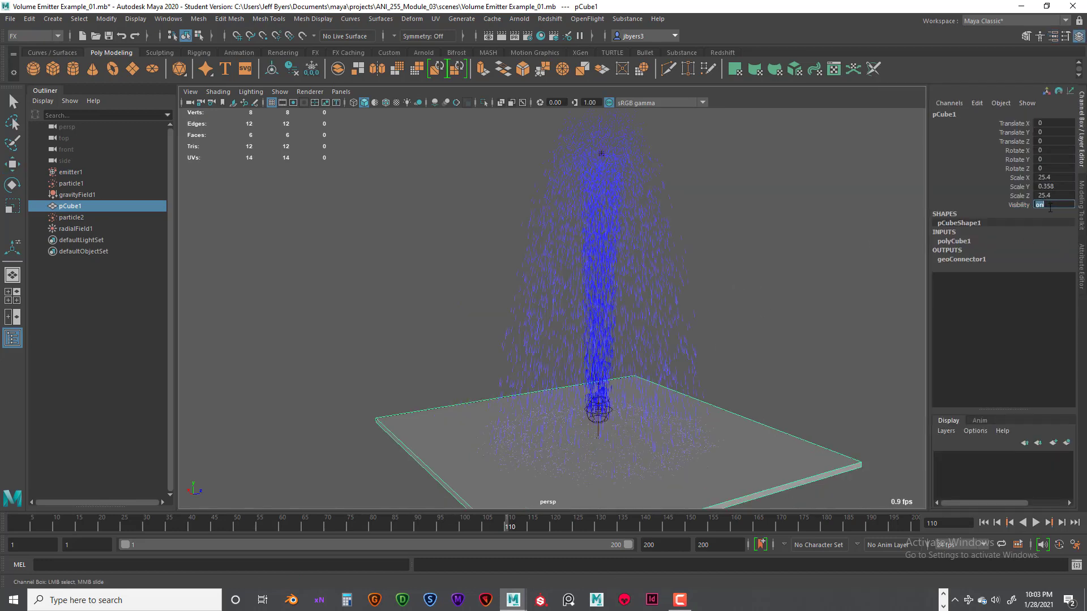
{"action": "type", "text": "off"}
{"action": "key", "text": "Return"}
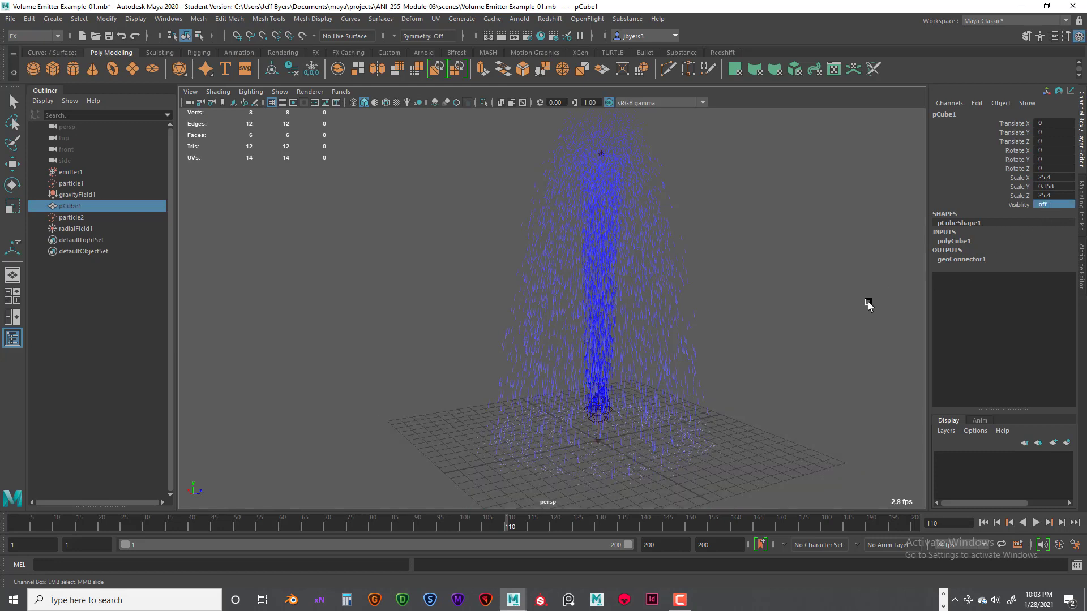
- Play the simulation from the first frame and examine the fountain and its splash without the slab
{"action": "left_click", "coordinate": [984, 522]}
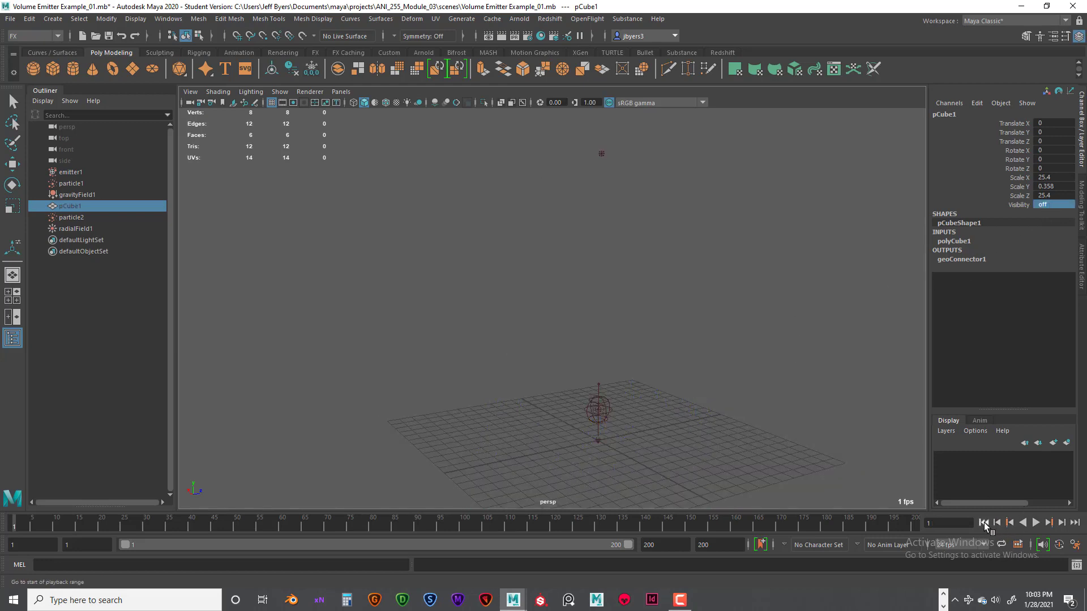
{"action": "left_click", "coordinate": [1035, 523]}
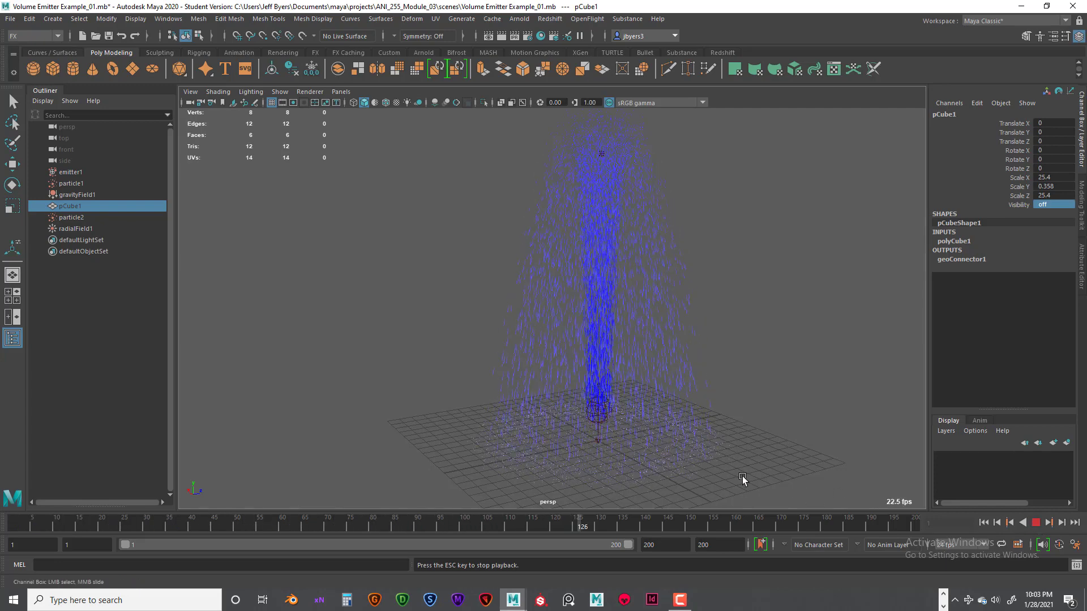
{"action": "left_click_drag", "start_coordinate": [733, 447], "coordinate": [703, 446], "text": "alt"}
{"action": "scroll", "coordinate": [706, 426], "scroll_direction": "down", "scroll_amount": 2}
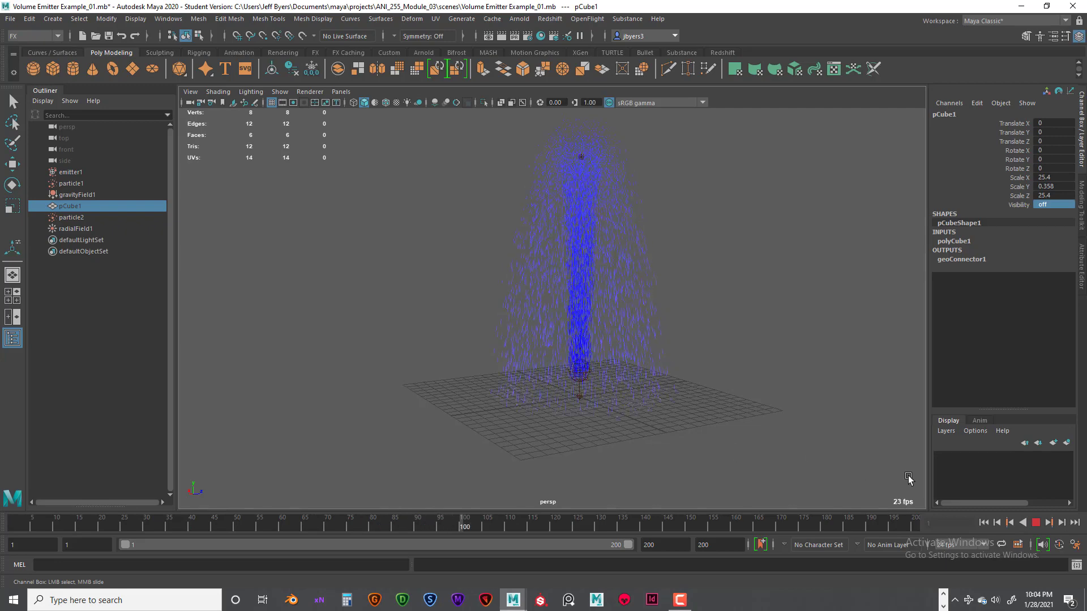
{"action": "left_click", "coordinate": [1036, 523]}
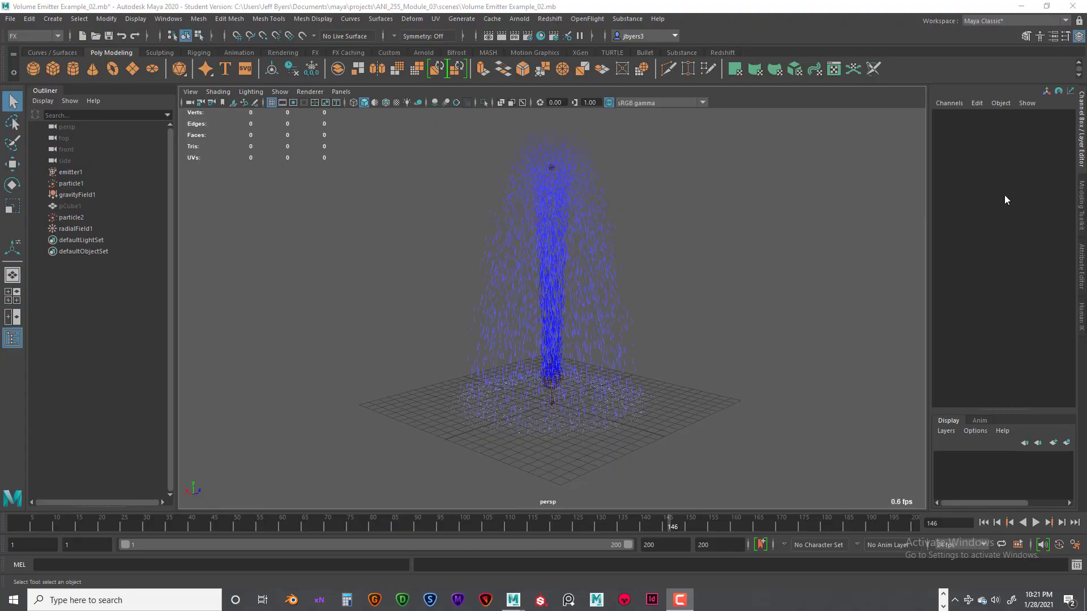
- Open the Modeling Toolkit
{"action": "left_click", "coordinate": [1026, 36]}
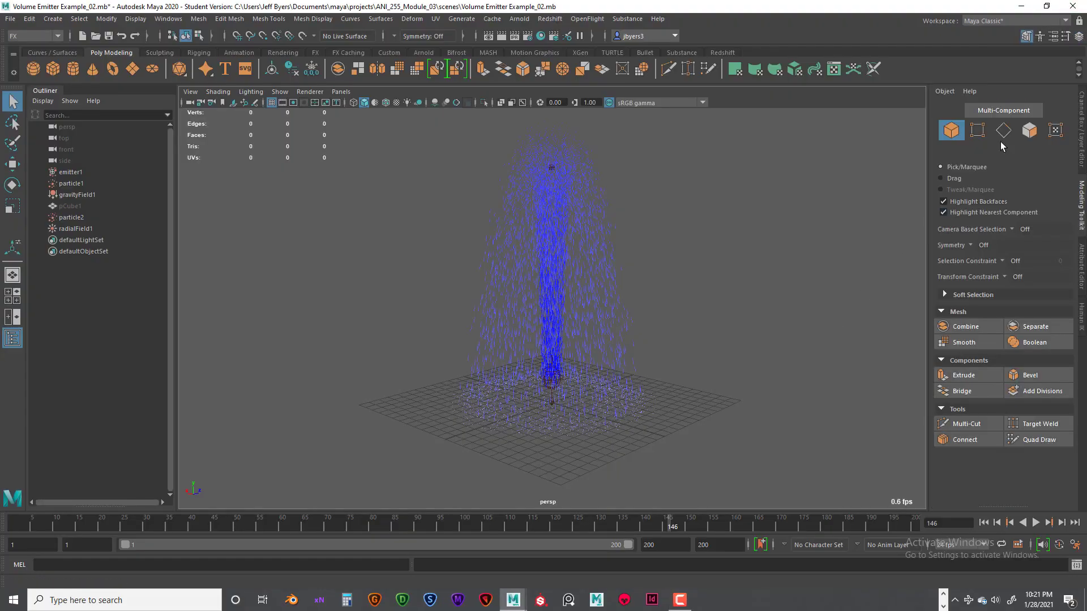